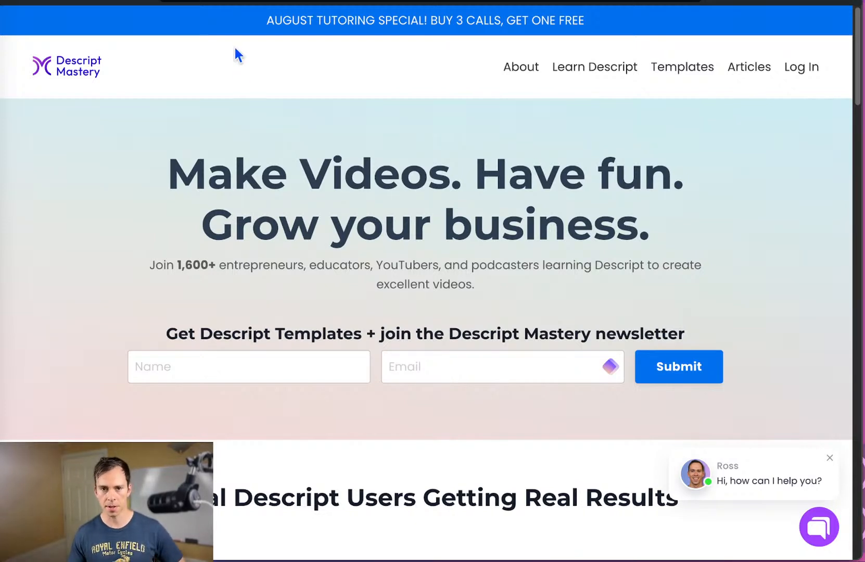
scroll(383, 302, "down", 1)
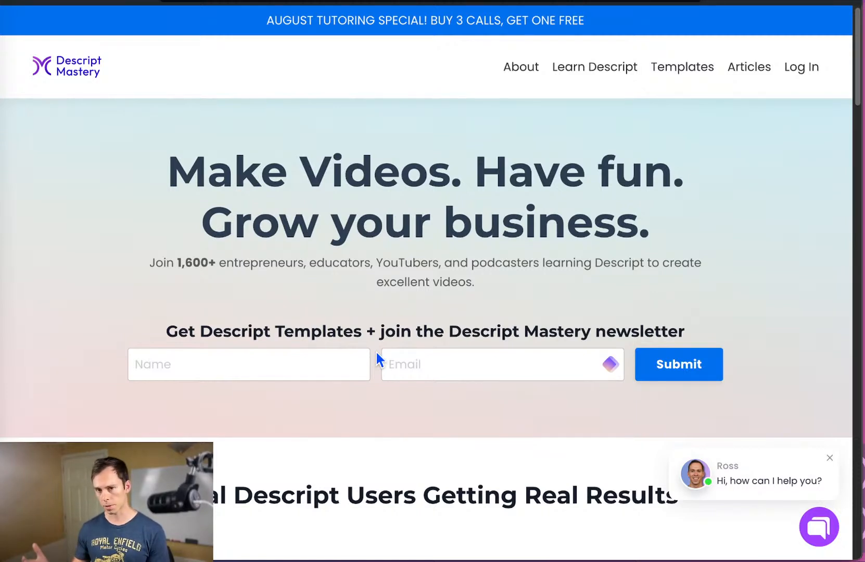
left_click(607, 76)
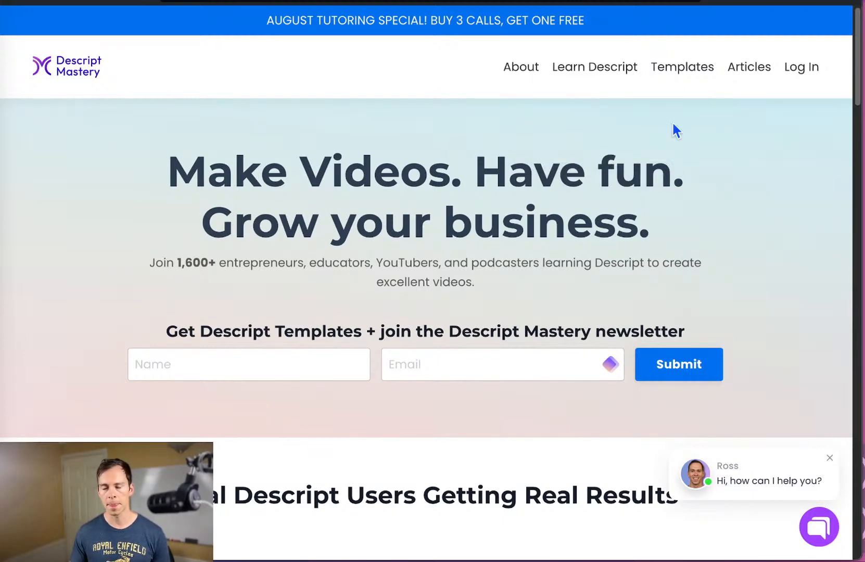
scroll(394, 290, "down", 3)
scroll(390, 283, "up", 3)
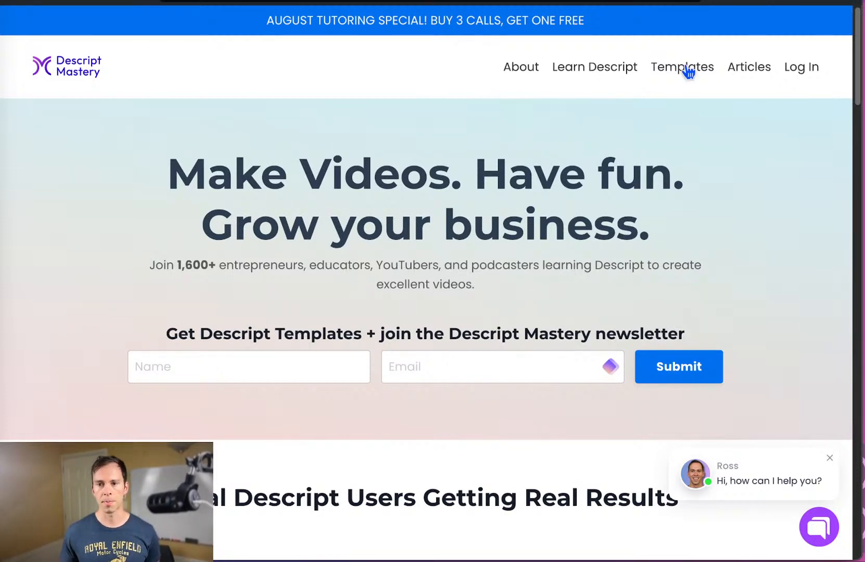
Open the site's Templates page and review its free, custom and masterclass offers, including the free template collection page.
scroll(531, 234, "down", 2)
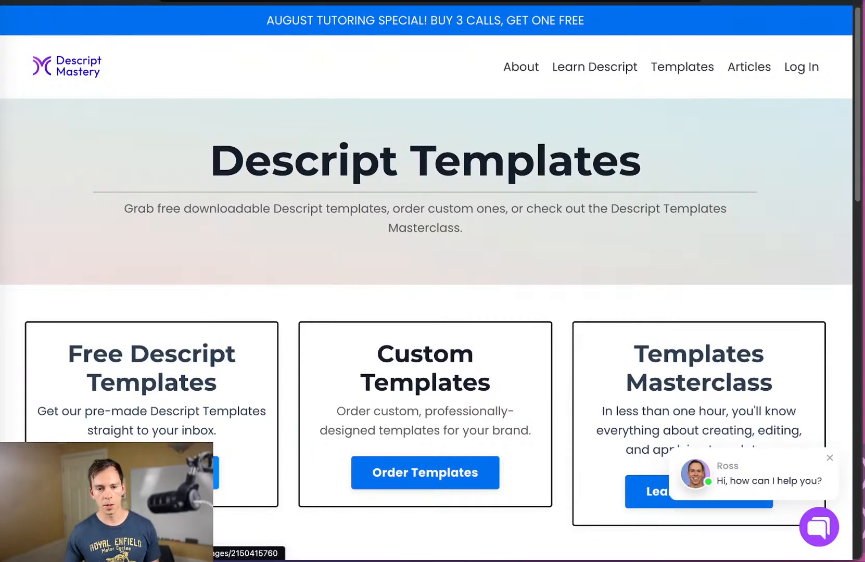
left_click(191, 465)
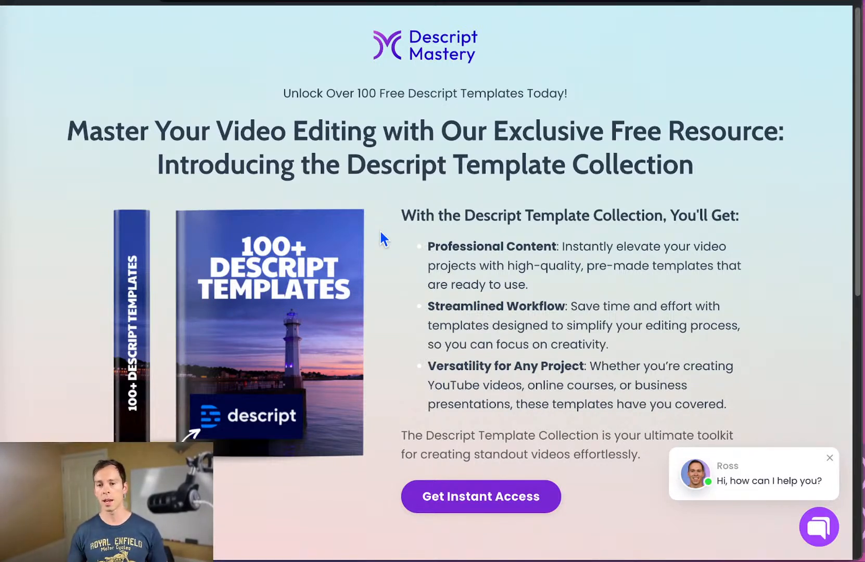
left_click(14, 2)
scroll(290, 264, "down", 4)
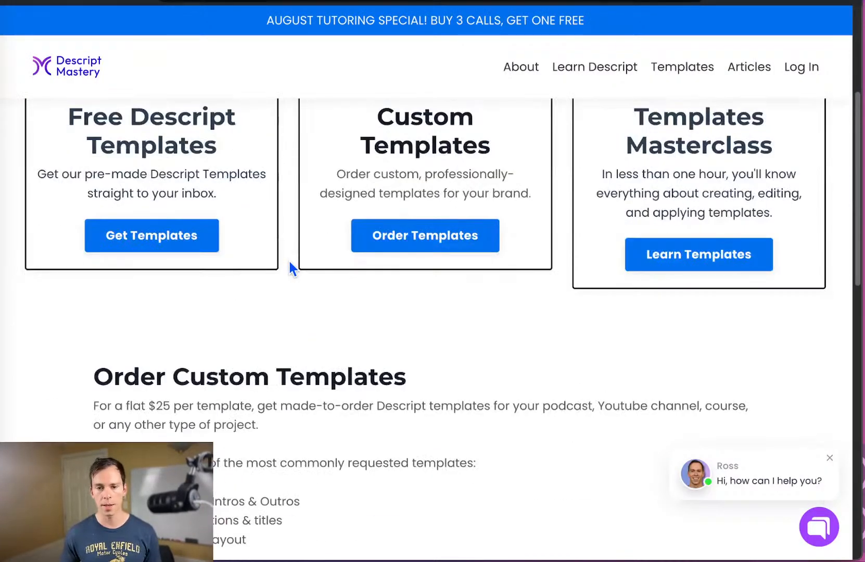
scroll(291, 266, "up", 4)
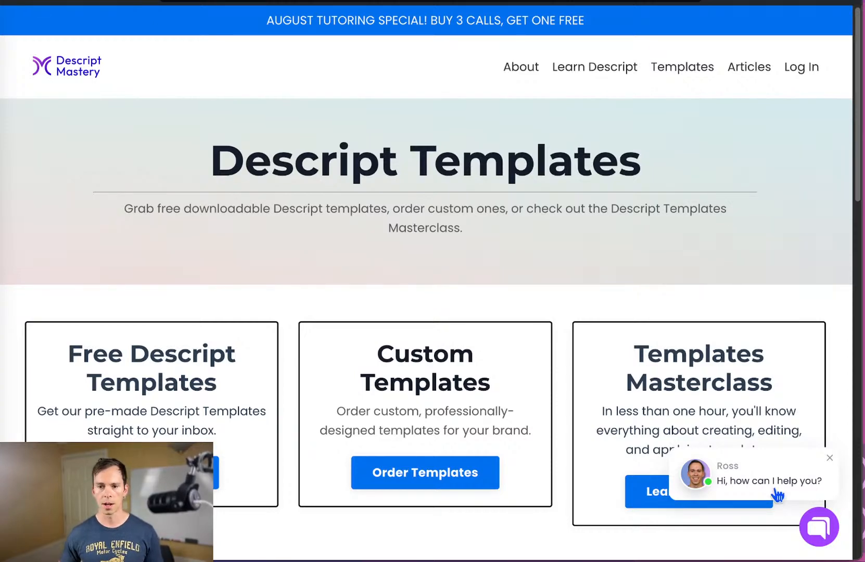
scroll(574, 266, "down", 2)
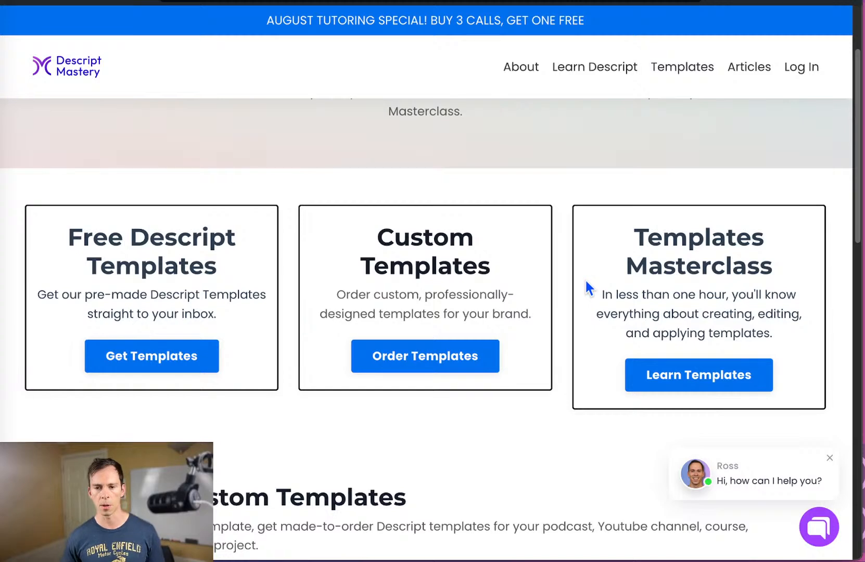
scroll(546, 211, "up", 3)
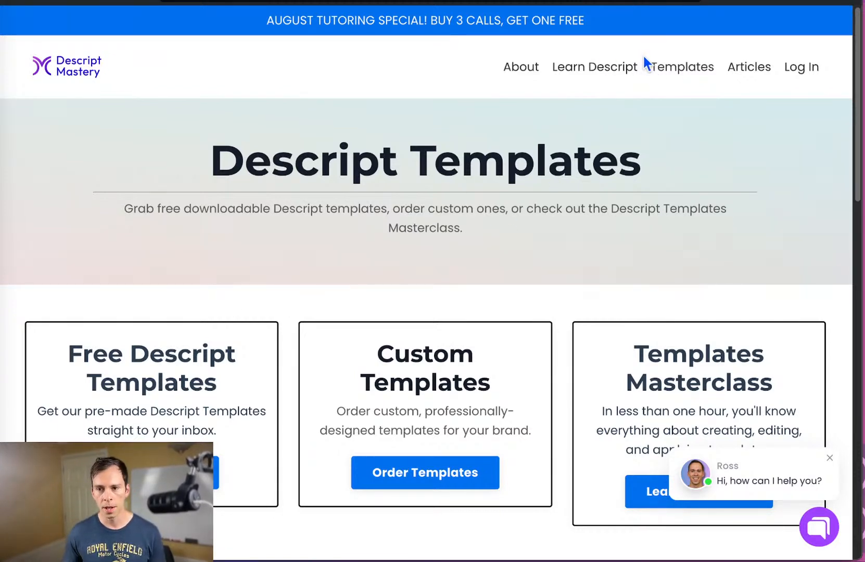
Open the Articles page and look through the published Descript tips, updates and resource posts.
left_click(734, 79)
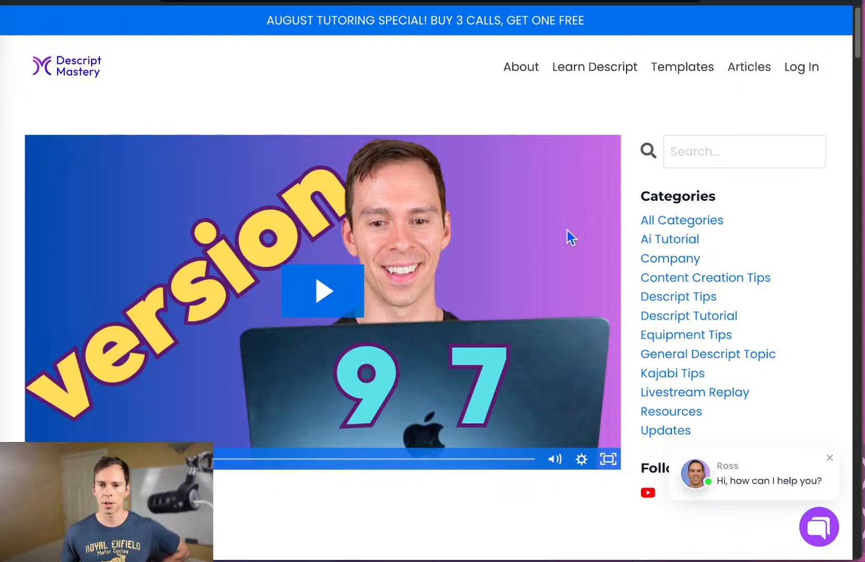
scroll(363, 221, "down", 2)
scroll(362, 221, "down", 3)
scroll(338, 506, "down", 8)
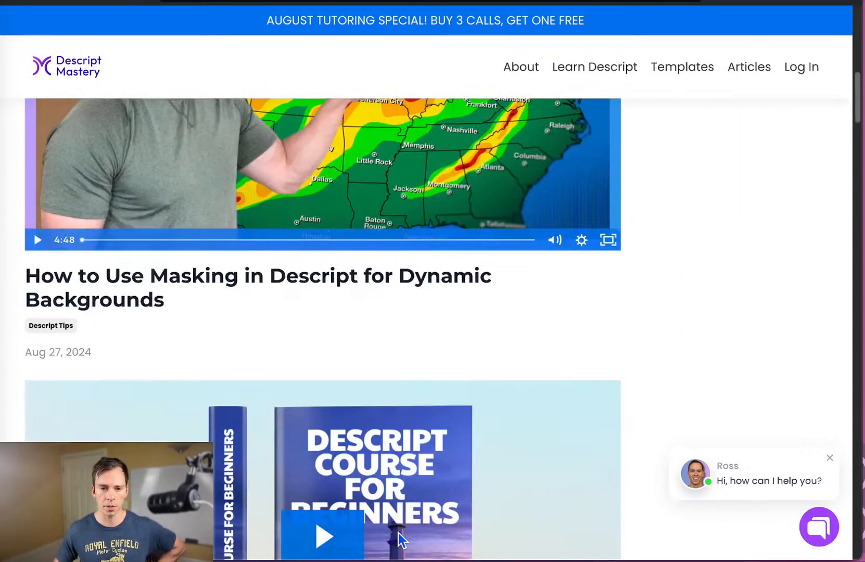
scroll(417, 538, "up", 12)
scroll(386, 500, "down", 16)
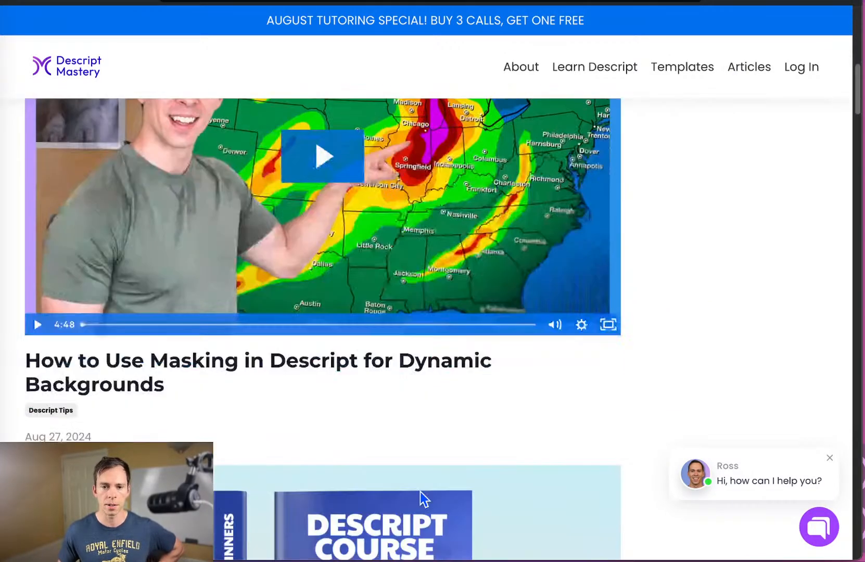
scroll(420, 495, "down", 13)
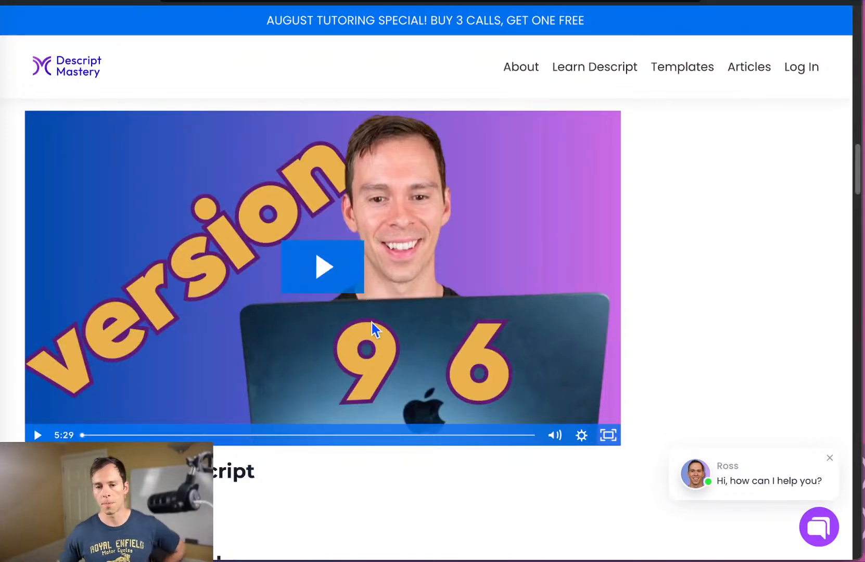
scroll(451, 383, "down", 3)
scroll(378, 428, "down", 15)
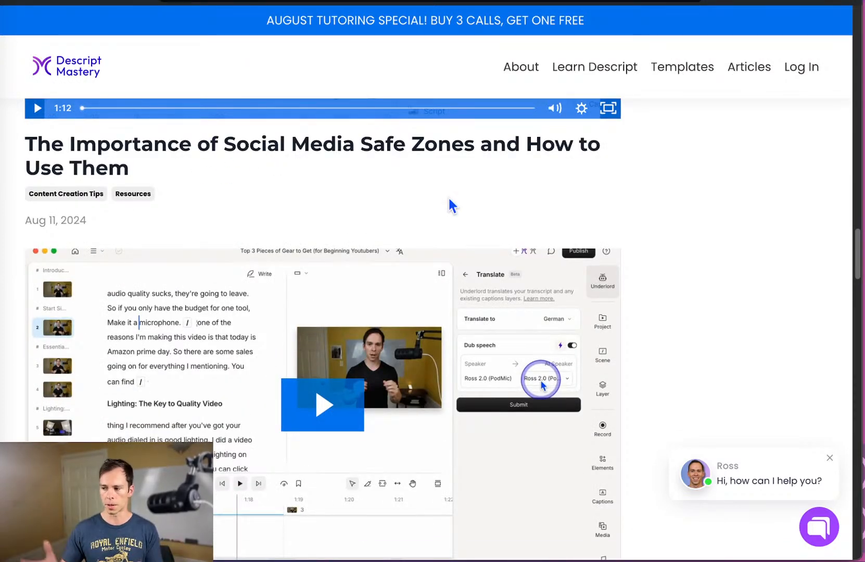
scroll(376, 344, "down", 20)
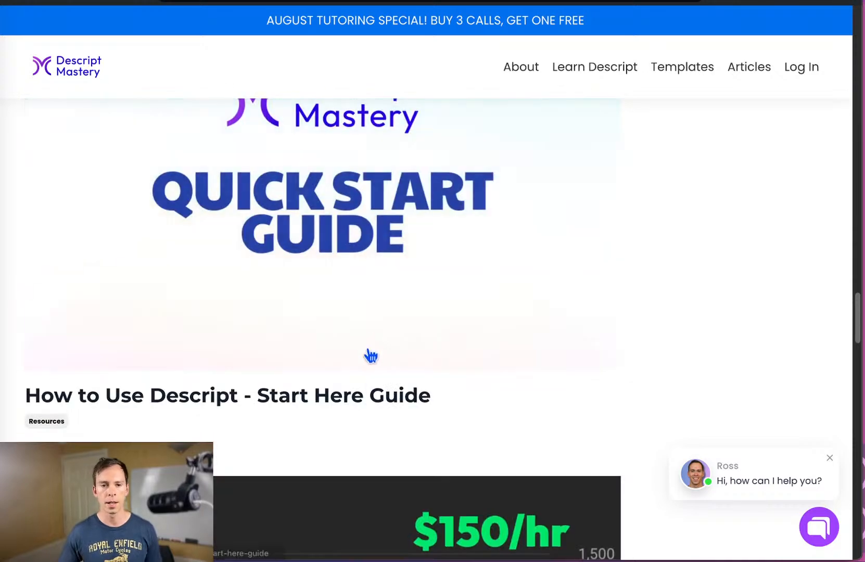
scroll(374, 379, "up", 20)
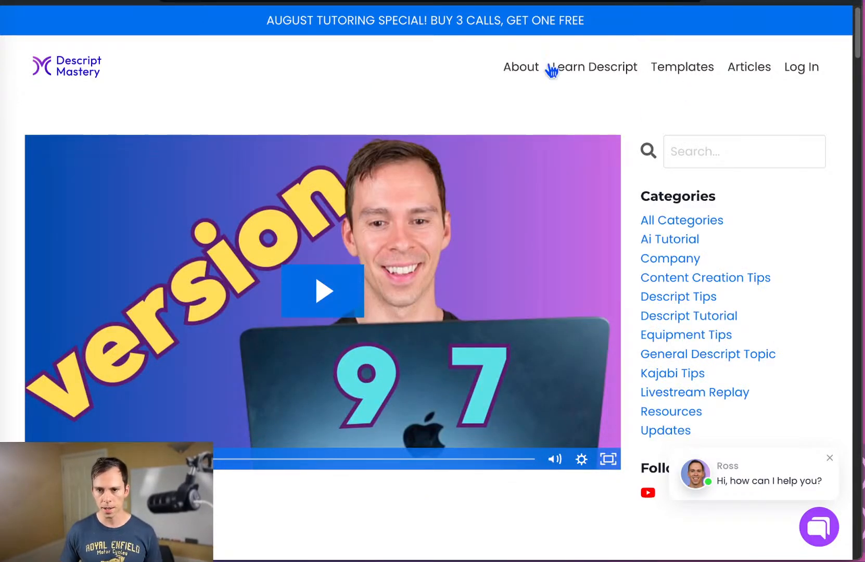
Return to the Descript Mastery home page and examine its offers, audience section, recent posts and newsletter sign-up form.
left_click(65, 74)
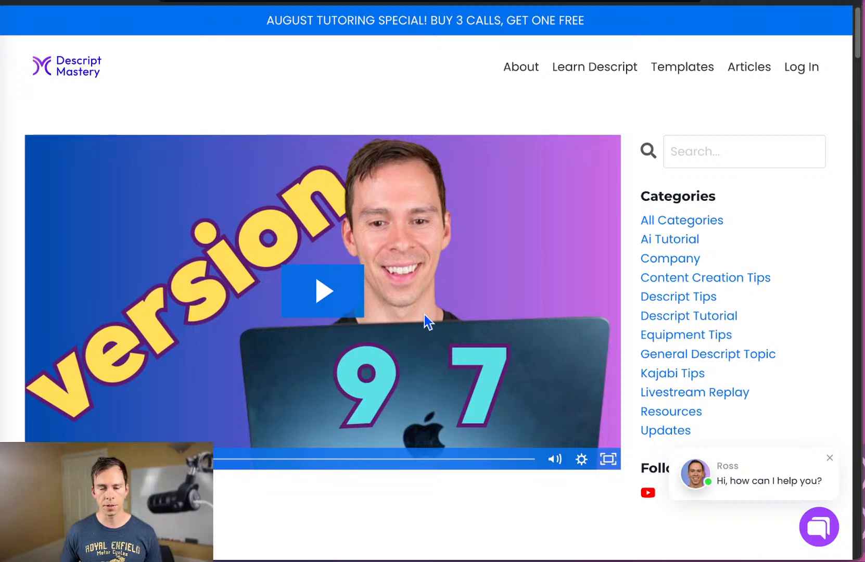
scroll(488, 368, "down", 15)
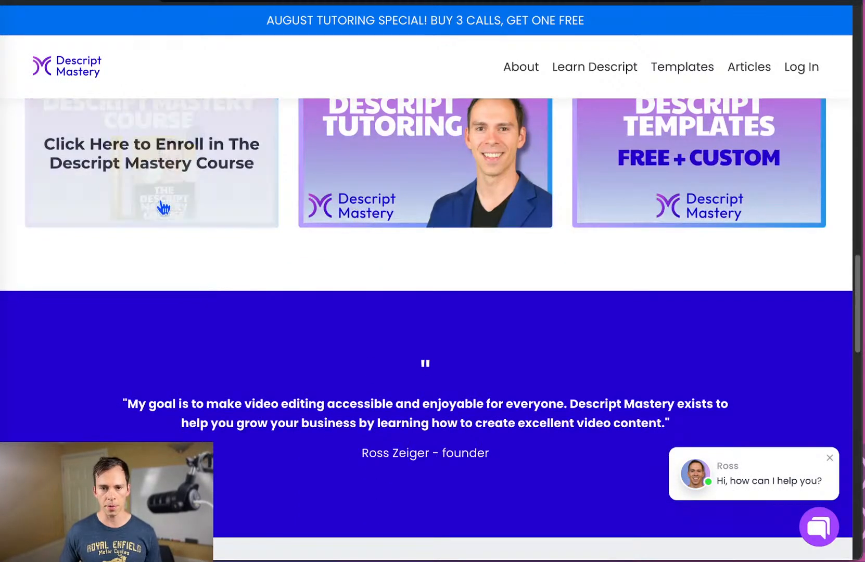
scroll(451, 492, "down", 2)
scroll(447, 490, "down", 4)
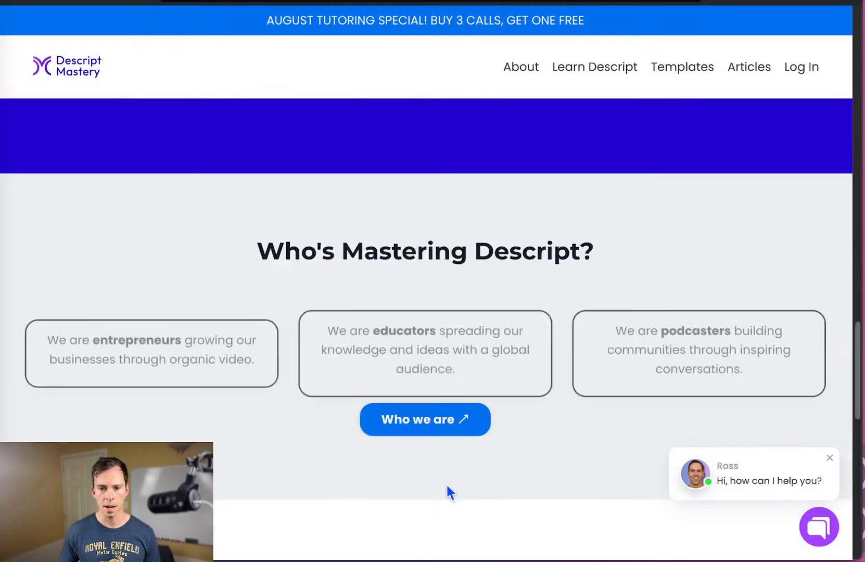
scroll(448, 491, "up", 6)
scroll(447, 491, "down", 11)
scroll(449, 489, "down", 7)
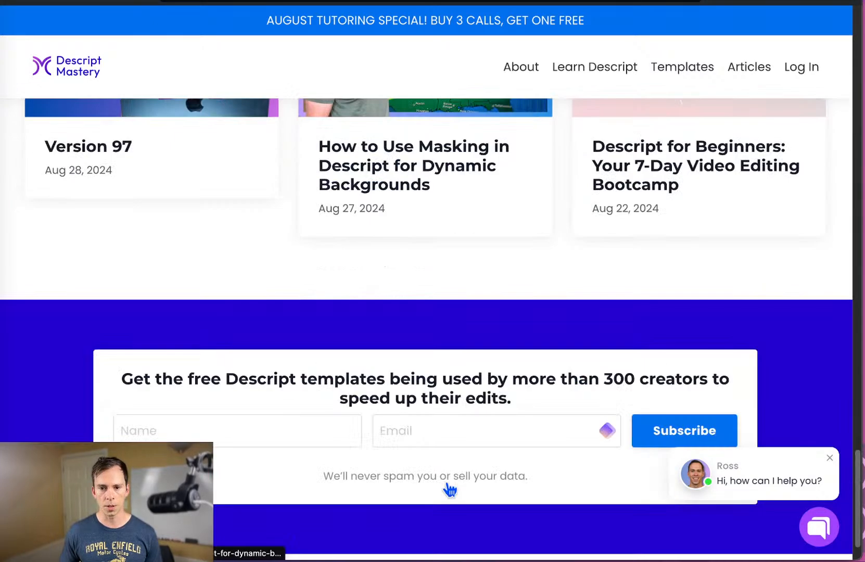
scroll(448, 487, "down", 1)
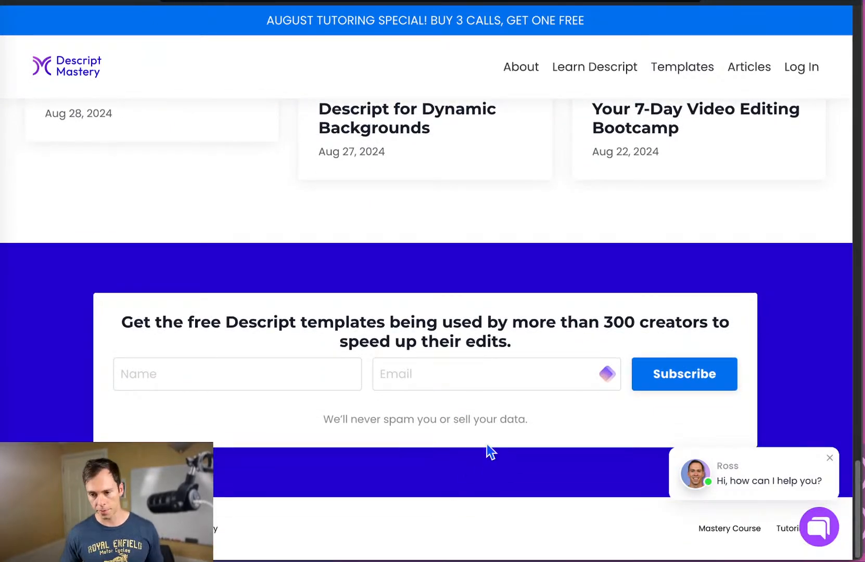
scroll(499, 415, "up", 5)
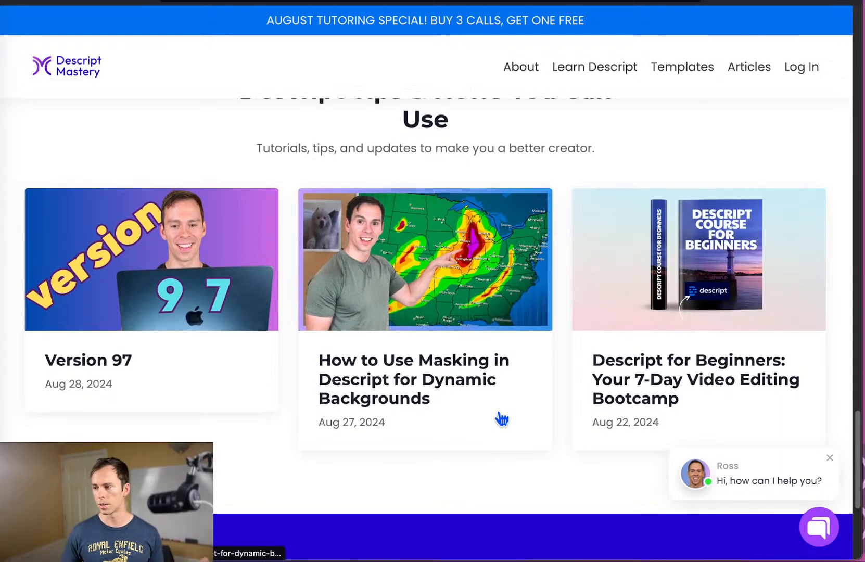
scroll(502, 418, "up", 6)
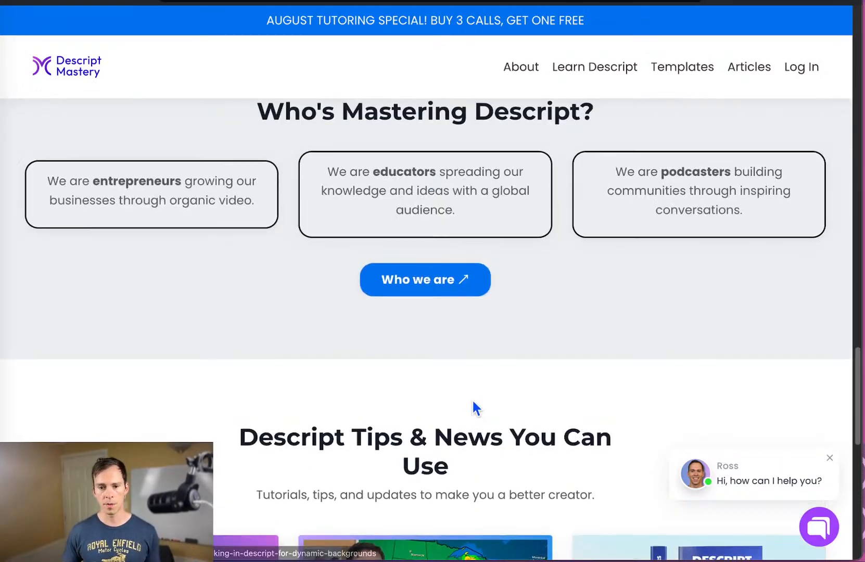
scroll(474, 408, "up", 10)
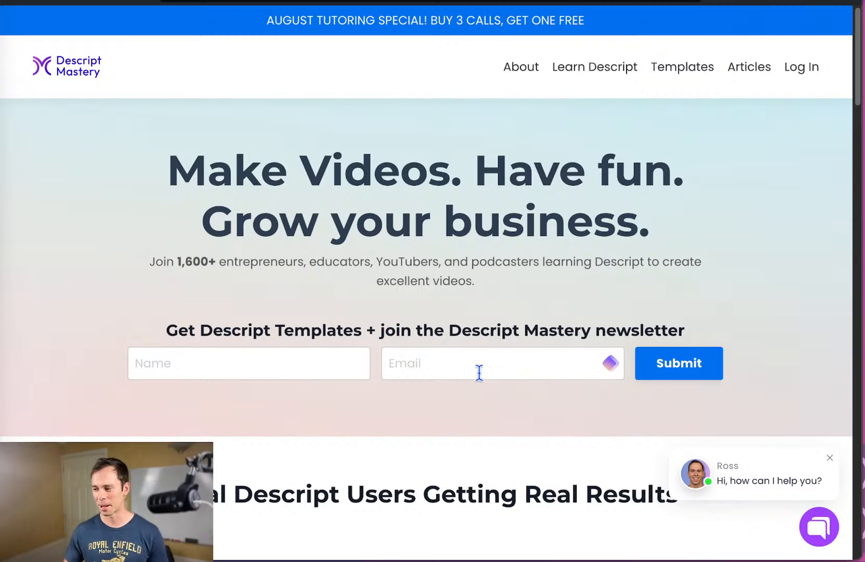
scroll(428, 320, "down", 10)
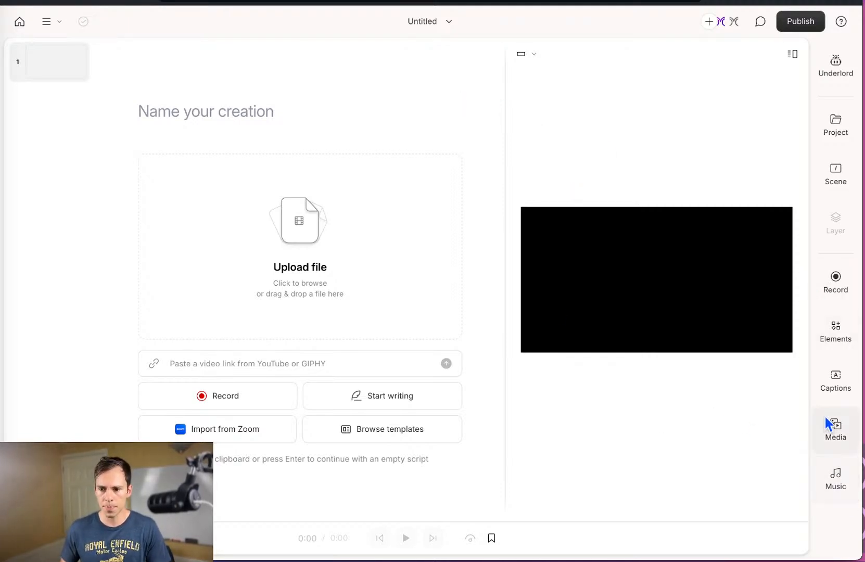
Add the stock video of the forested cliff to the empty scene in the Descript project.
left_click(834, 435)
scroll(673, 432, "down", 3)
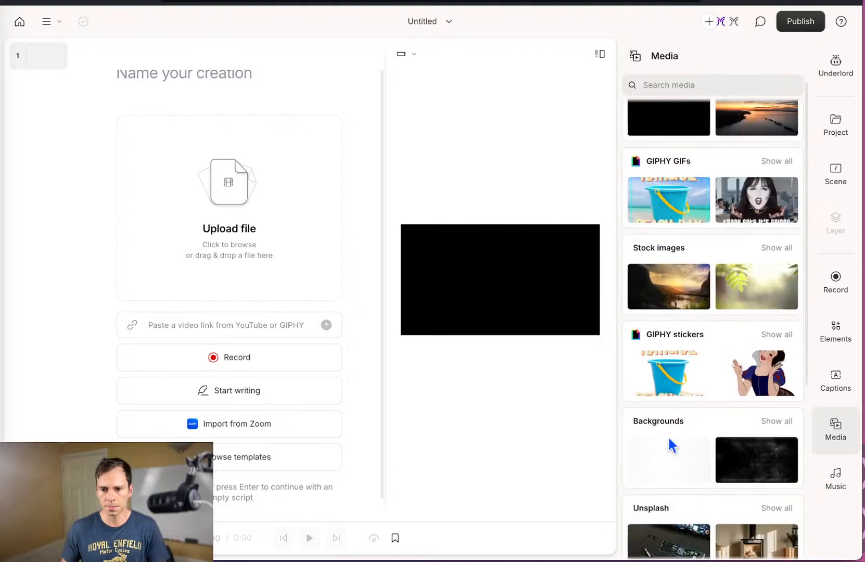
scroll(694, 475, "up", 3)
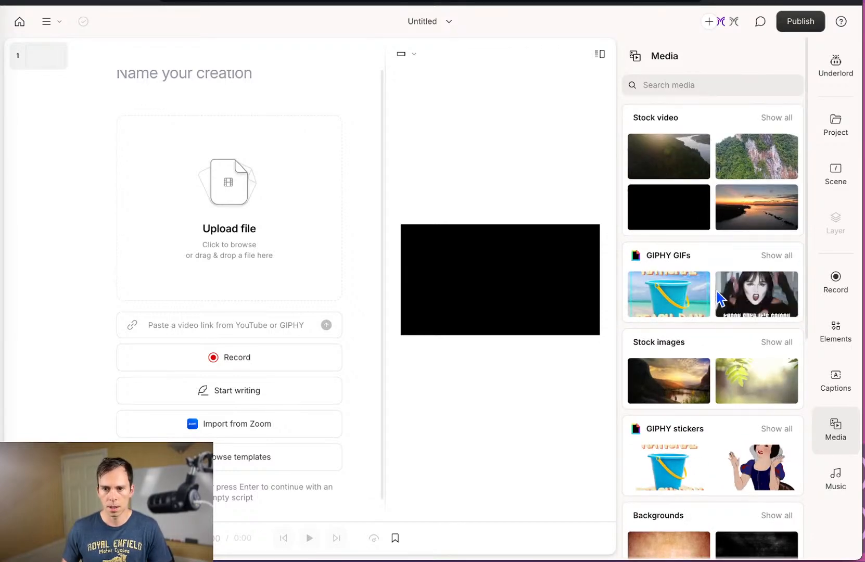
left_click(754, 156)
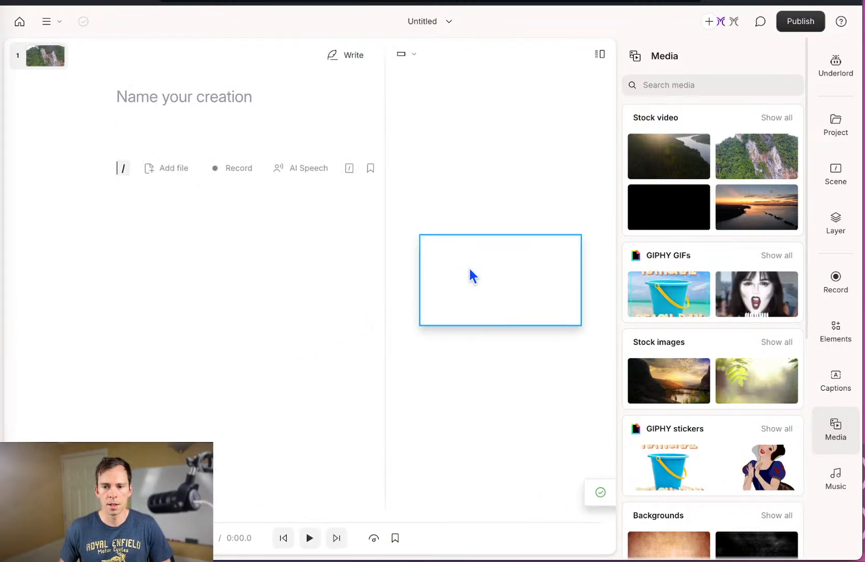
Resize and move the cliff video freehand, ending at about half the canvas width in the canvas's lower-right area.
left_click(480, 270)
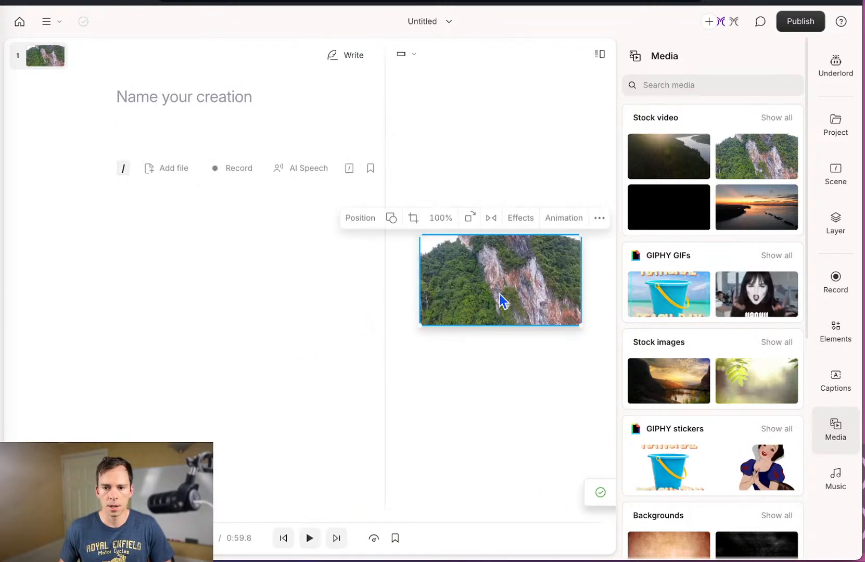
left_click_drag(420, 235, 484, 271)
left_click_drag(529, 308, 496, 285)
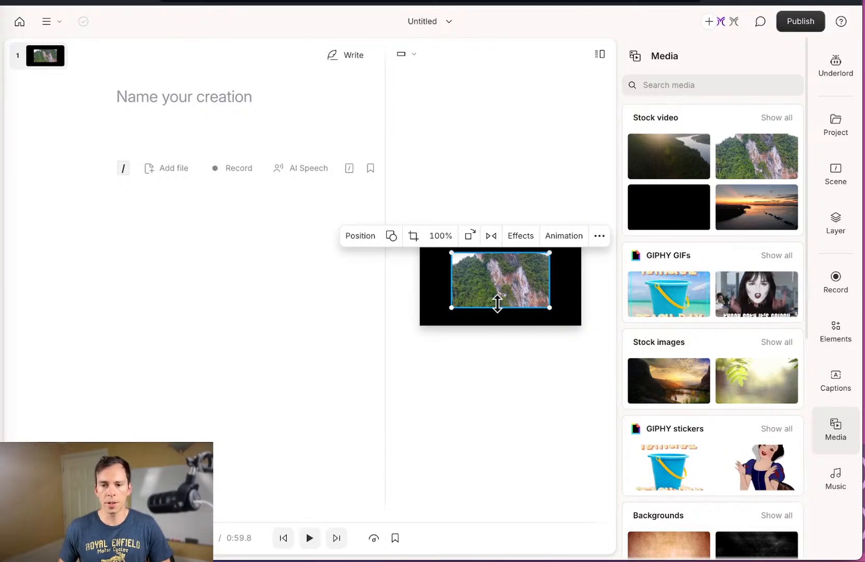
left_click_drag(496, 306, 499, 316)
left_click_drag(505, 298, 573, 322)
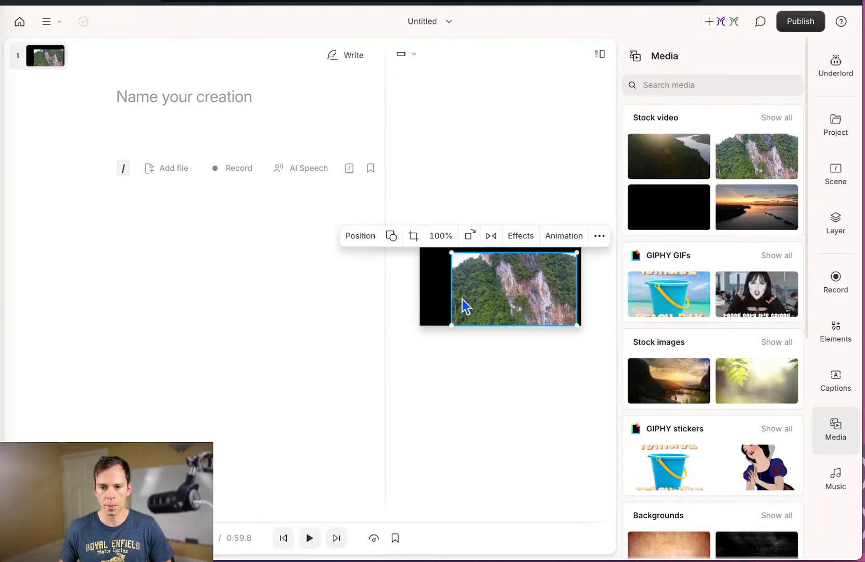
left_click_drag(451, 254, 422, 236)
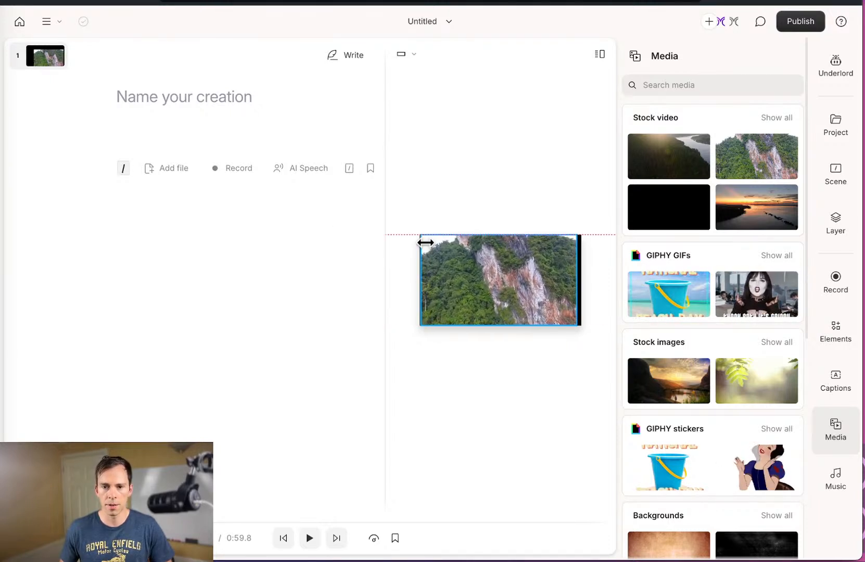
left_click_drag(572, 267, 580, 267)
left_click_drag(423, 263, 518, 294)
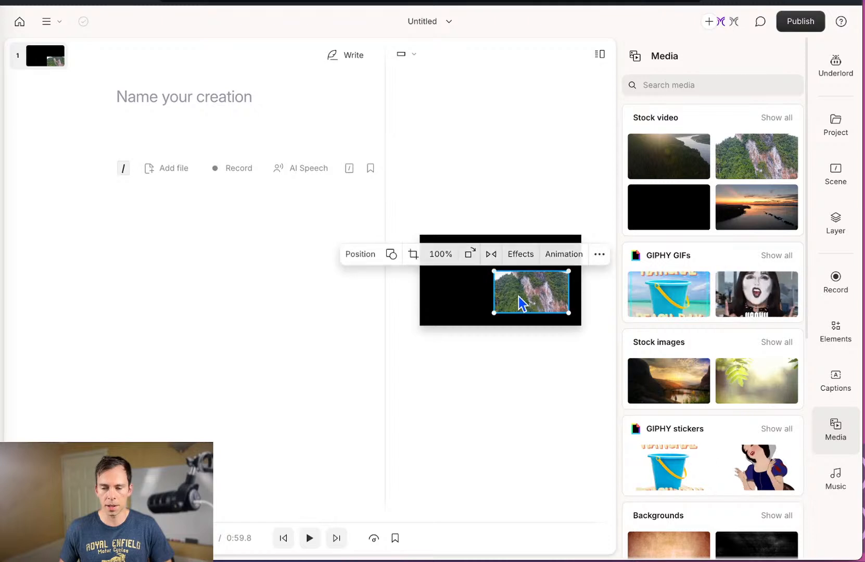
Position the cliff video with the Fill canvas preset and reopen its position presets.
left_click(369, 256)
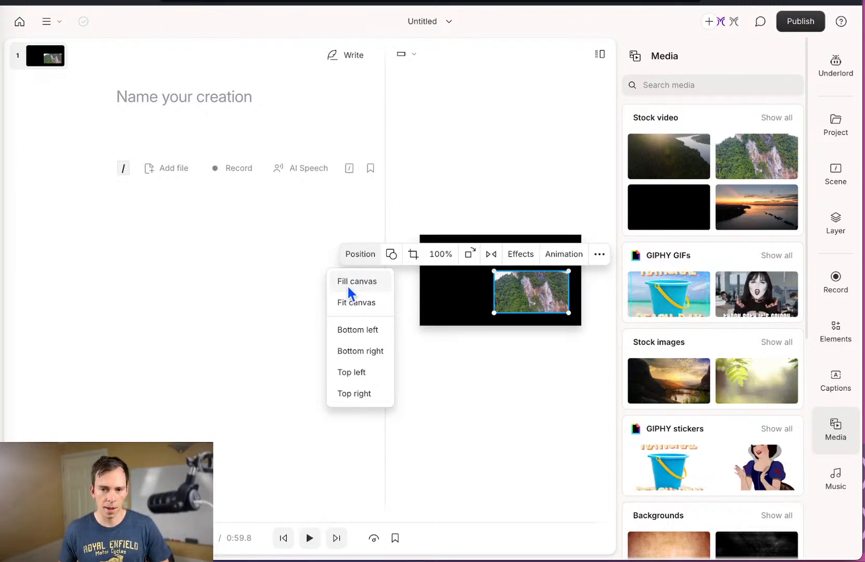
left_click(348, 285)
left_click(359, 254)
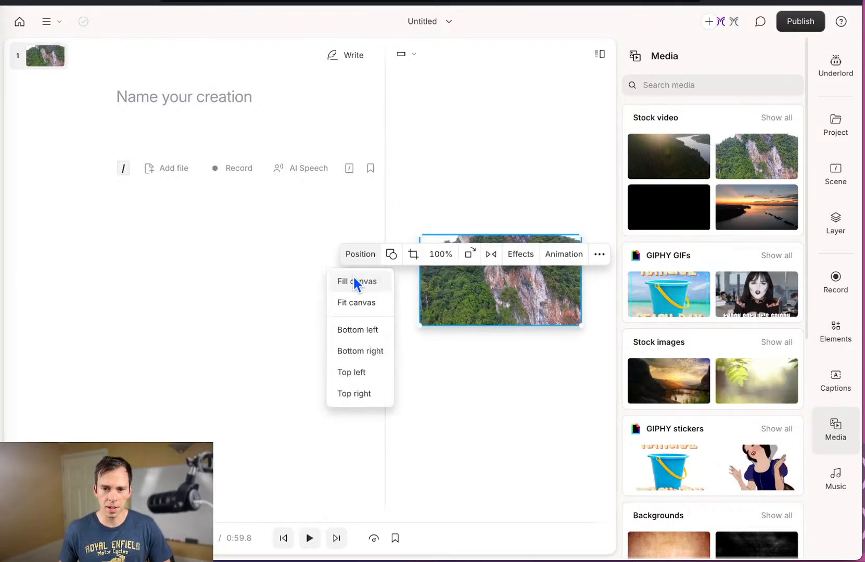
Apply the Fill canvas preset to the cliff video, and show the timeline with an enlarged height.
left_click(354, 281)
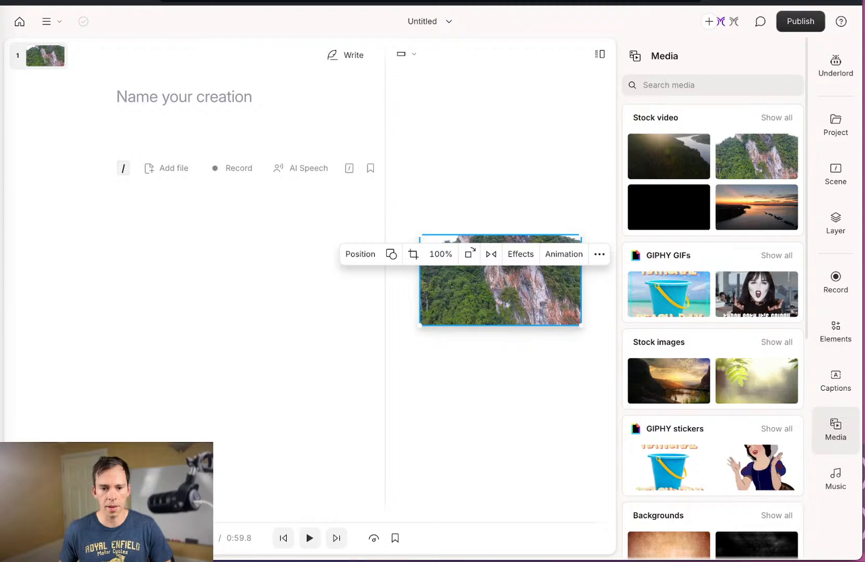
left_click(61, 539)
left_click_drag(202, 389, 251, 230)
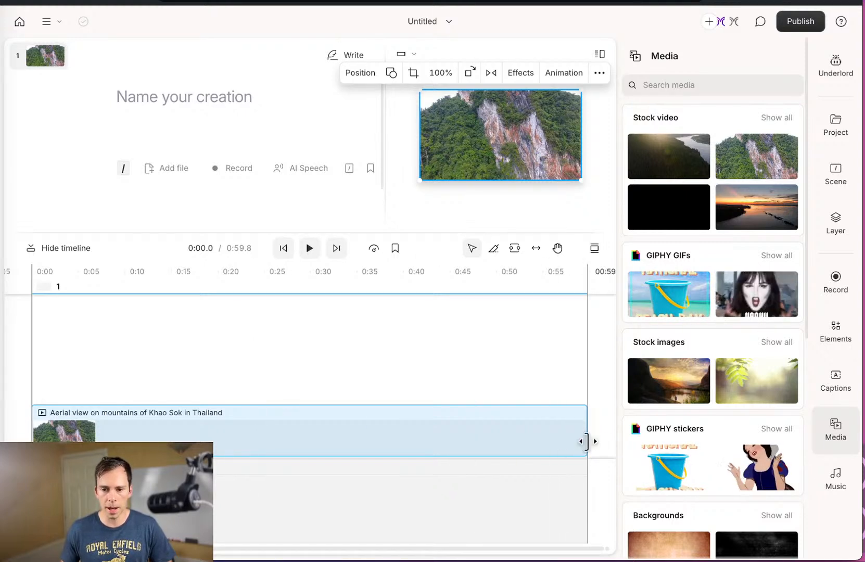
Shorten the aerial clip in the timeline to end at about 0:23, and scrub the playhead inside and past its end.
left_click_drag(587, 441, 247, 431)
left_click(130, 365)
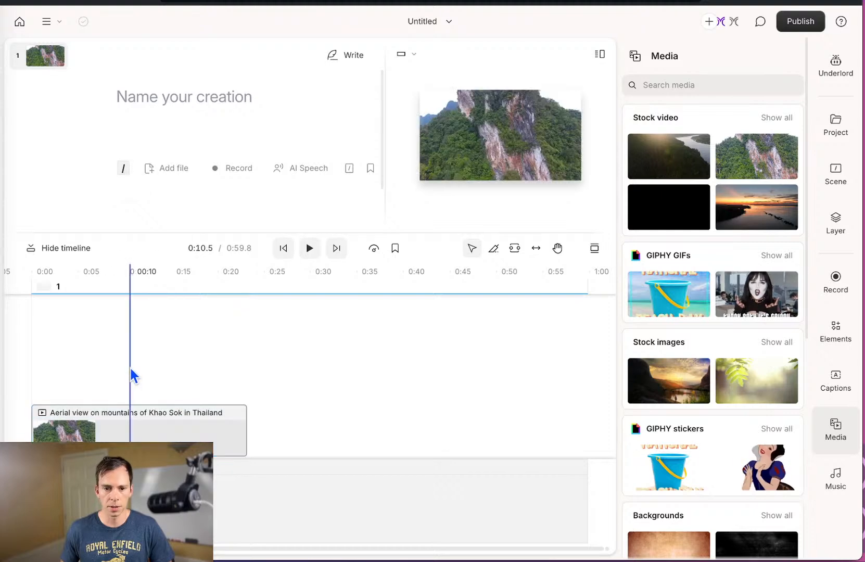
left_click(240, 370)
left_click(260, 379)
left_click(147, 371)
left_click(284, 386)
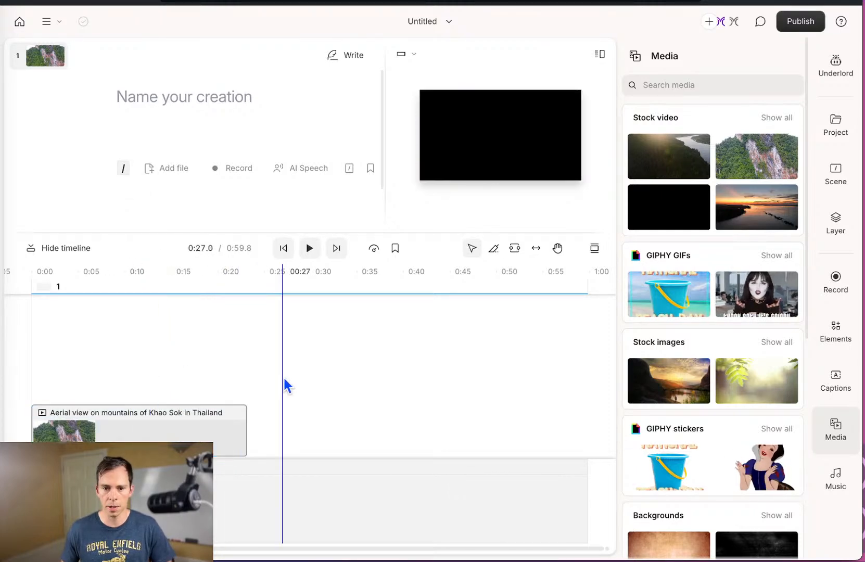
Preview a frame inside the shortened aerial clip, and extend the clip's end to about 0:59.4.
left_click(123, 390)
left_click(119, 386)
left_click(224, 443)
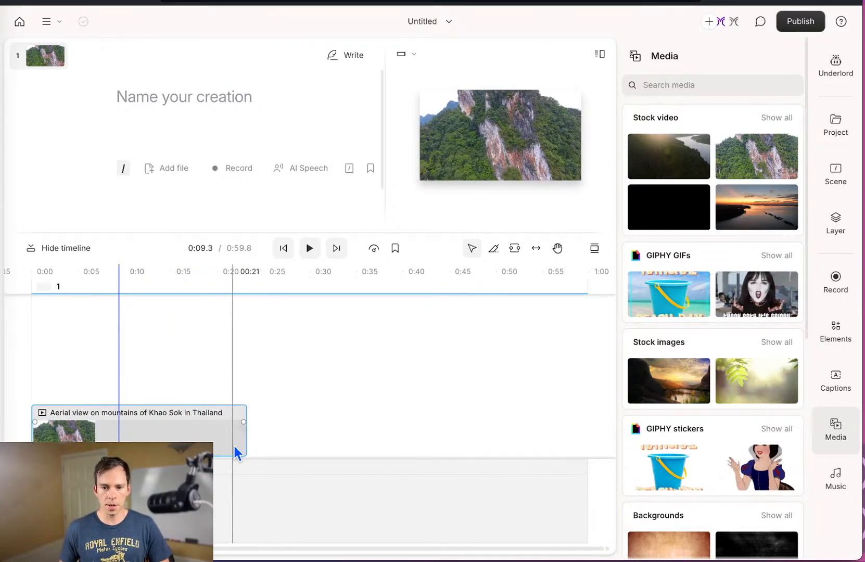
left_click_drag(241, 438, 579, 428)
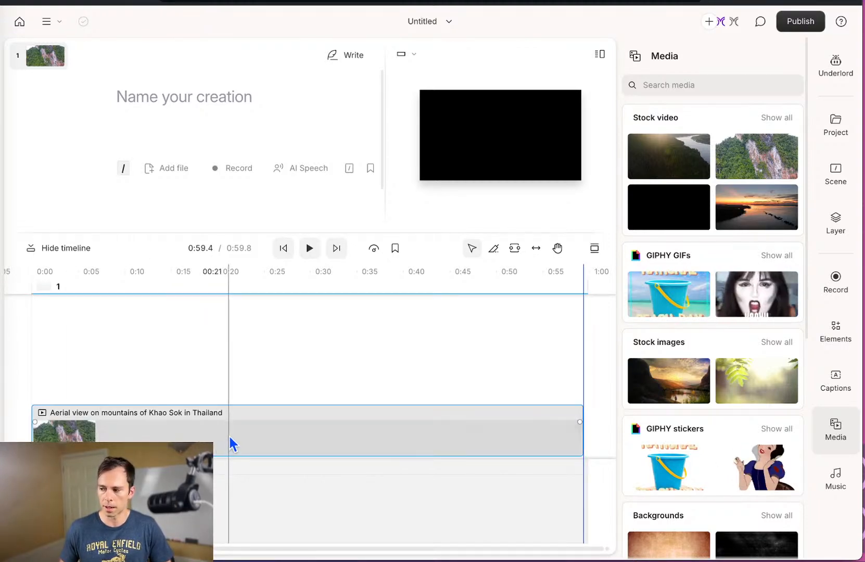
left_click(1, 97)
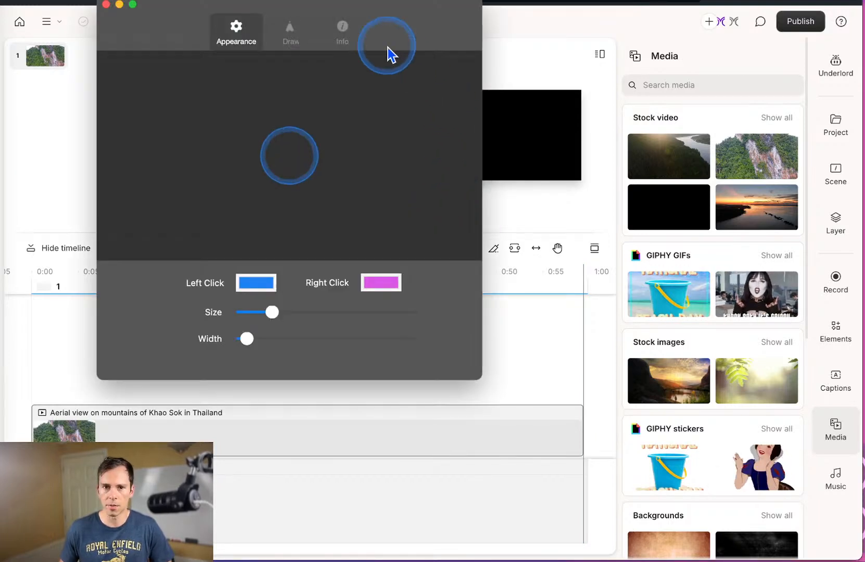
left_click(89, 137)
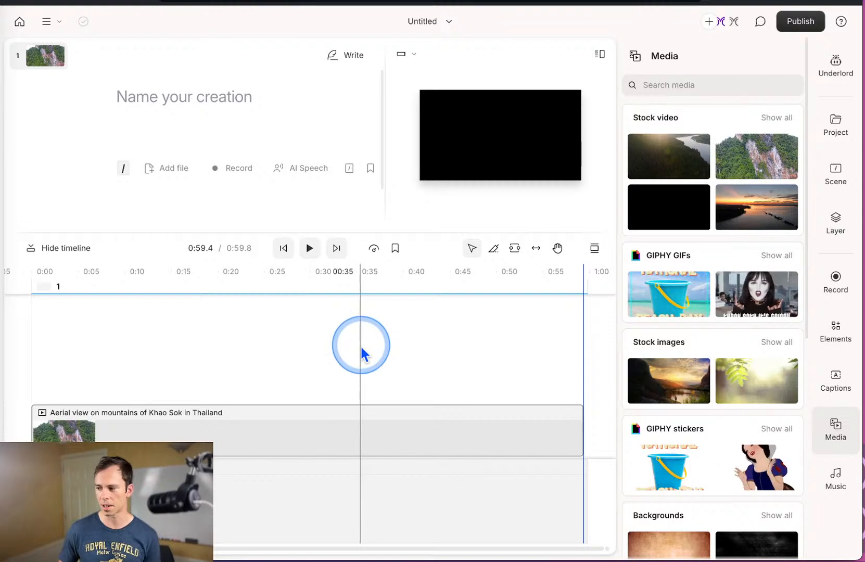
Trim the end of the aerial clip in the timeline back to about 0:46.
left_click(566, 454)
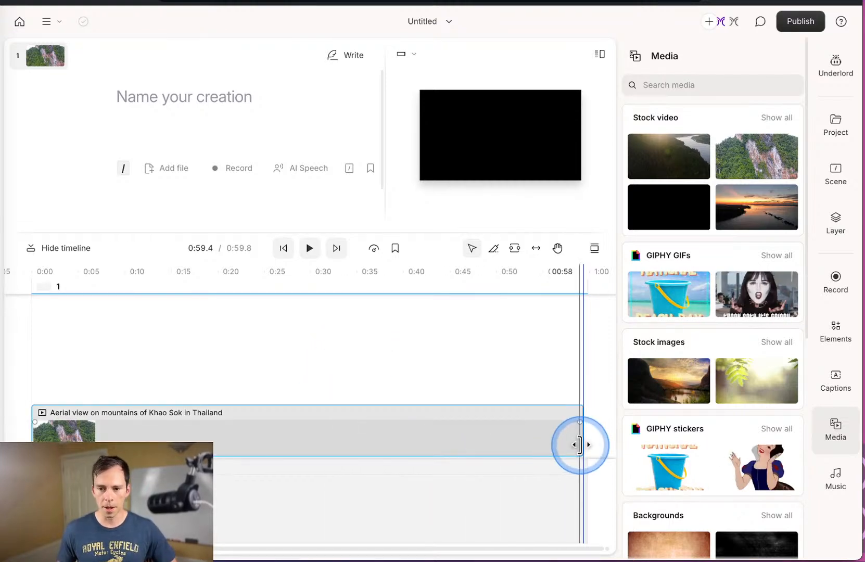
left_click_drag(575, 444, 472, 447)
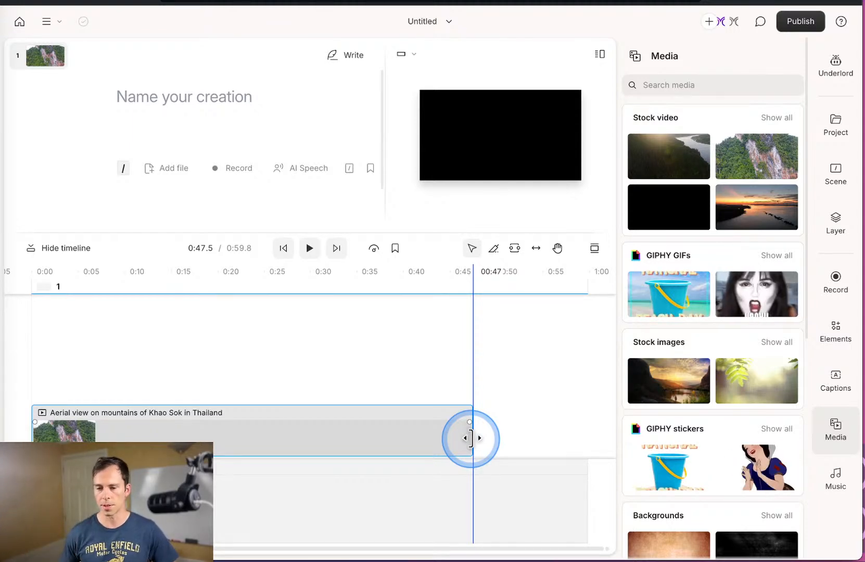
mouse_move(471, 439)
left_mouse_down()
mouse_move(506, 434)
mouse_move(405, 437)
mouse_move(320, 421)
mouse_move(459, 425)
left_mouse_up()
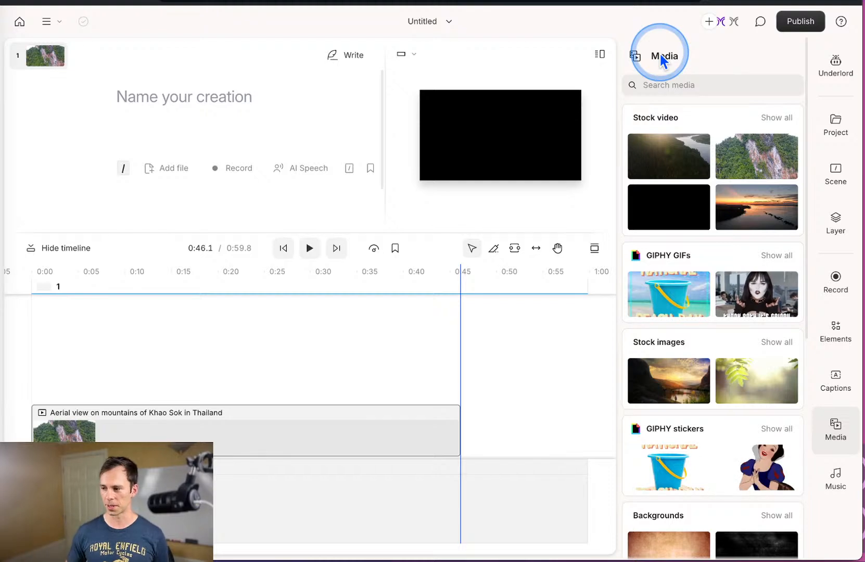
scroll(295, 492, "left", 3)
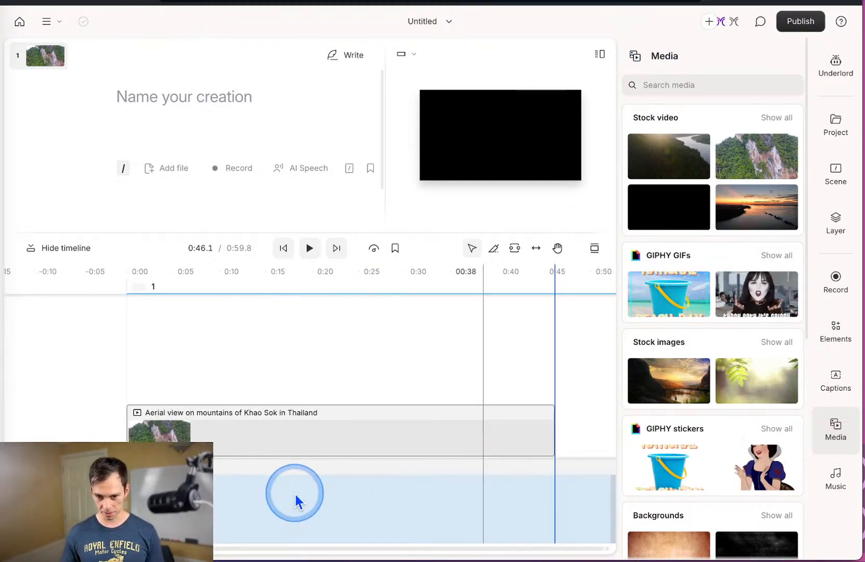
scroll(293, 484, "right", 6)
scroll(291, 482, "left", 1)
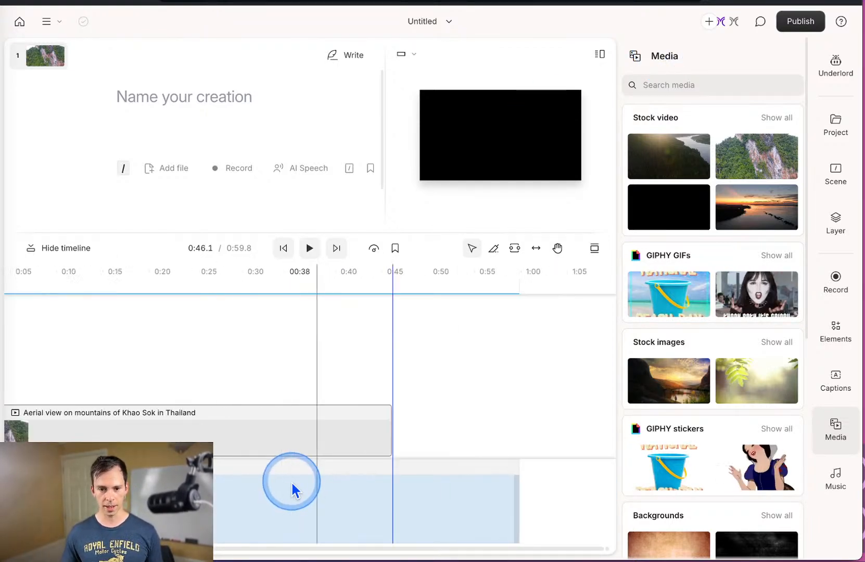
scroll(292, 481, "right", 1)
scroll(291, 483, "left", 5)
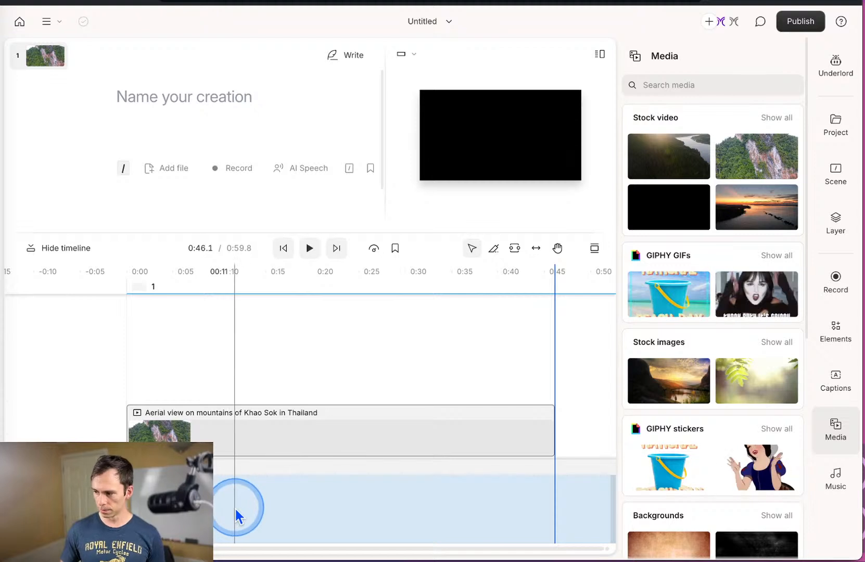
scroll(235, 507, "right", 3)
scroll(238, 508, "left", 3)
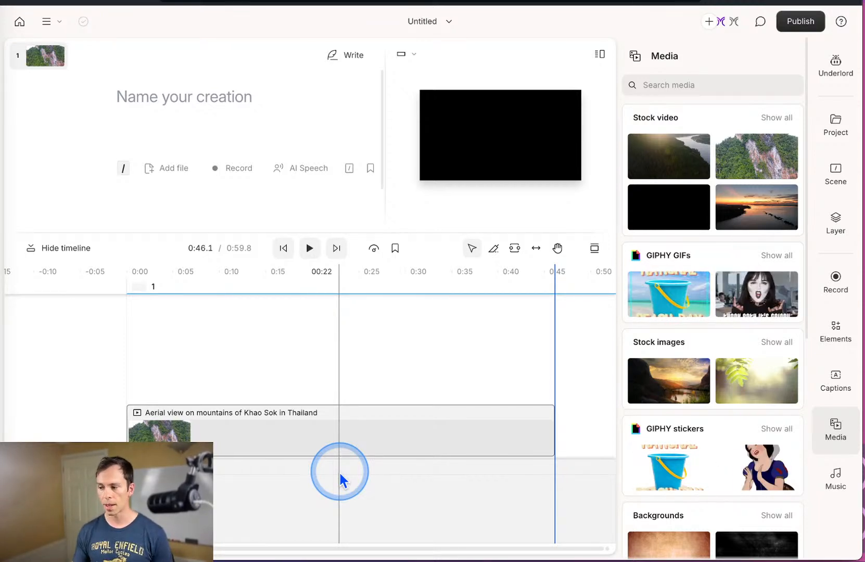
left_click(322, 493)
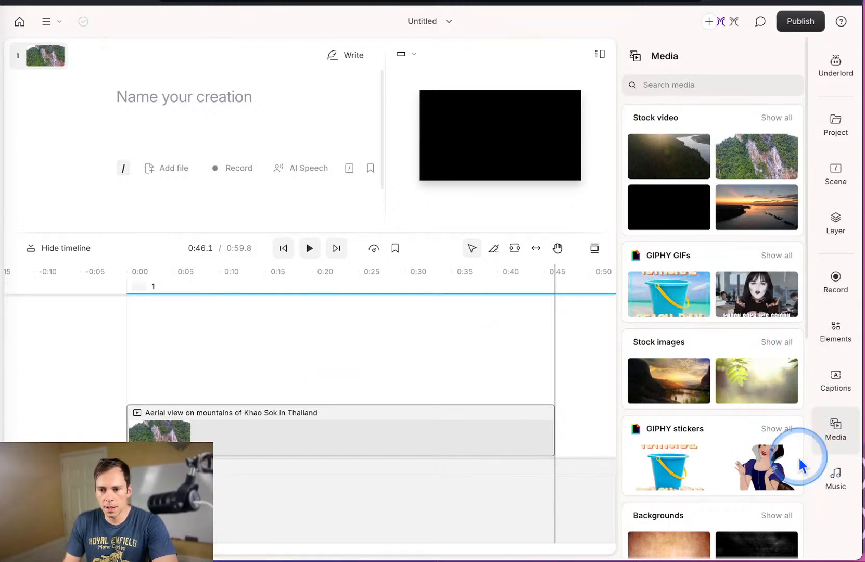
Extend the aerial clip's end to the end of the scene, and place the playhead at about 0:24.
scroll(484, 479, "right", 1)
scroll(484, 481, "right", 5)
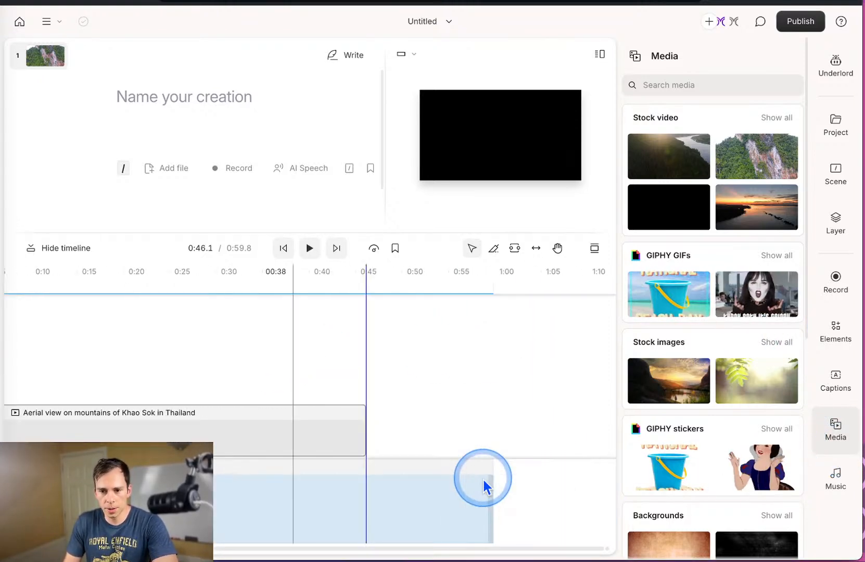
left_click(285, 379)
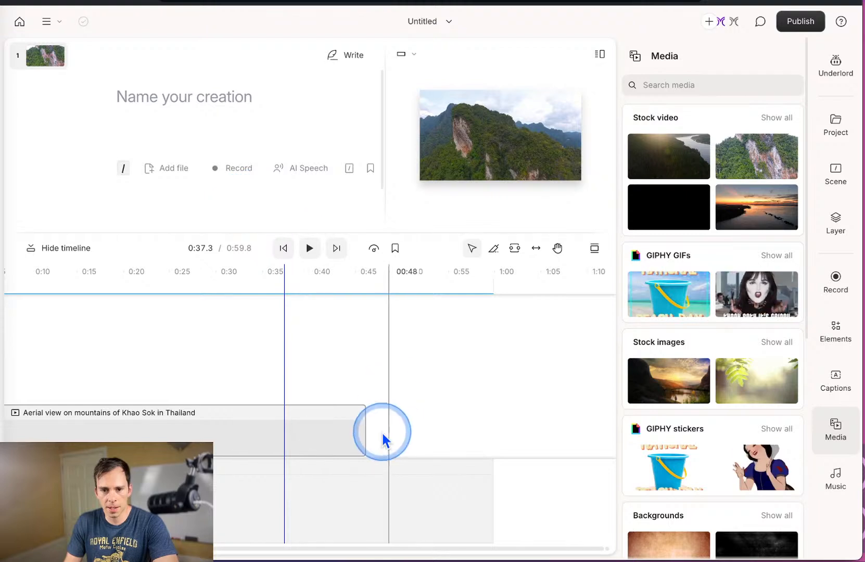
left_click_drag(388, 434, 493, 434)
left_click(189, 371)
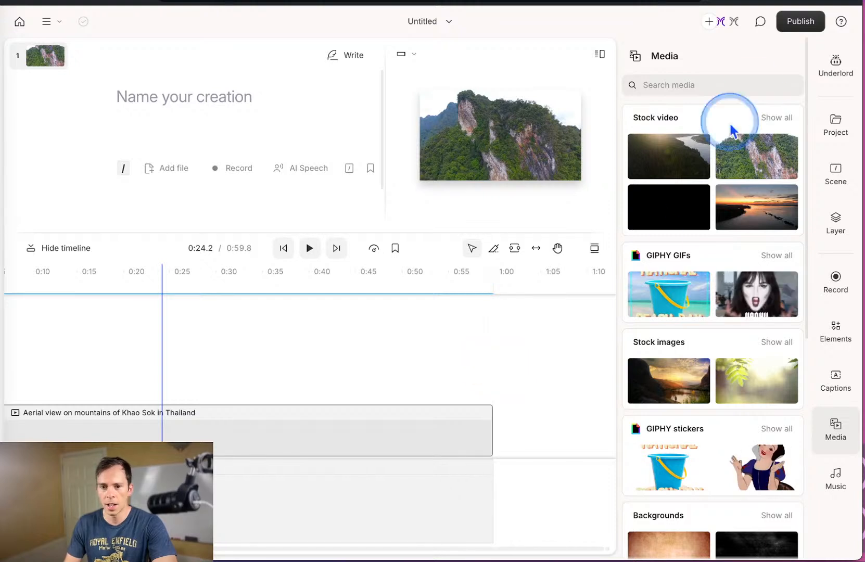
Open Underlord and examine its AI tools, from the Sound Good and Look Good groups down to Publish and Write.
left_click(847, 74)
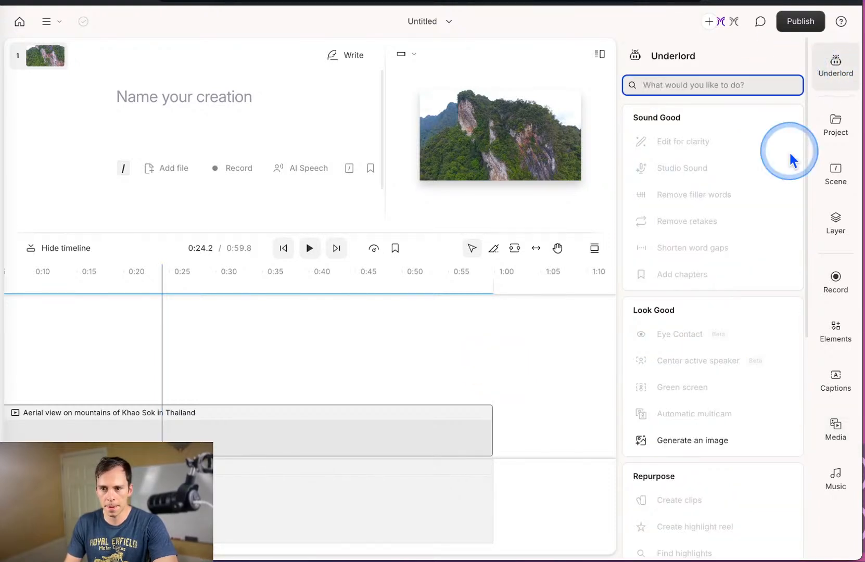
scroll(727, 481, "down", 3)
scroll(717, 485, "up", 3)
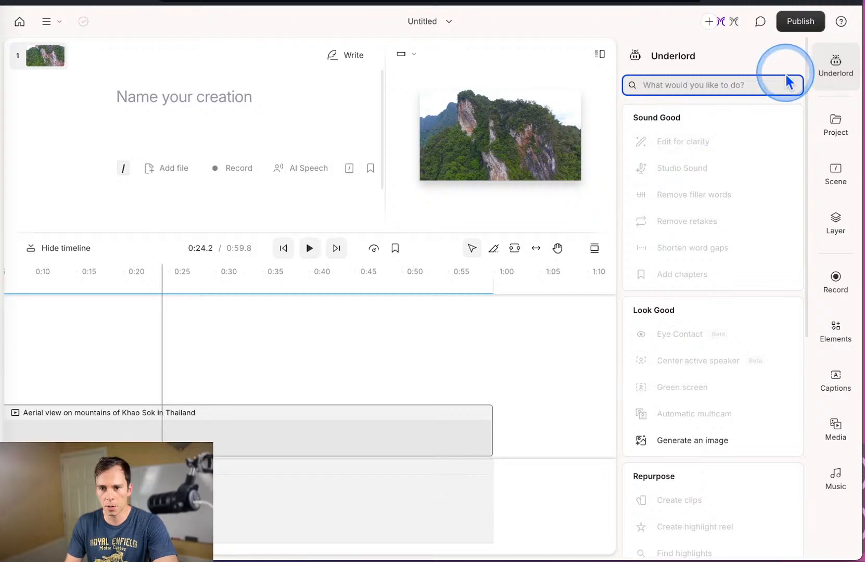
left_click(828, 70)
left_click(830, 72)
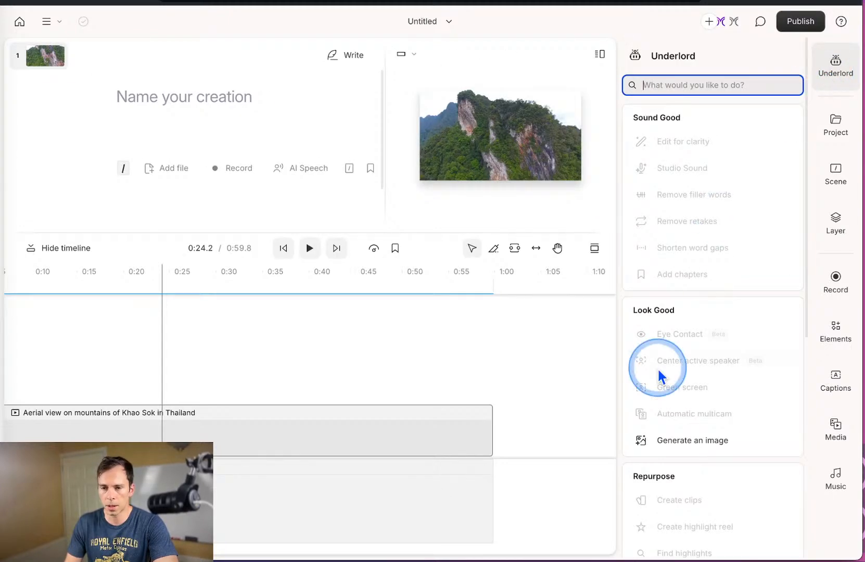
scroll(664, 386, "down", 7)
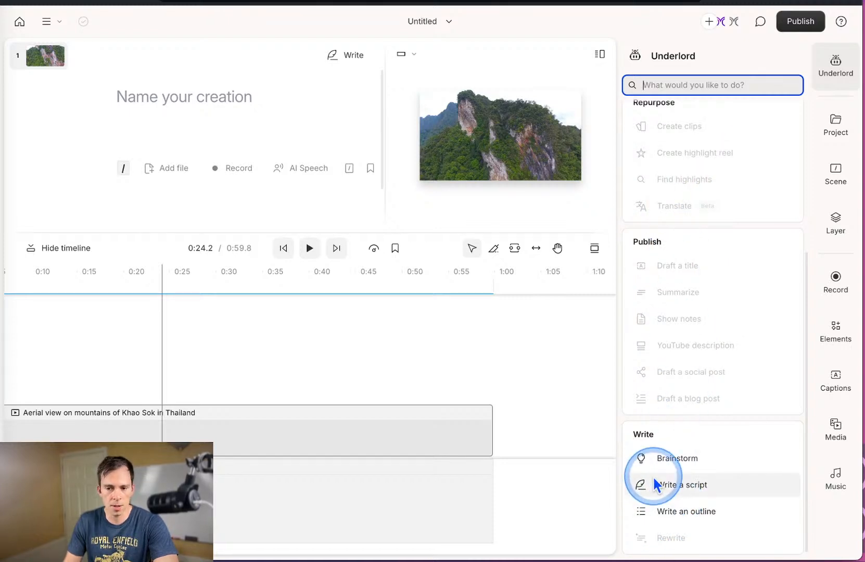
mouse_move(654, 479)
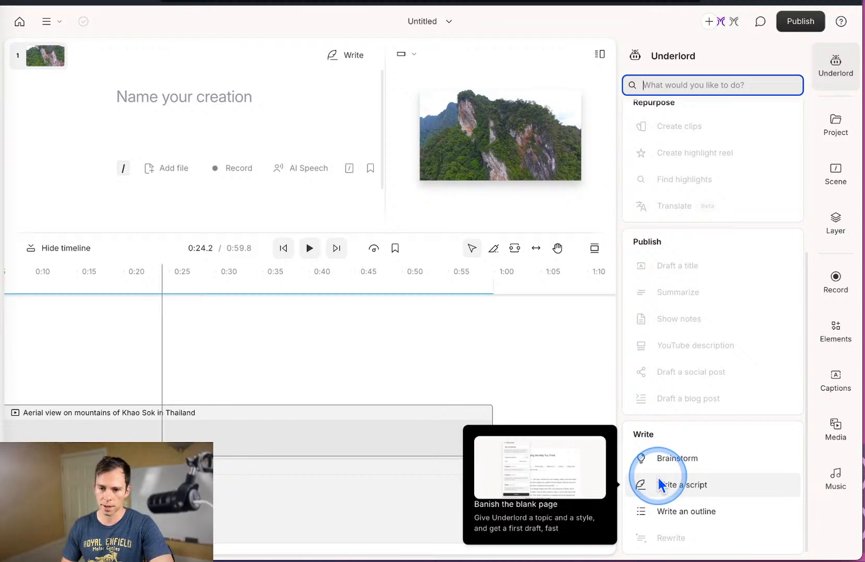
scroll(720, 430, "up", 10)
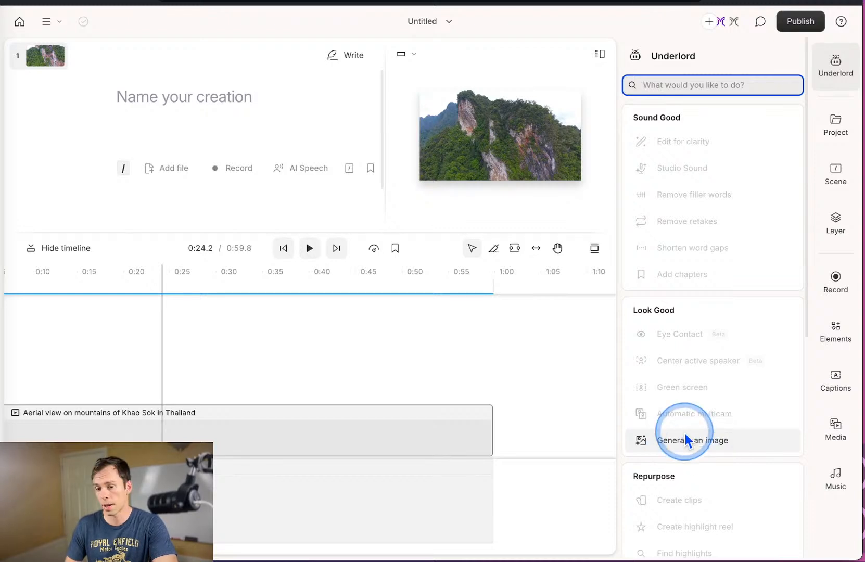
scroll(686, 434, "down", 8)
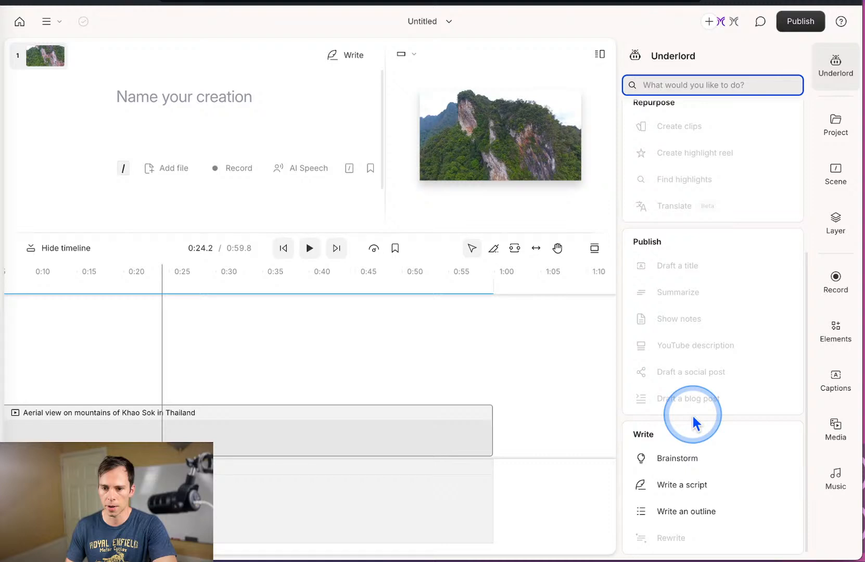
Open Underlord's Write a script tool and examine its length, starting point, tone and audience fields.
mouse_move(713, 497)
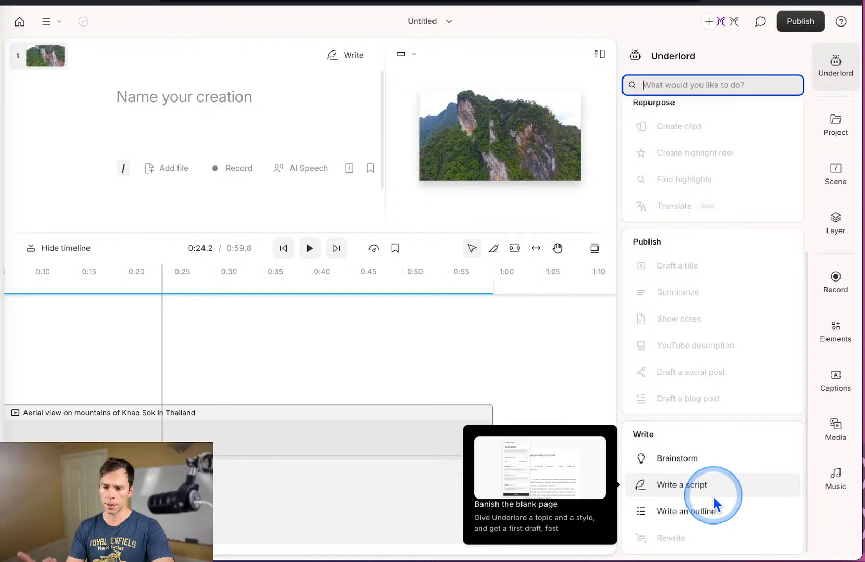
left_click(713, 494)
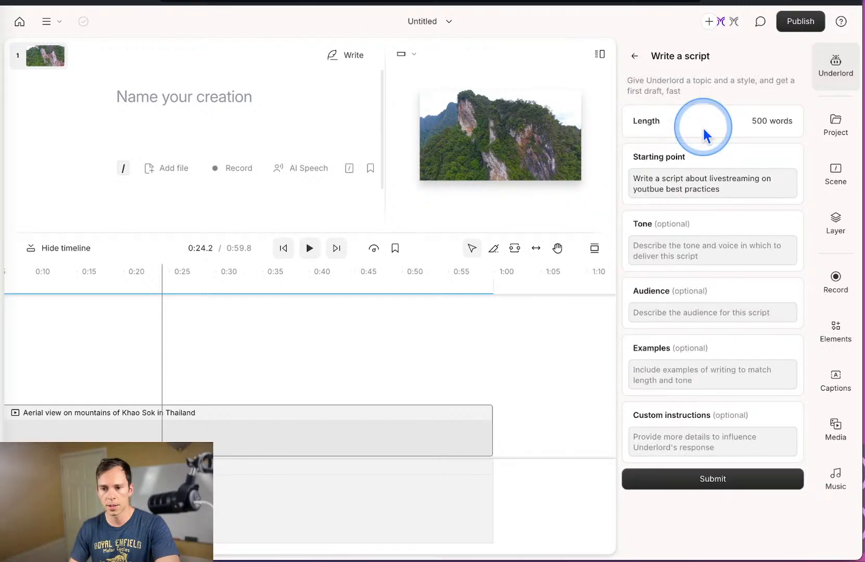
left_click(579, 311)
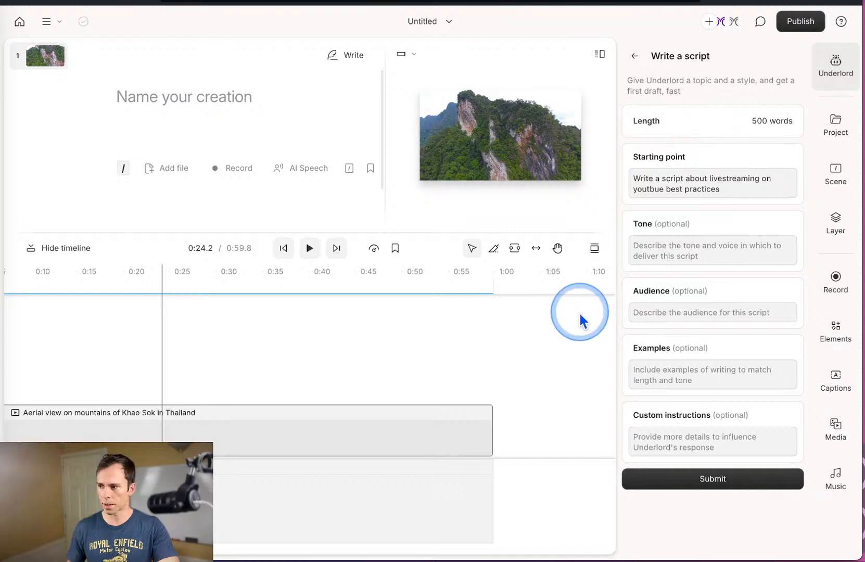
left_click(814, 221)
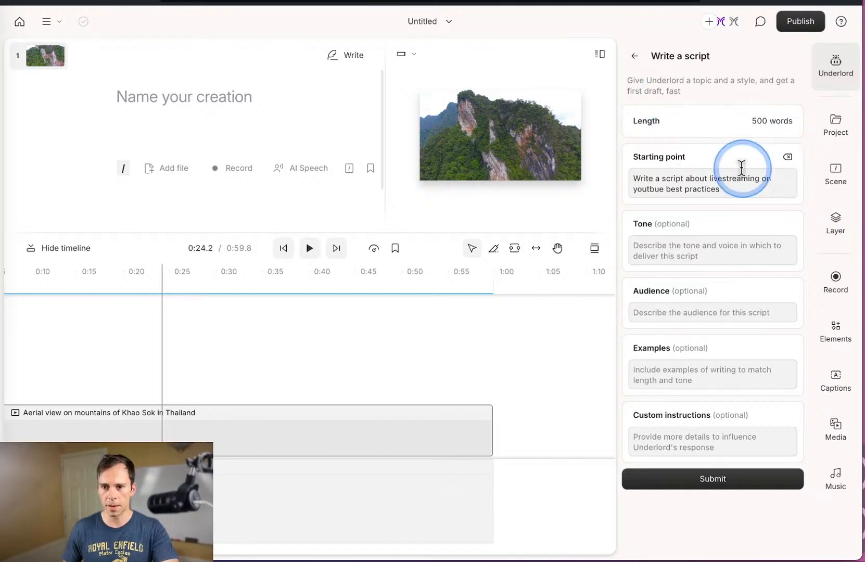
left_click(734, 191)
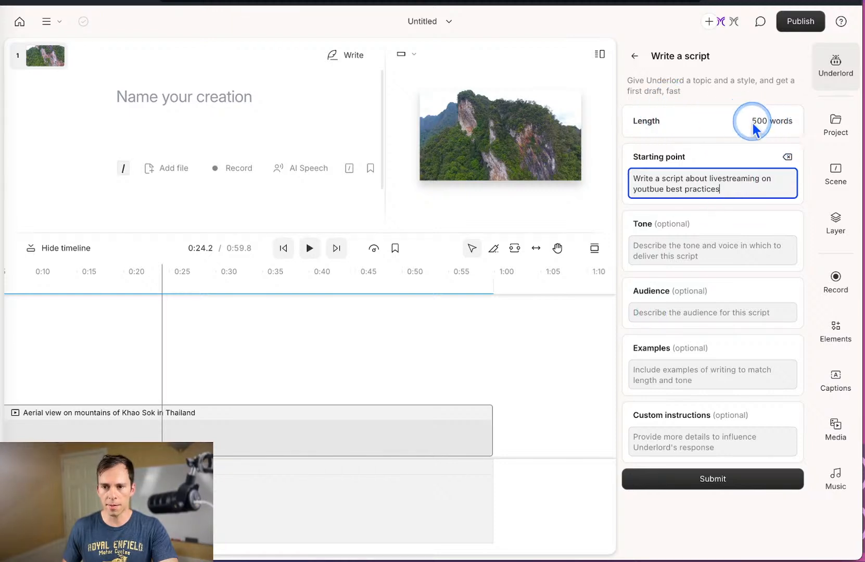
left_click(756, 123)
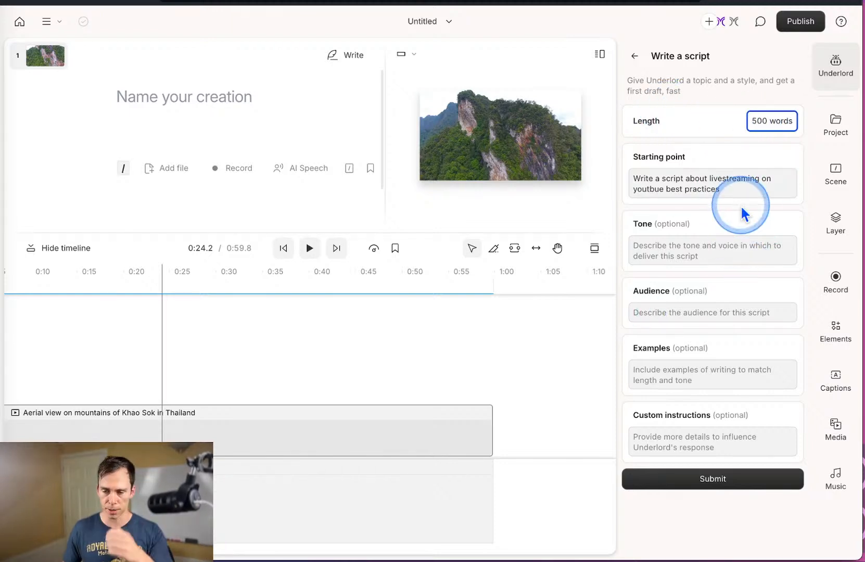
key("Tab")
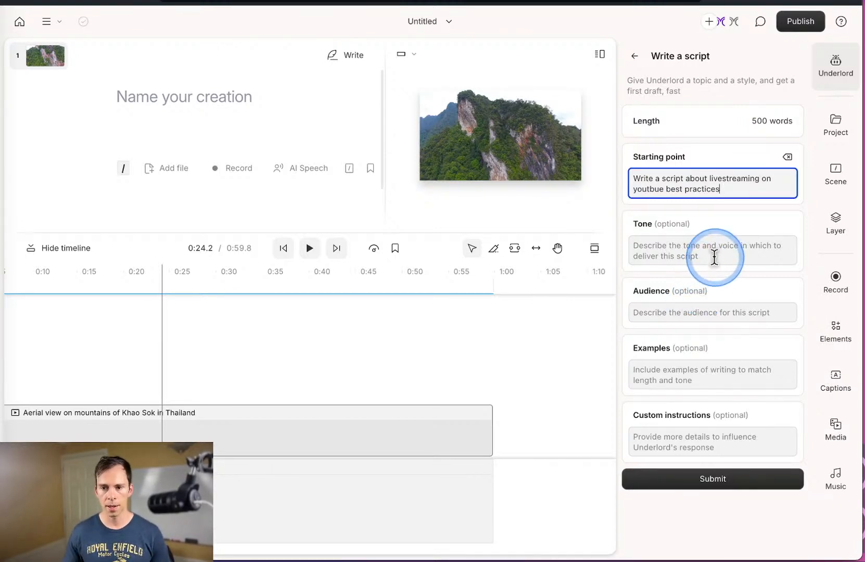
key("Tab")
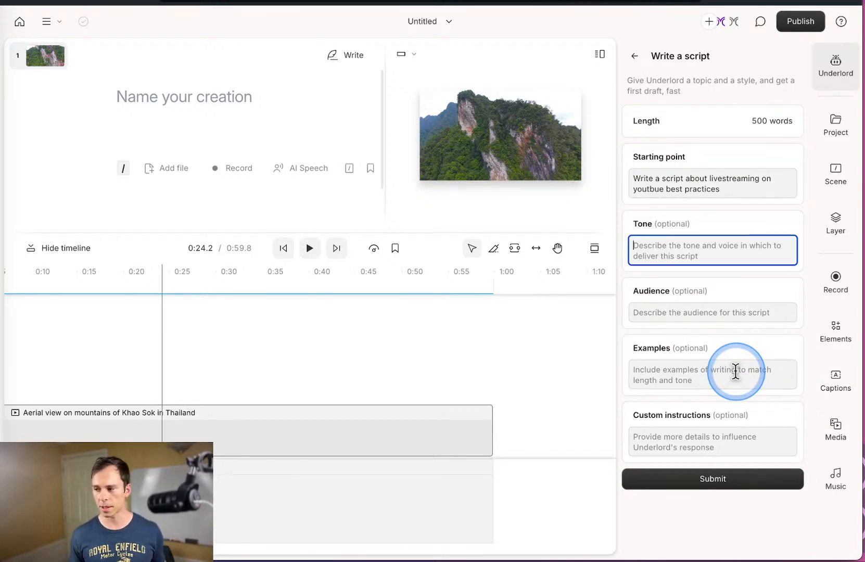
left_click(692, 314)
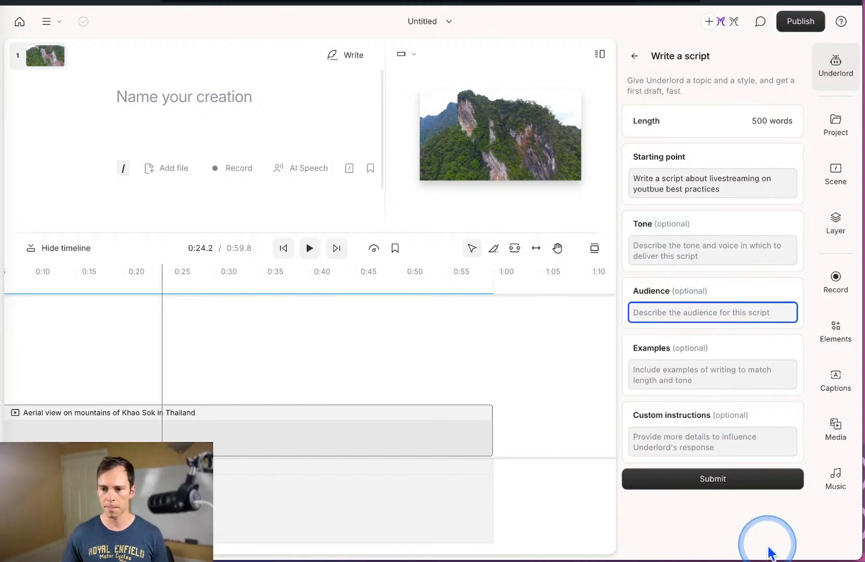
Submit the 500-word script request on YouTube livestreaming best practices with its optional fields empty, and read through the generated draft.
left_click(679, 387)
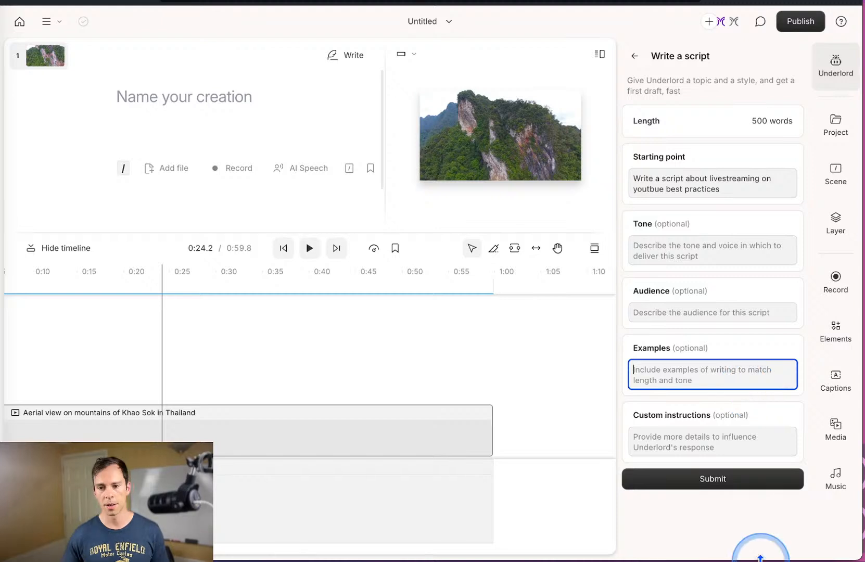
left_click(745, 441)
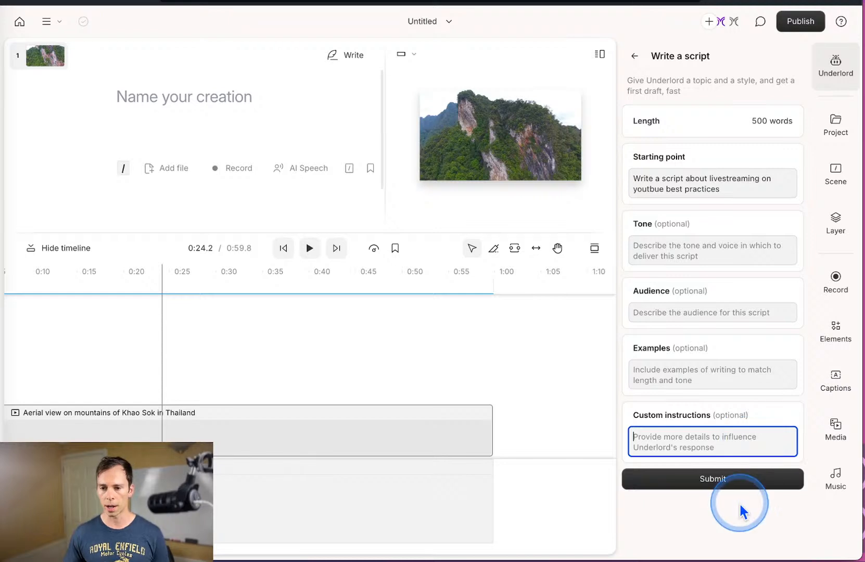
left_click(683, 485)
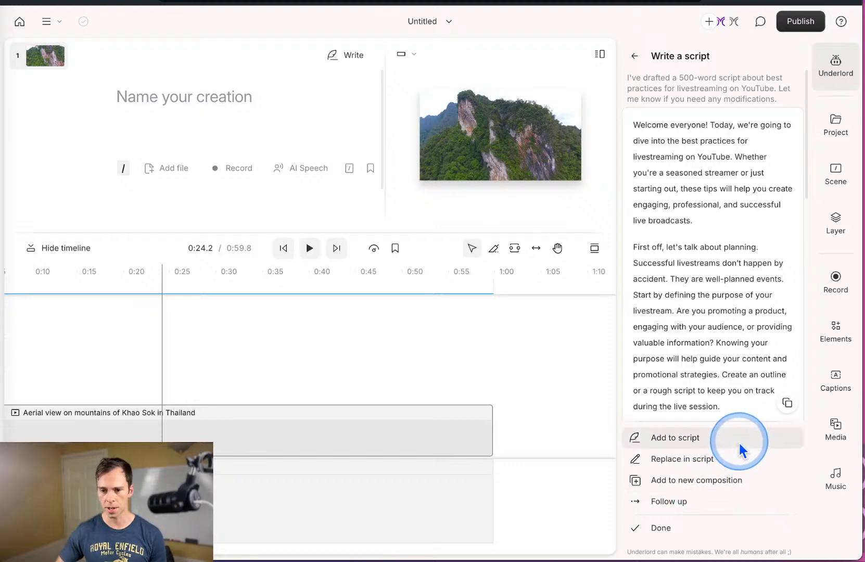
scroll(718, 359, "down", 1)
scroll(713, 359, "down", 10)
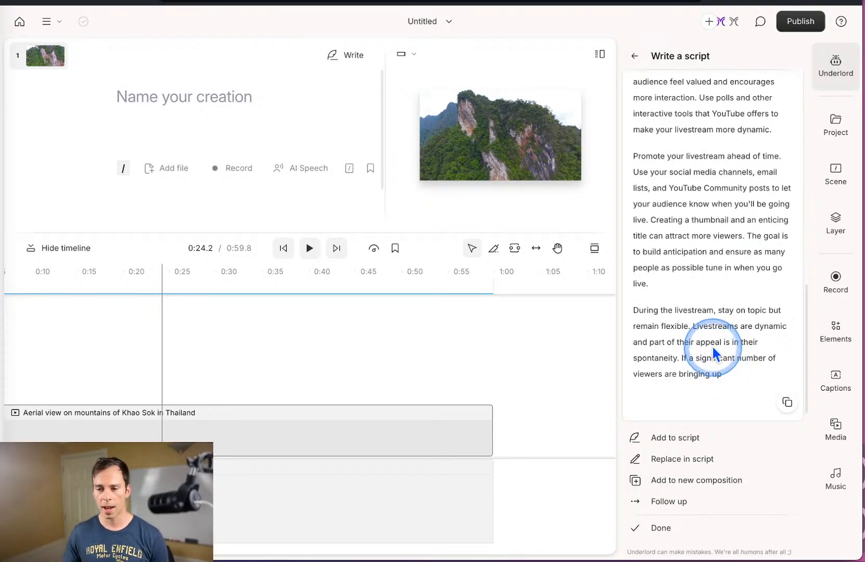
scroll(710, 375, "up", 15)
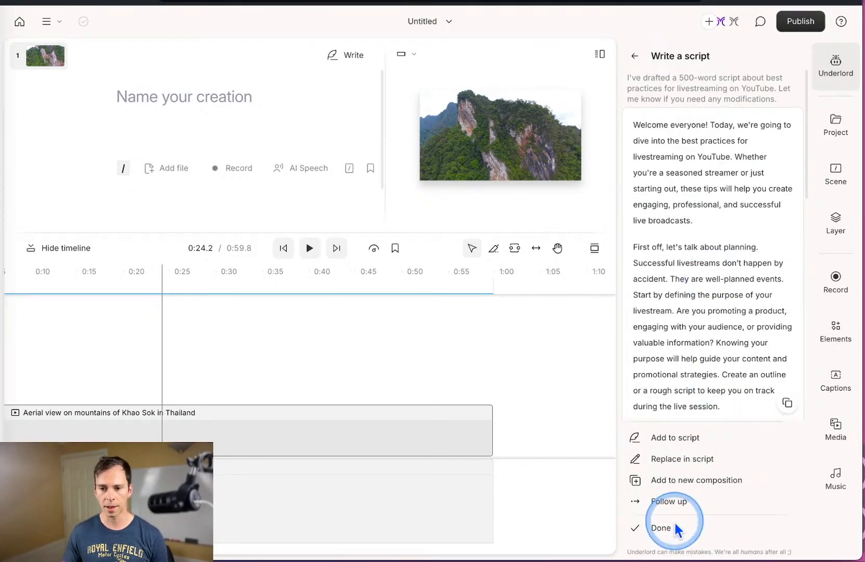
Open and dismiss the follow-up prompt for the generated draft, and add the draft to the script.
left_click(677, 503)
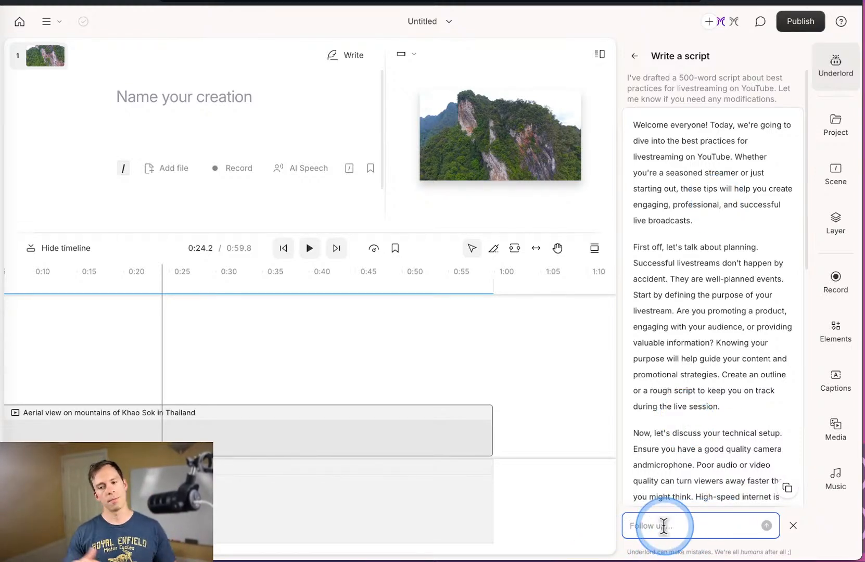
left_click(794, 530)
left_click(673, 443)
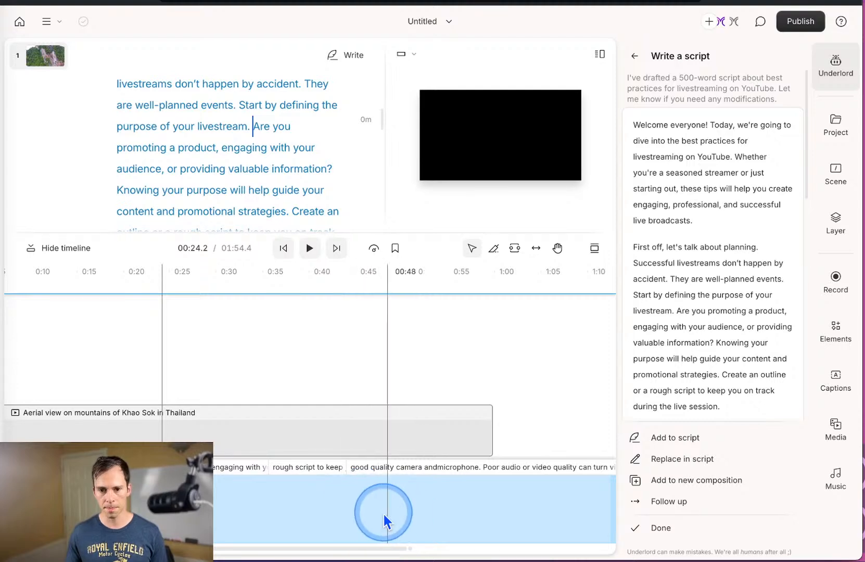
Try removing the inserted script segment from the timeline, and undo the removal.
left_click(312, 500)
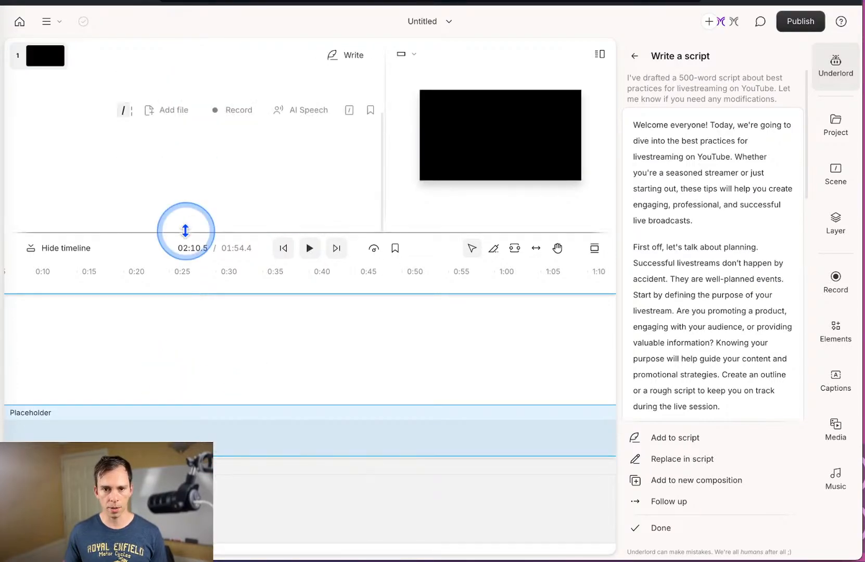
left_click(126, 385)
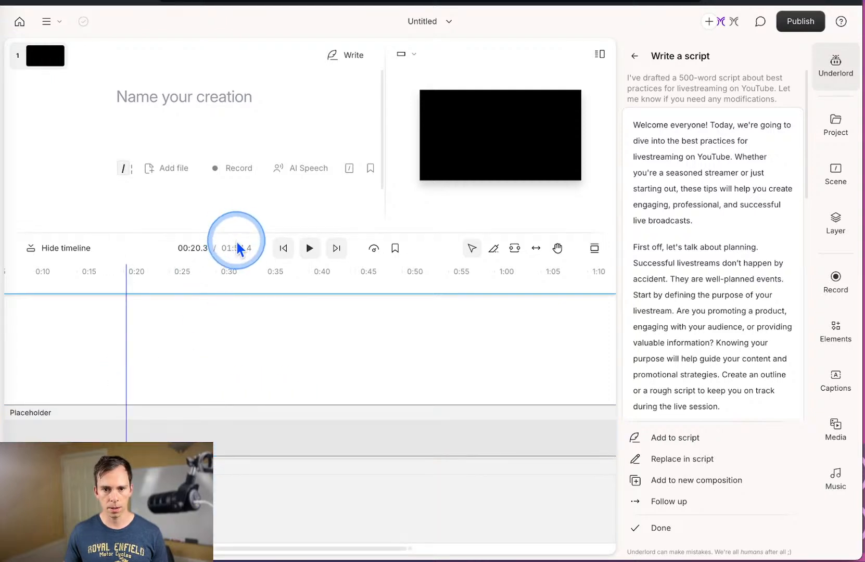
left_click(283, 248)
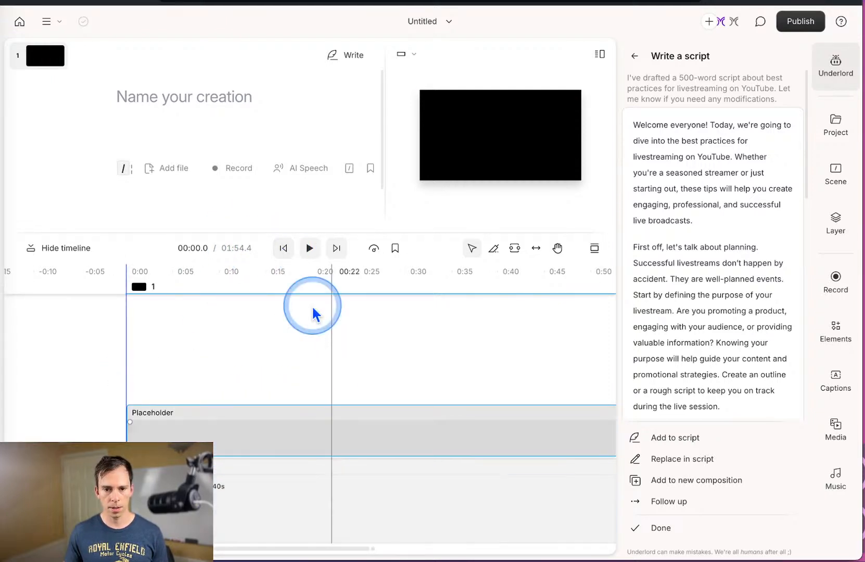
left_click(325, 363)
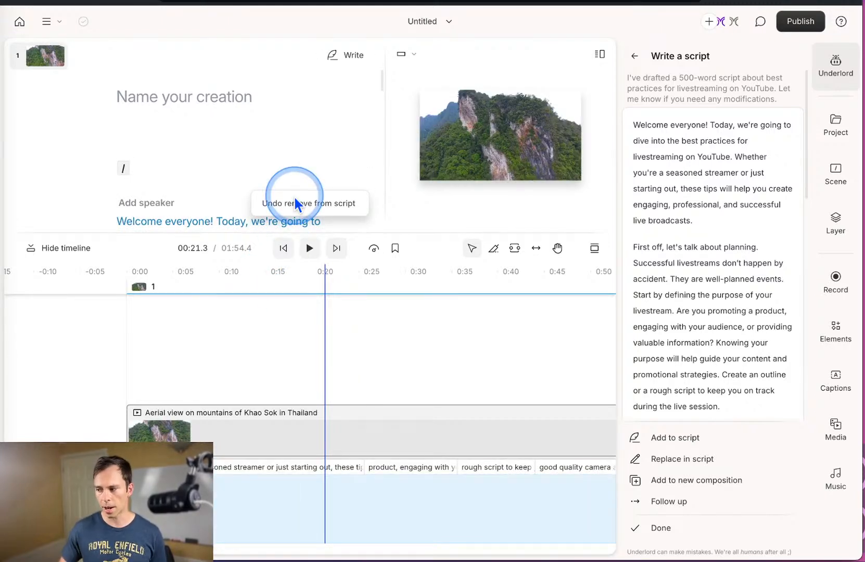
Place the cursor in the script's opening line, enlarge the script area above the timeline, and finish and close Underlord.
left_click(194, 228)
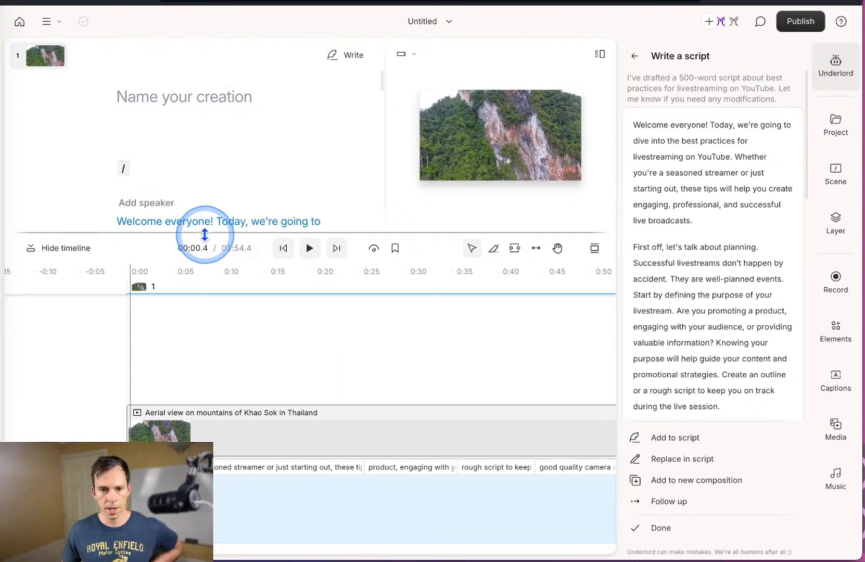
left_click_drag(210, 289, 211, 295)
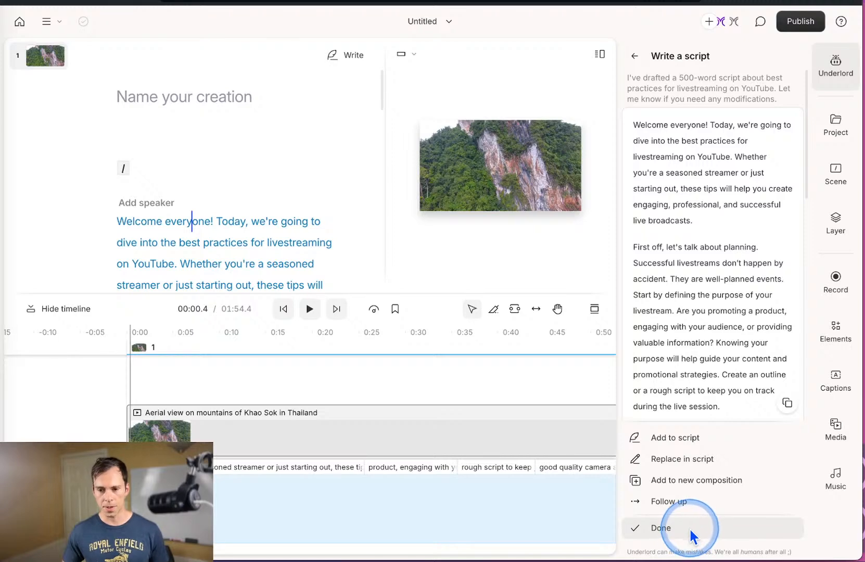
left_click(688, 532)
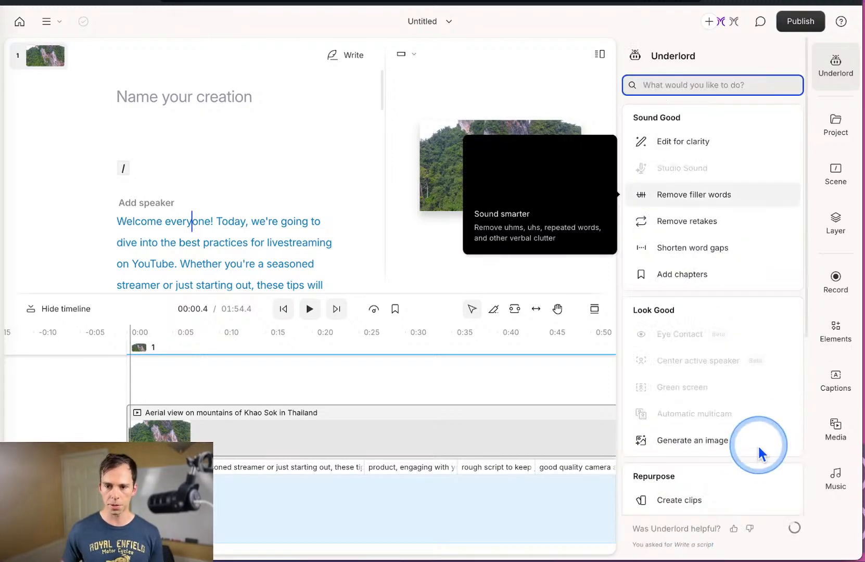
left_click(849, 73)
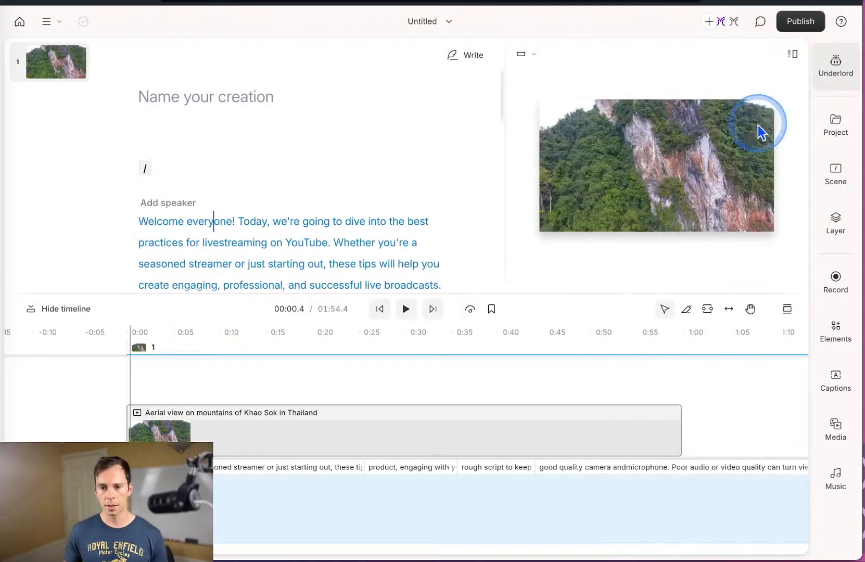
Select the aerial clip in the timeline and split it in two at about 0:32.
left_click(666, 311)
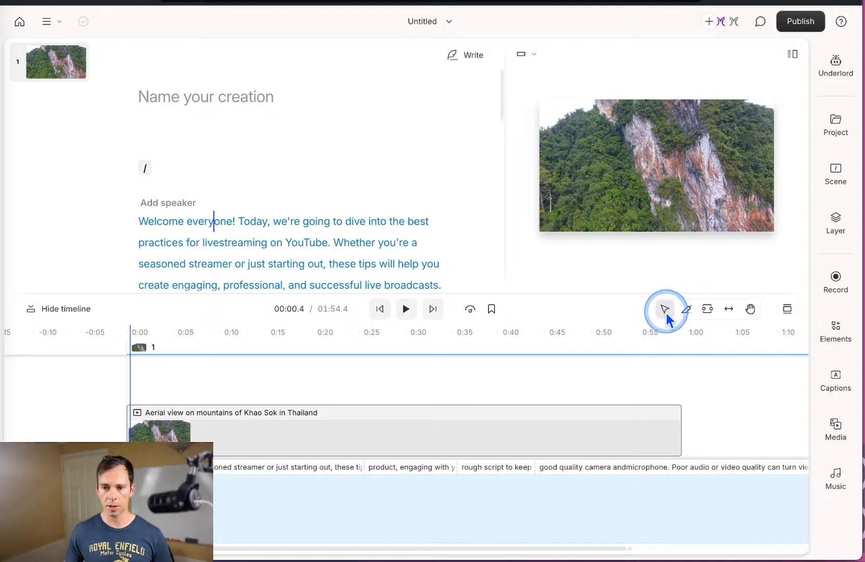
left_click(462, 423)
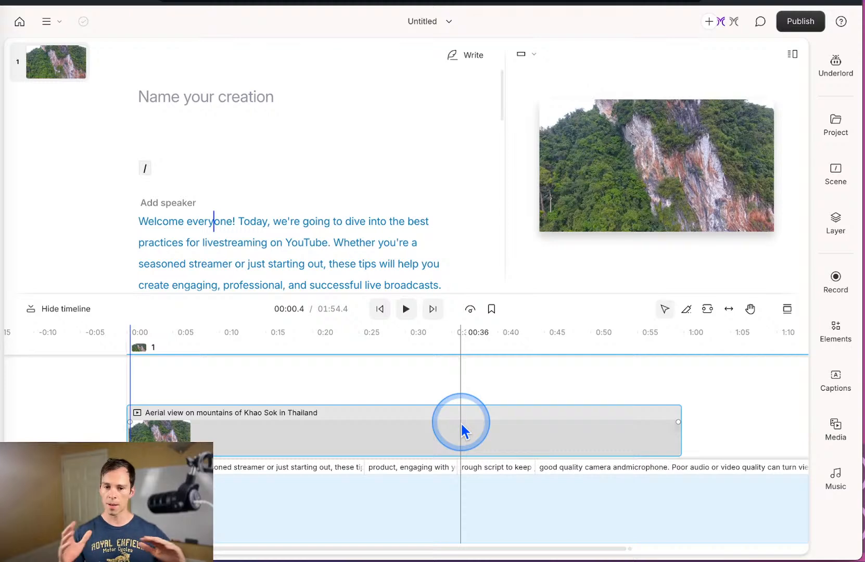
left_click_drag(461, 423, 271, 449)
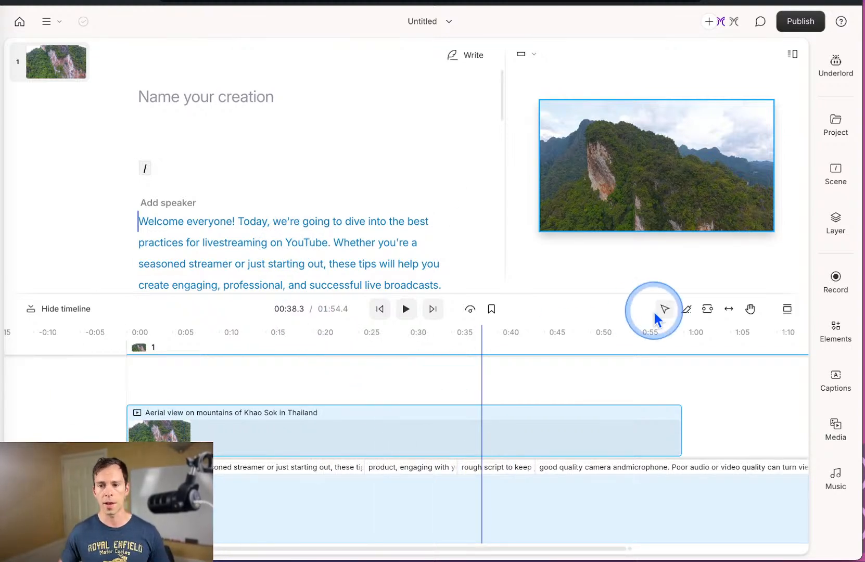
left_click(686, 311)
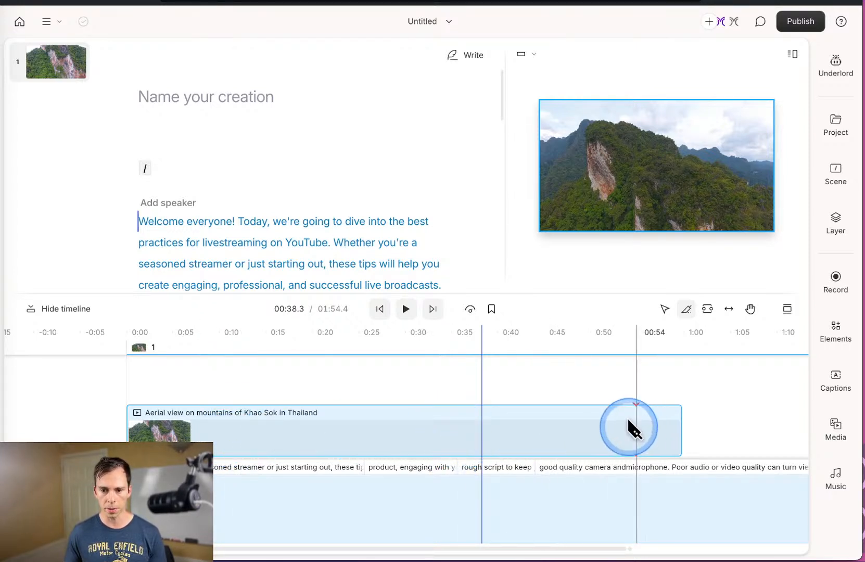
left_click(426, 423)
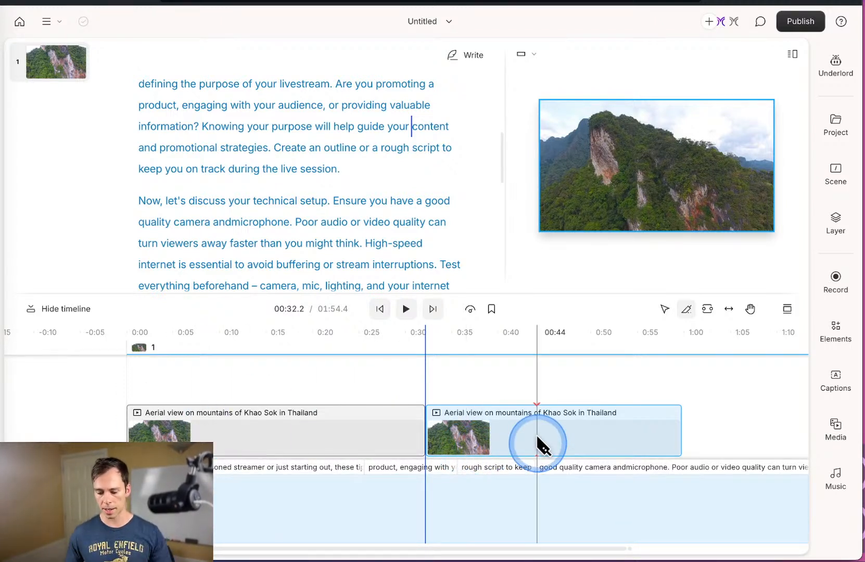
Try deleting the second aerial segment and trimming its start to about 0:44, restoring the segment each time.
key("Delete")
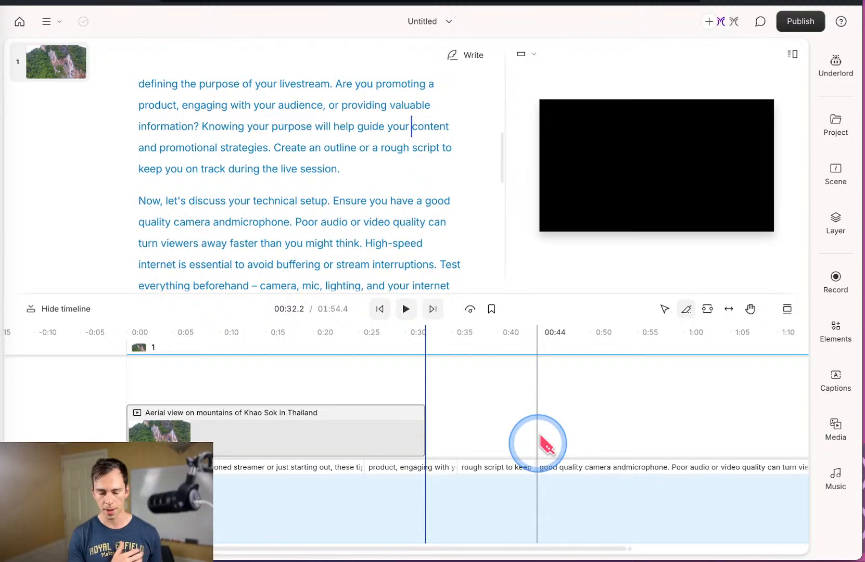
key("ctrl+z")
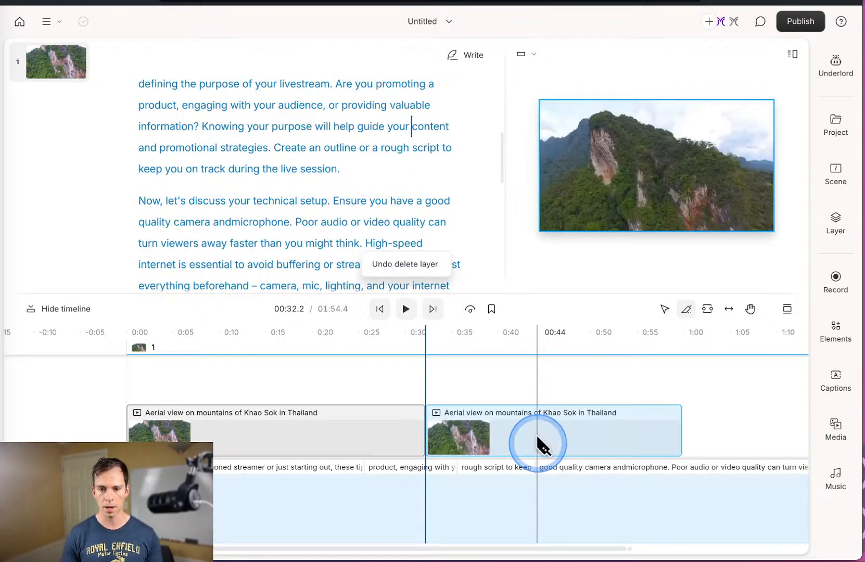
left_click(665, 309)
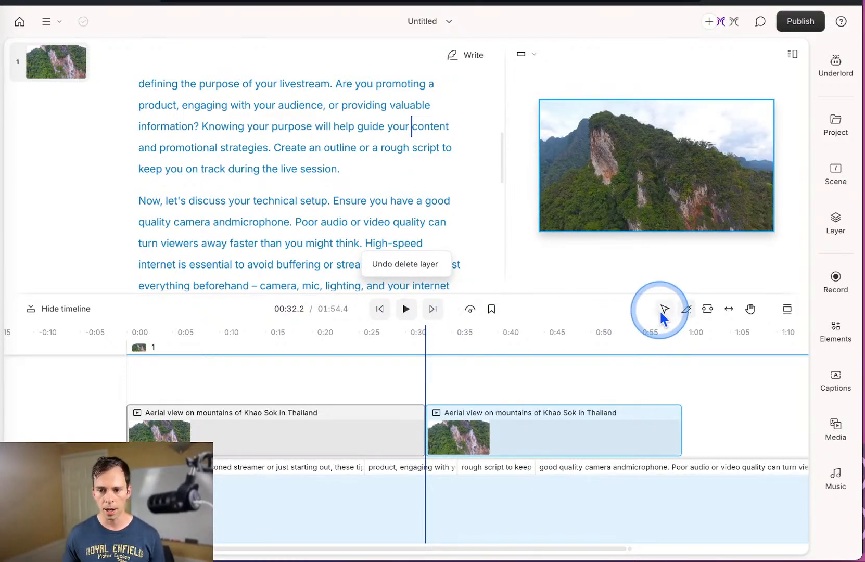
left_click_drag(431, 449, 450, 399)
left_click(661, 309)
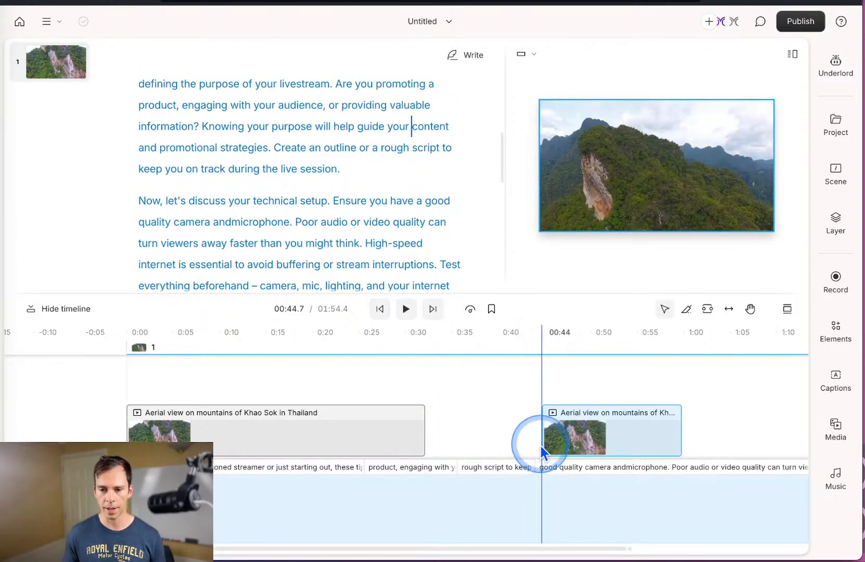
left_click_drag(545, 443, 426, 458)
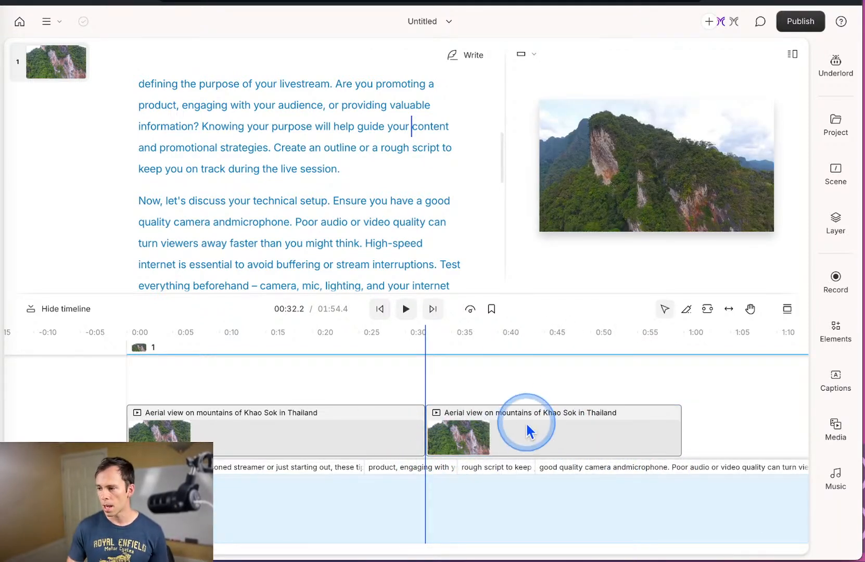
Mark a range of about 19.7 seconds starting near 0:36.8 in the second aerial segment, and open its layer properties.
left_click(708, 309)
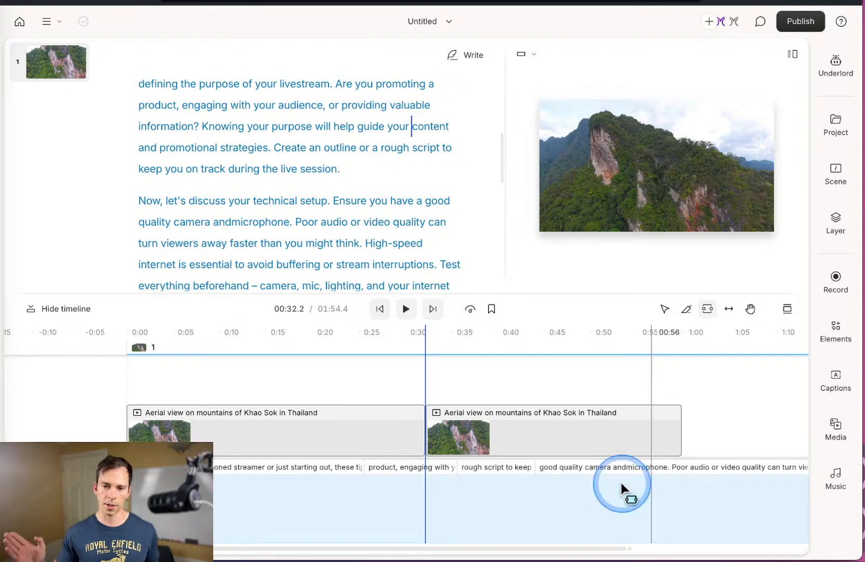
left_click_drag(469, 441, 652, 438)
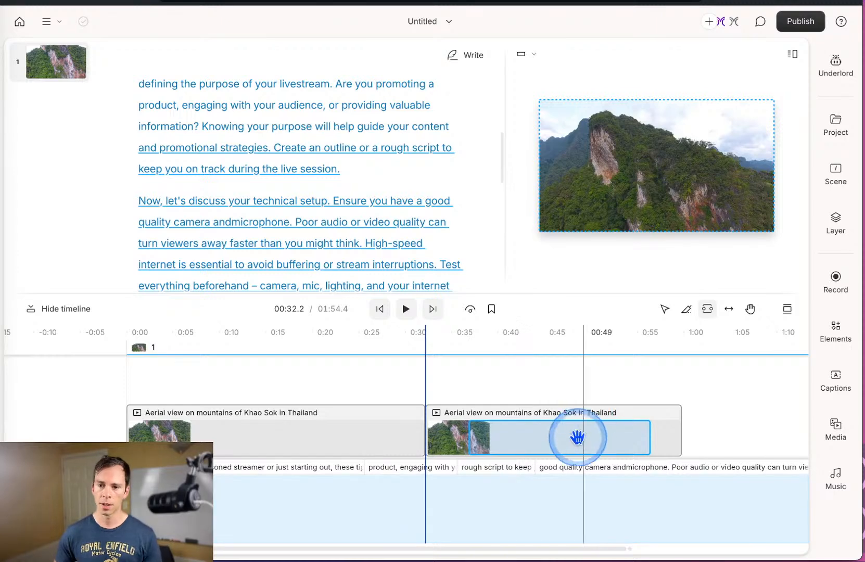
left_click(824, 231)
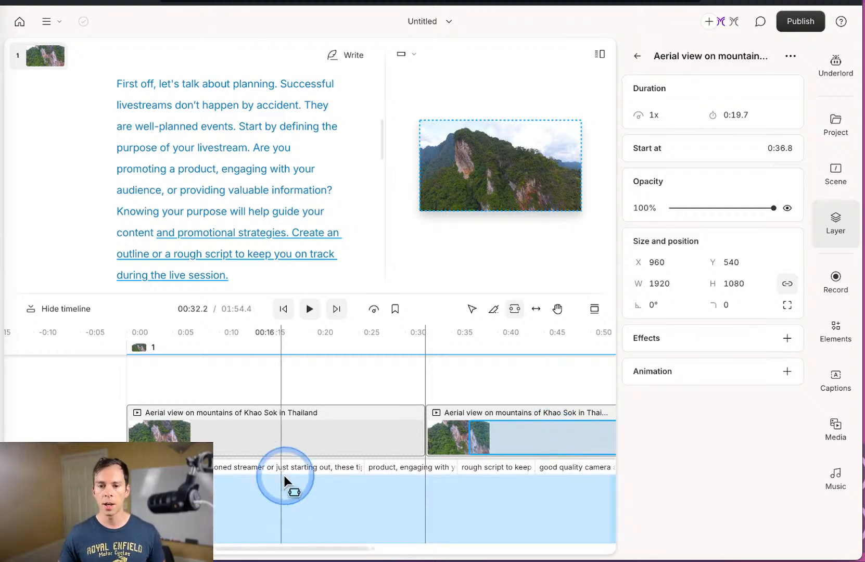
Mark a range of about 4.4 seconds starting near 0:15.4 in the first aerial segment, and select the whole segment instead.
left_click_drag(270, 434, 310, 434)
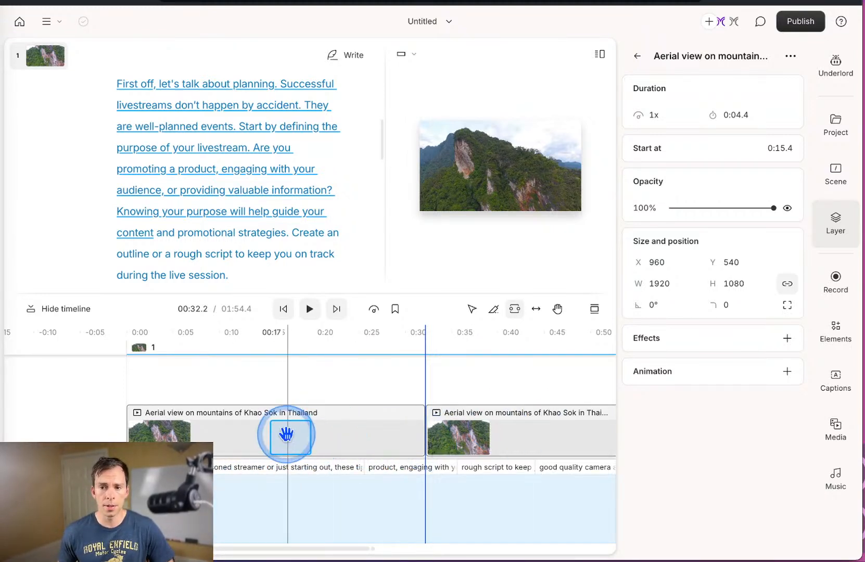
left_click(472, 309)
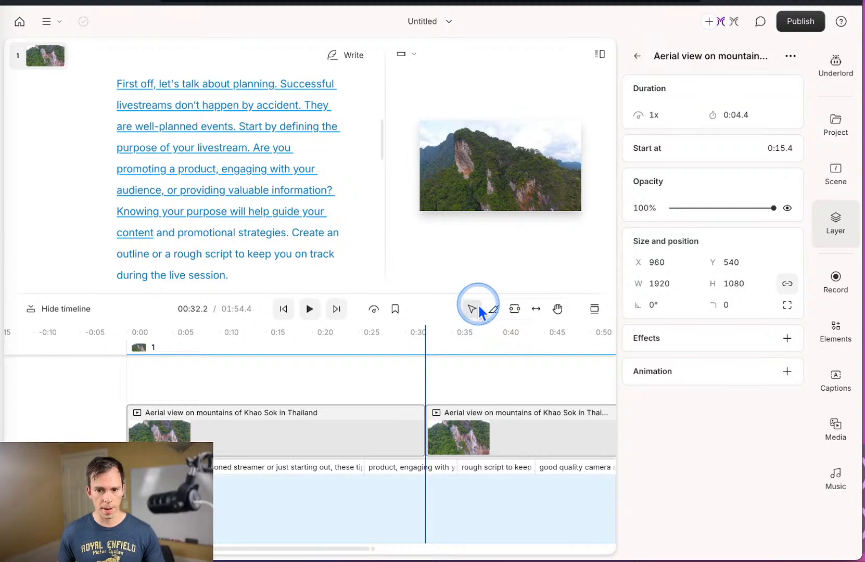
left_click(259, 433)
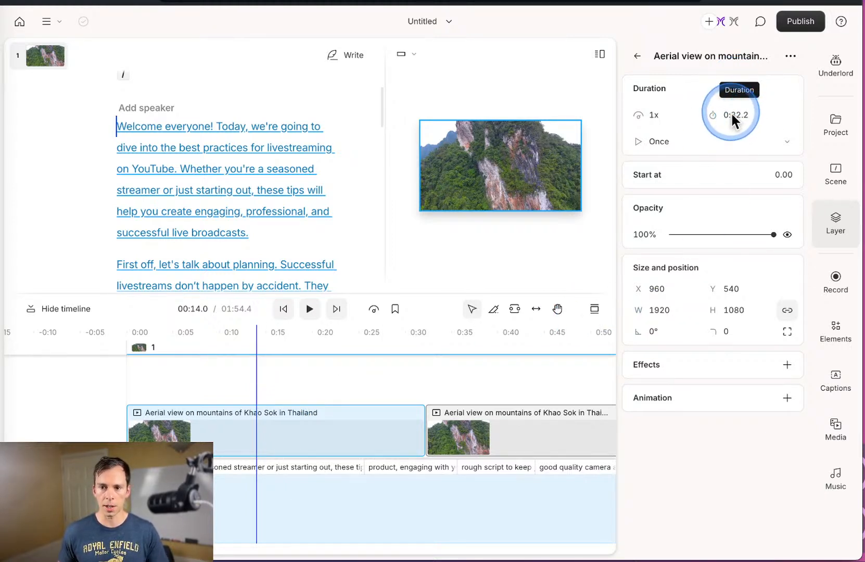
Mark a range of about 13.5 seconds starting near 0:10.1 in the first aerial segment and set its speed to 8x.
left_click(515, 309)
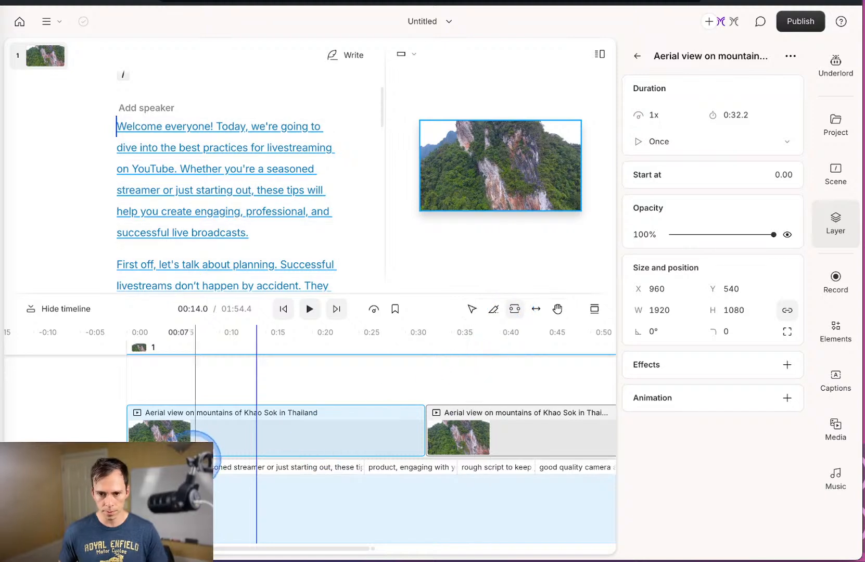
left_click_drag(223, 434, 346, 438)
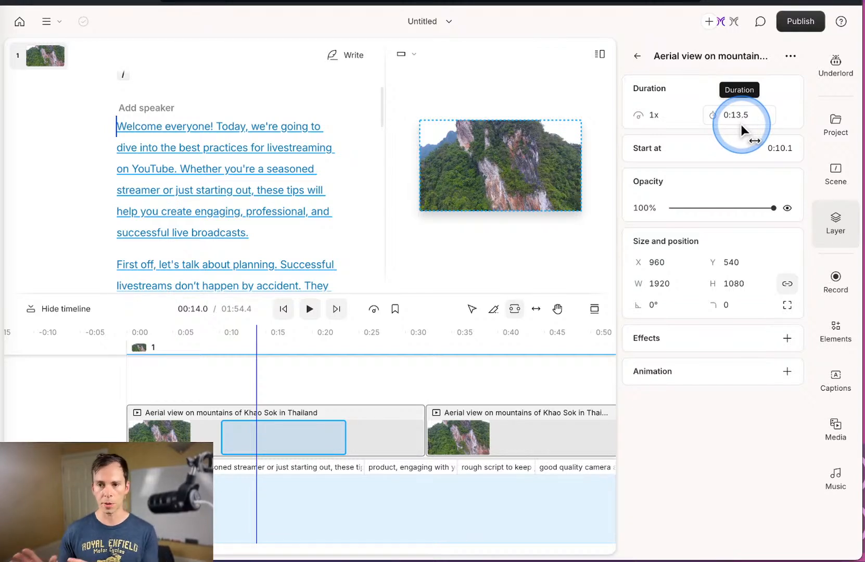
left_click(654, 113)
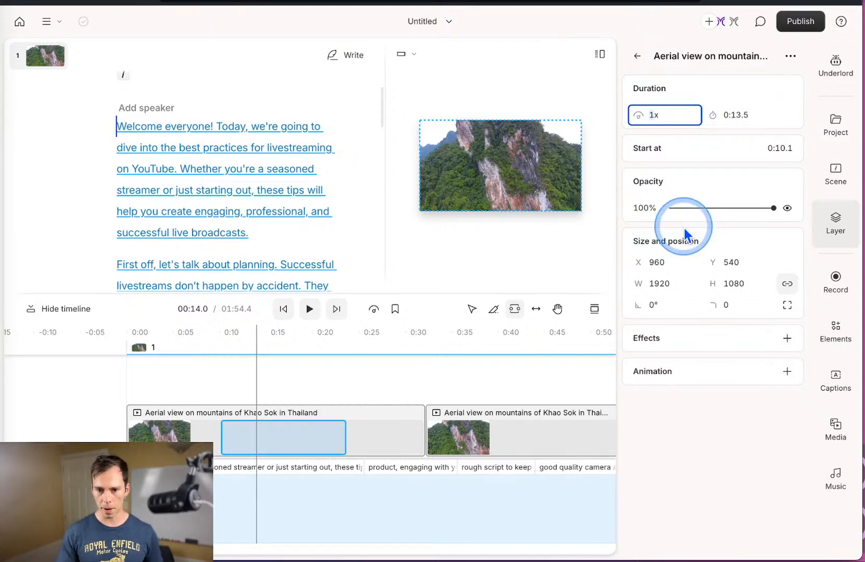
type("8")
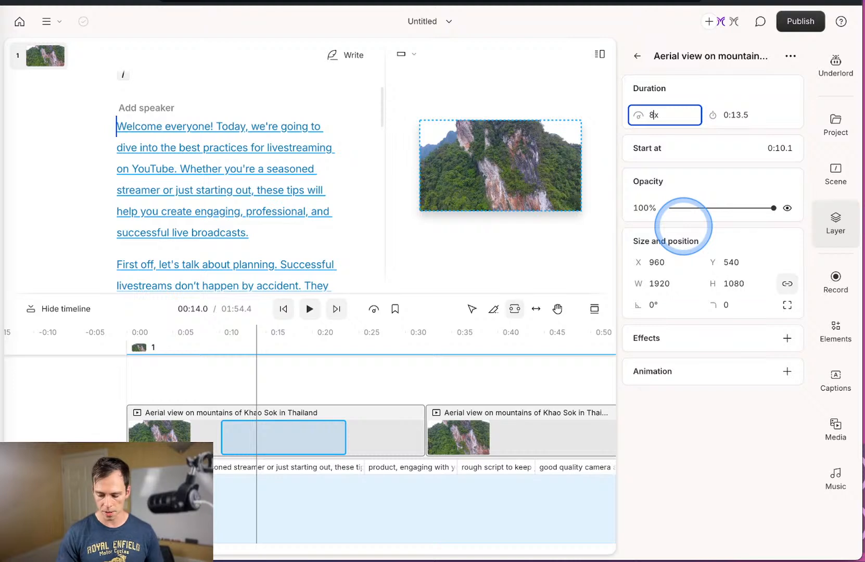
key("Return")
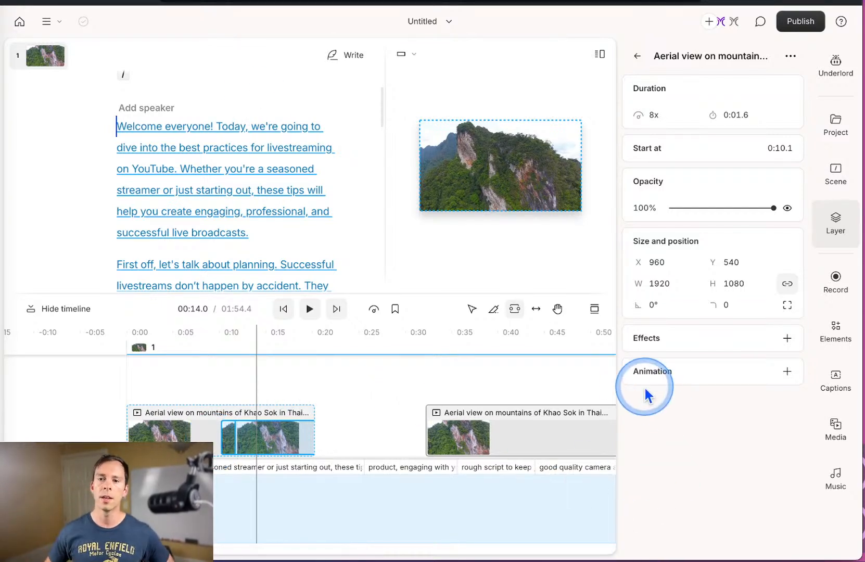
Undo the range's speed change and the earlier split of the aerial clip.
left_click(529, 315)
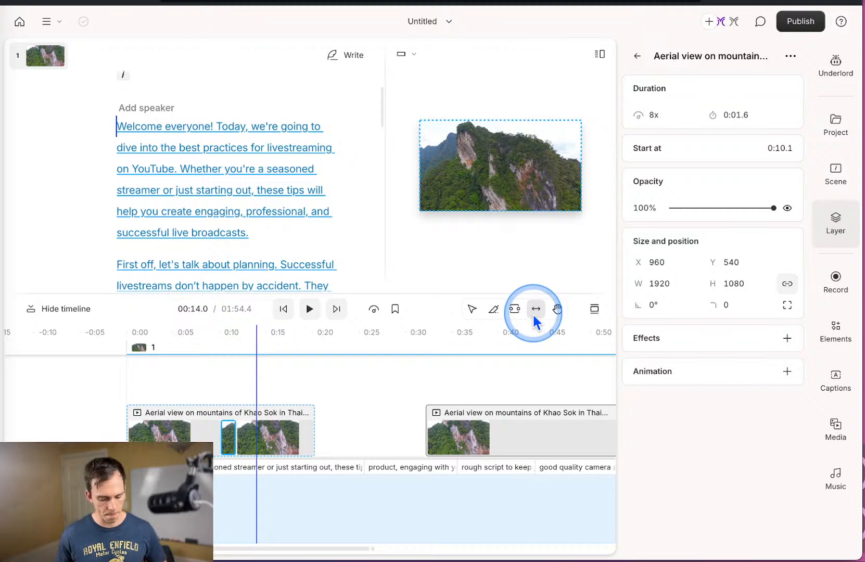
key("ctrl+z")
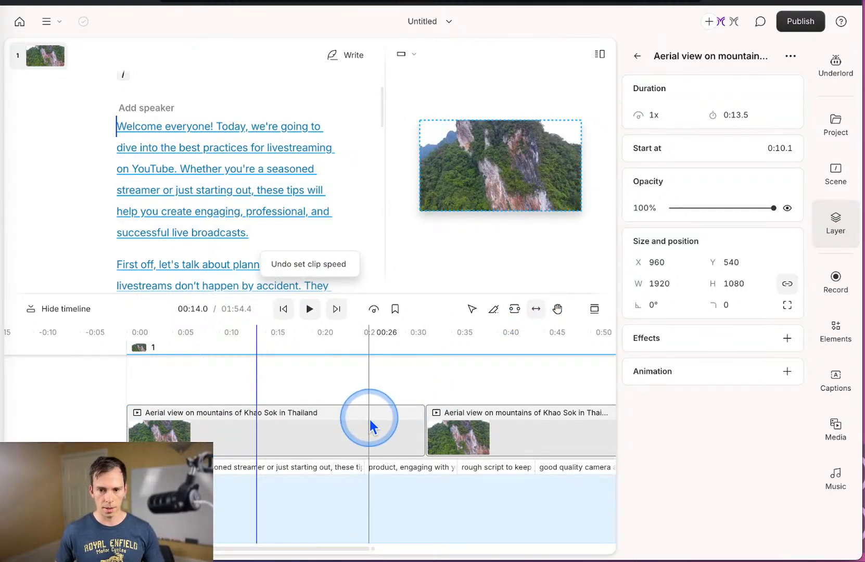
key("ctrl+z")
key("ctrl+z")
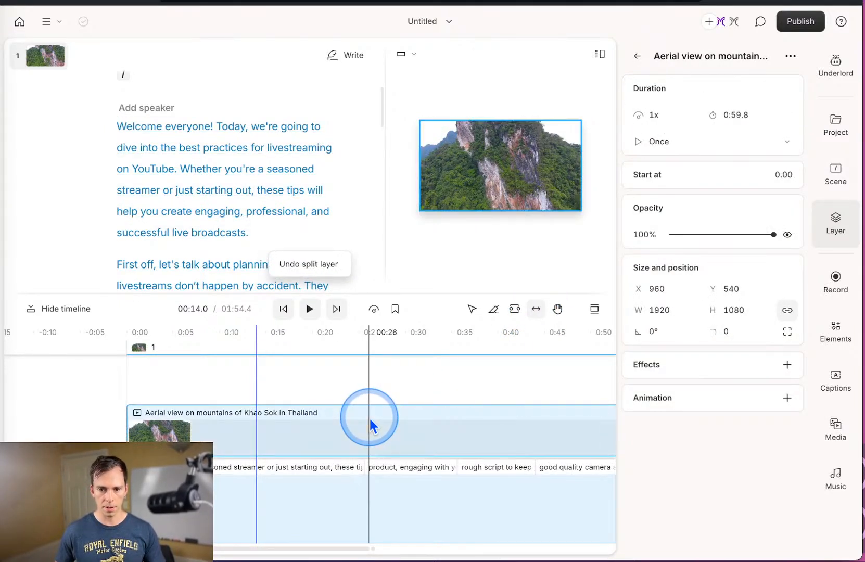
Trim the end of the aerial clip to a duration of about 28.1 seconds and slip its footage to start at about 0:16.0.
left_click(536, 319)
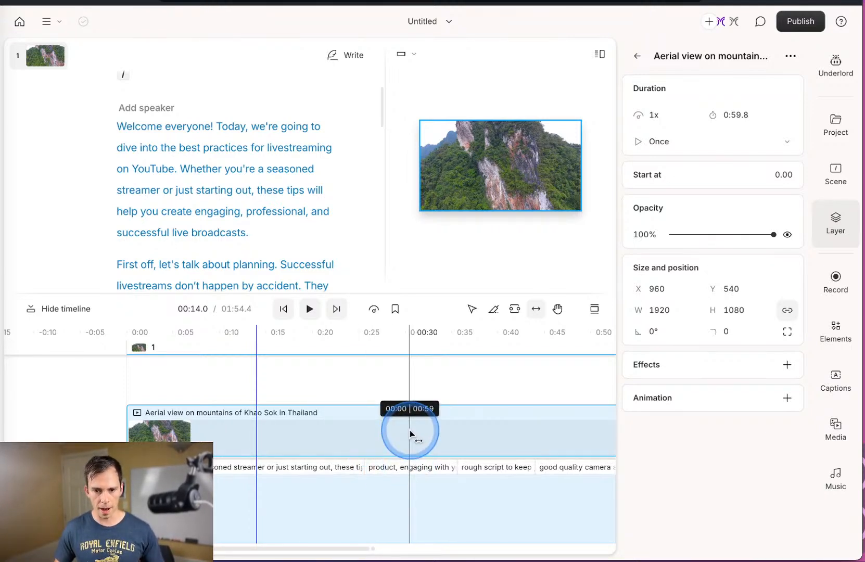
scroll(407, 436, "right", 6)
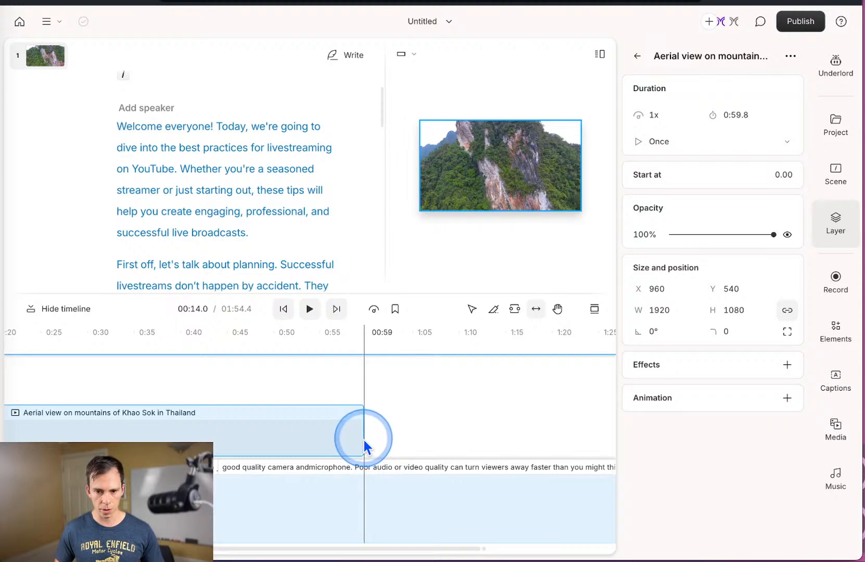
left_click_drag(363, 442, 70, 440)
scroll(216, 428, "left", 10)
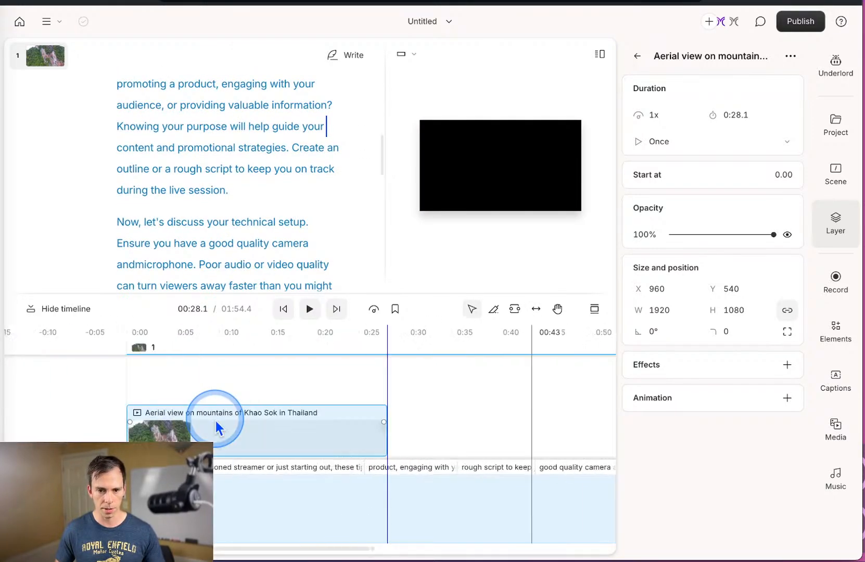
left_click(527, 310)
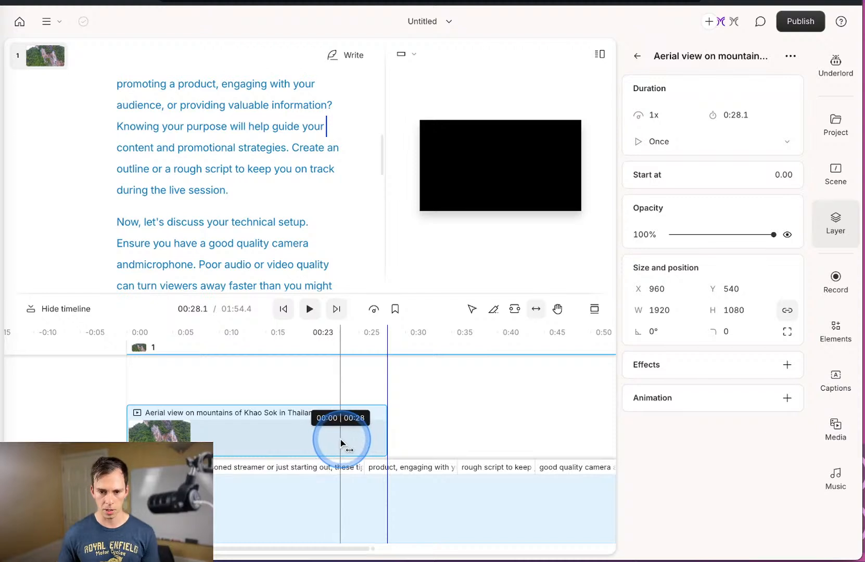
left_click_drag(354, 441, 203, 432)
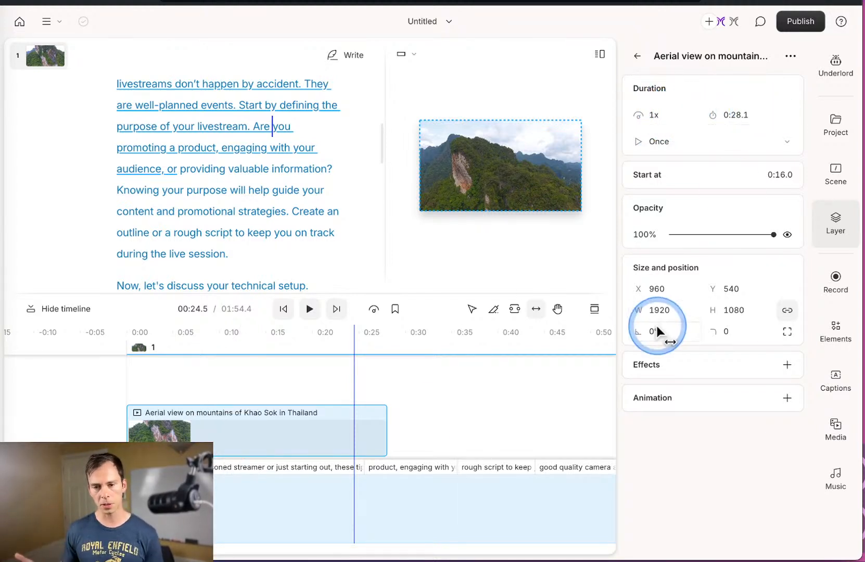
Pan back and forth along the timeline with the Hand tool to examine the aerial clip and the script track.
left_click(557, 311)
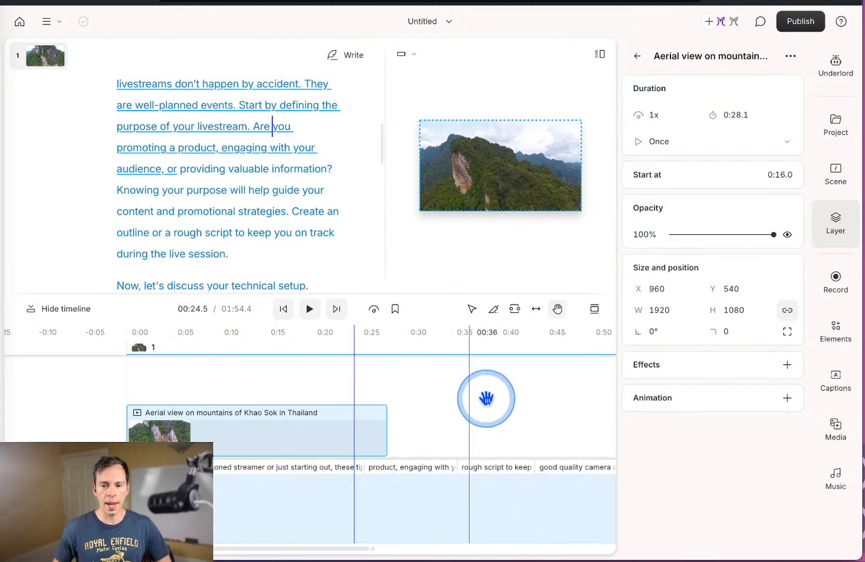
left_click(553, 417)
left_click(504, 421)
left_click_drag(504, 420, 536, 423)
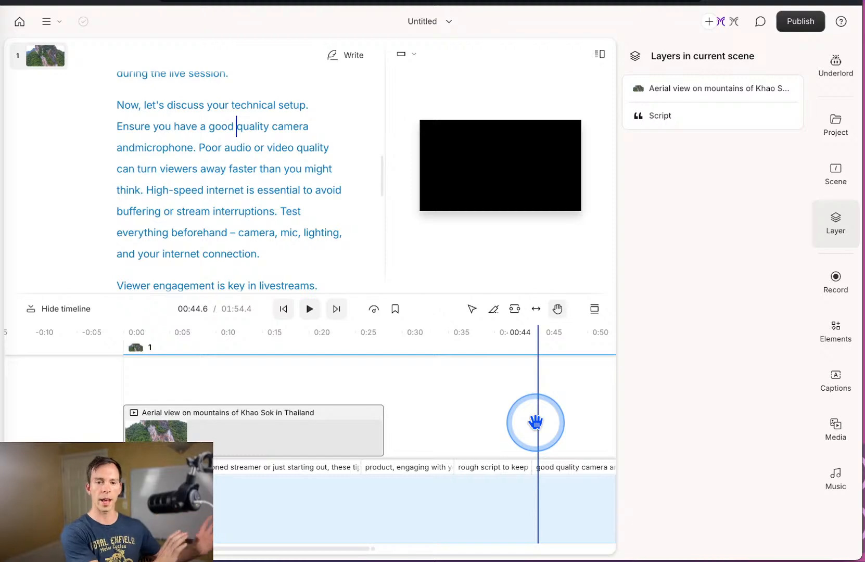
left_click_drag(536, 422, 330, 429)
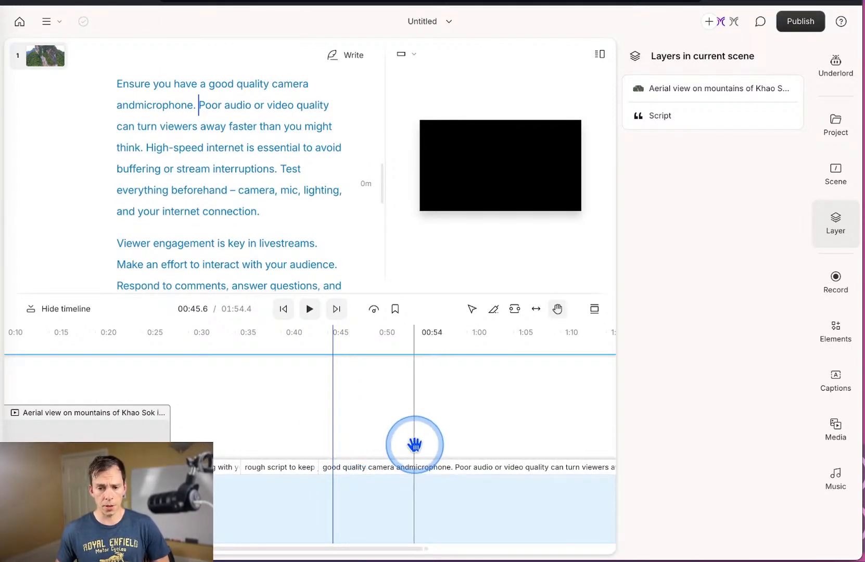
scroll(351, 414, "left", 4)
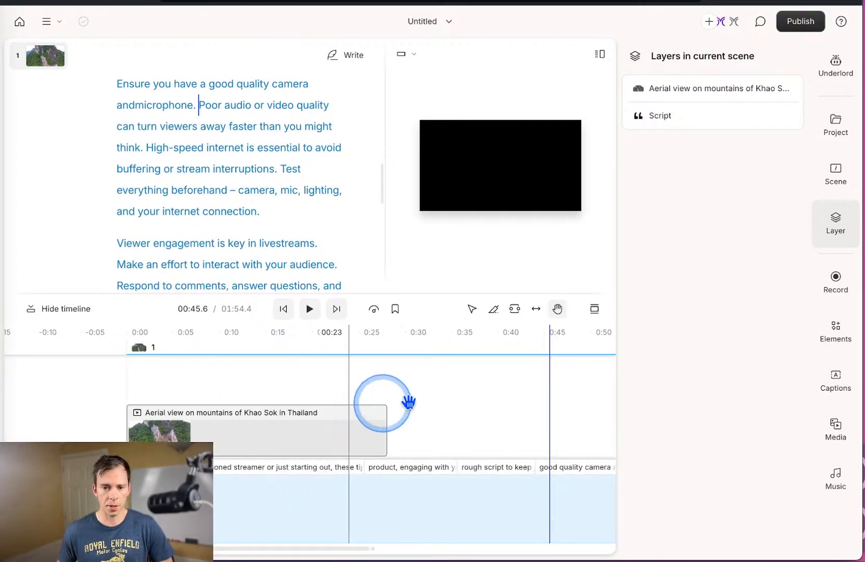
scroll(504, 411, "right", 4)
scroll(505, 411, "right", 3)
scroll(503, 412, "left", 5)
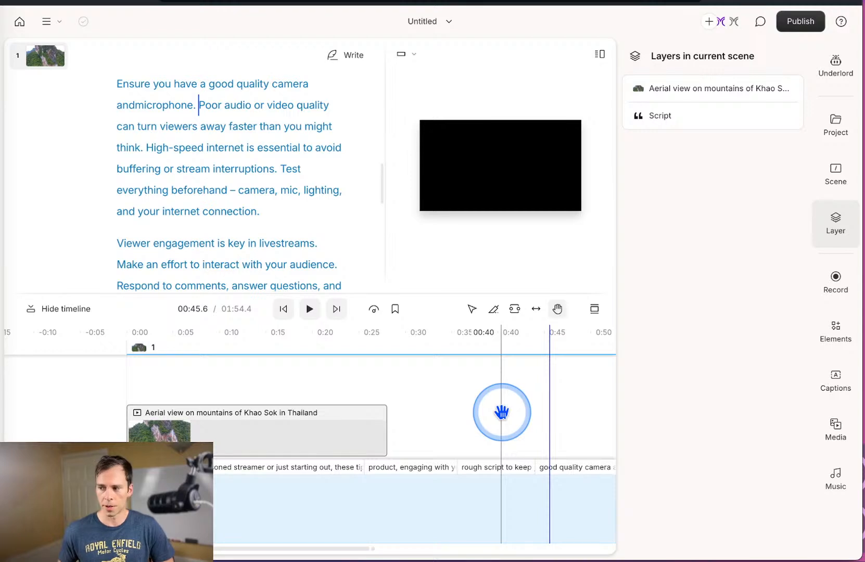
left_click_drag(546, 415, 345, 442)
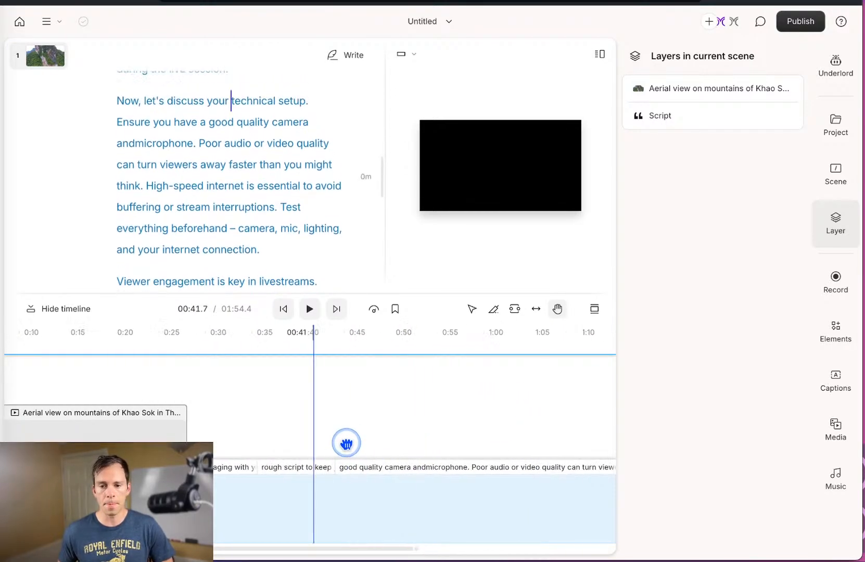
left_click_drag(525, 415, 419, 416)
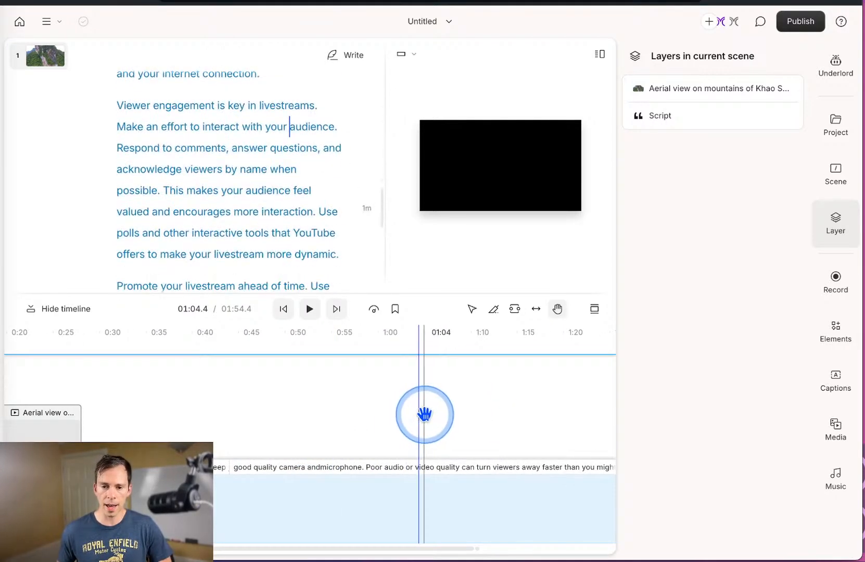
left_click_drag(526, 416, 256, 419)
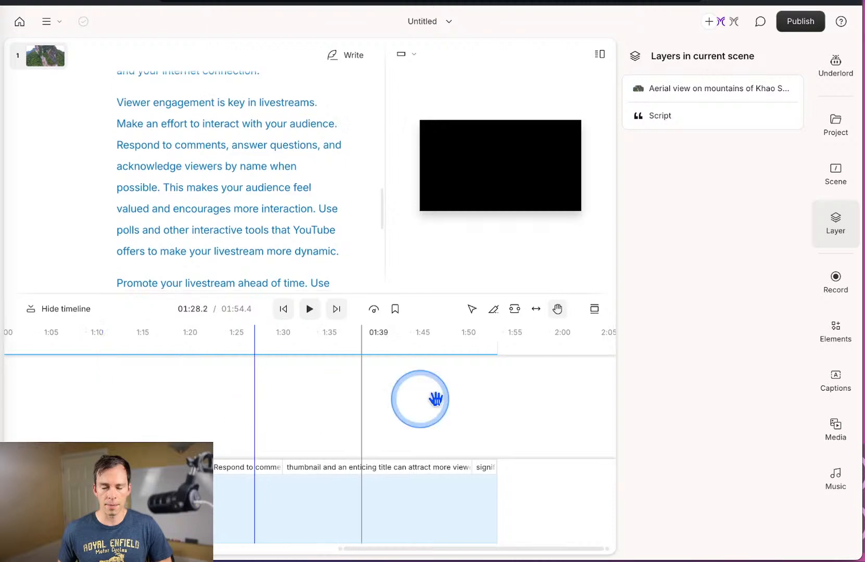
left_click_drag(560, 427, 263, 424)
left_click_drag(492, 396, 399, 398)
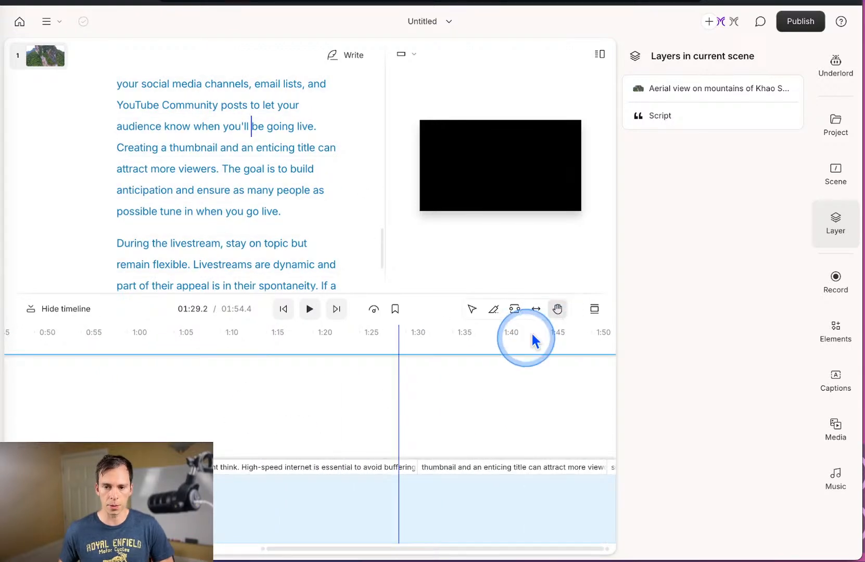
left_click_drag(532, 338, 446, 407)
left_click_drag(440, 424, 573, 411)
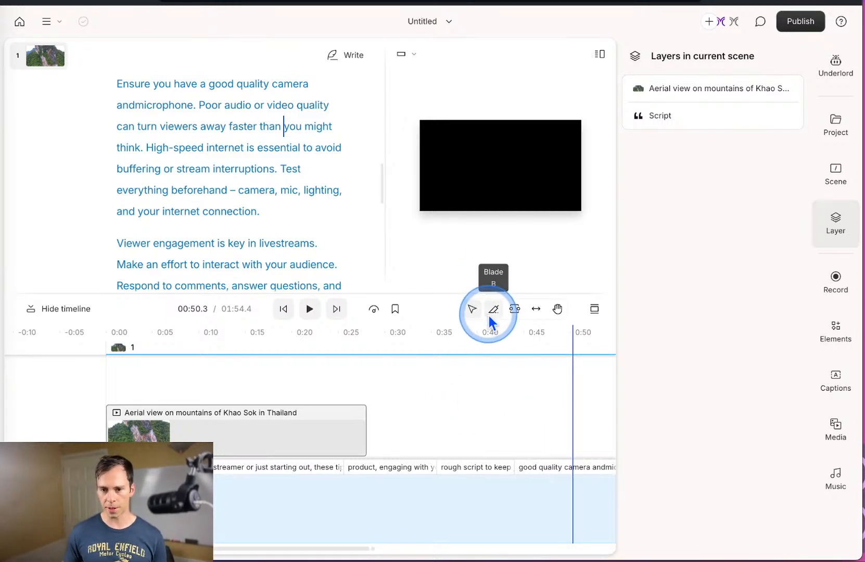
Select the aerial clip, split it at about 0:10.5, and undo the split.
left_click(478, 414)
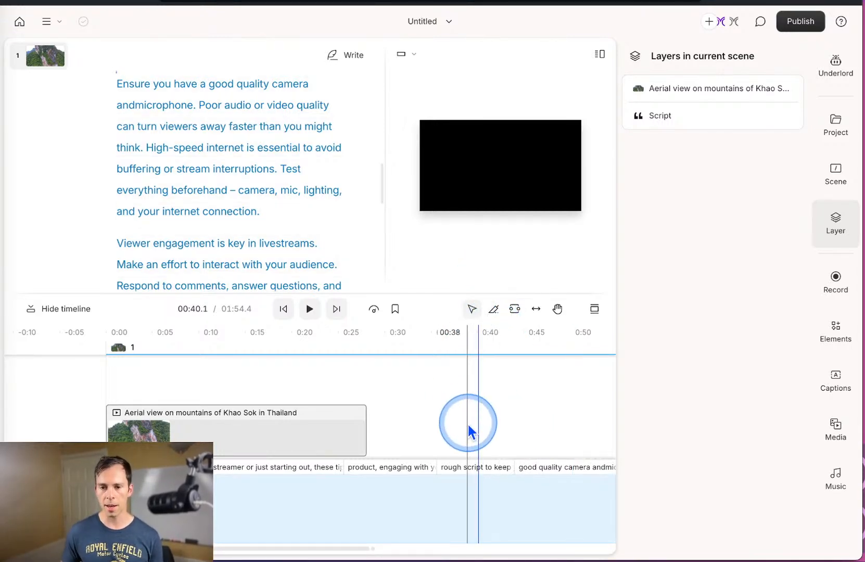
left_click(208, 398)
left_click(205, 419)
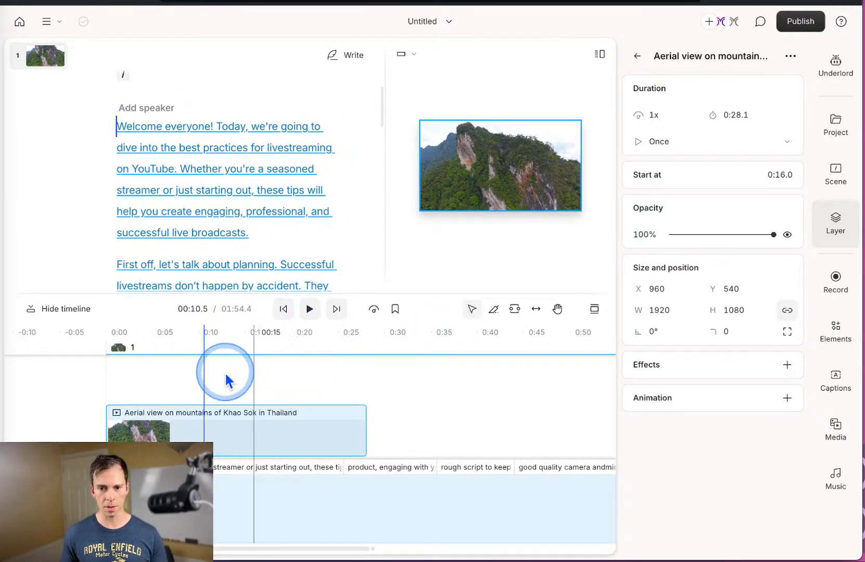
key("s")
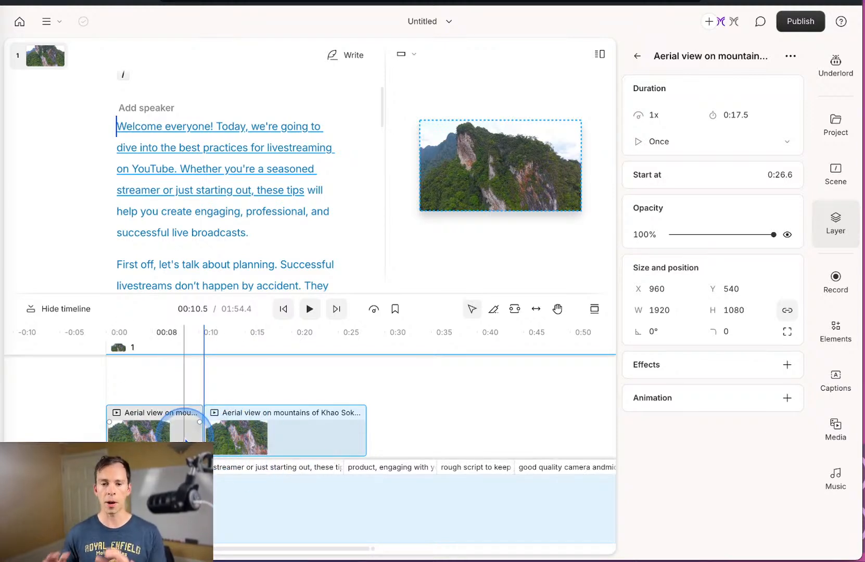
key("ctrl+z")
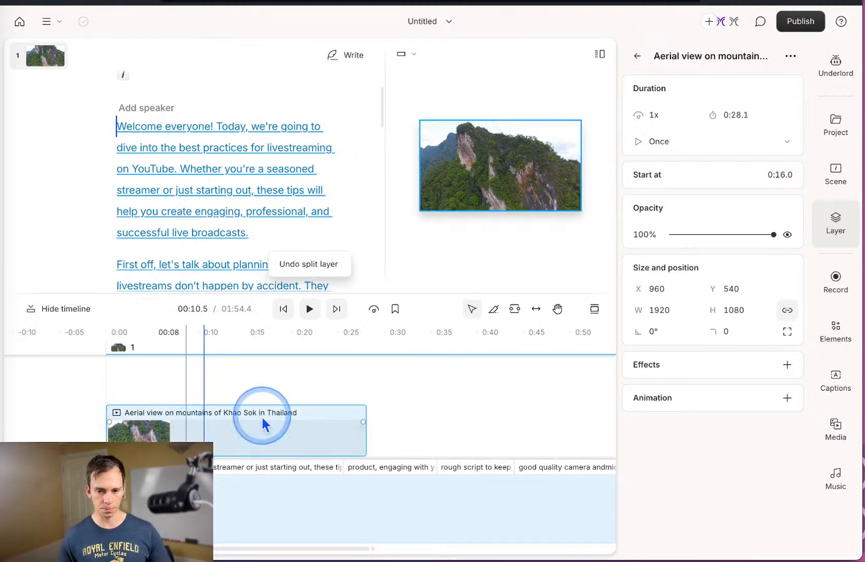
Slip the aerial clip's footage to start at about 0:31.7, and place the playhead at about 0:51.4 in the timeline.
left_click(508, 311)
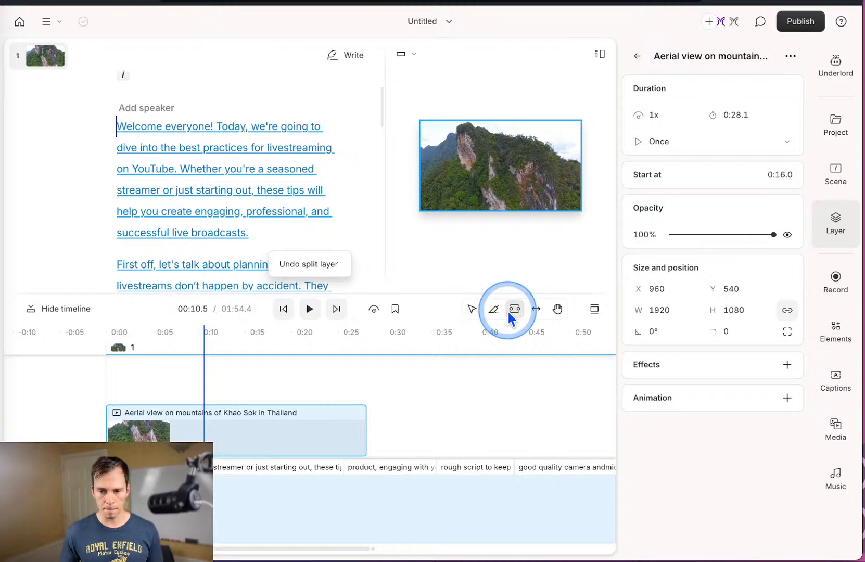
left_click_drag(192, 431, 166, 444)
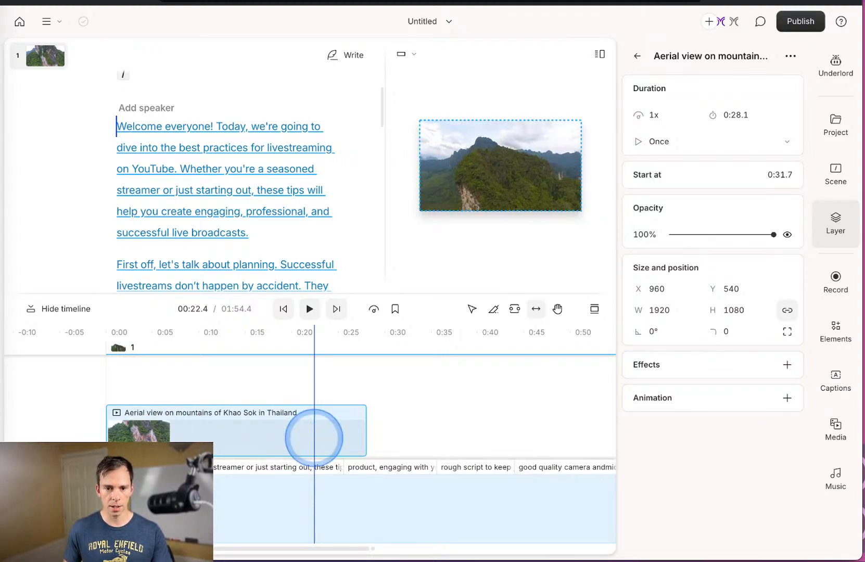
left_click(575, 343)
left_click(557, 309)
left_click_drag(582, 398, 529, 423)
left_click(529, 333)
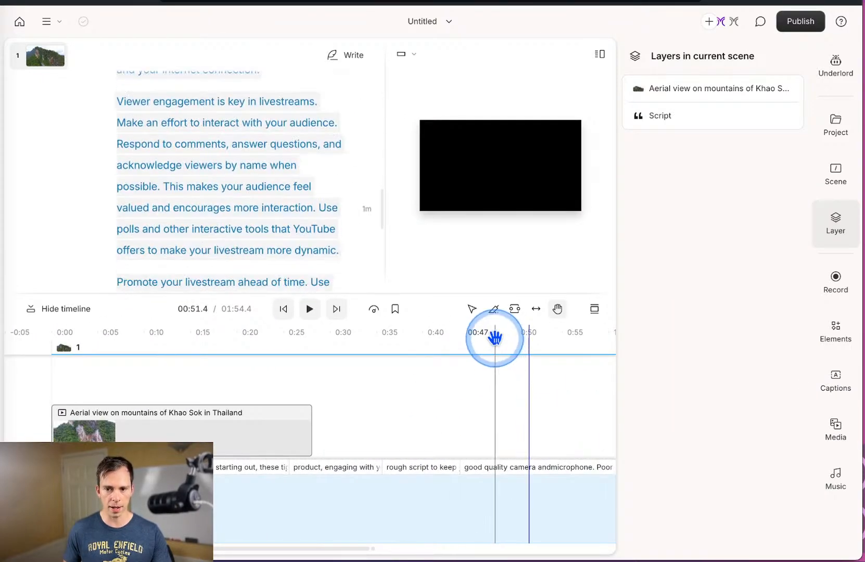
Set the timeline's clip display size to Large and make the timeline area taller.
left_click(591, 313)
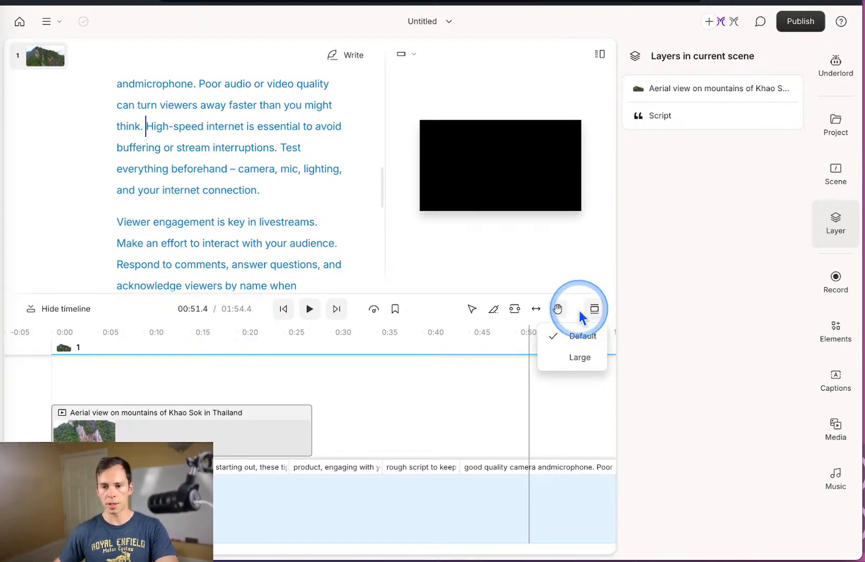
left_click(580, 333)
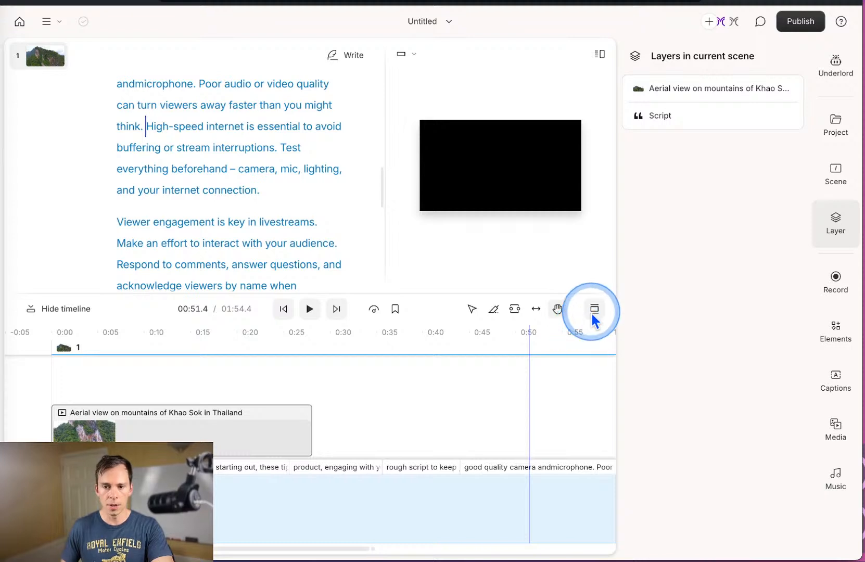
left_click(594, 312)
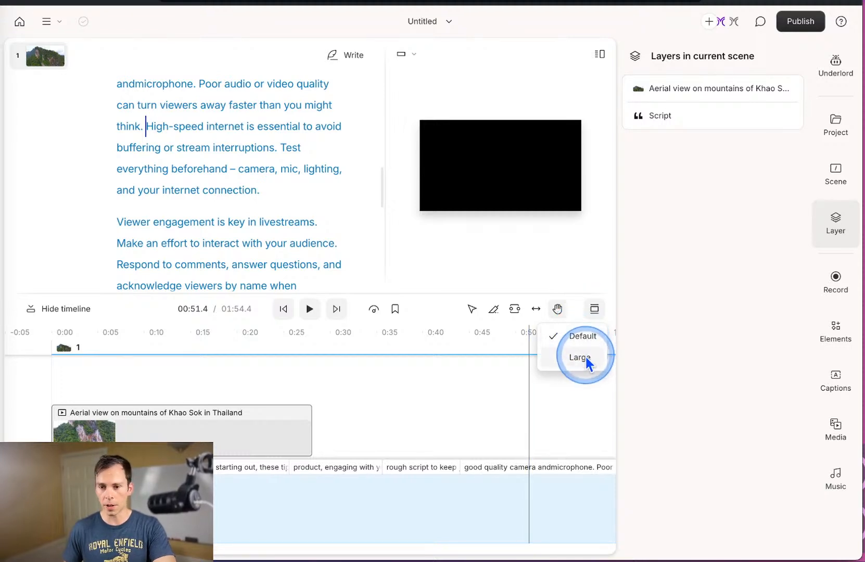
left_click(583, 359)
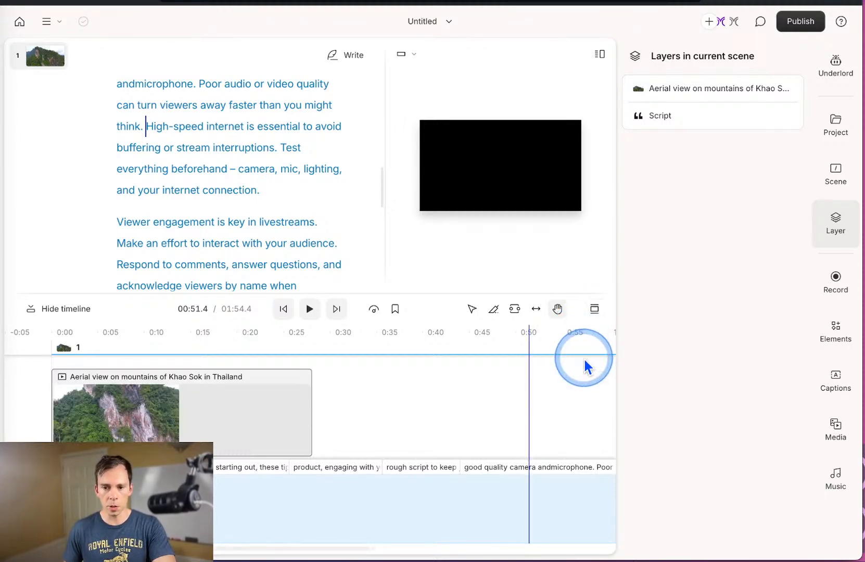
left_click_drag(234, 290, 233, 221)
left_click_drag(212, 400, 312, 478)
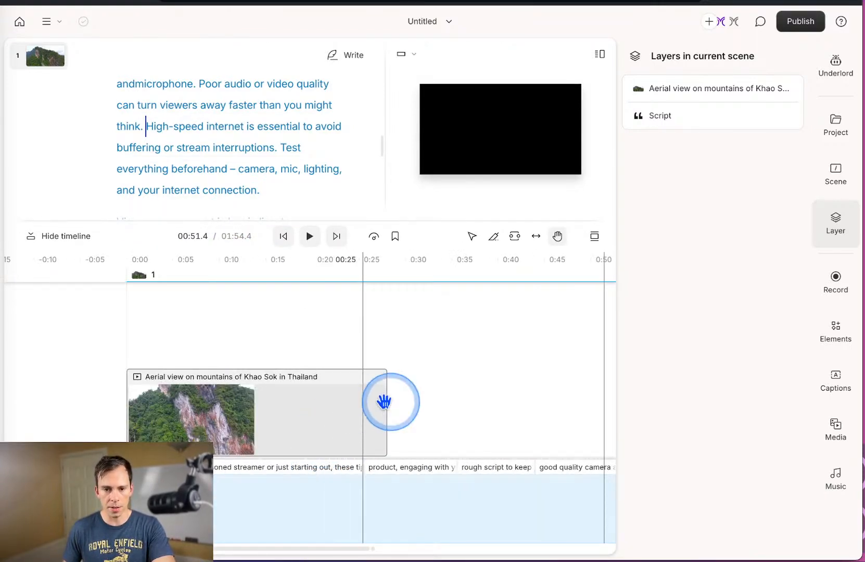
Switch back to the Select tool and open the aerial clip's layer properties with the playhead at about 0:22.7.
left_click(407, 402)
left_click(227, 430)
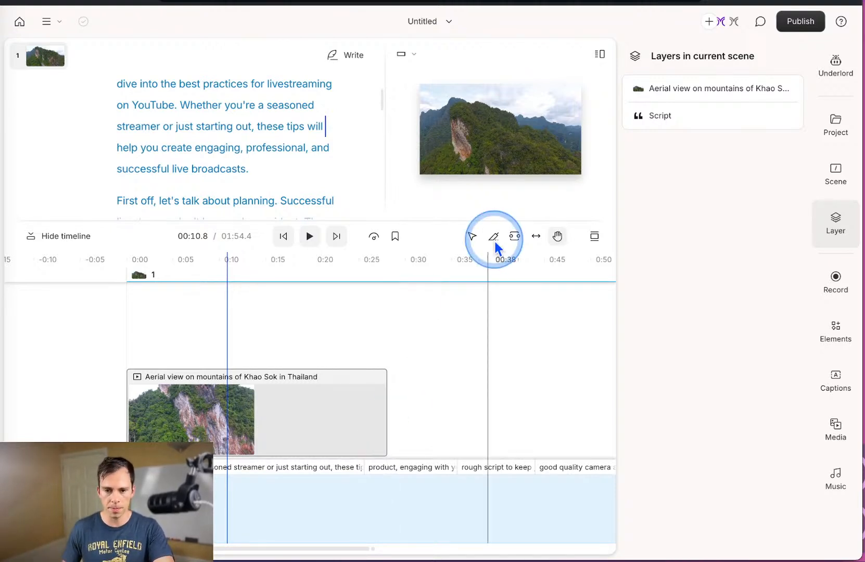
left_click(472, 239)
left_click(382, 419)
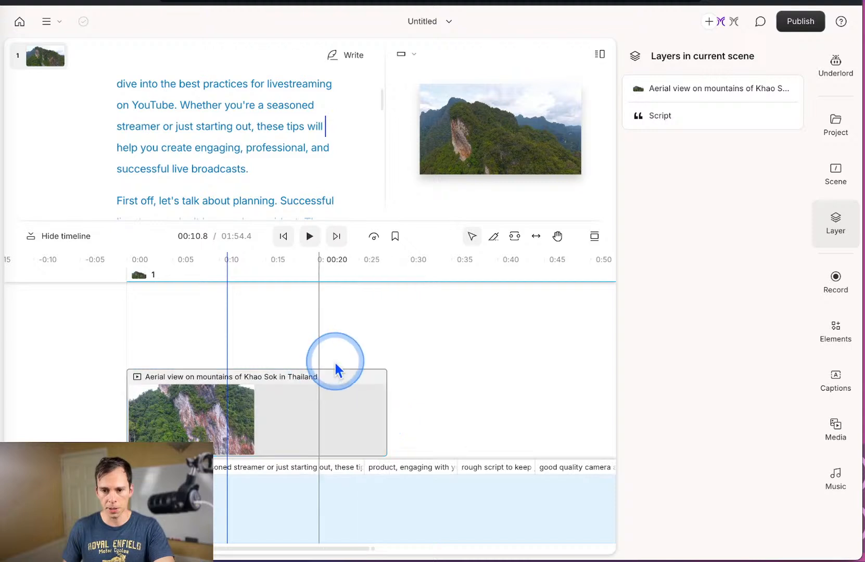
left_click(595, 241)
left_click(584, 287)
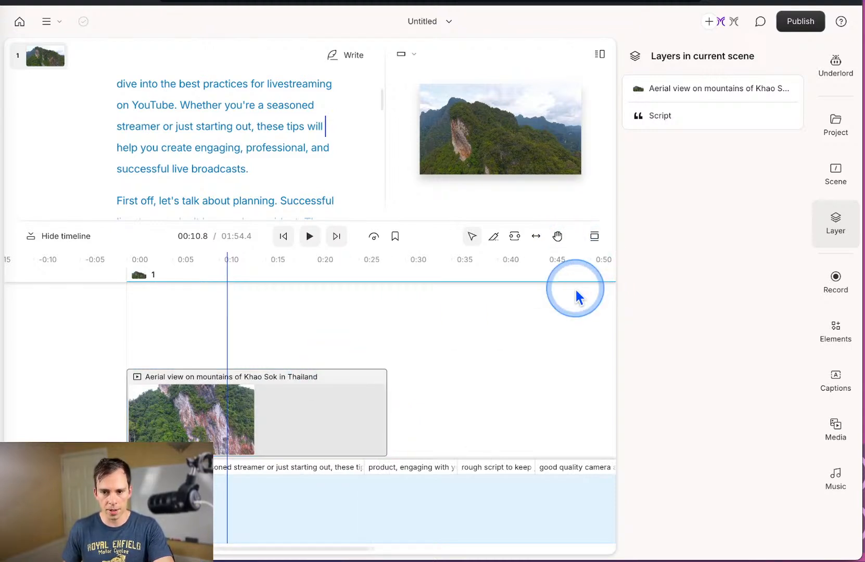
left_click(316, 385)
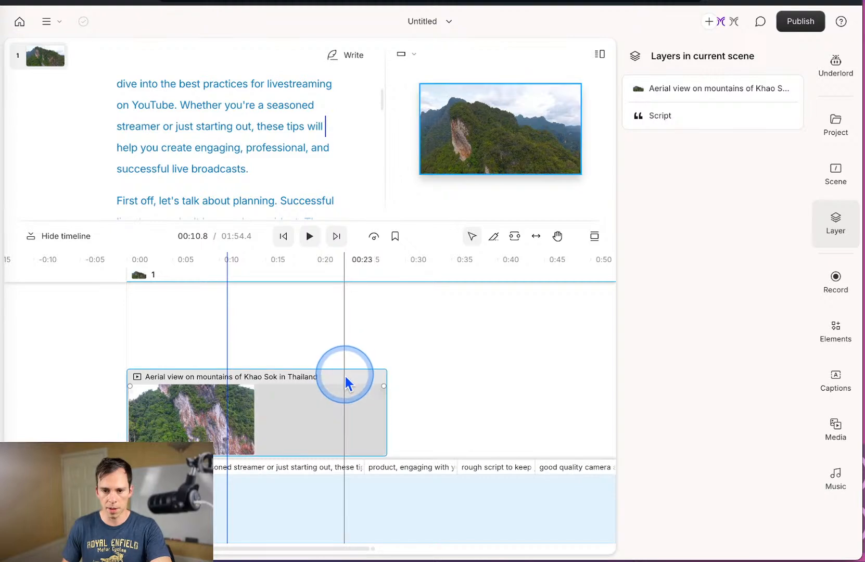
left_click(339, 443)
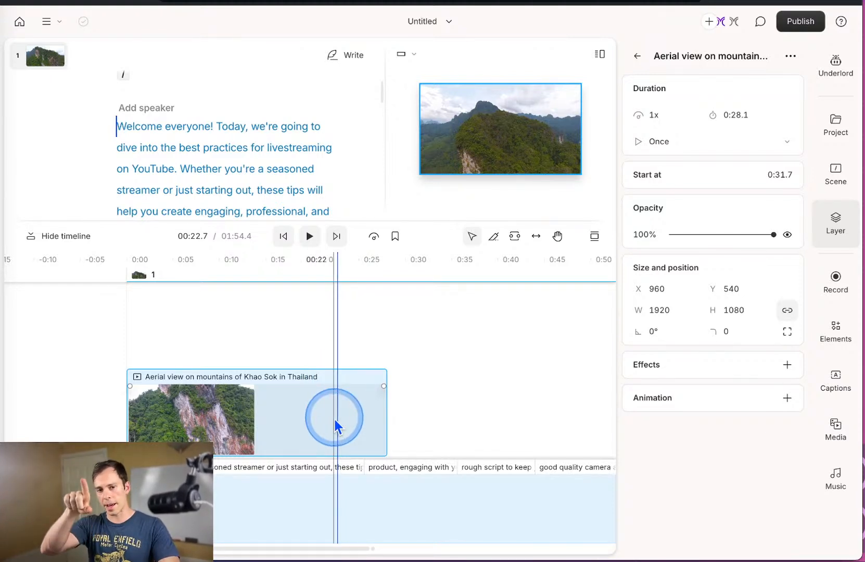
Place the playhead at about 0:20.7 and add the stock music track "Reggae Is The Answer (Instrumental)" there.
left_click(399, 418)
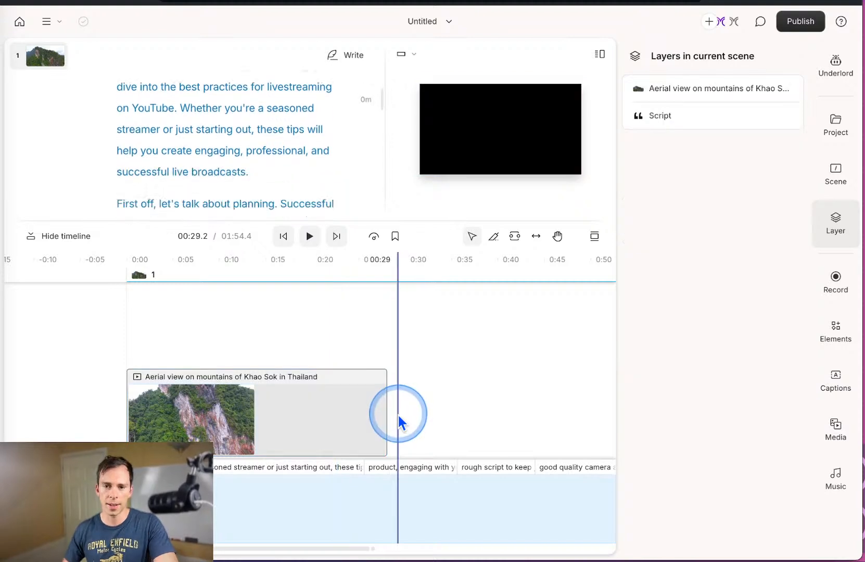
left_click(298, 364)
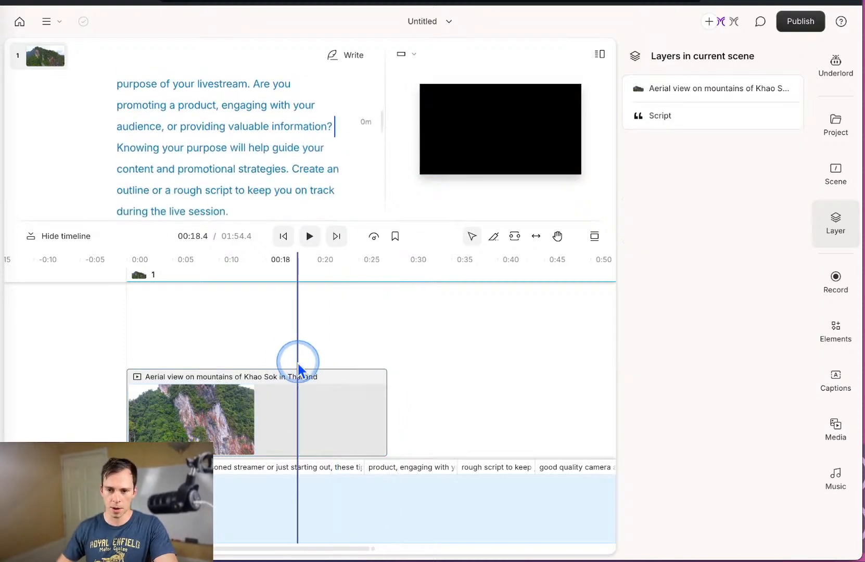
left_click(324, 319)
left_click(320, 322)
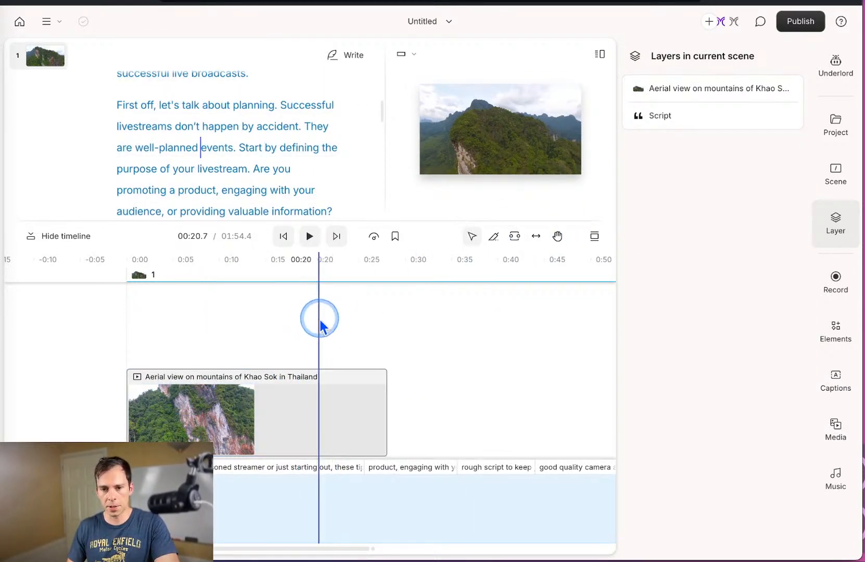
left_click(833, 234)
left_click(832, 235)
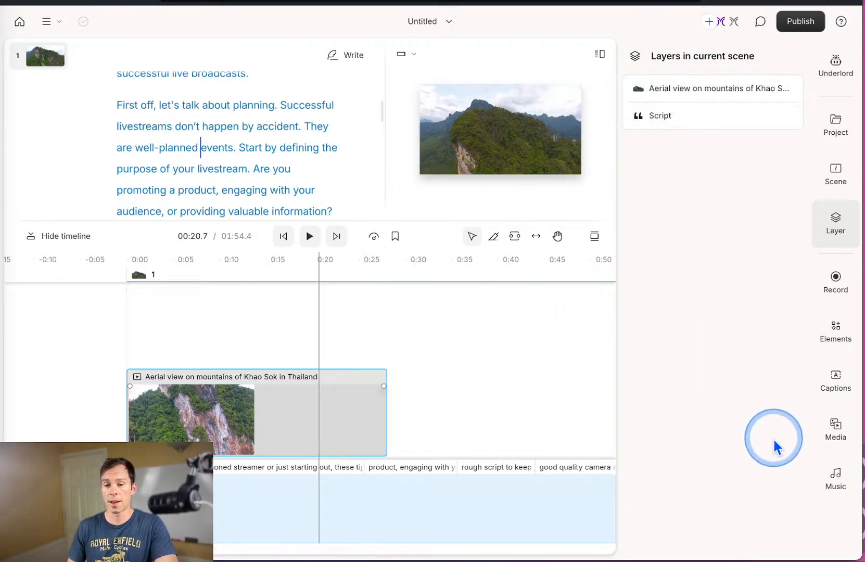
left_click(836, 476)
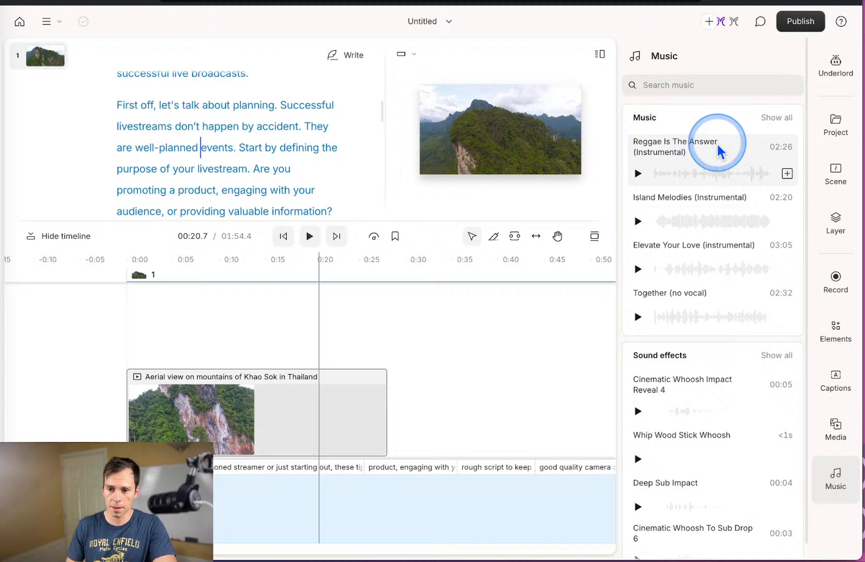
left_click(787, 173)
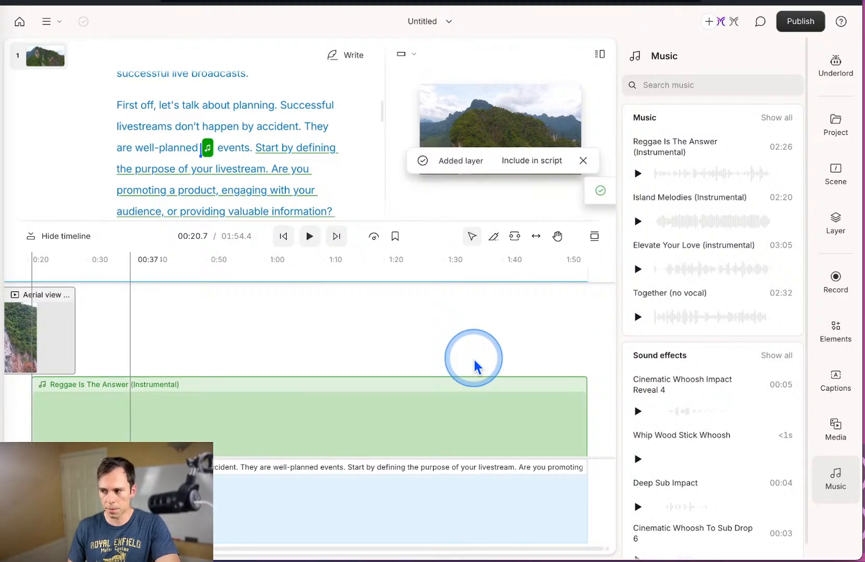
Move the playhead to about 1:08.0, view the Script layer's properties, and return to the scene's layer list.
left_click(323, 315)
left_click(836, 225)
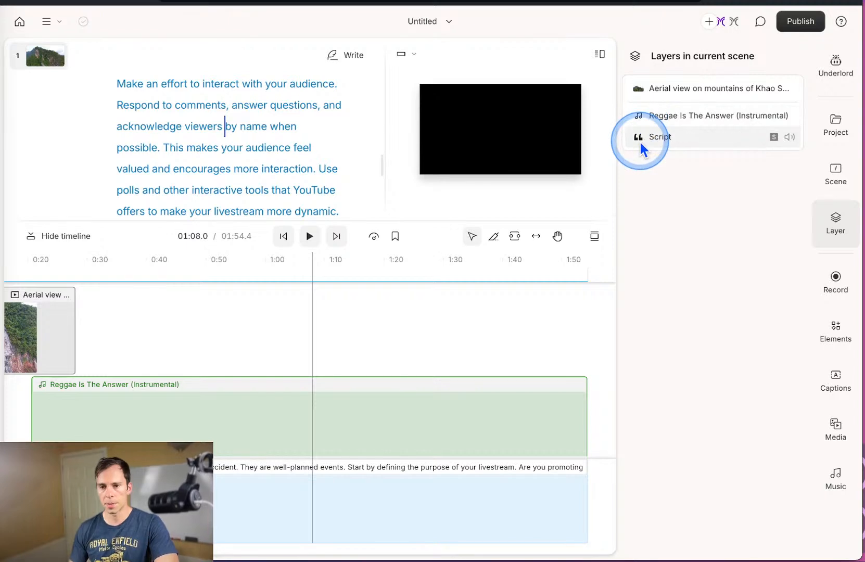
left_click(640, 139)
left_click(822, 234)
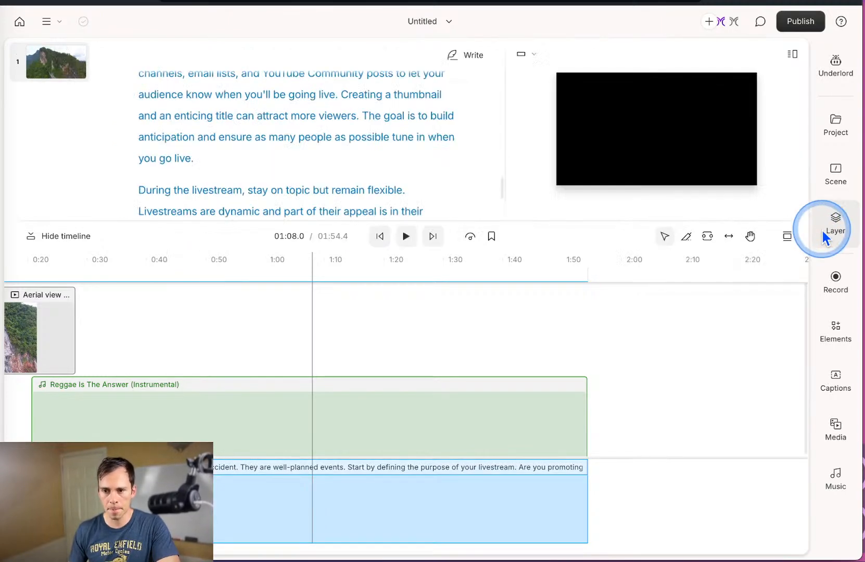
left_click(823, 232)
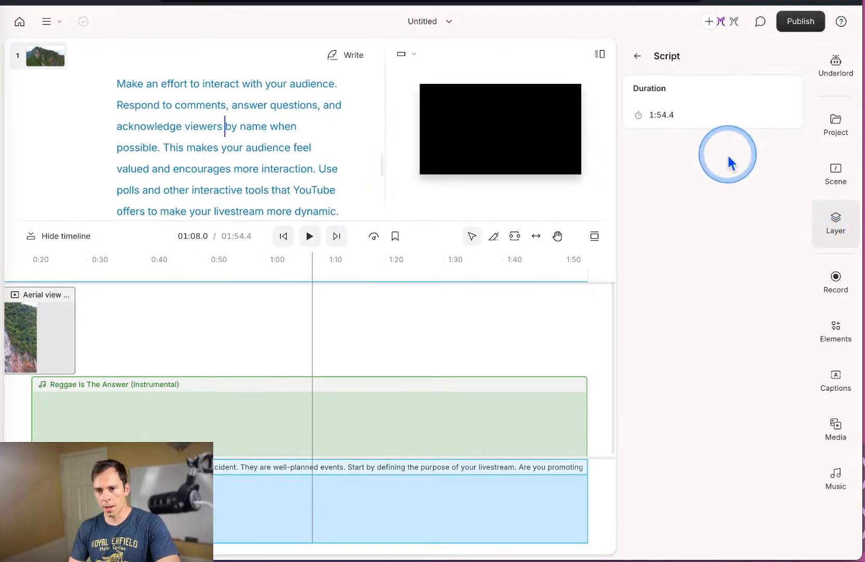
left_click(638, 54)
scroll(455, 380, "right", 3)
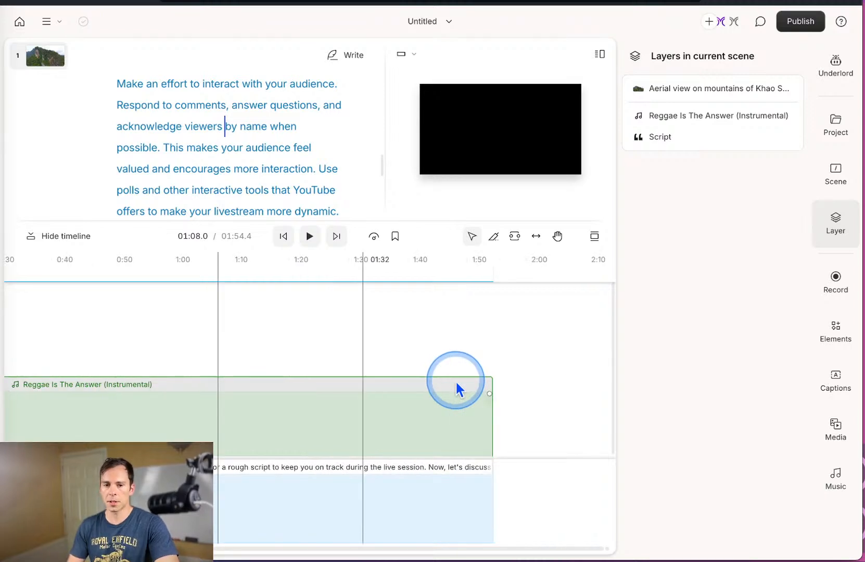
scroll(456, 383, "left", 6)
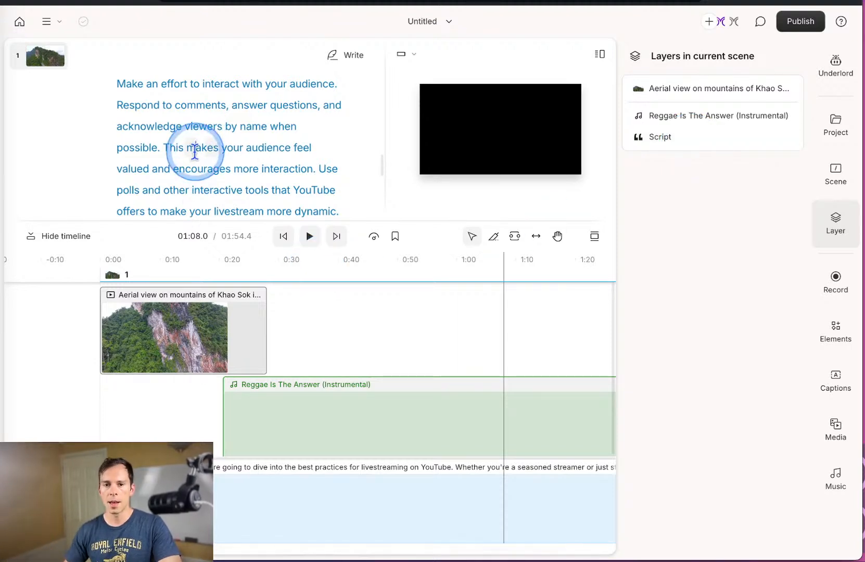
Select the script passage about interacting with viewers, and view the music layer's properties at about 1:11.6.
left_click_drag(193, 128, 315, 203)
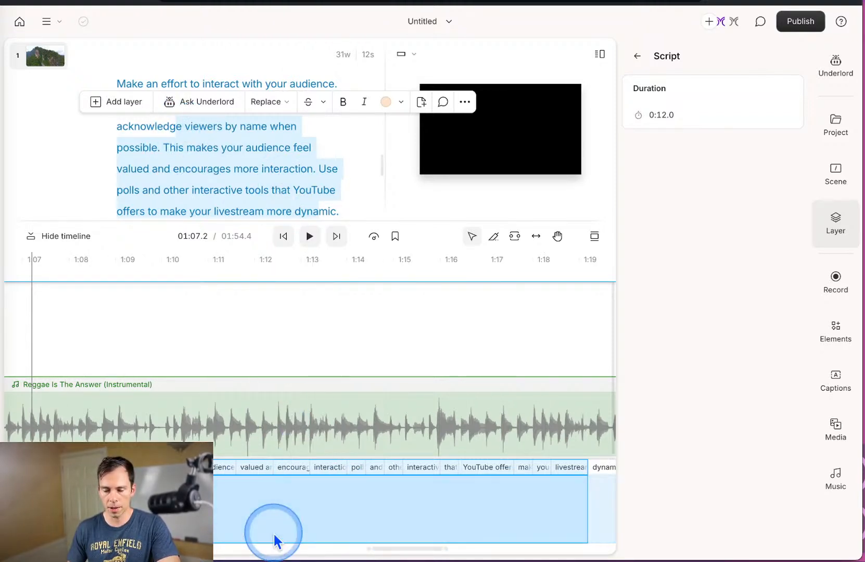
left_click(240, 434)
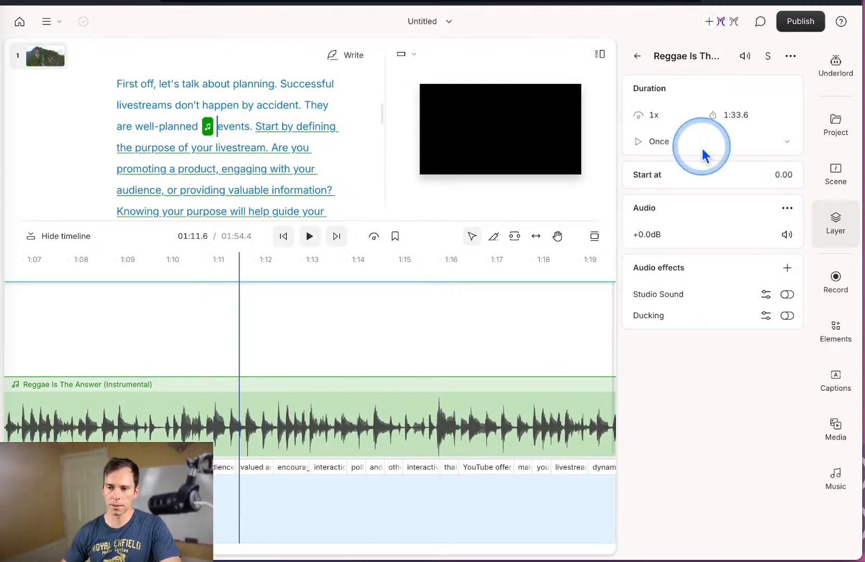
left_click(639, 57)
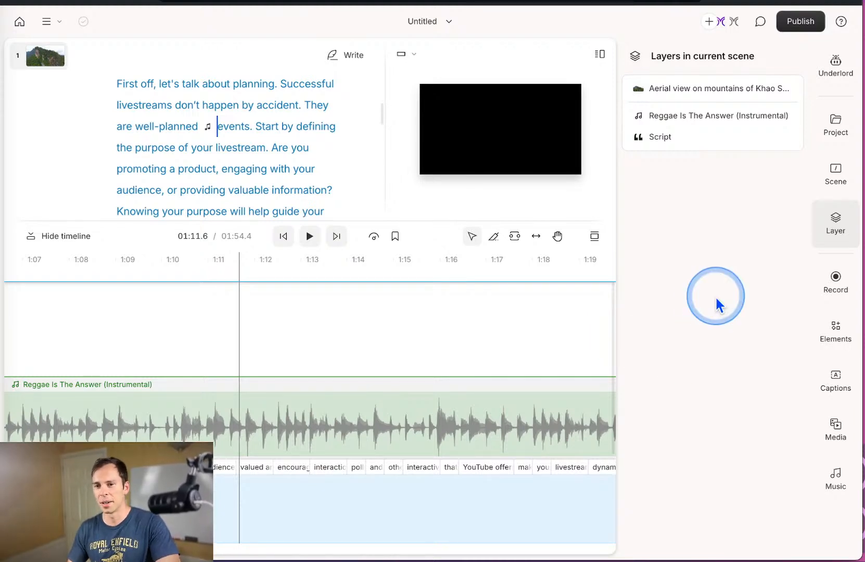
Examine how the aerial clip, music and script tracks stack along the length of the timeline.
scroll(381, 479, "right", 10)
scroll(386, 457, "left", 20)
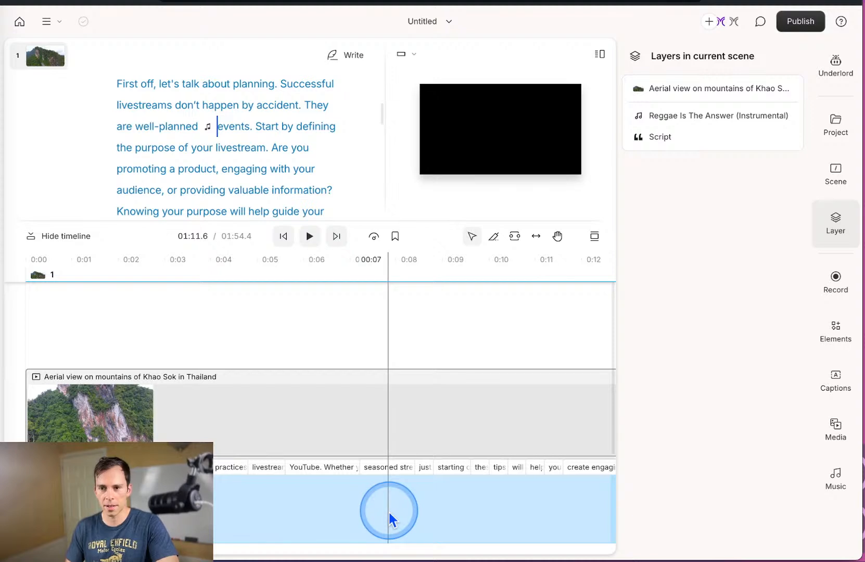
scroll(389, 513, "right", 5)
scroll(475, 393, "down", 3)
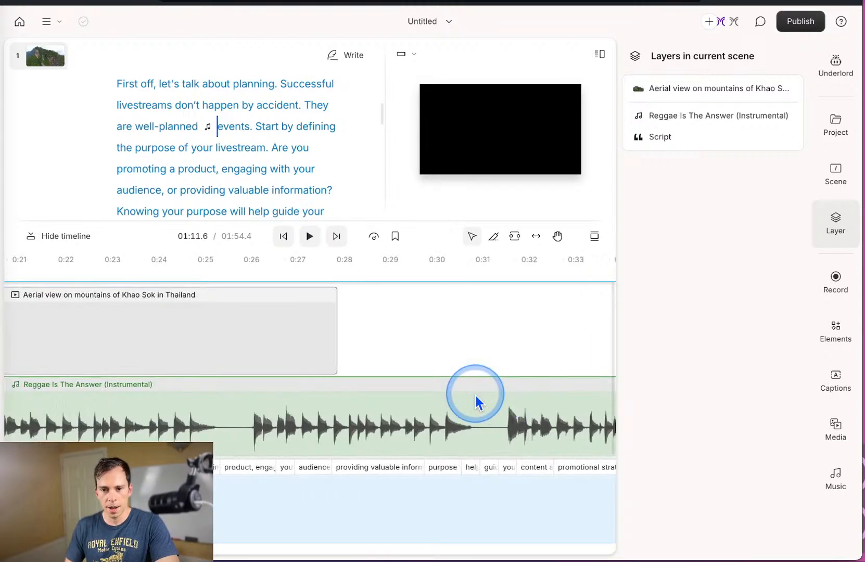
scroll(475, 393, "right", 5)
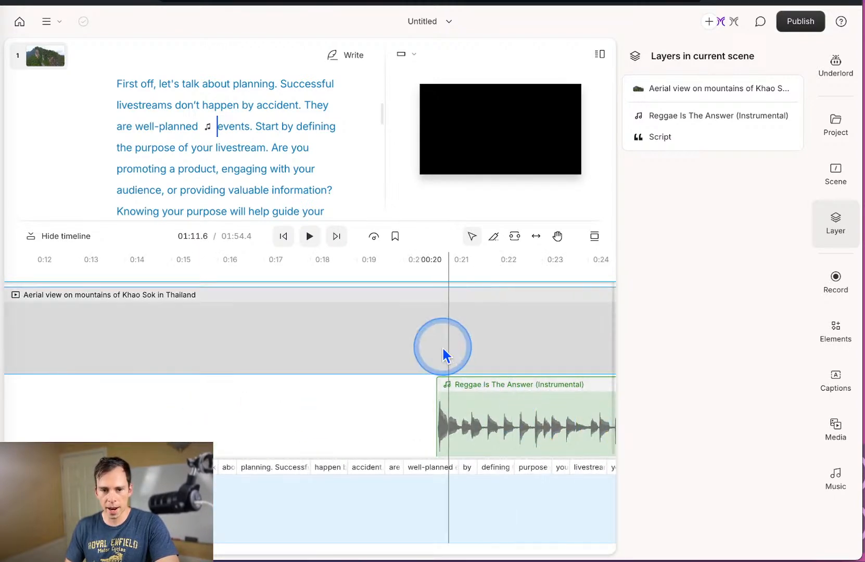
scroll(506, 404, "down", 1)
scroll(507, 404, "down", 2)
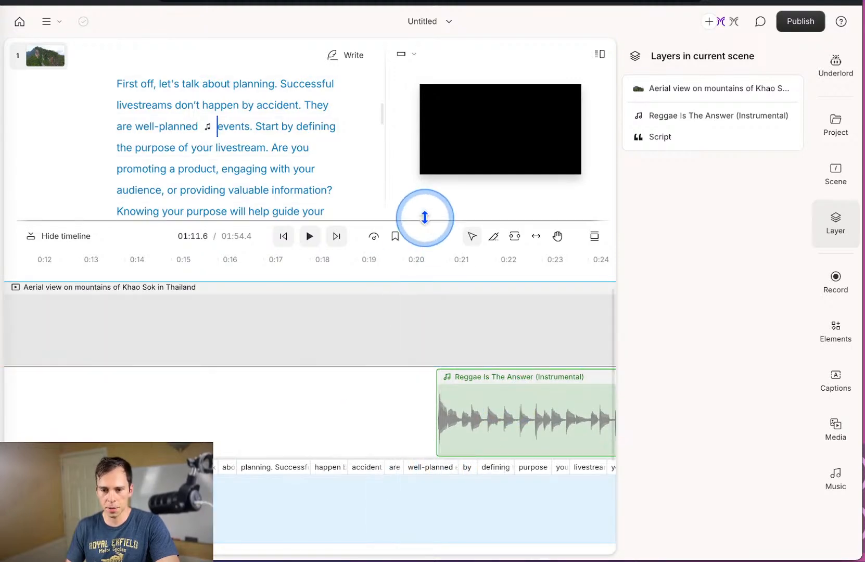
Make the timeline area shorter and look through the stacked aerial clip and music layers above the script track.
left_click_drag(425, 217, 436, 302)
scroll(471, 431, "up", 1)
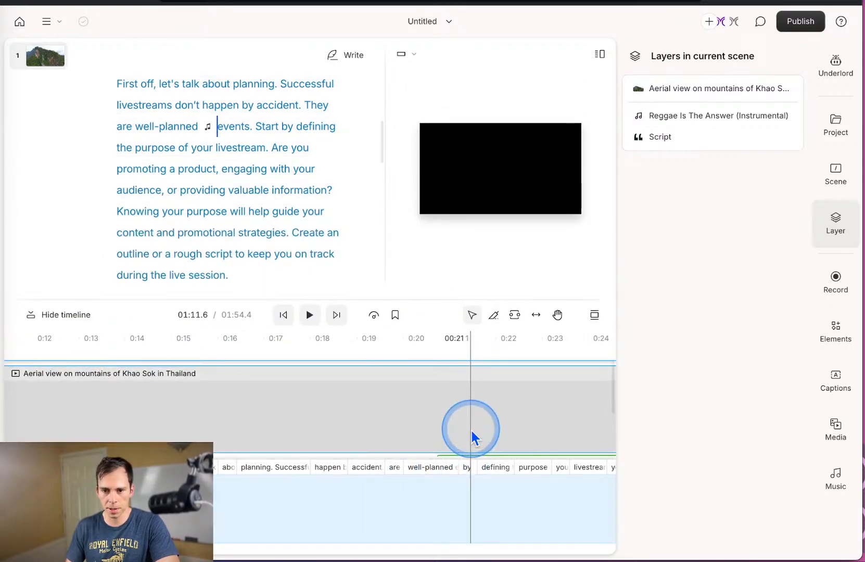
scroll(472, 431, "down", 2)
scroll(472, 431, "up", 2)
scroll(472, 431, "down", 1)
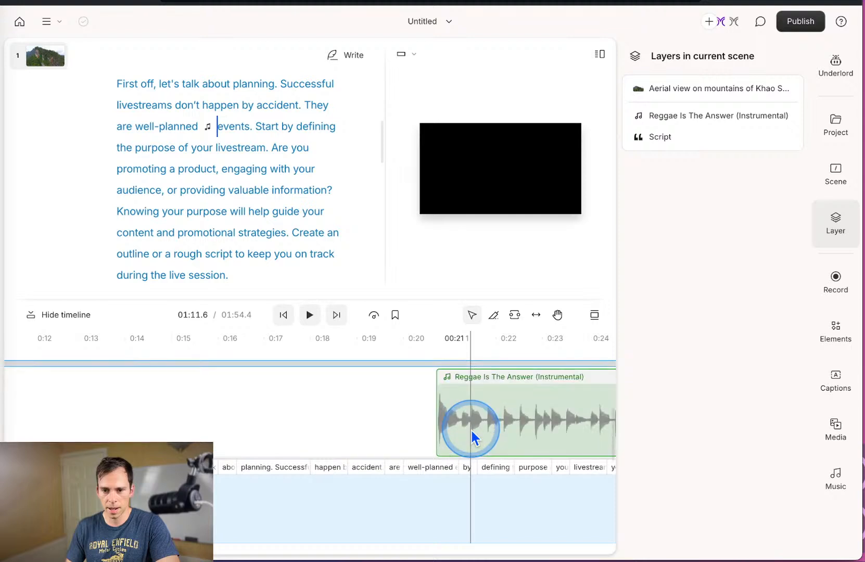
scroll(471, 431, "up", 1)
scroll(471, 432, "down", 1)
scroll(472, 431, "up", 1)
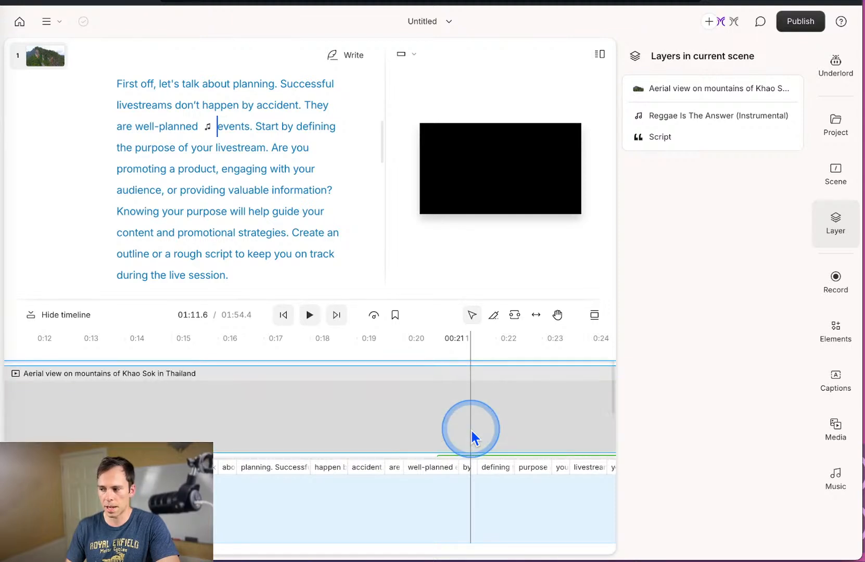
scroll(471, 431, "down", 1)
scroll(471, 431, "up", 1)
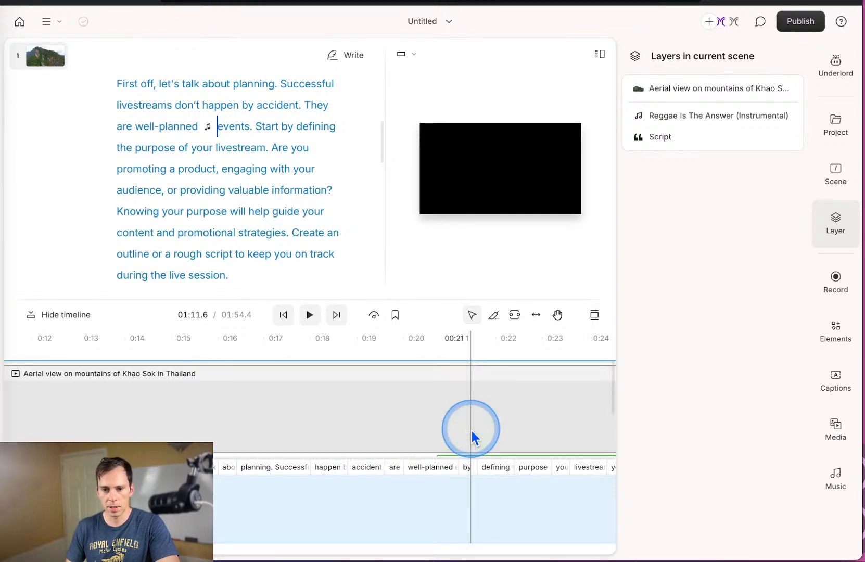
scroll(429, 428, "down", 1)
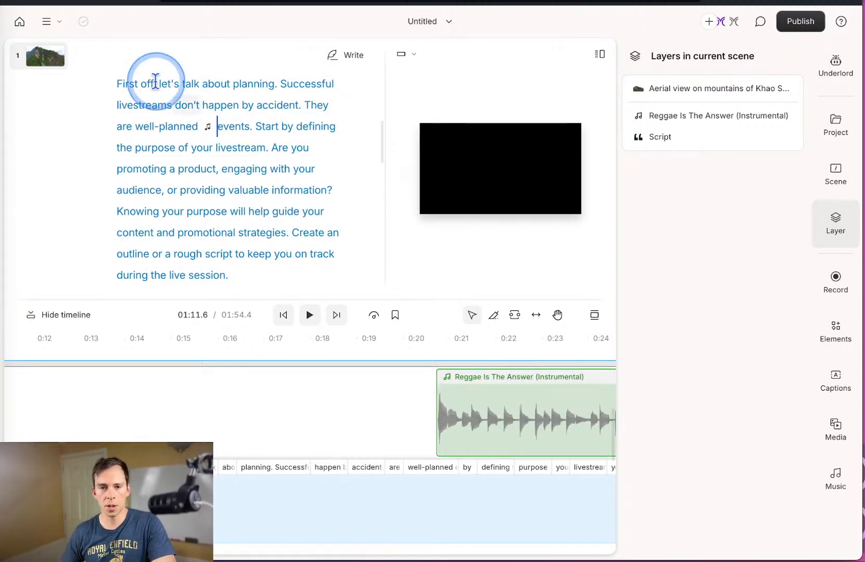
Return to the Demonstration Projects list, view the most recent untitled project's options, and reopen that project.
left_click(23, 26)
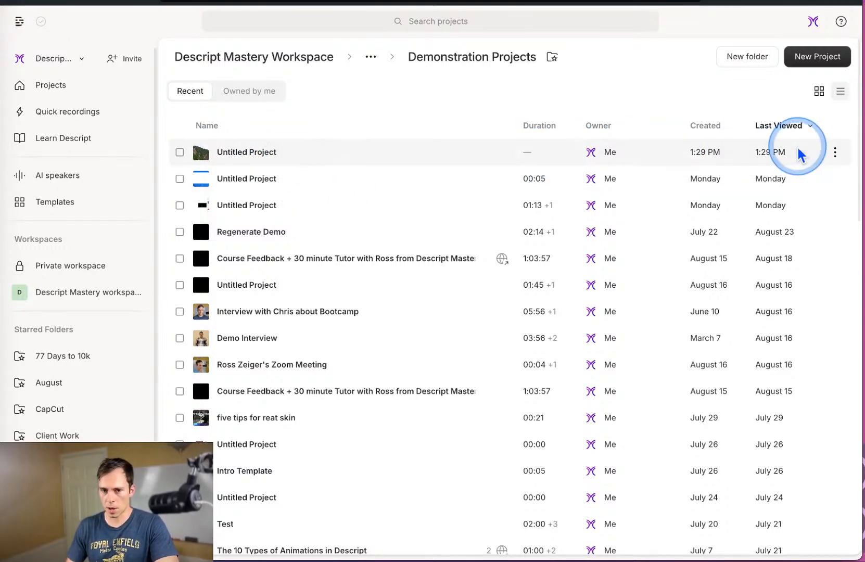
left_click(835, 152)
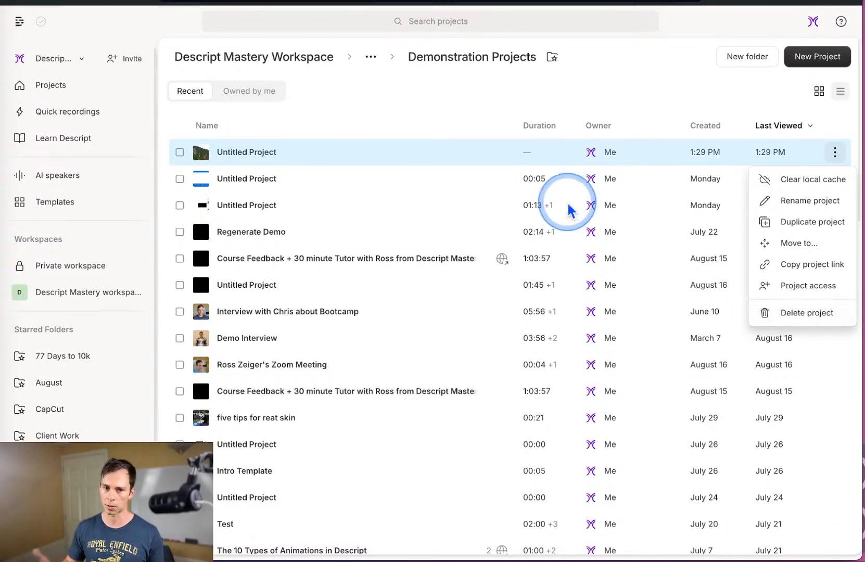
left_click(440, 140)
left_click(263, 148)
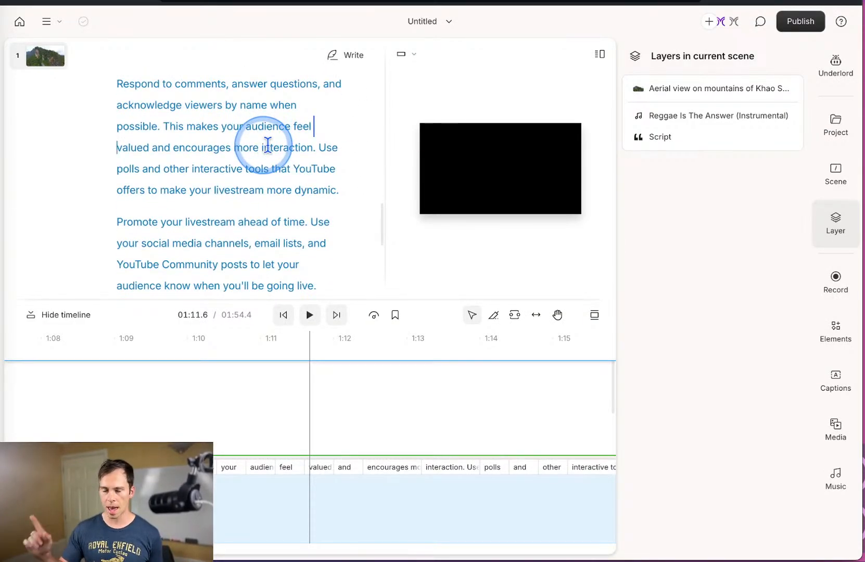
Delete the "Reggae Is The Answer (Instrumental)" music layer from the timeline.
scroll(268, 148, "up", 5)
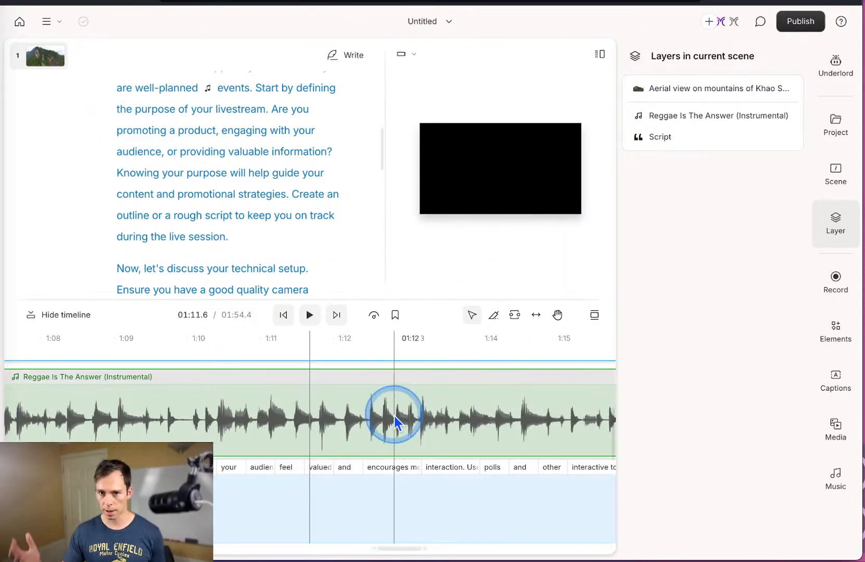
left_click(271, 432)
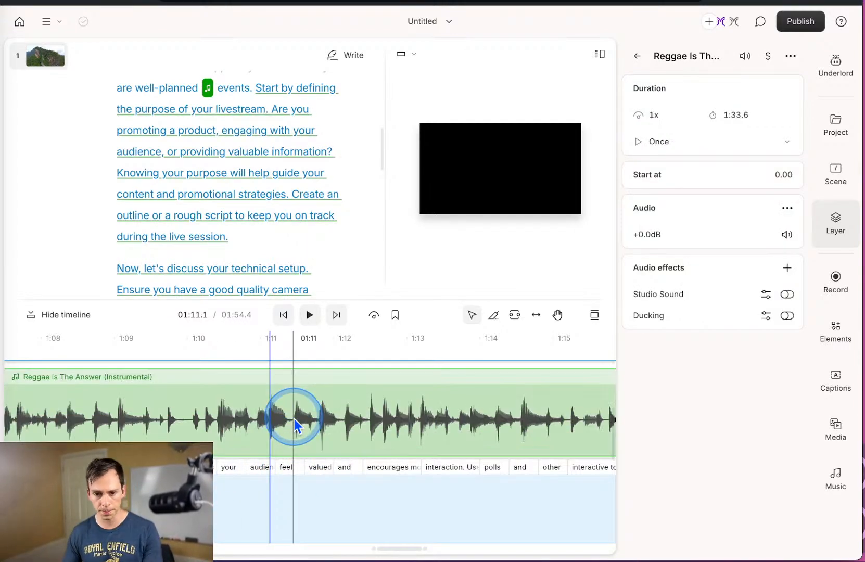
key("Delete")
Select the aerial clip in the timeline with the playhead at about 0:16.0.
scroll(294, 416, "left", 10)
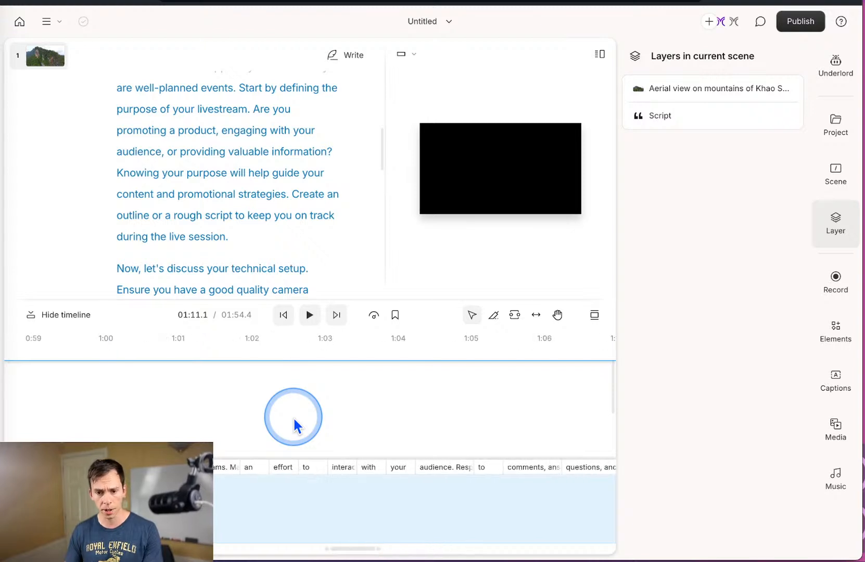
scroll(294, 417, "left", 15)
left_click(293, 416)
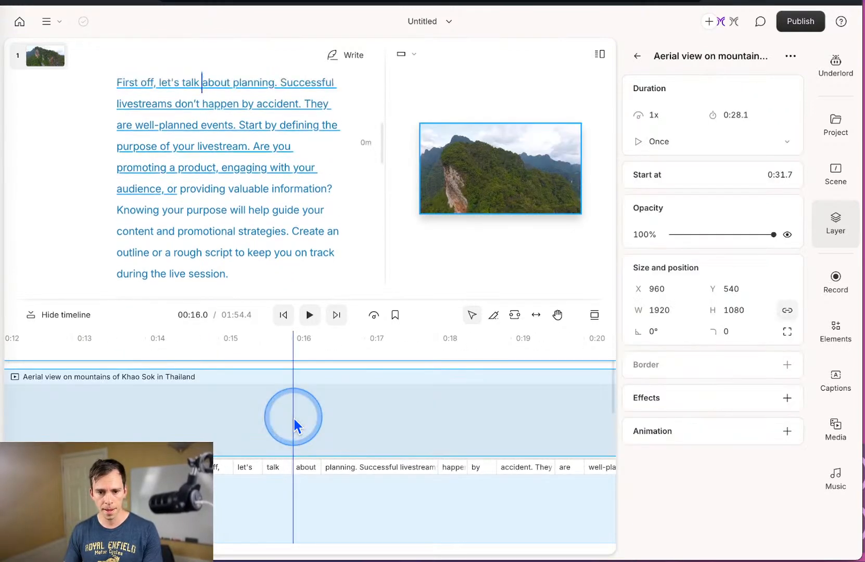
Delete the selected aerial clip layer and delete scene 1 together with its script, leaving the composition empty.
scroll(294, 417, "left", 3)
key("Delete")
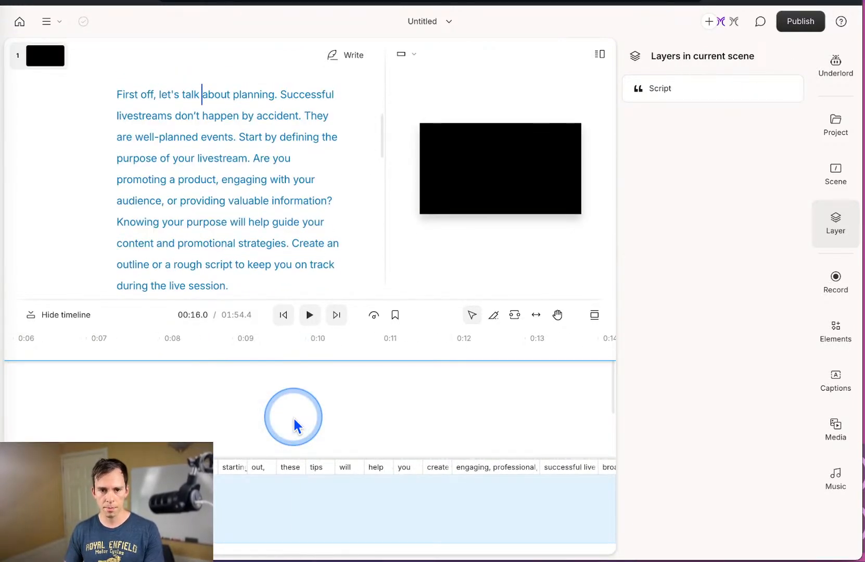
scroll(146, 111, "up", 5)
left_click(192, 231)
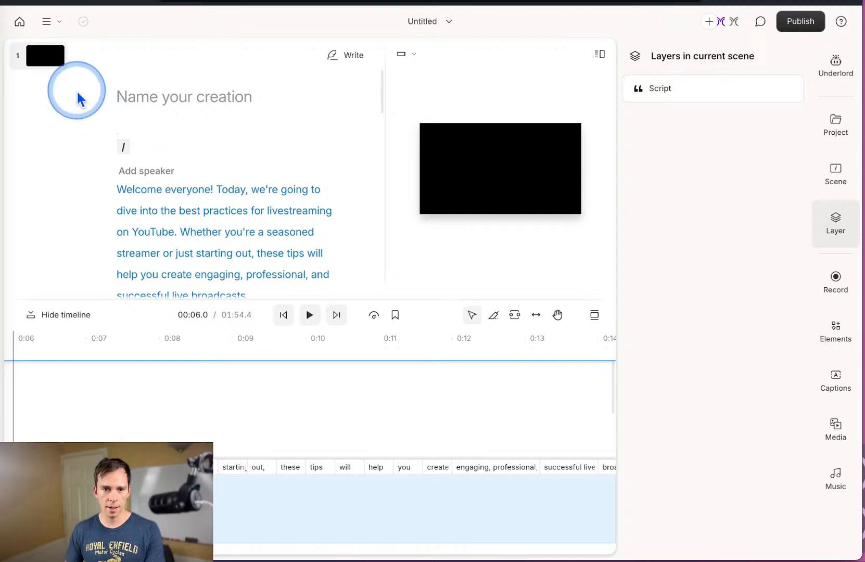
right_click(58, 61)
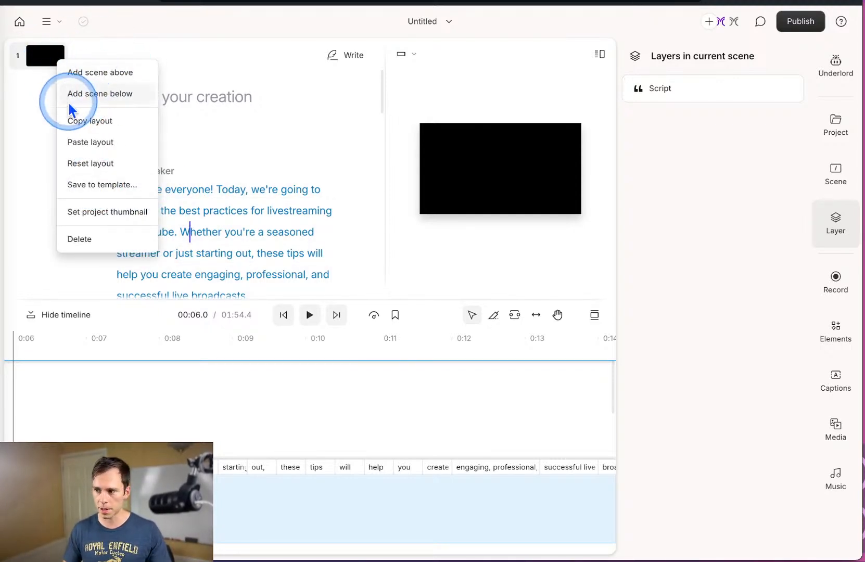
left_click(95, 235)
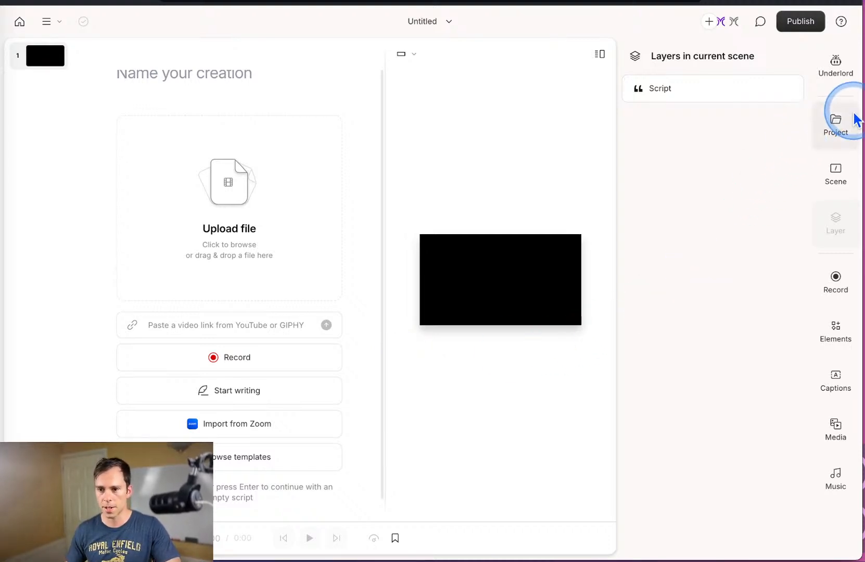
Look through the project's Stock Media folder, preview its aerial clip and reggae track, and close the preview and folder.
left_click(838, 133)
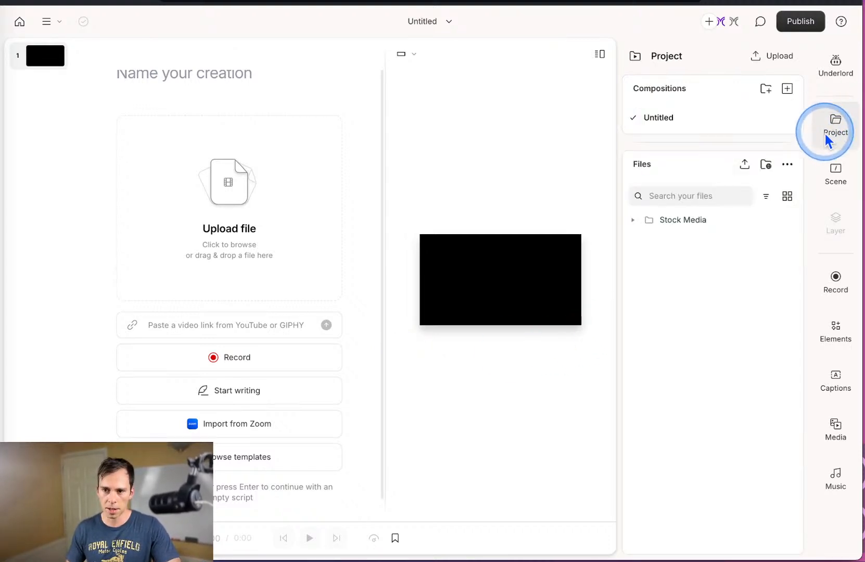
left_click(635, 220)
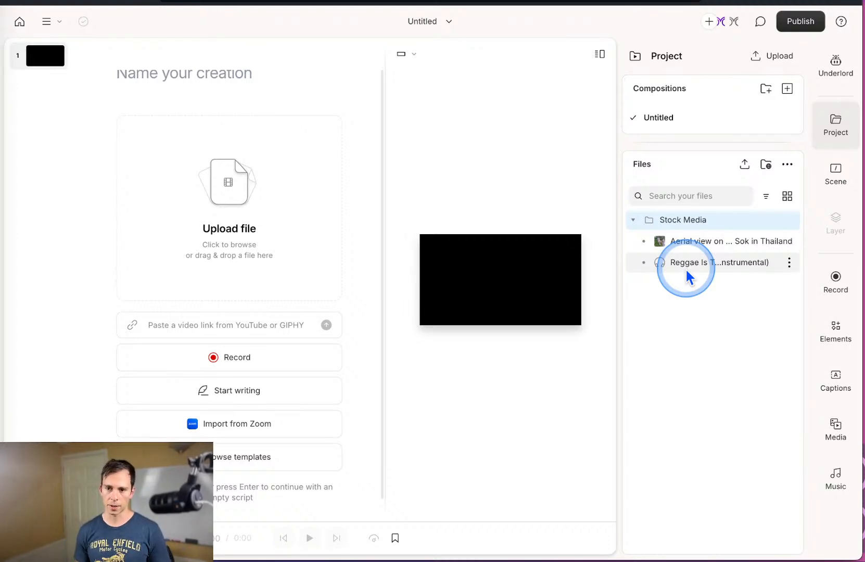
left_click(832, 115)
left_click(832, 115)
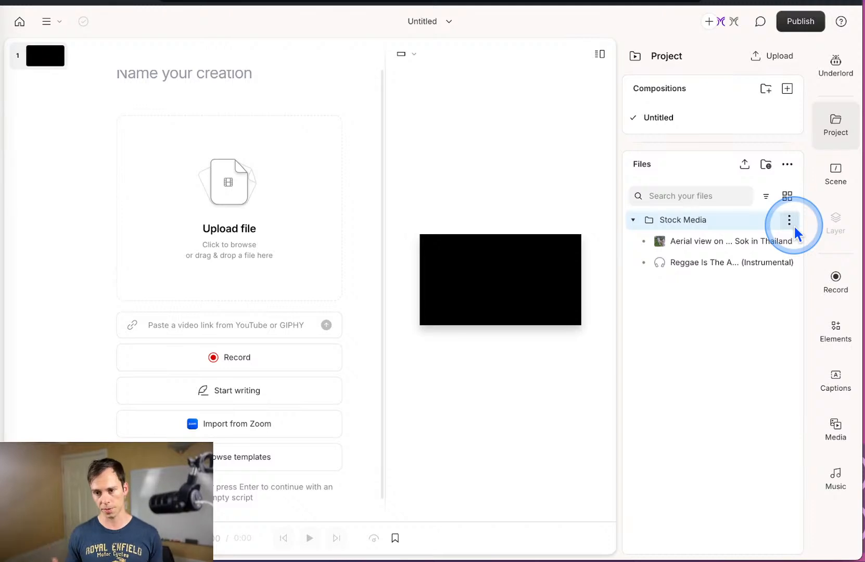
left_click(723, 240)
left_click(730, 260)
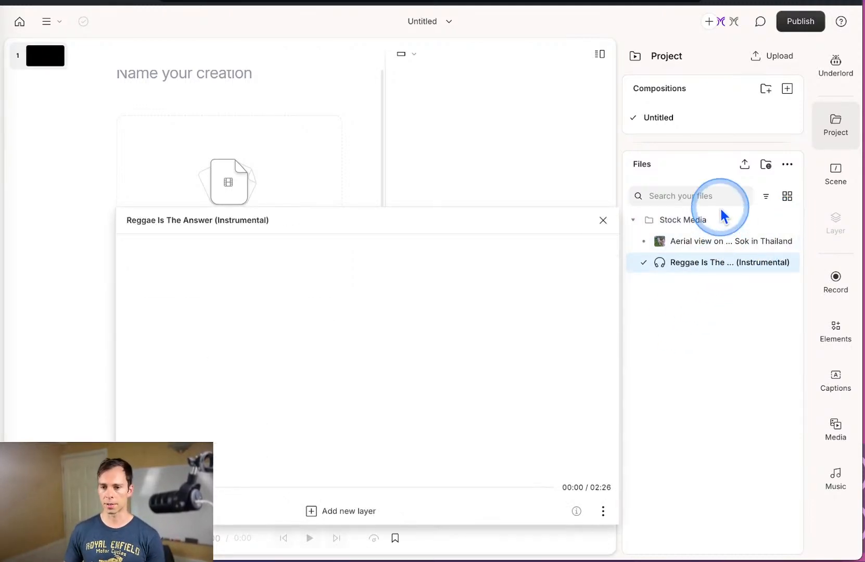
left_click(637, 216)
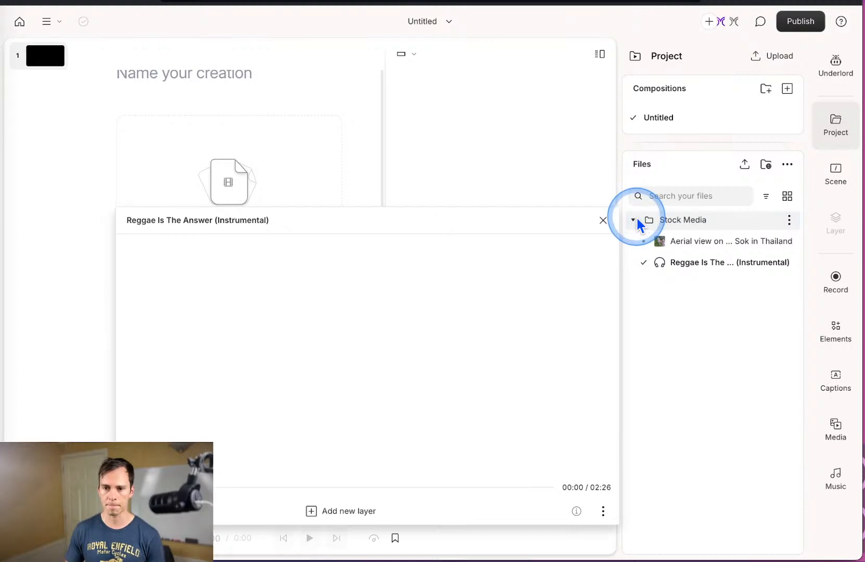
left_click(604, 219)
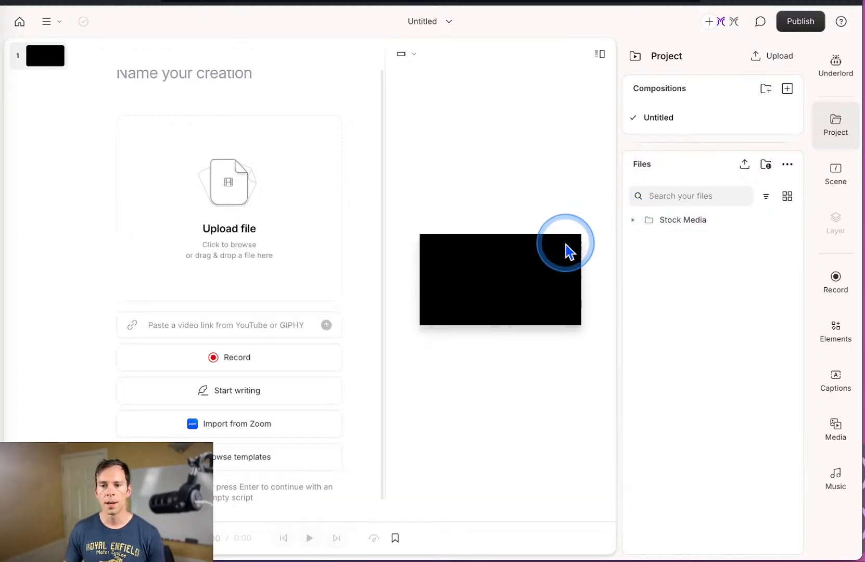
View the project's compositions list and look over the starting options of the empty composition.
left_click(449, 24)
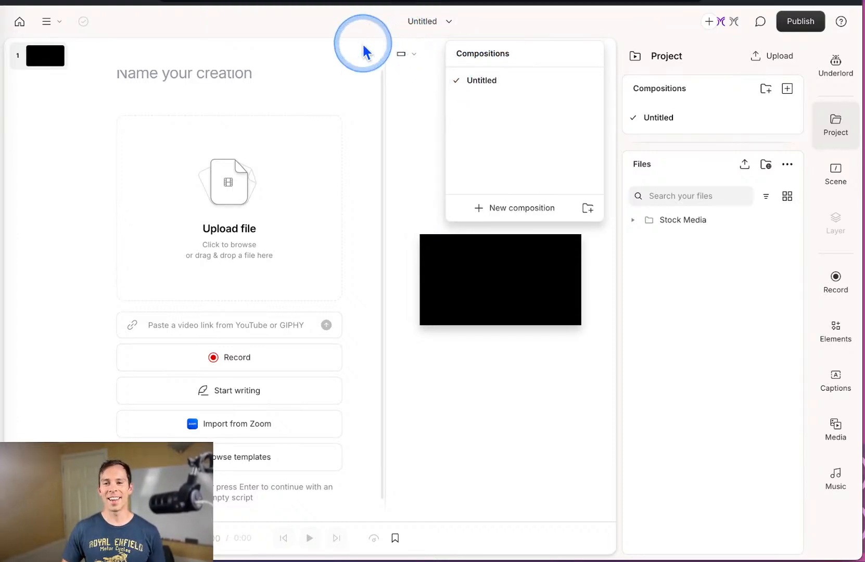
left_click(188, 109)
scroll(338, 468, "down", 1)
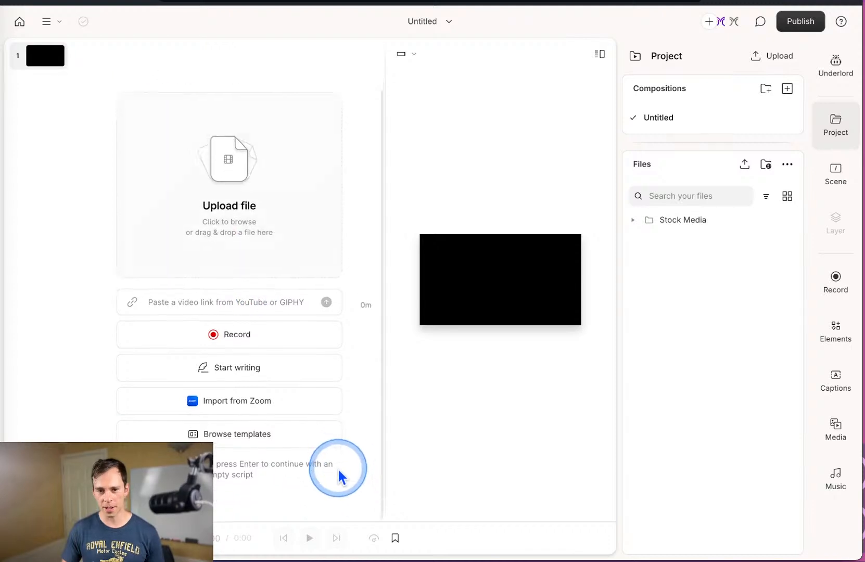
scroll(337, 467, "up", 1)
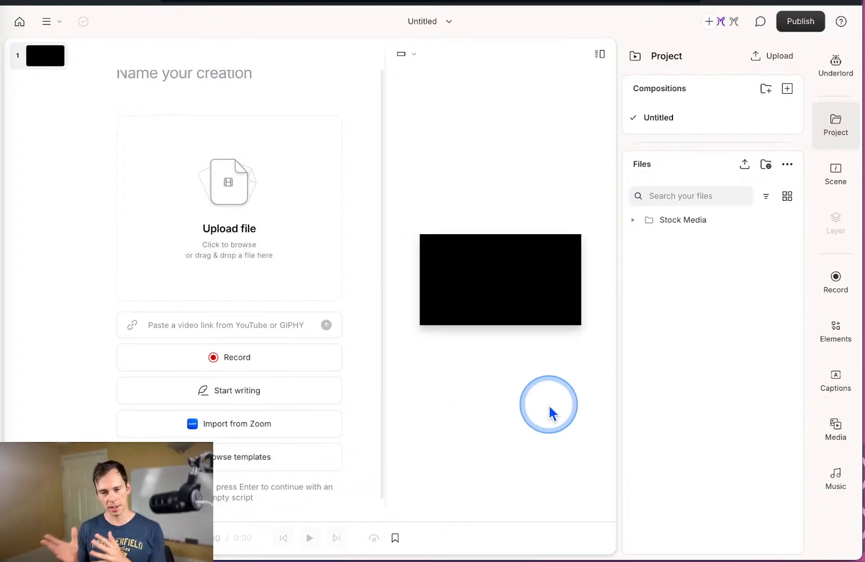
Rename the untitled project as "Project".
left_click(449, 23)
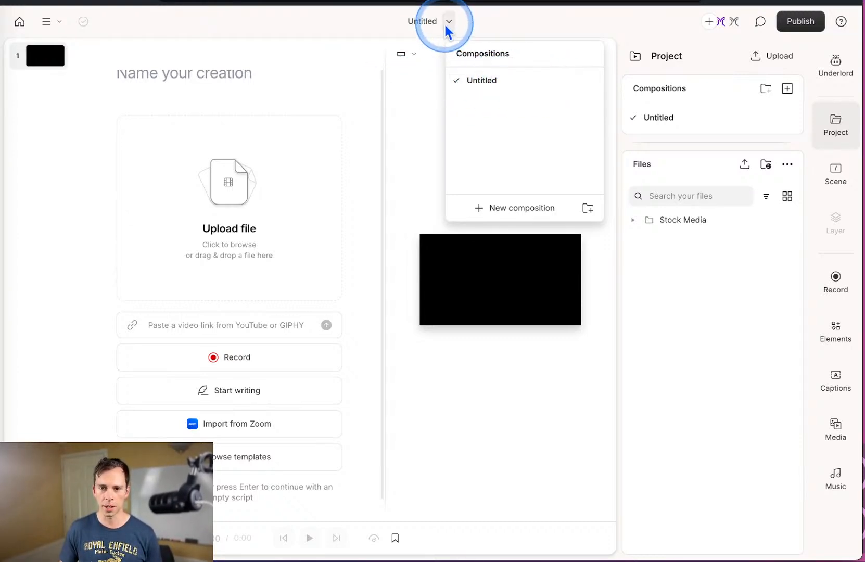
left_click(418, 23)
left_click(479, 82)
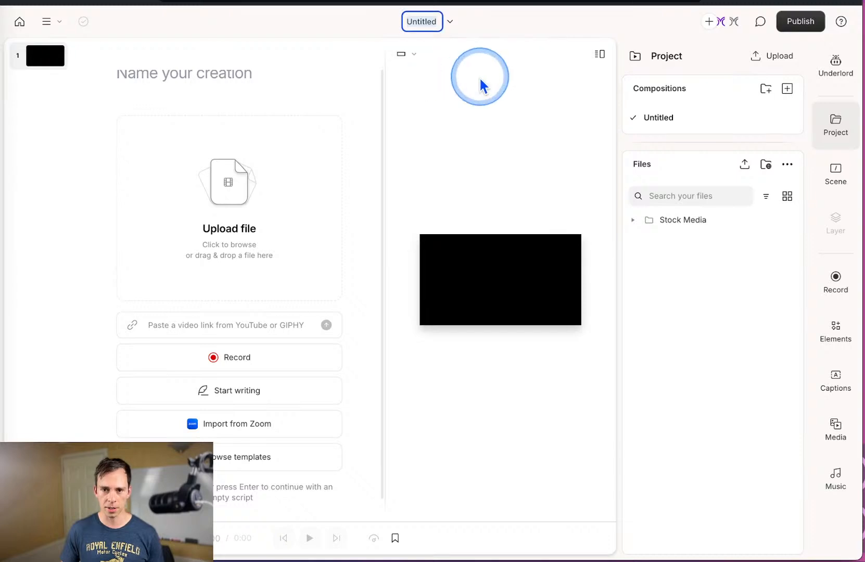
type("Project")
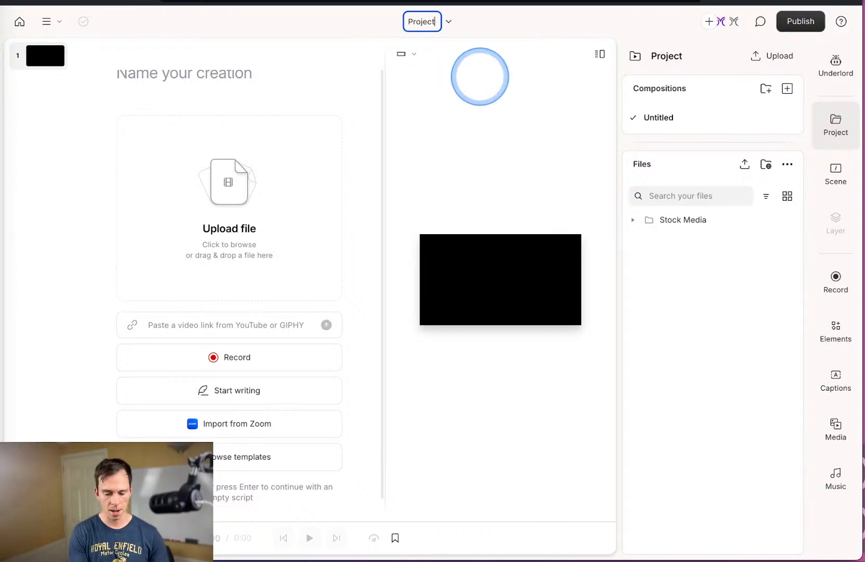
key("Return")
Rename the only entry in the compositions list as "Composition".
left_click(448, 22)
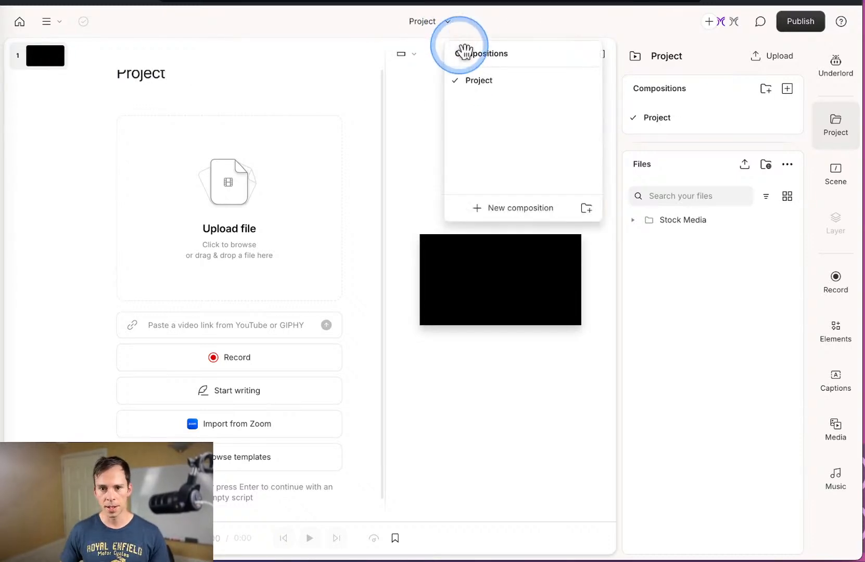
left_click(586, 83)
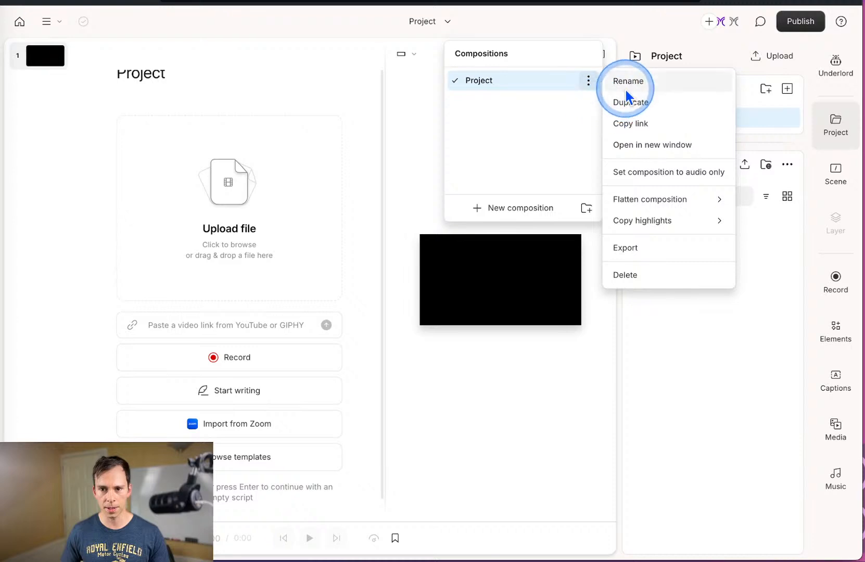
left_click(627, 87)
type("Compos")
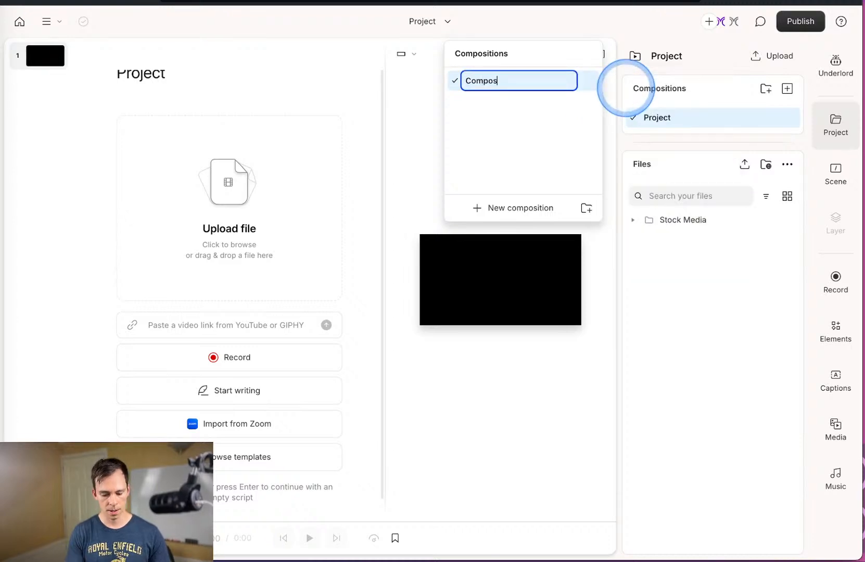
type("ition")
key("Return")
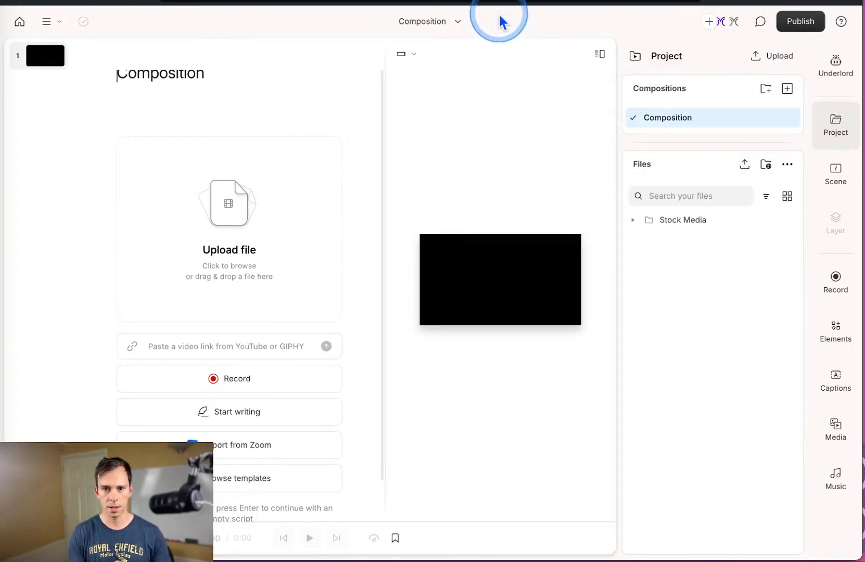
Add a new composition and rename the project containing both compositions as "Project".
left_click(457, 22)
left_click(466, 50)
left_click(542, 209)
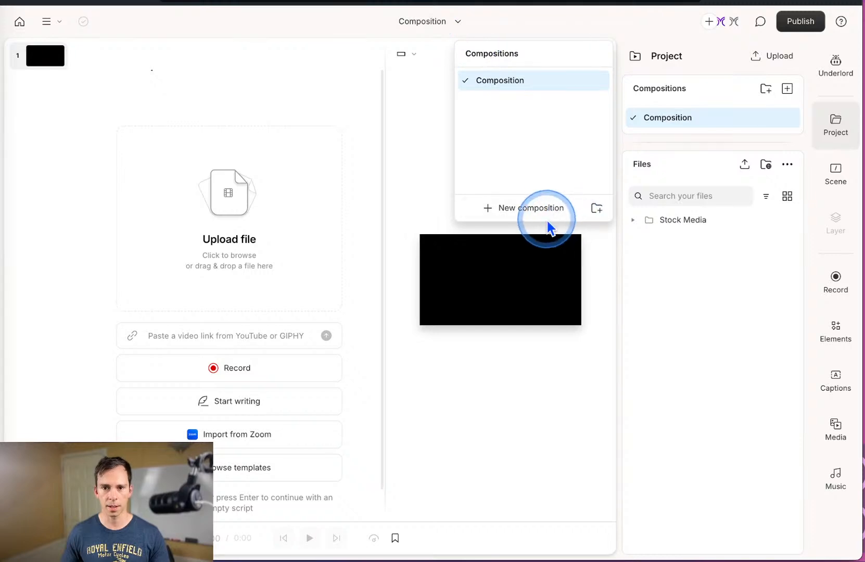
left_click(422, 22)
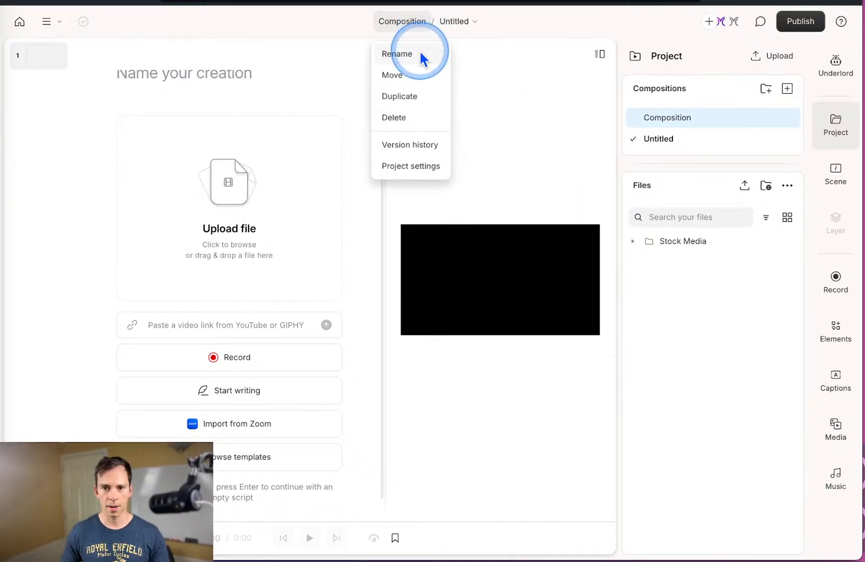
left_click(419, 50)
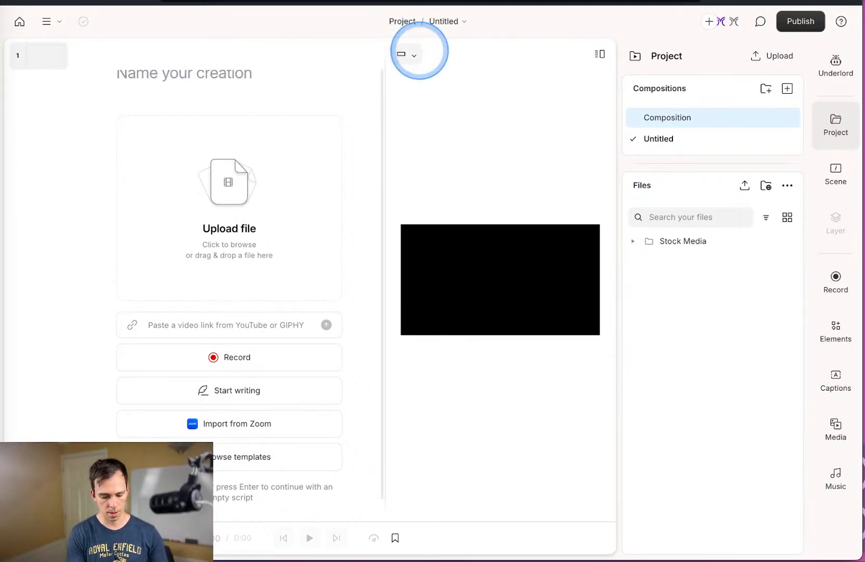
Open the composition named "Composition" and view the project's compositions list.
left_click(441, 23)
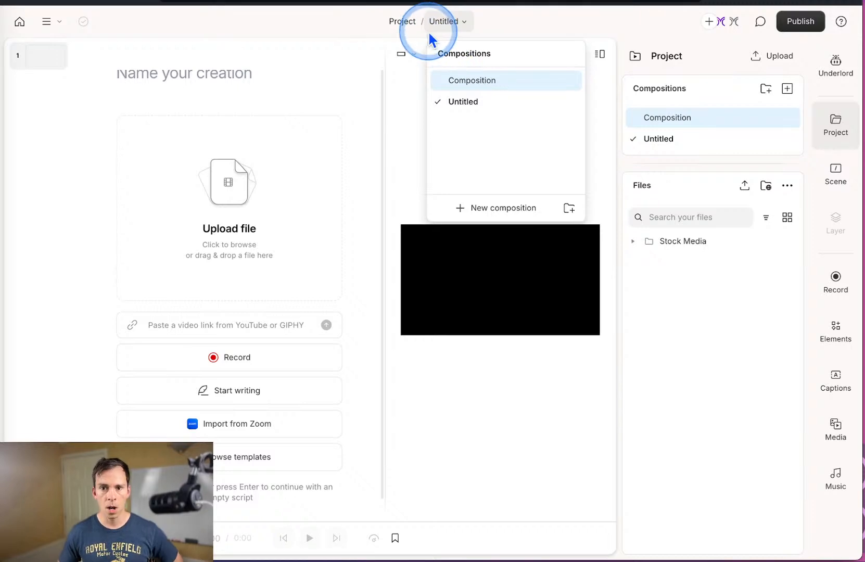
left_click(424, 28)
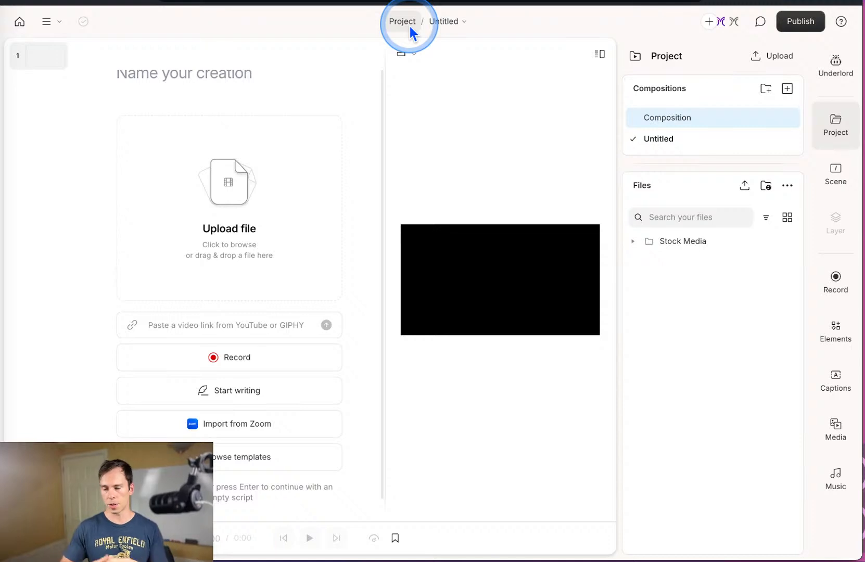
left_click(438, 22)
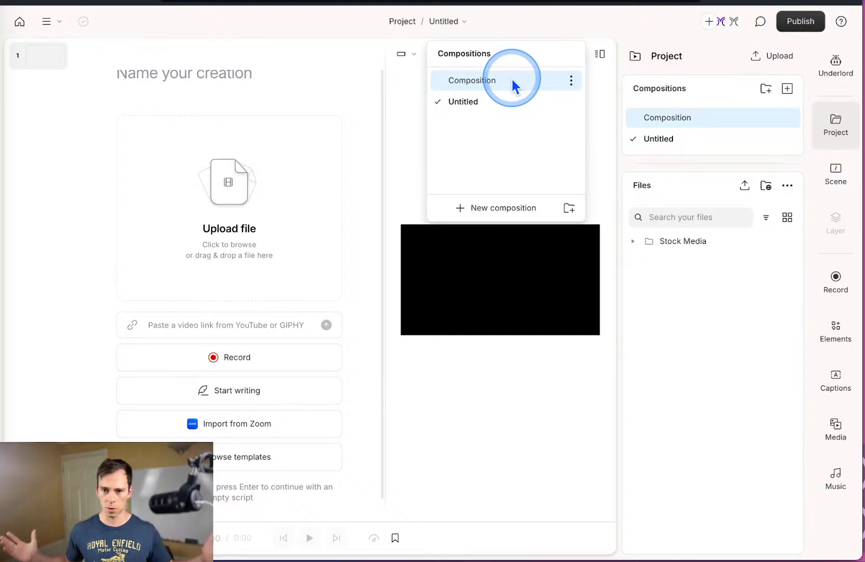
left_click(458, 81)
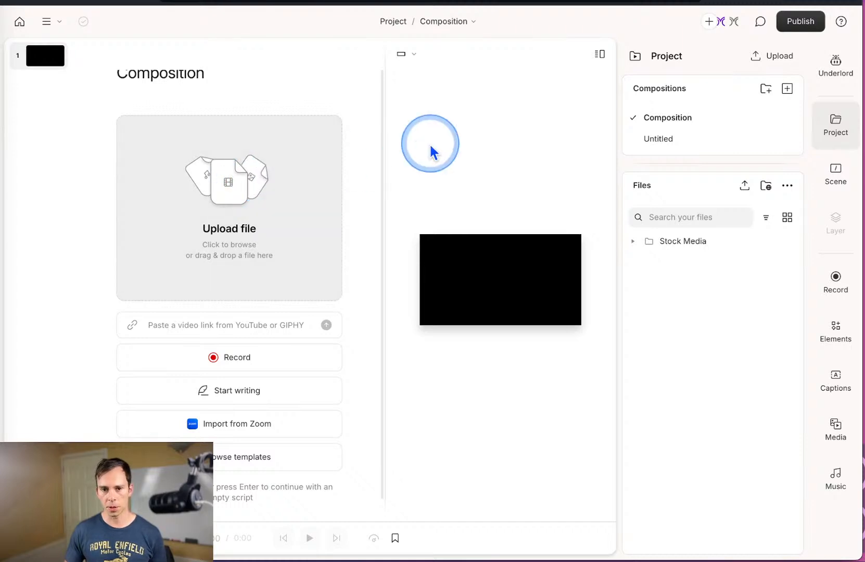
left_click(458, 23)
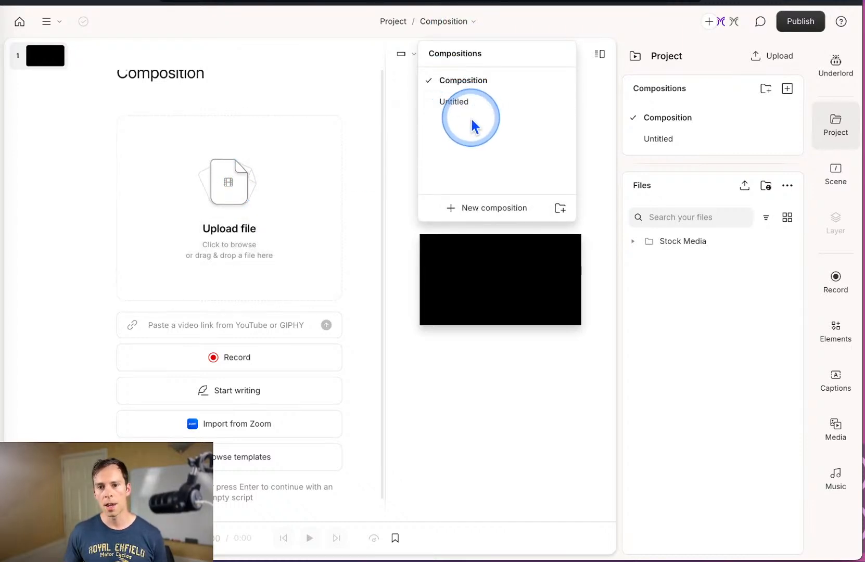
left_click(562, 81)
left_click(519, 184)
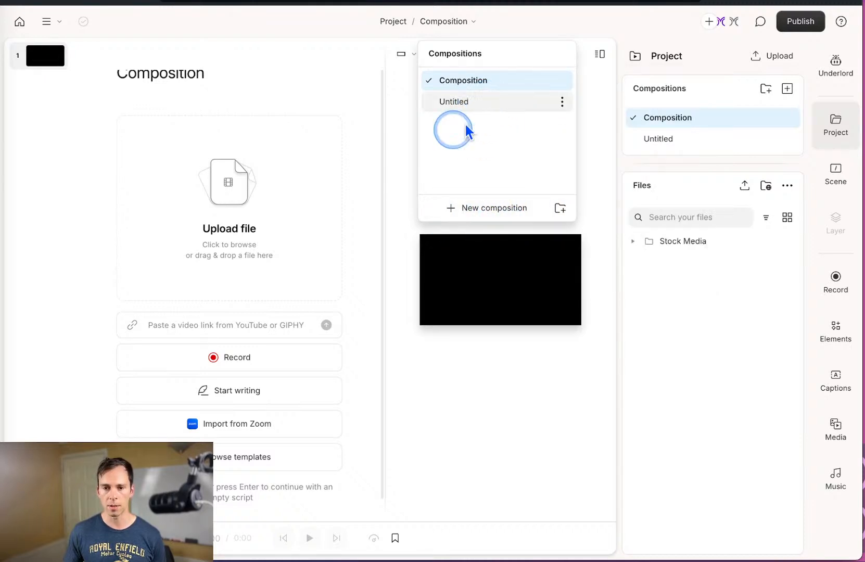
Open the untitled composition and name it "Composition 2".
left_click(461, 103)
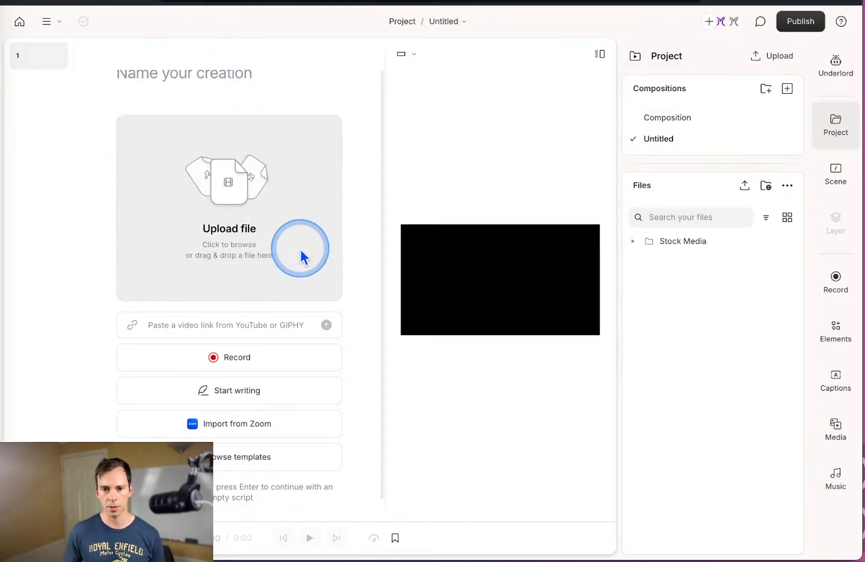
left_click(214, 78)
type("Composion")
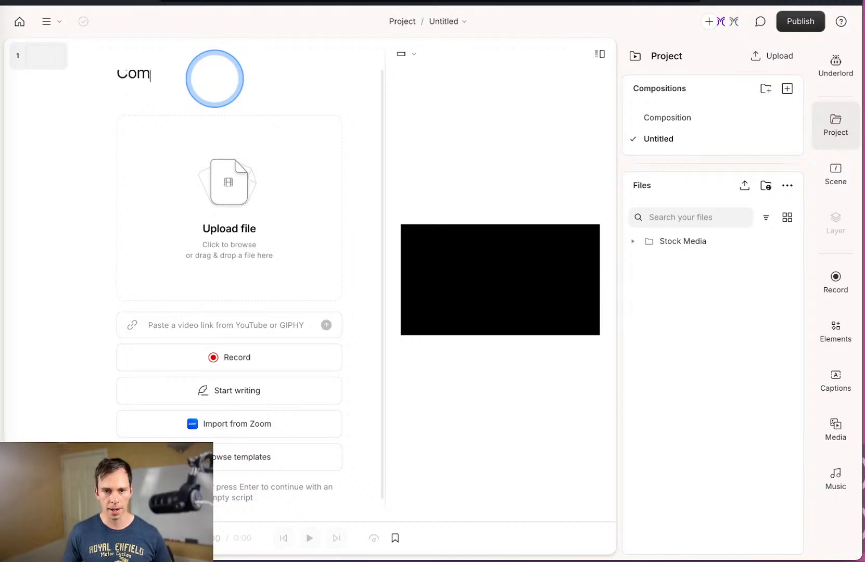
key("BackSpace")
key("BackSpace")
type("tion 2")
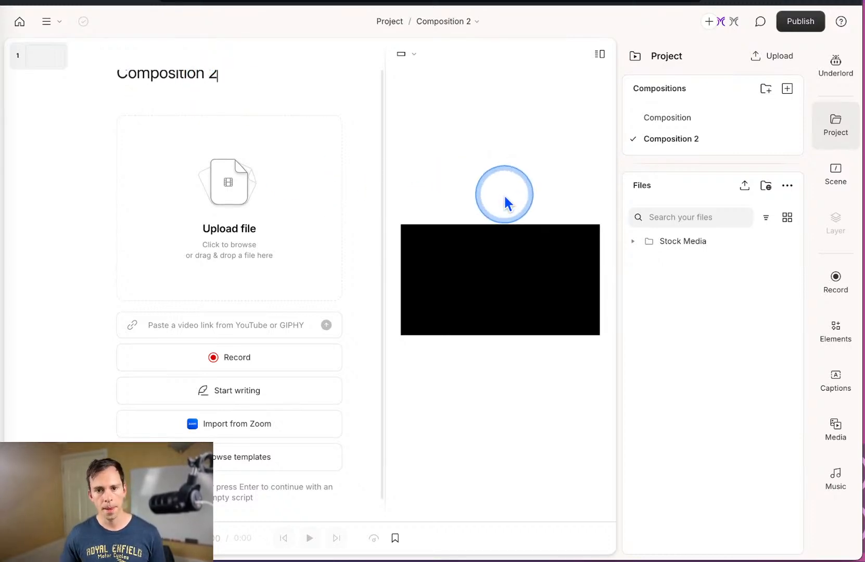
Switch to the first composition and back to Composition 2, and open the compositions list.
left_click(663, 116)
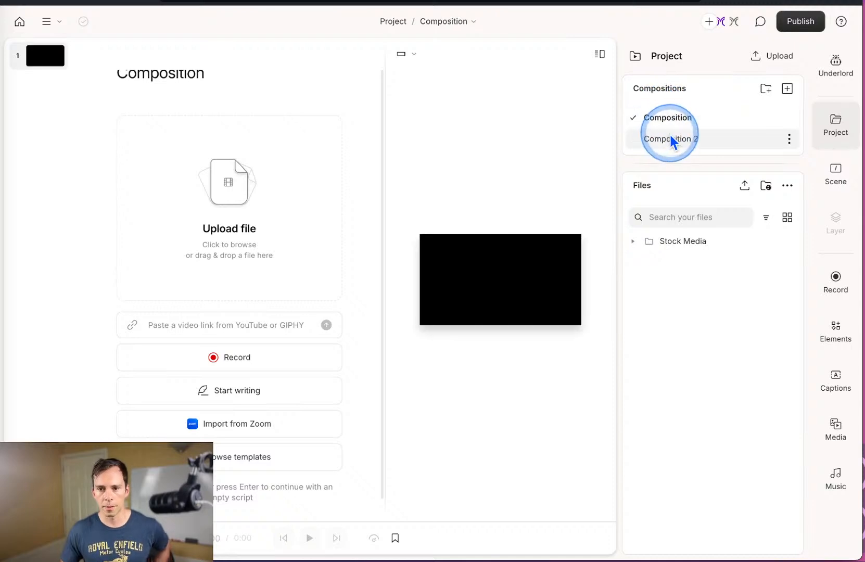
left_click(672, 138)
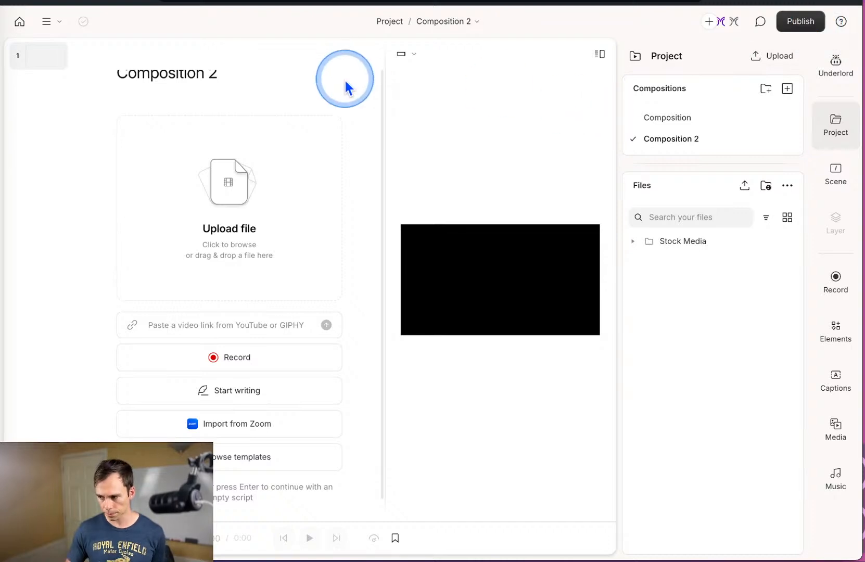
left_click(477, 23)
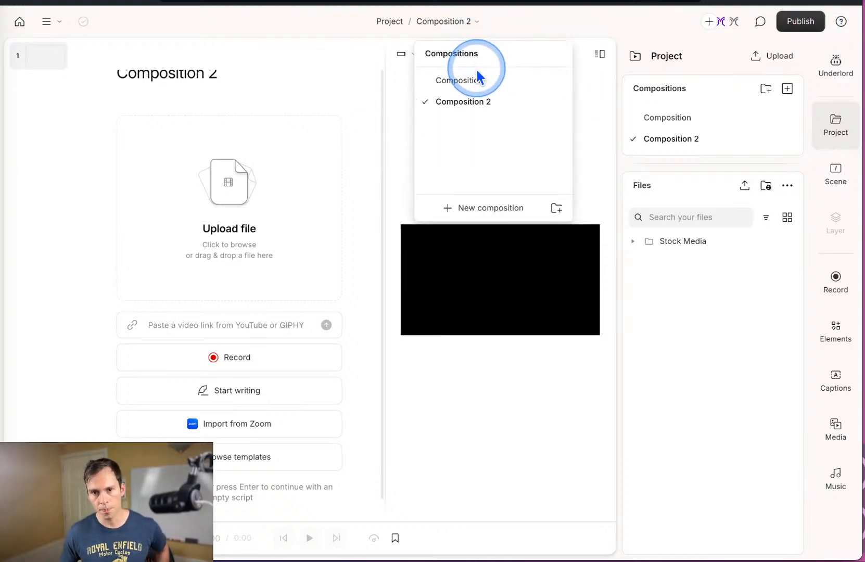
Switch to the first composition, review the project's compositions list, and expand the Stock Media folder in the project files.
left_click(483, 78)
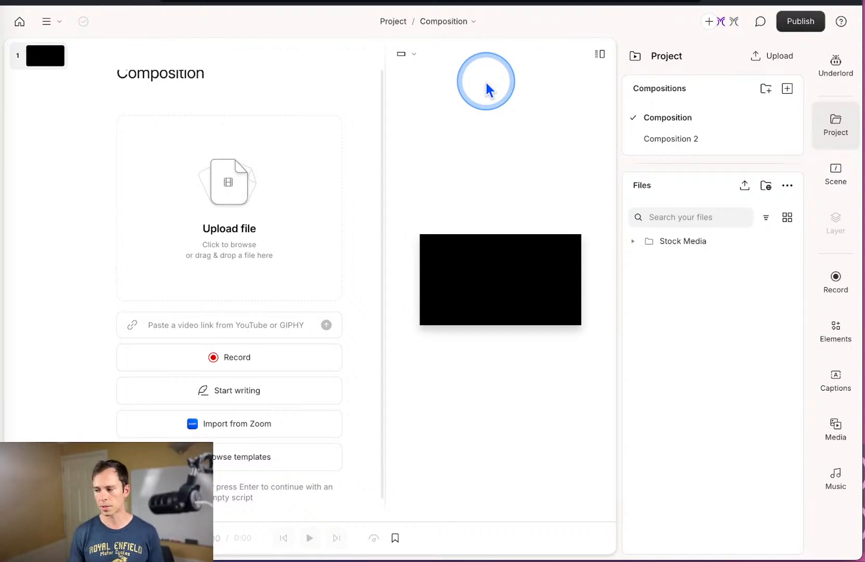
left_click(246, 388)
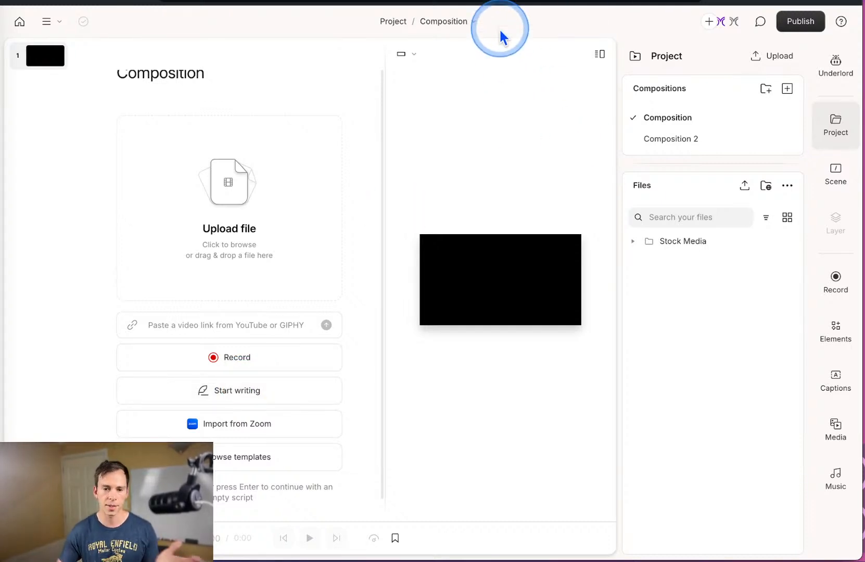
left_click(457, 21)
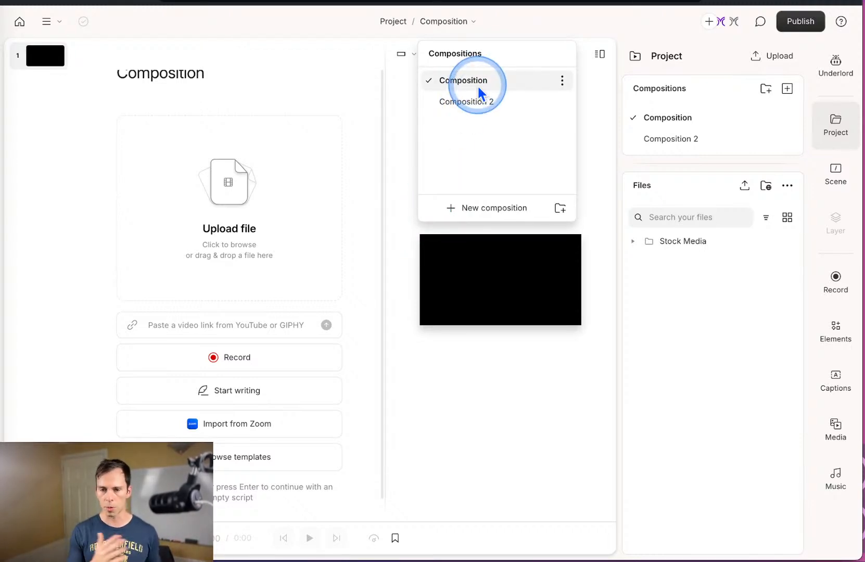
left_click(404, 29)
left_click(453, 66)
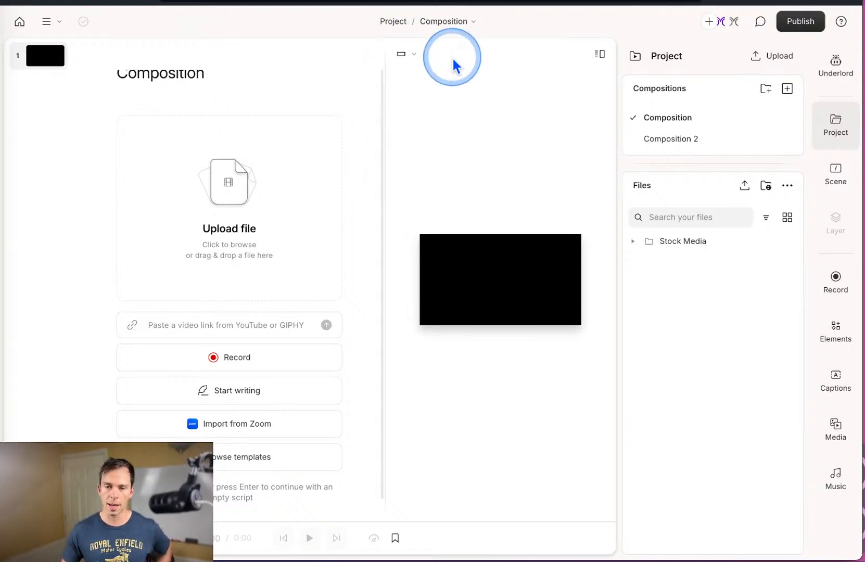
left_click(451, 29)
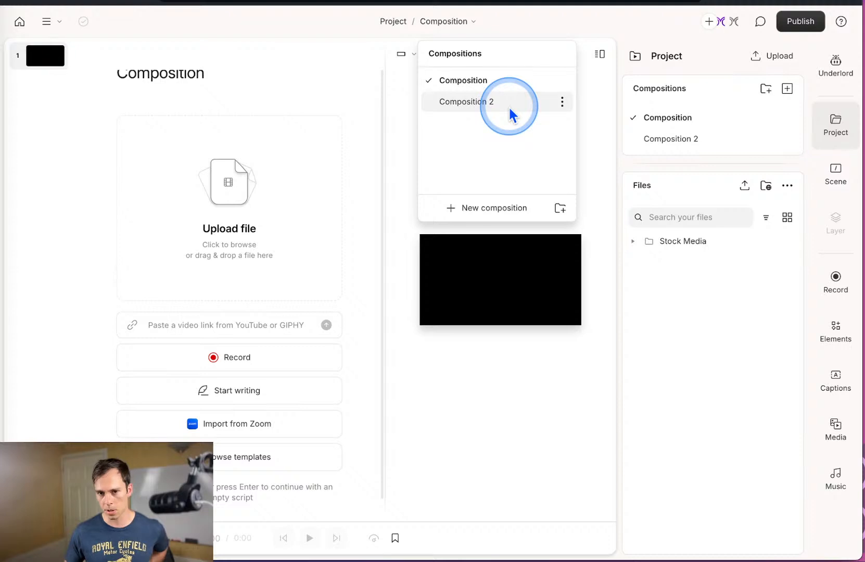
left_click(693, 303)
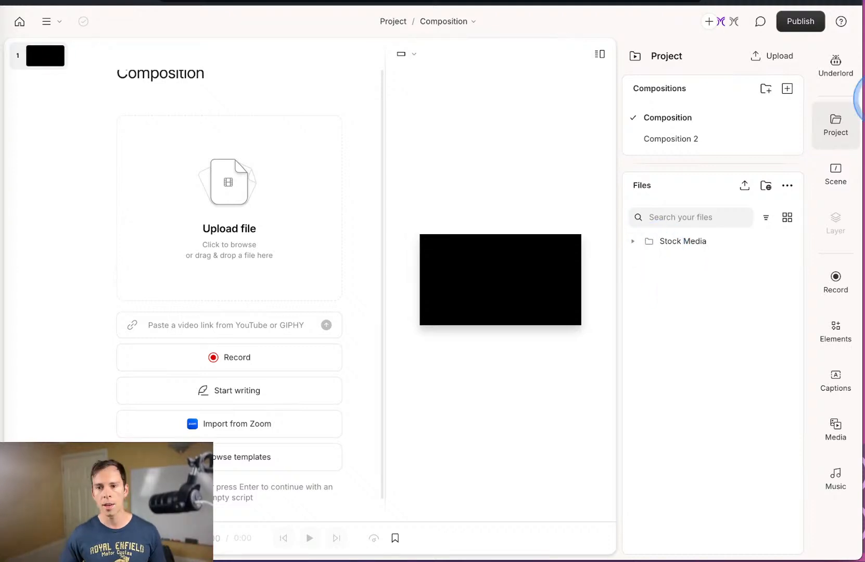
left_click(633, 244)
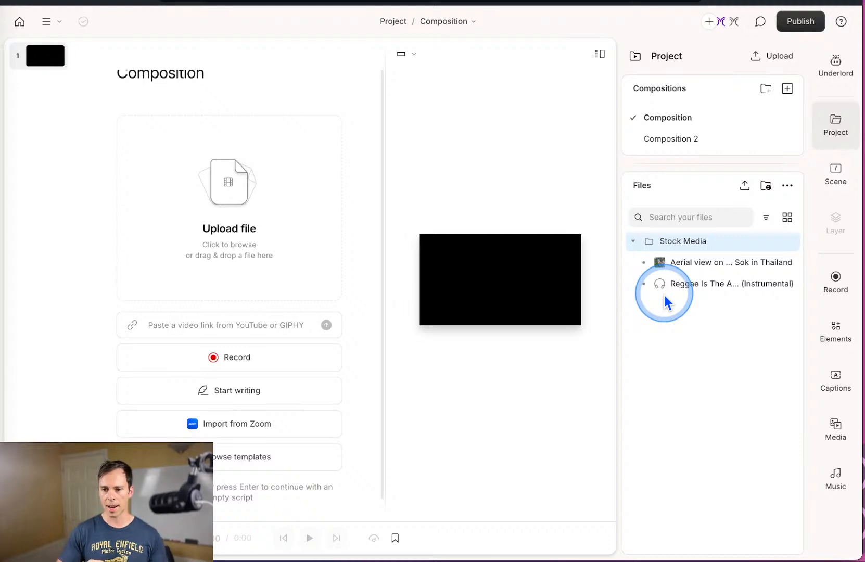
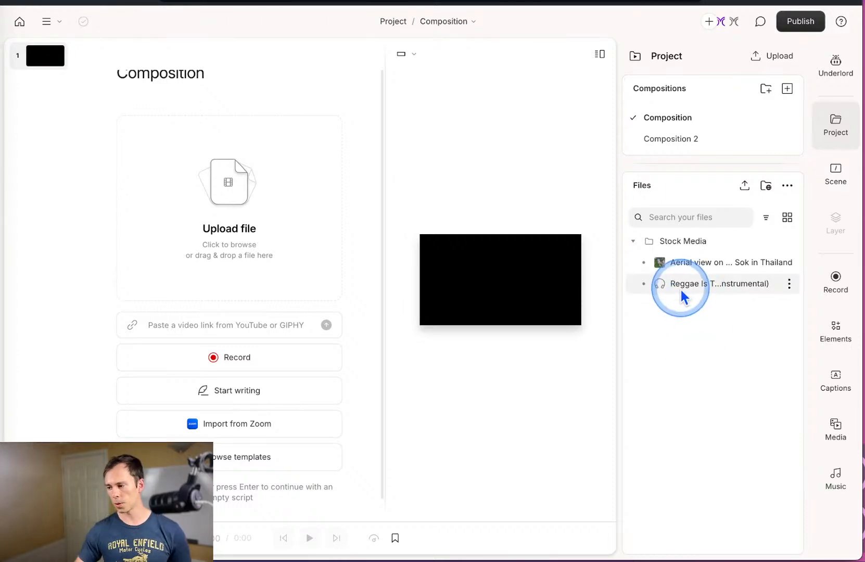
Examine the scene's properties and the transition types offered for its In transition.
left_click(838, 192)
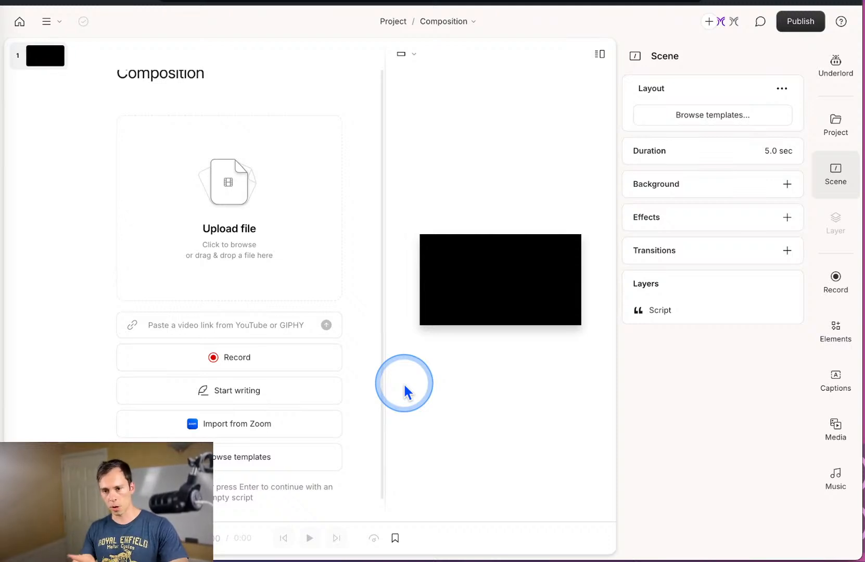
left_click(786, 252)
mouse_move(781, 290)
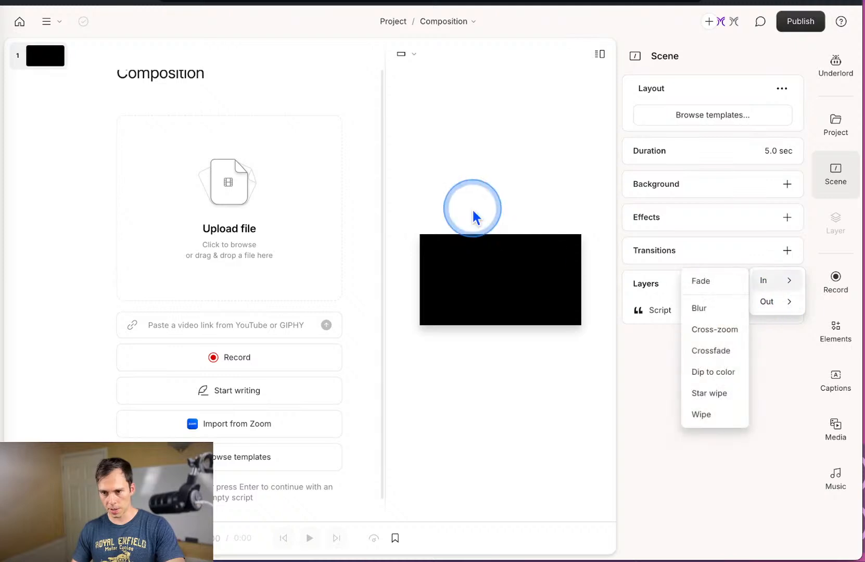
left_click(445, 148)
Import the stock video of the Fraser river valley in British Columbia into the scene and return to the project files.
left_click(838, 426)
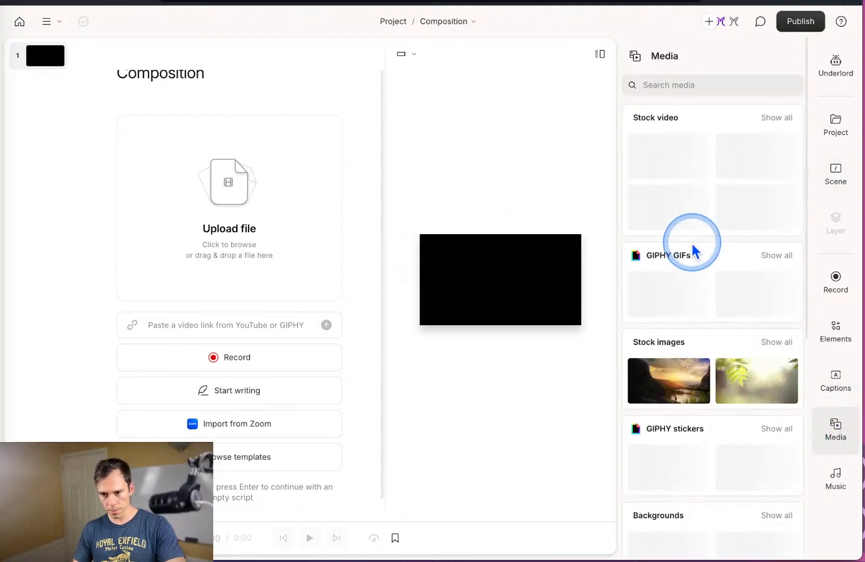
left_click(676, 151)
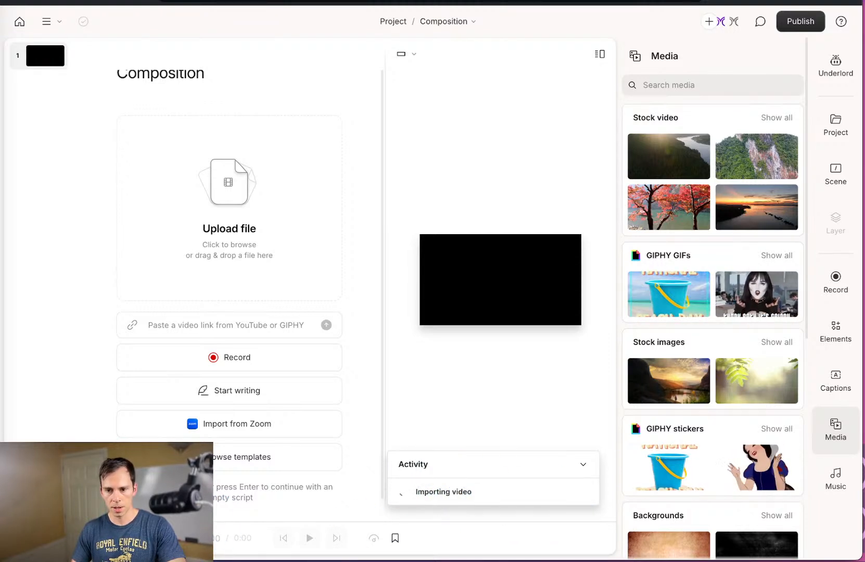
left_click(831, 133)
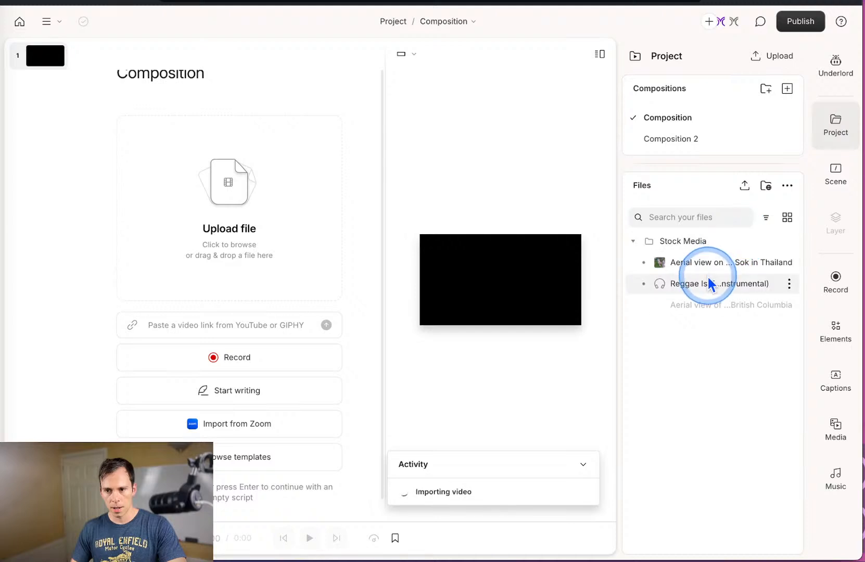
Try to place the Khao Sok in Thailand clip from Stock Media on the canvas and look at its file options.
left_click_drag(679, 263, 535, 306)
left_click(790, 263)
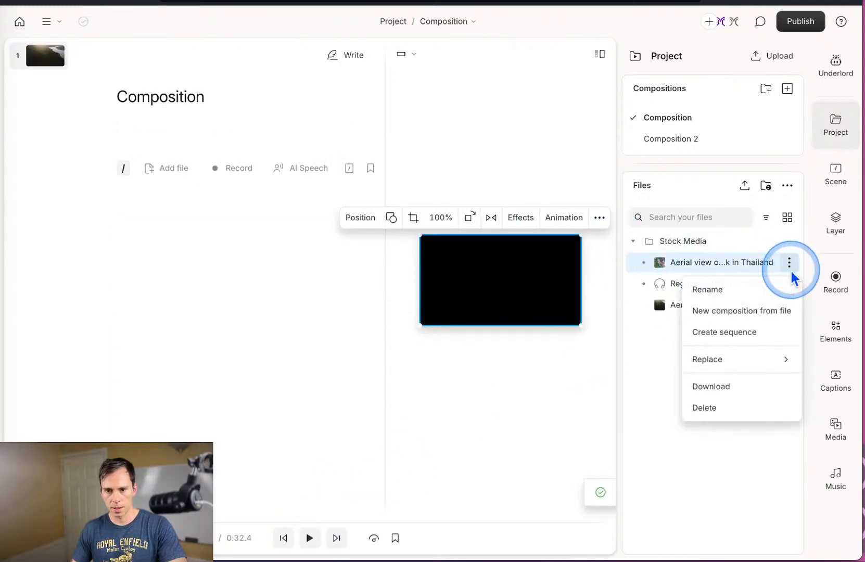
left_click(657, 329)
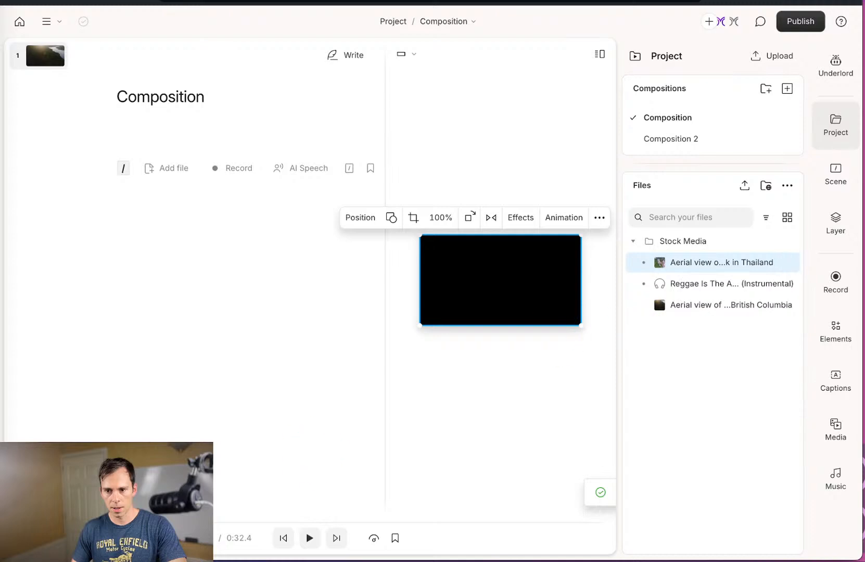
Show the timeline, go to the end of the Fraser river valley clip and add a second scene there.
left_click(65, 539)
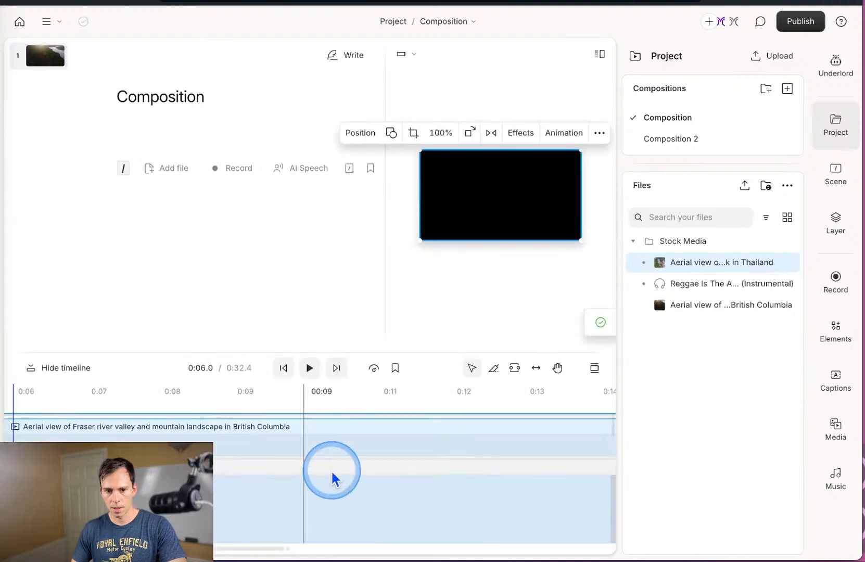
left_click(308, 370)
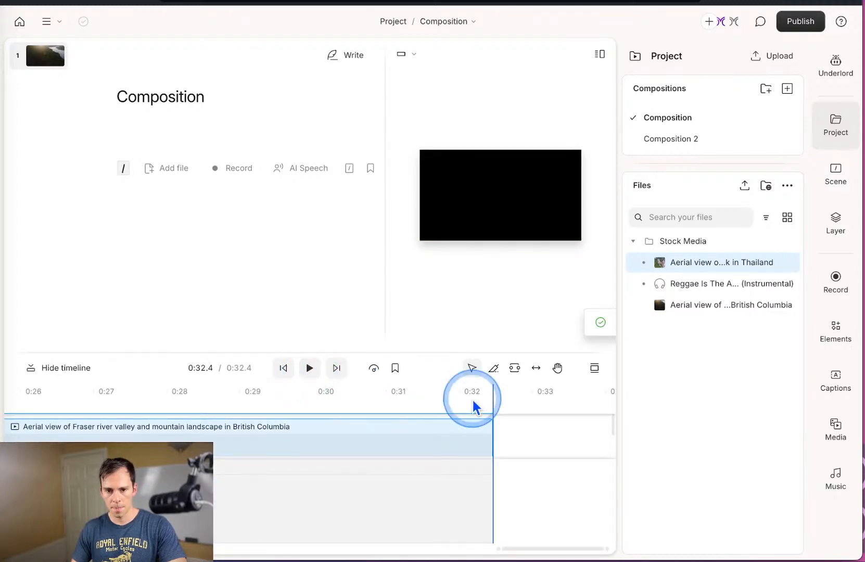
left_click(529, 442)
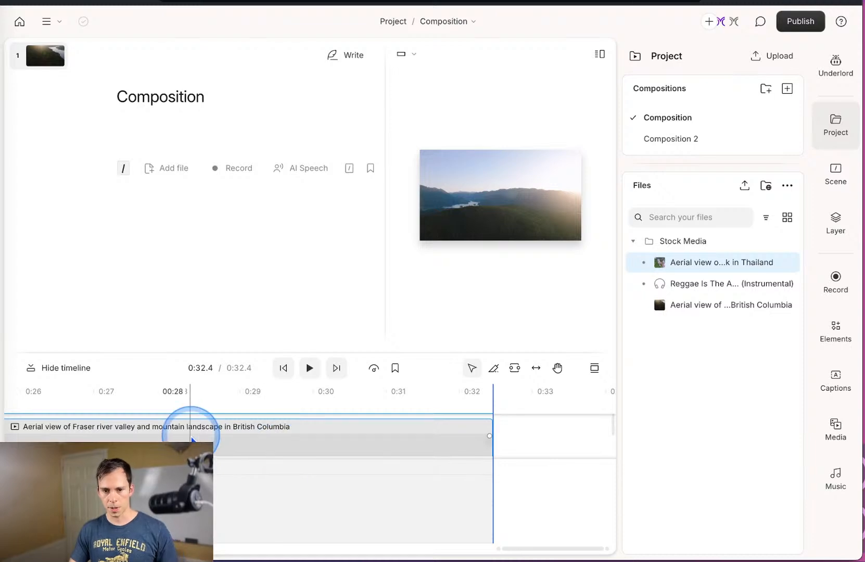
left_click(188, 443)
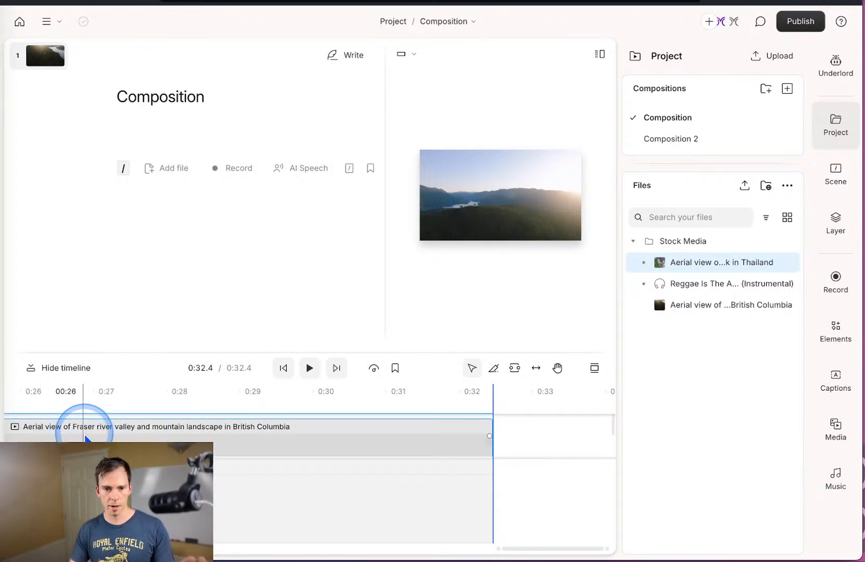
left_click_drag(114, 439, 508, 445)
key("slash")
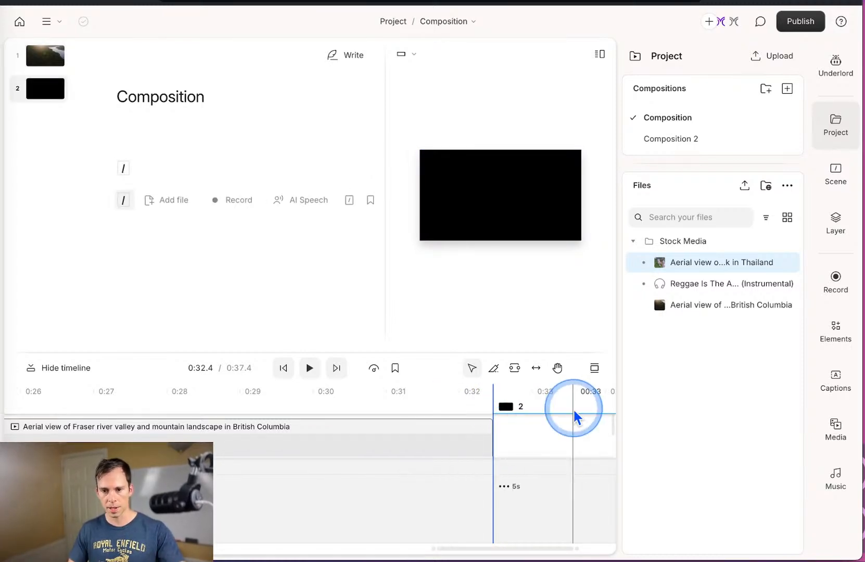
Add the Khao Sok in Thailand video from the project files as a new layer in scene 2.
left_click(554, 425)
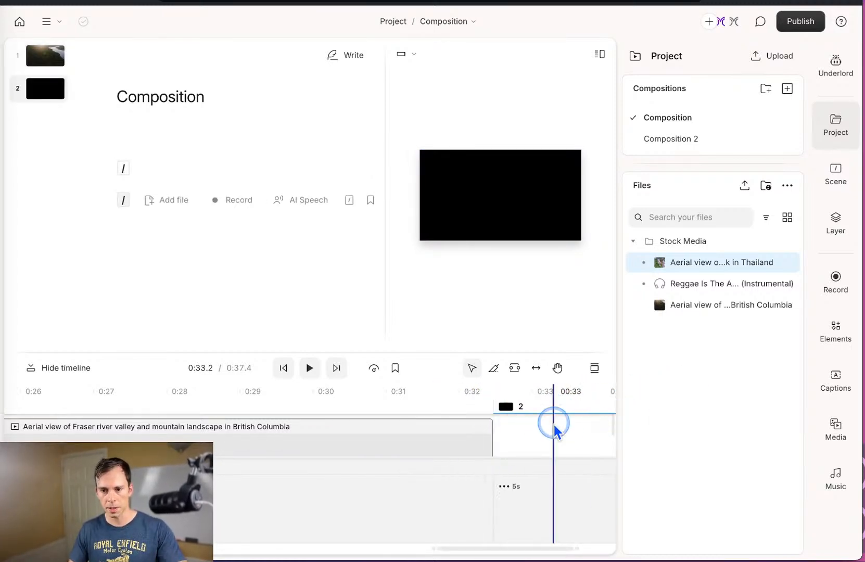
left_click(728, 270)
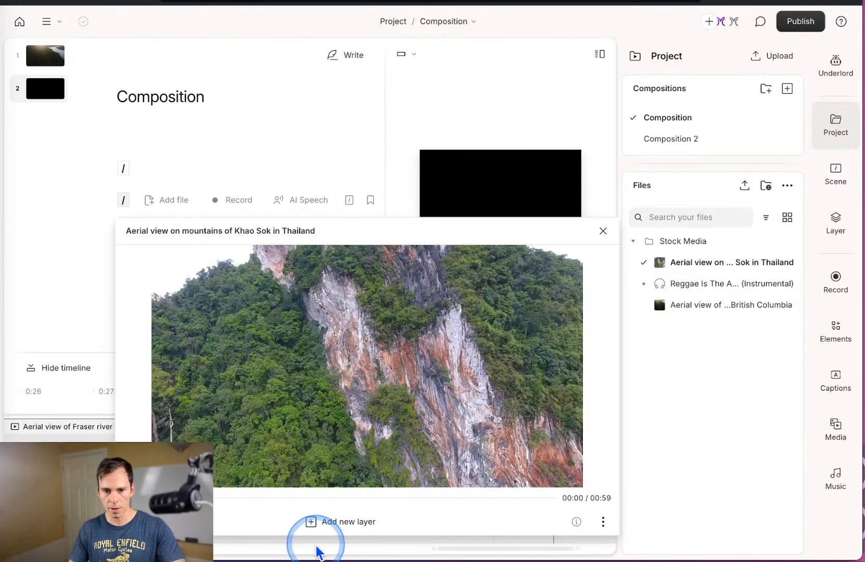
left_click(329, 523)
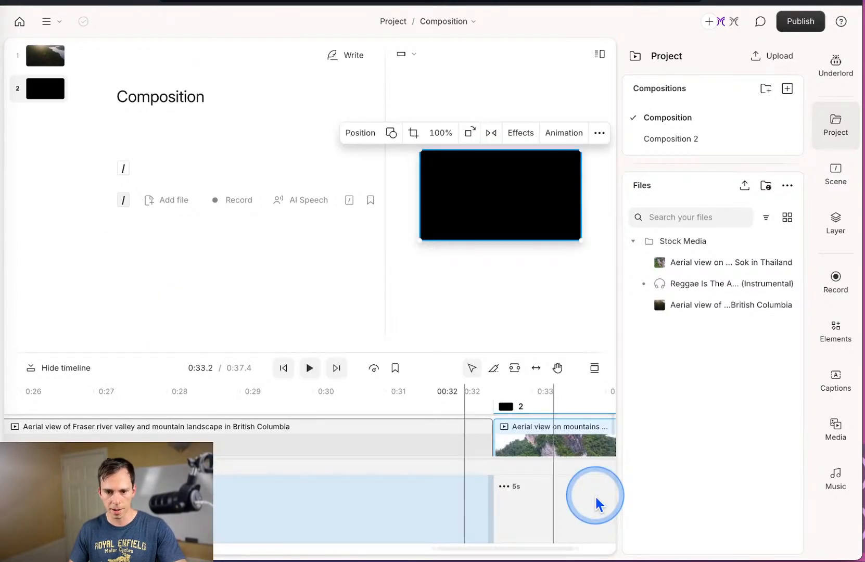
Add a Cross-zoom Out transition to the end of scene 1, leading into the Khao Sok clip.
left_click(492, 420)
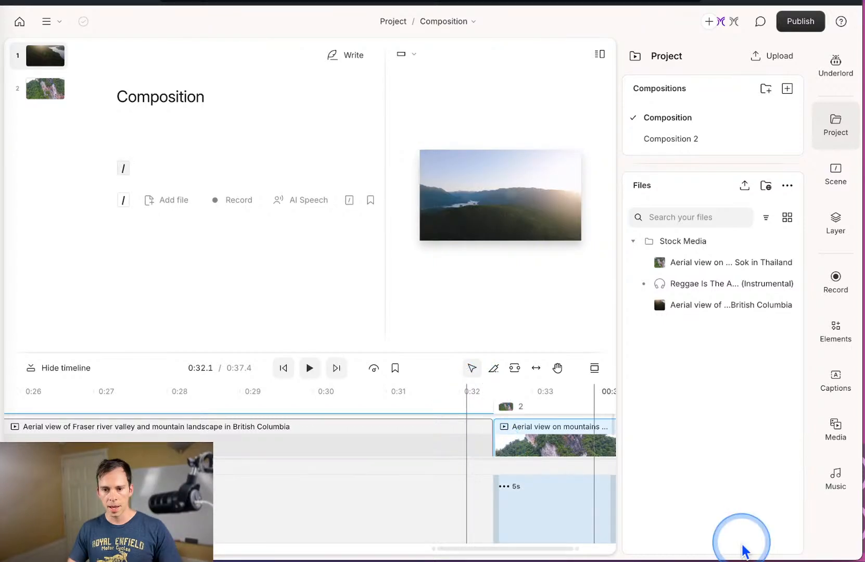
left_click(593, 238)
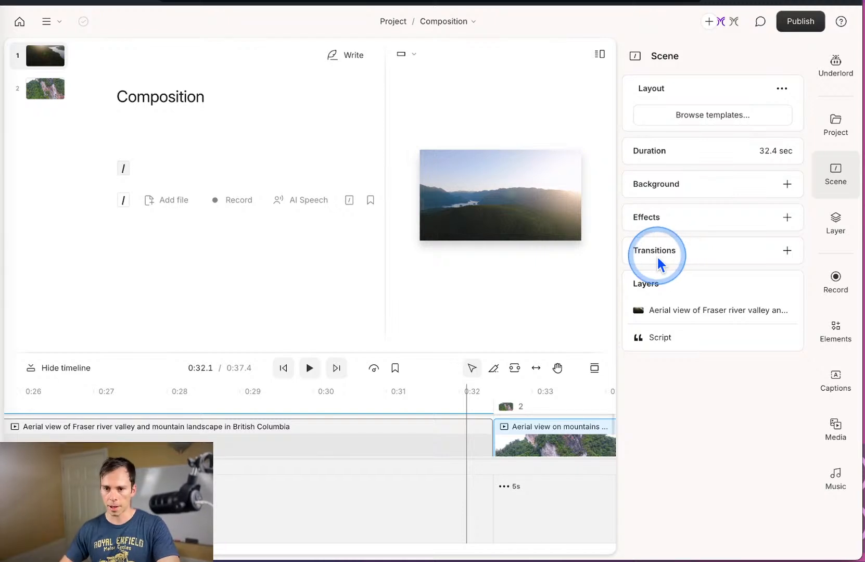
left_click(785, 251)
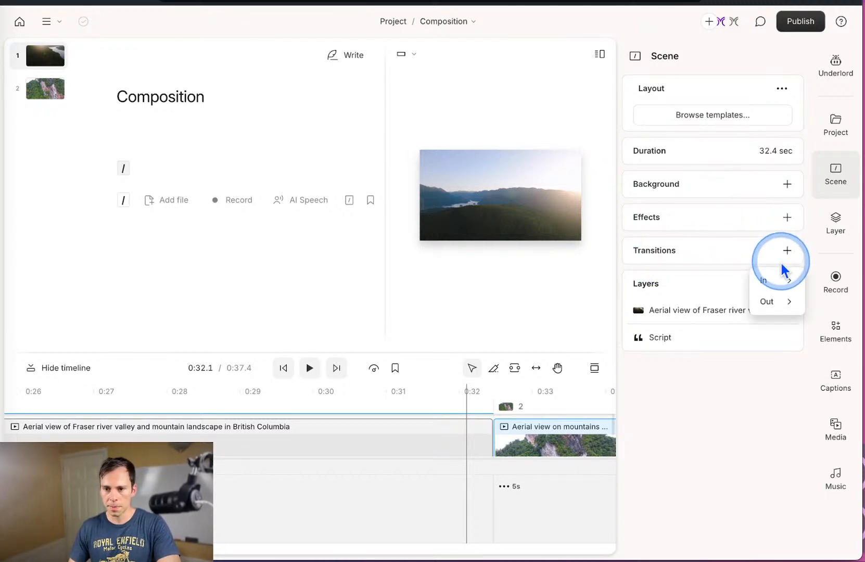
mouse_move(767, 308)
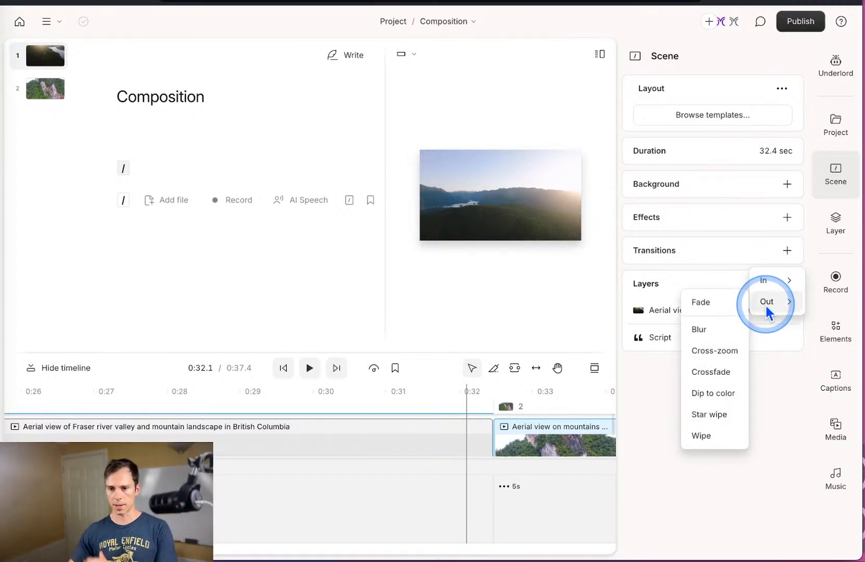
left_click(732, 352)
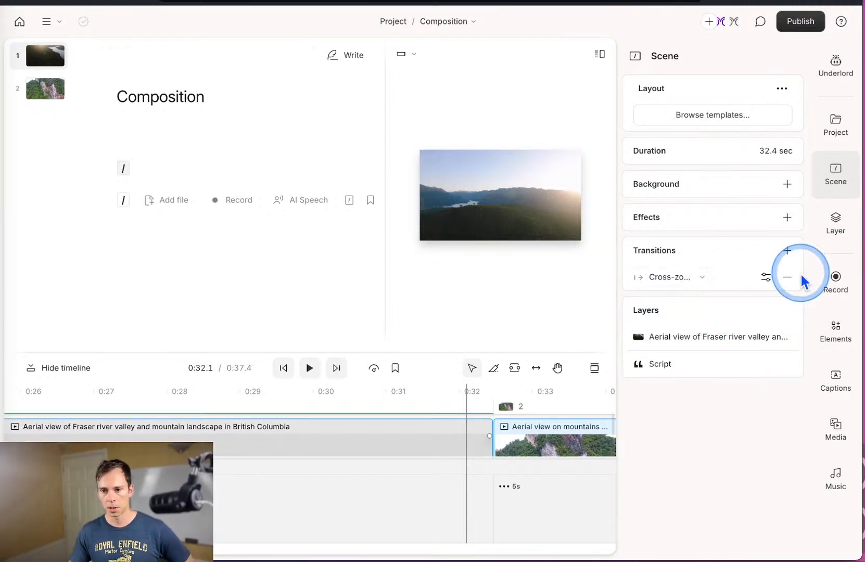
Play the transition between the two scenes and return the playhead to 0:32.0 in scene 1.
left_click(309, 368)
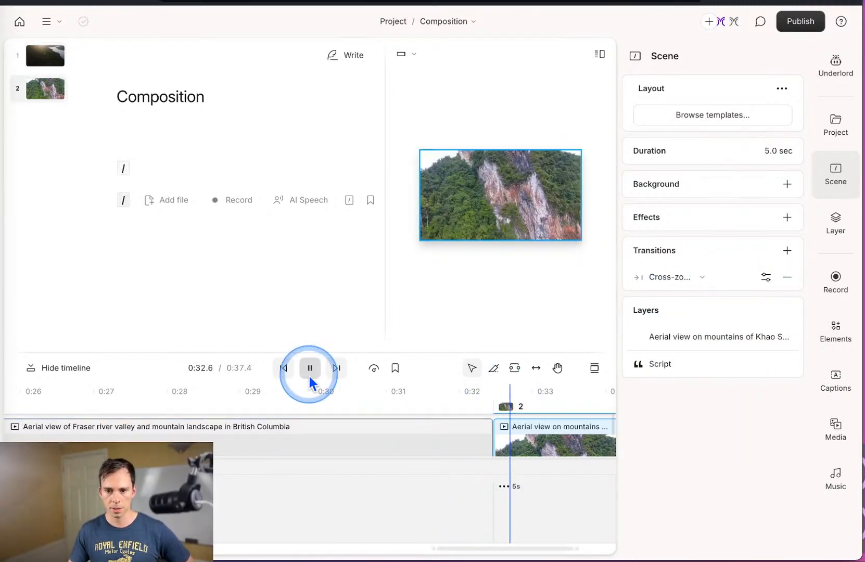
left_click(309, 371)
left_click(491, 436)
left_click(589, 229)
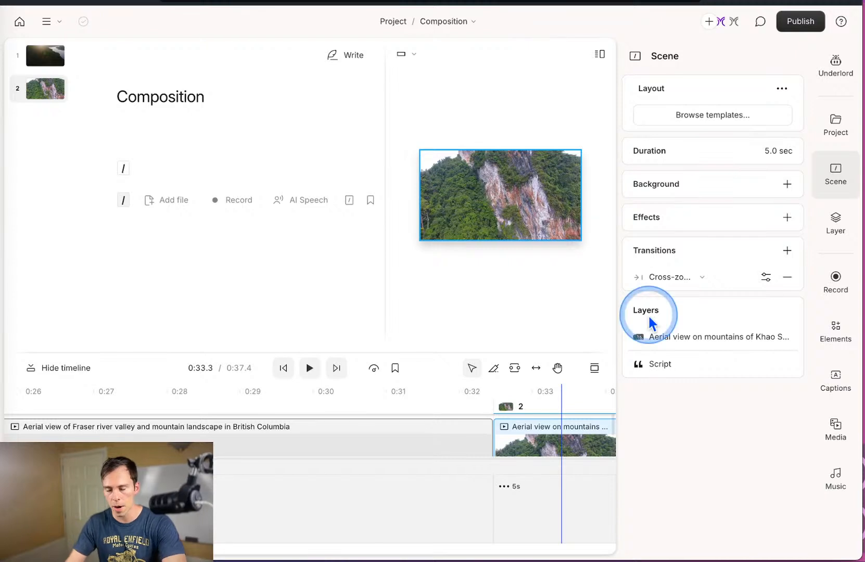
left_click(481, 401)
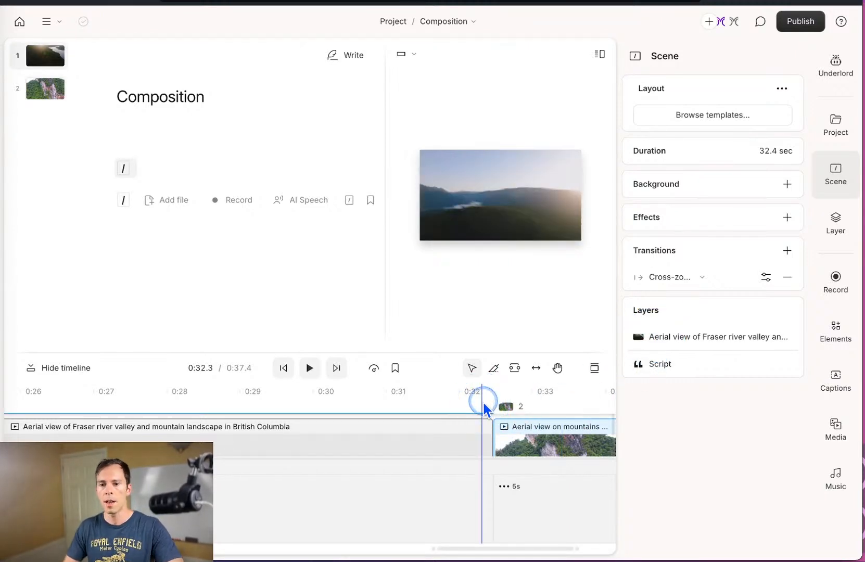
left_click(466, 403)
mouse_move(469, 406)
left_mouse_down()
mouse_move(506, 405)
mouse_move(466, 405)
left_mouse_up()
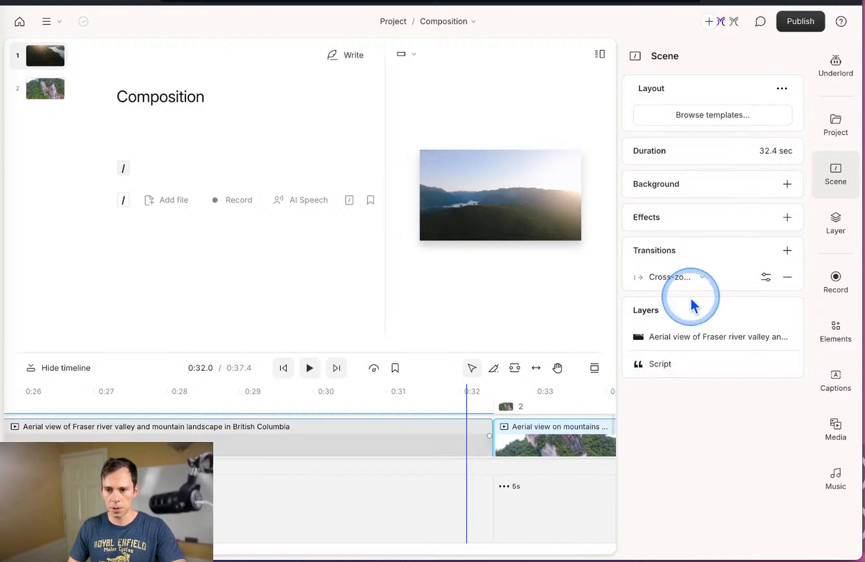
Compare the Cross-zoom settings of scene 1's Transition Out with those of scene 2's Transition In.
left_click(699, 281)
left_click(700, 280)
left_click(763, 277)
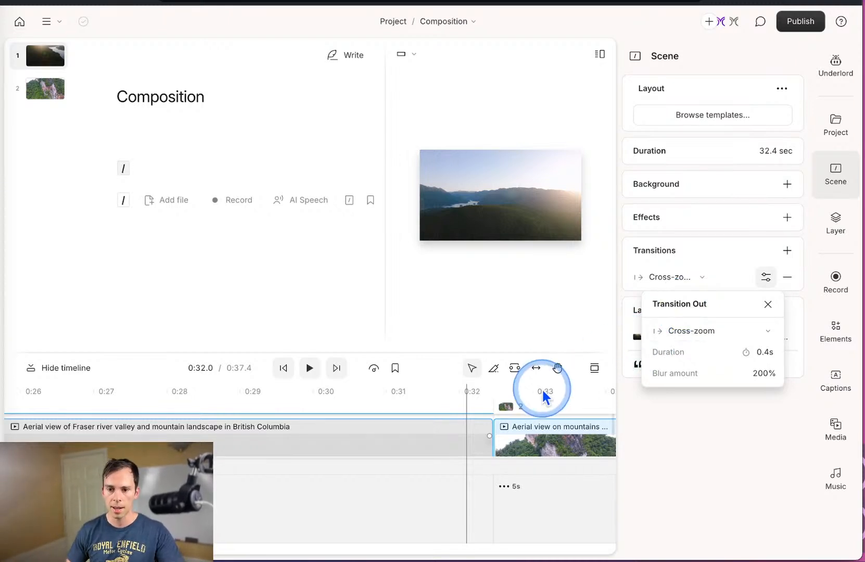
left_click(548, 405)
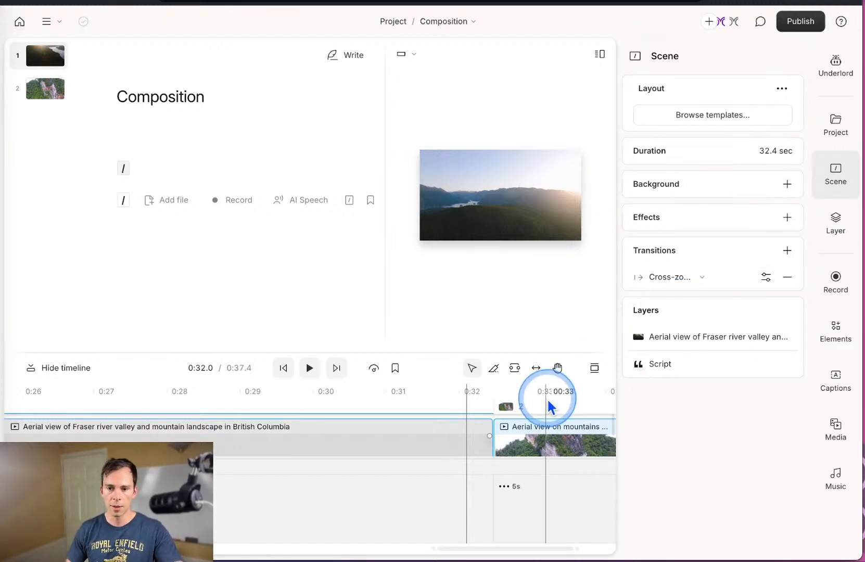
left_click(766, 278)
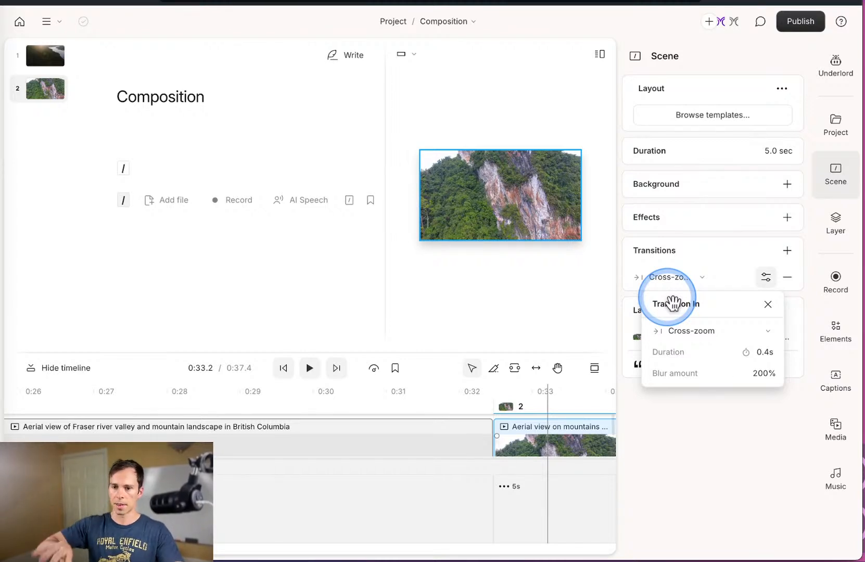
Close the Transition In settings and remove the Cross-zoom transition from scene 2.
left_click(764, 305)
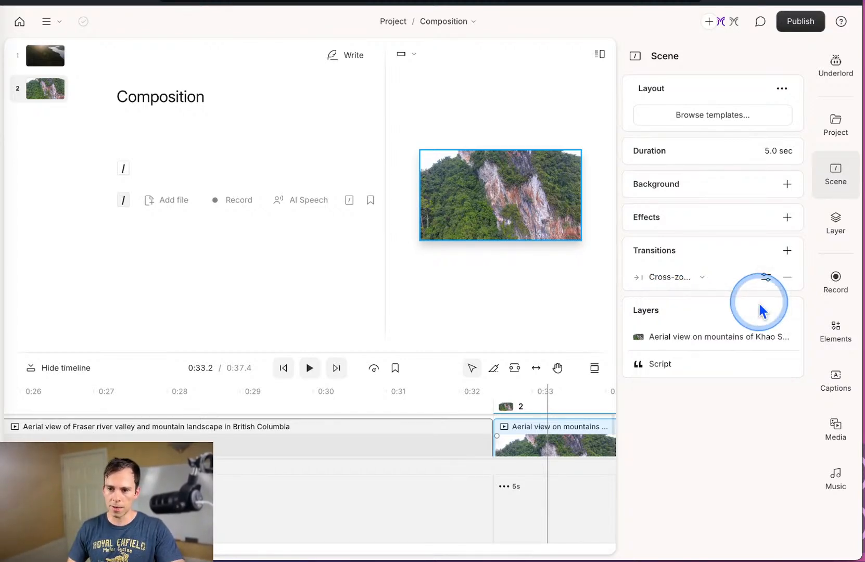
left_click(788, 277)
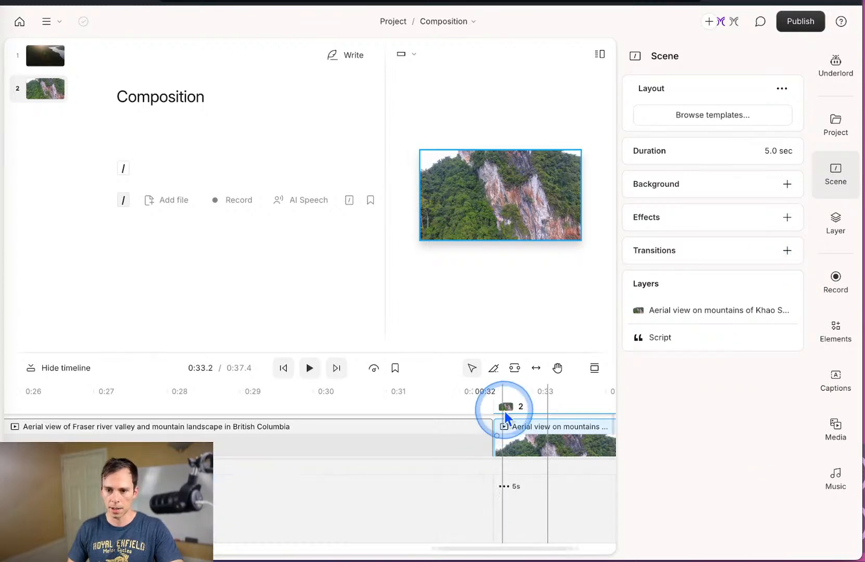
Move the playhead back and forth across the cut between scenes 1 and 2 to compare their transitions and layers, ending at 0:33.5.
left_click(488, 404)
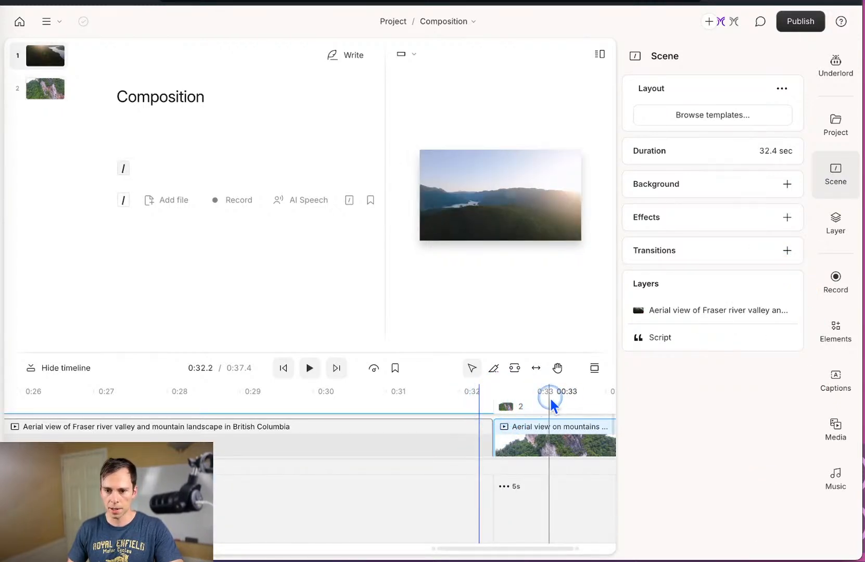
left_click(551, 400)
left_click(466, 392)
left_click(554, 398)
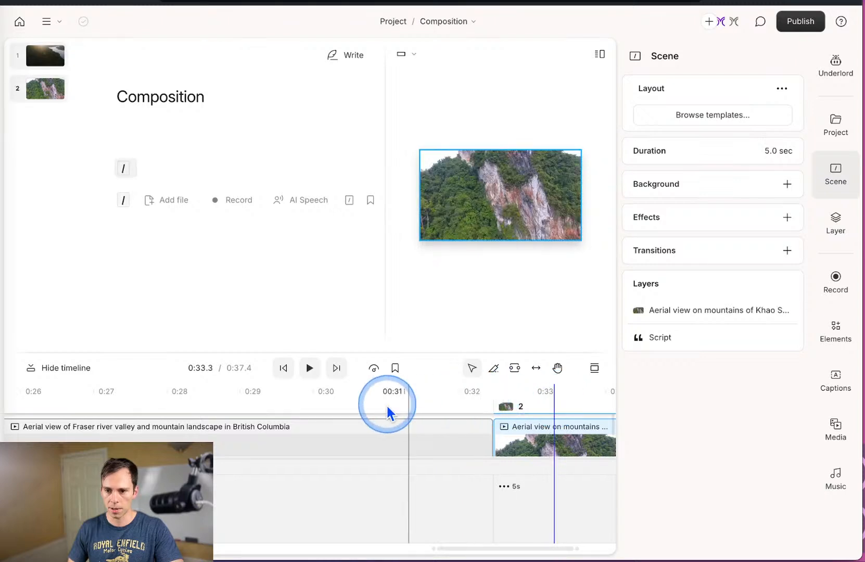
left_click(426, 405)
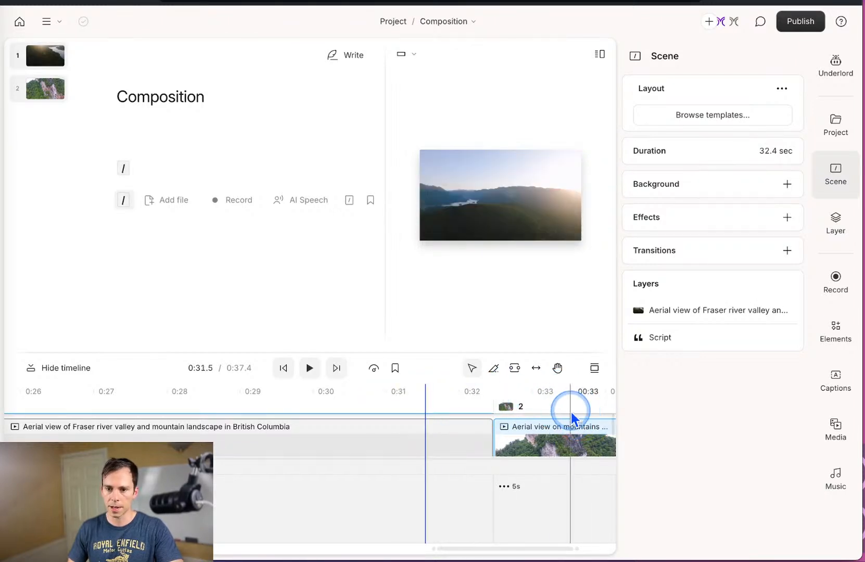
left_click(571, 412)
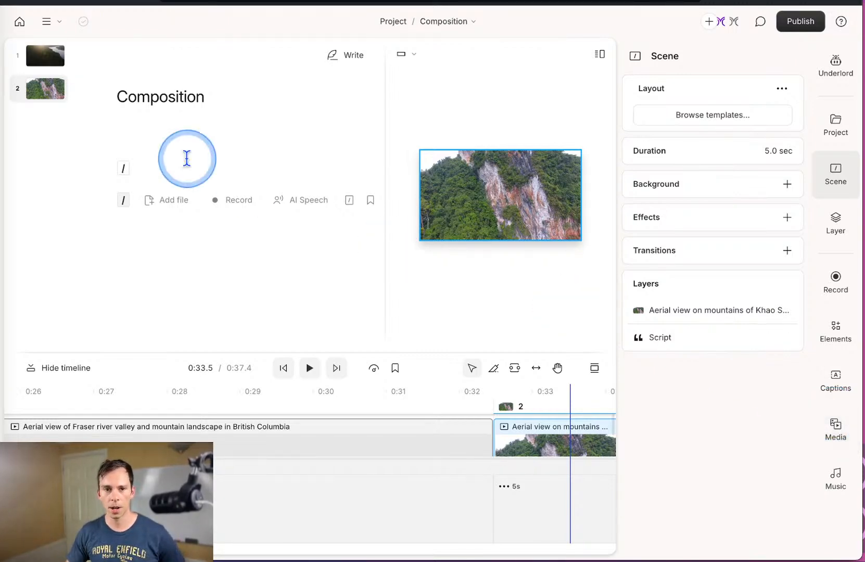
Leave the composition for the Demonstration Projects folder and look through its list of projects.
left_click(20, 21)
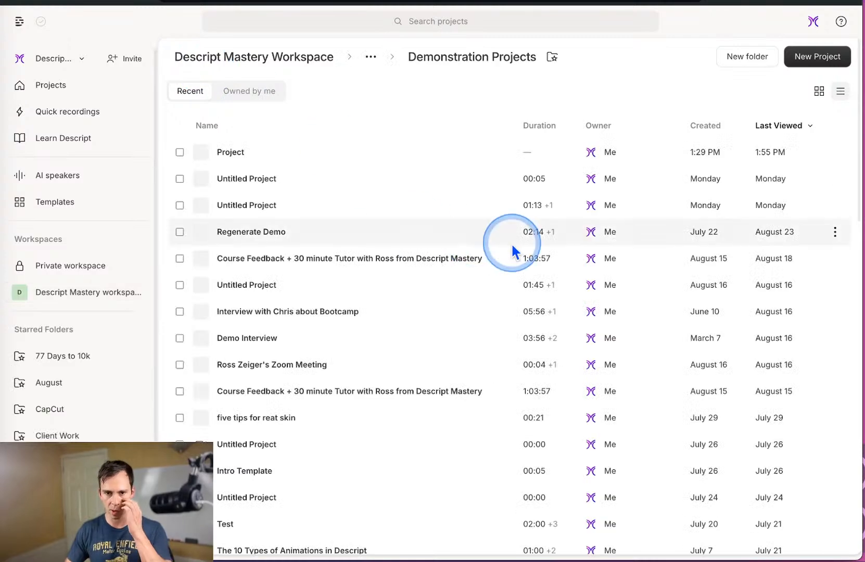
scroll(460, 224, "down", 1)
scroll(461, 228, "down", 2)
scroll(461, 229, "up", 3)
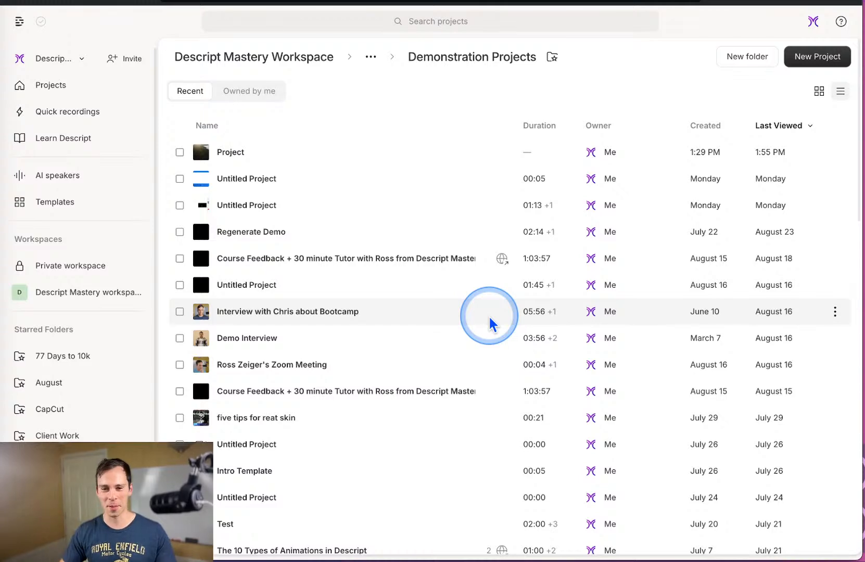
Open the bootcamp interview project from the Demonstration Projects folder.
left_click(343, 322)
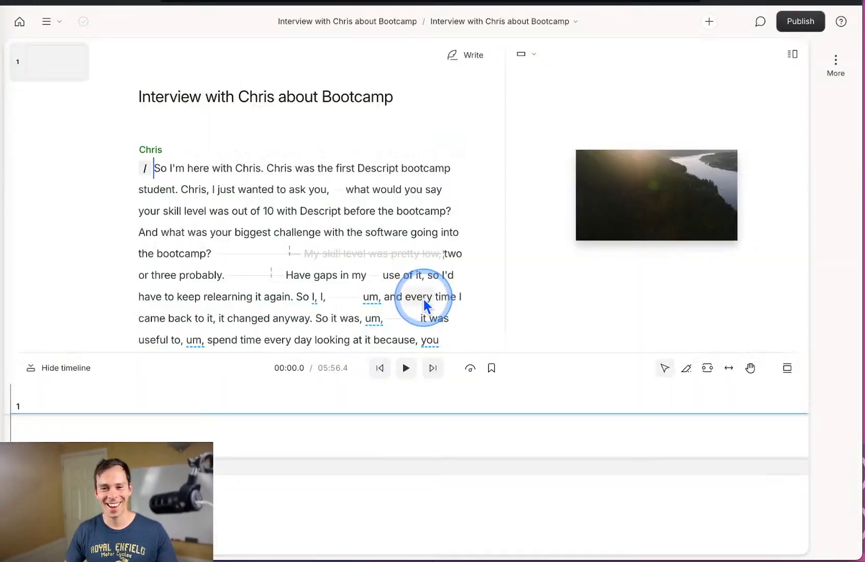
scroll(282, 261, "down", 1)
left_click(160, 505)
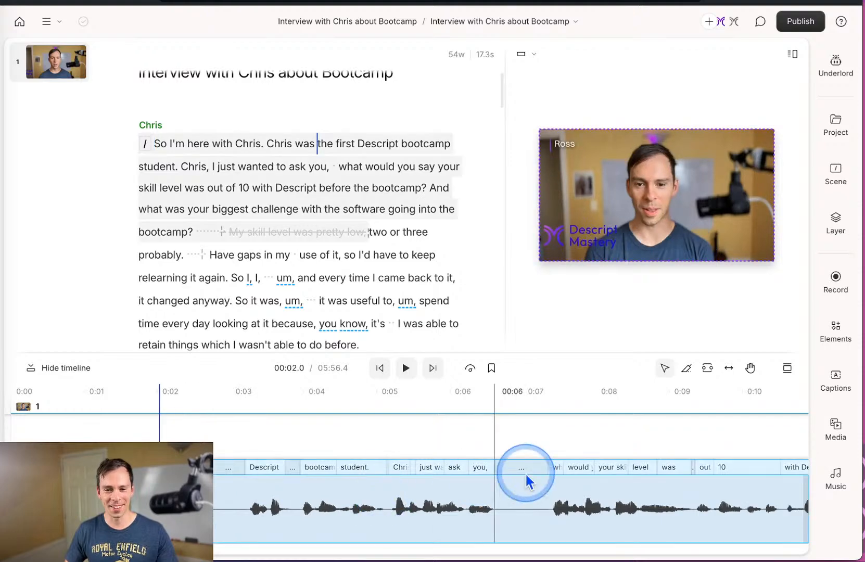
Select and copy the script passage from the opening question through "bootcamp going into it?".
left_click_drag(233, 225, 156, 144)
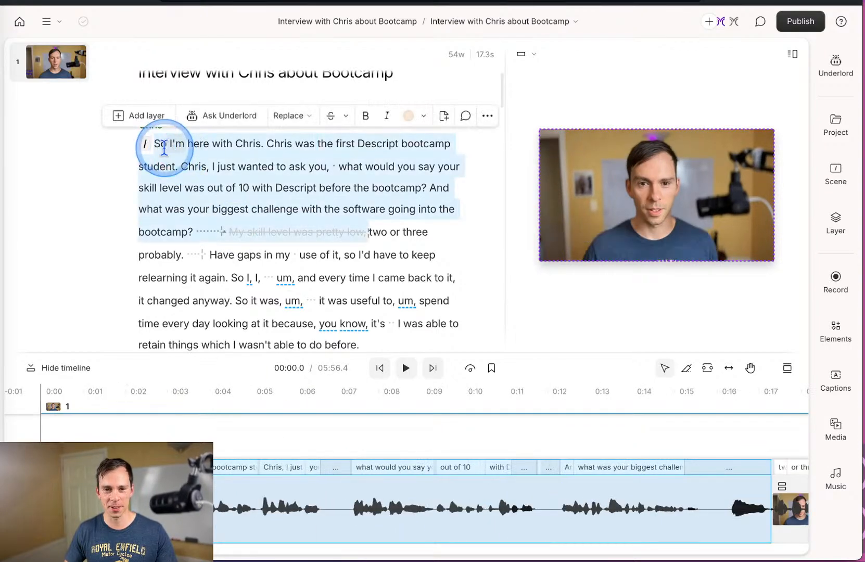
left_click_drag(268, 226, 380, 243)
scroll(264, 275, "up", 8)
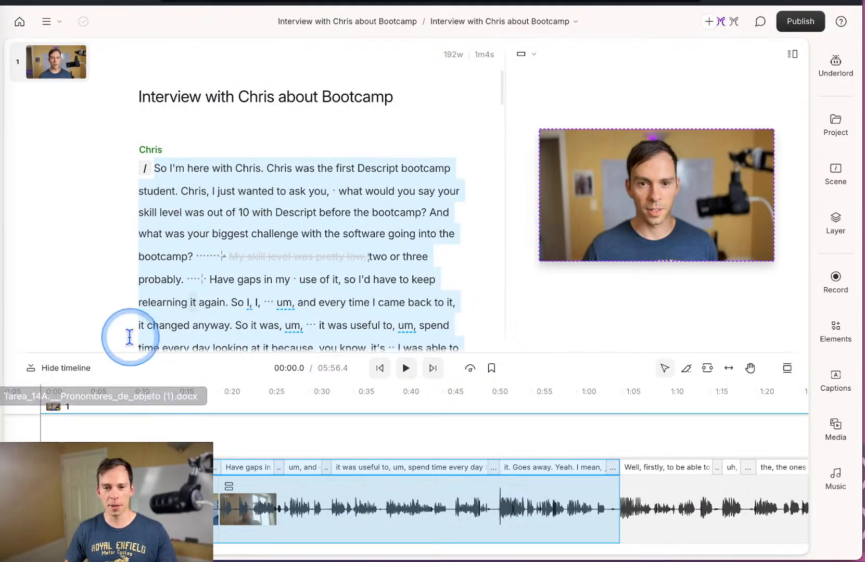
right_click(206, 170)
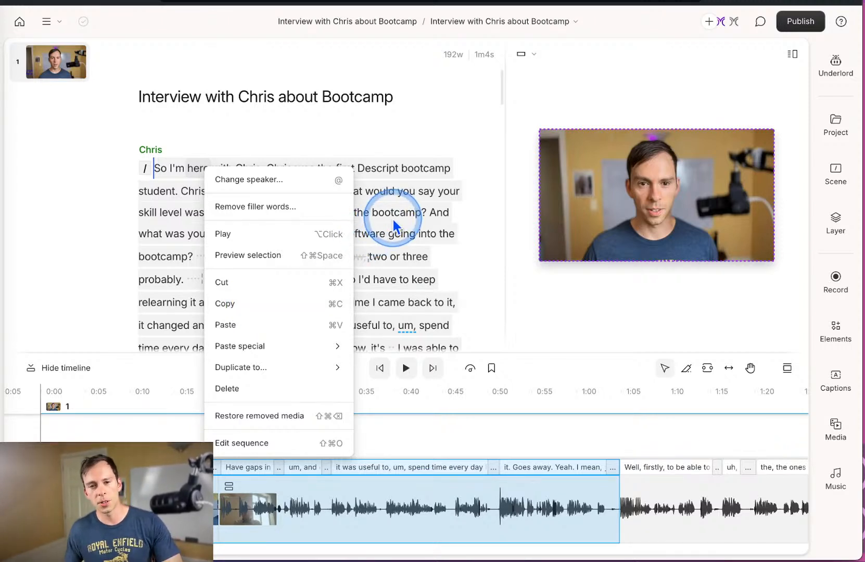
left_click(378, 236)
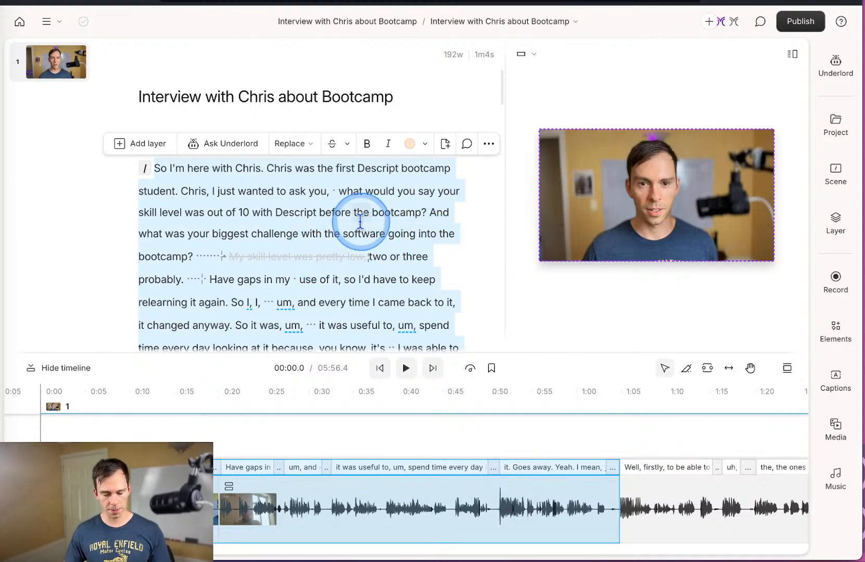
Create a new composition in the interview project and set it to audio only.
left_click(553, 30)
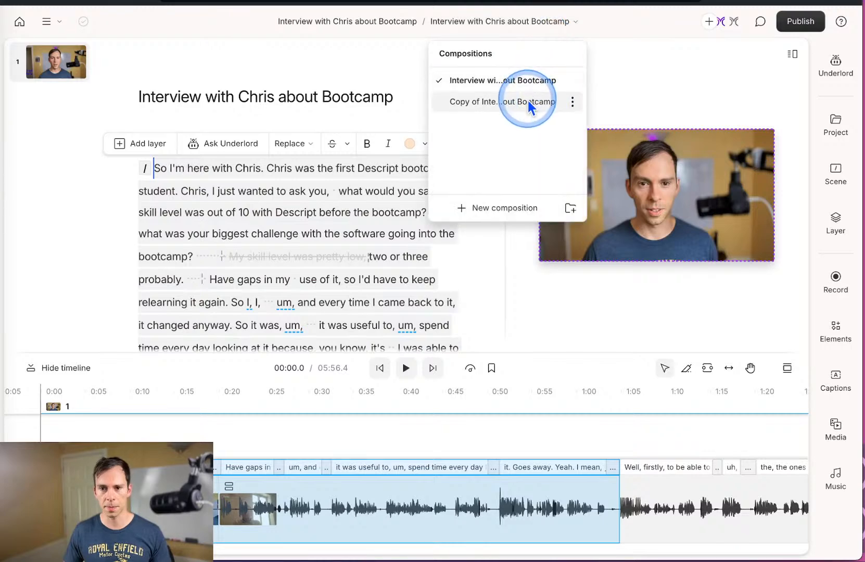
left_click(478, 202)
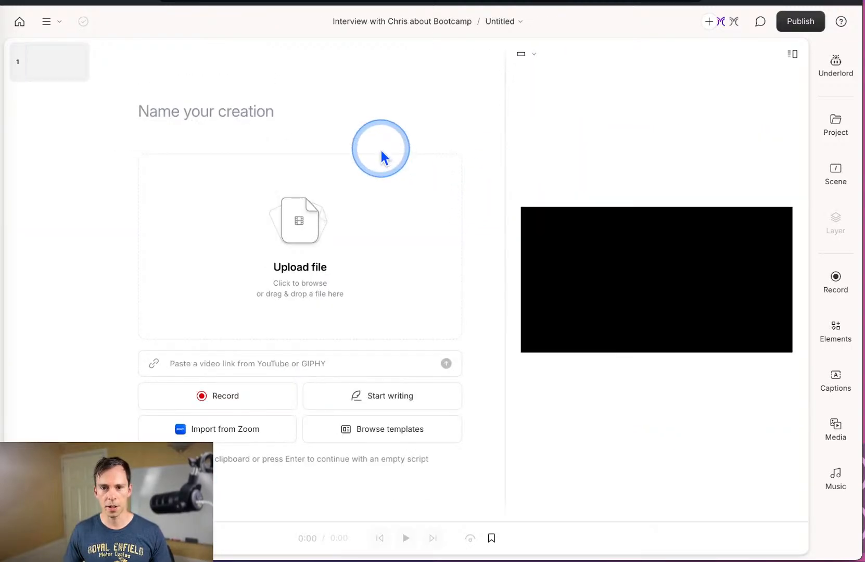
left_click(504, 21)
left_click(628, 123)
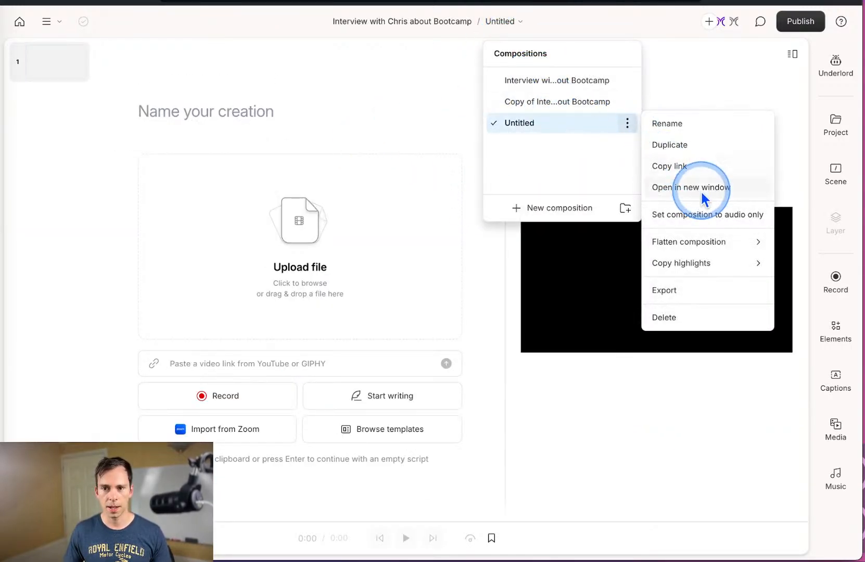
left_click(718, 214)
left_click(336, 148)
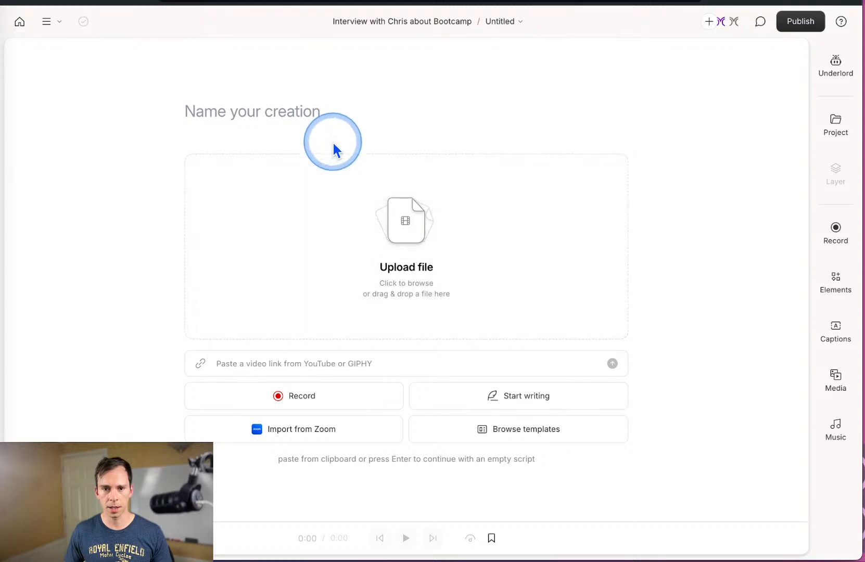
Start an empty script in the new composition without assigning a speaker and paste the copied interview passage.
left_click(493, 411)
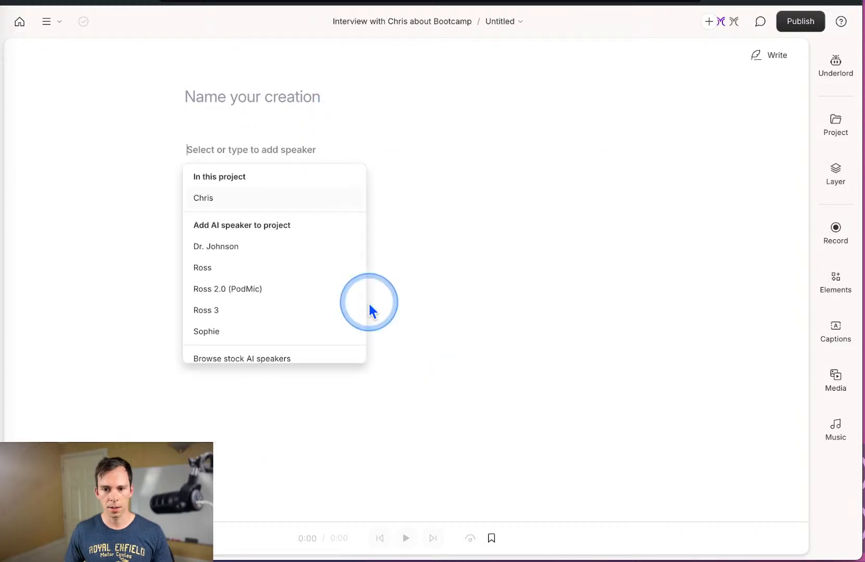
left_click(391, 216)
left_click(253, 176)
key("super+v")
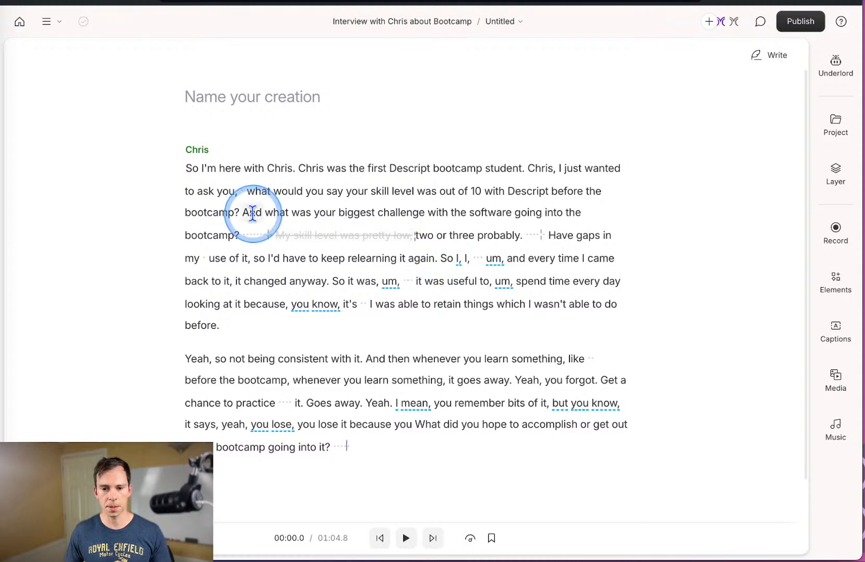
Browse the stock AI speakers and assign Cedric as the speaker of the pasted passage.
left_click(198, 150)
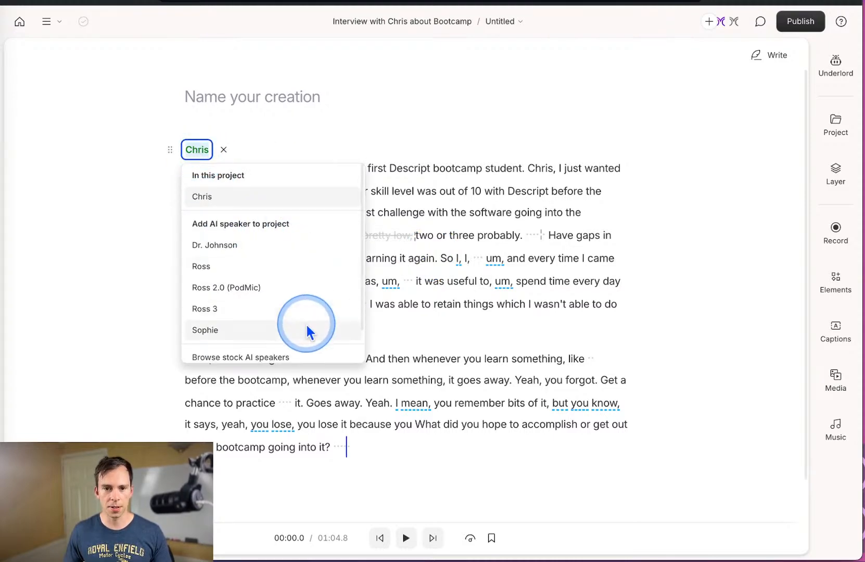
scroll(292, 330, "down", 1)
left_click(210, 334)
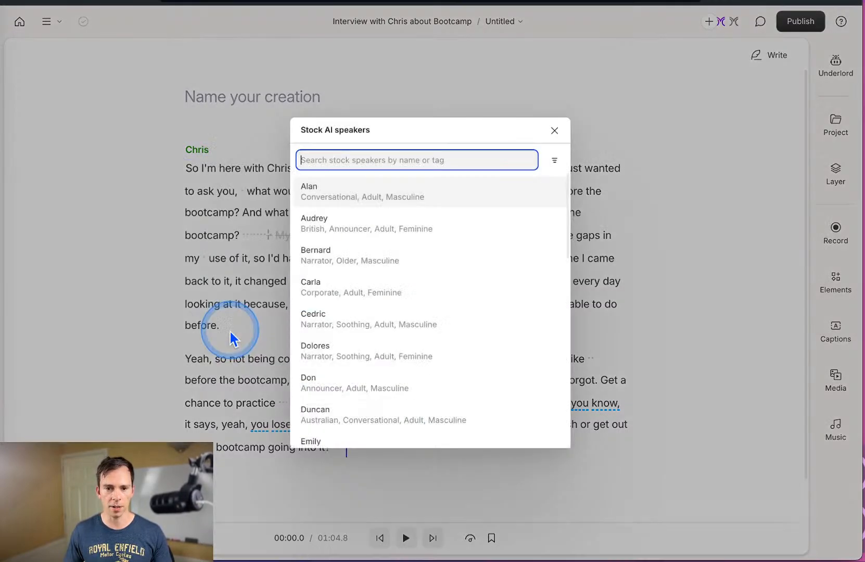
scroll(440, 393, "down", 10)
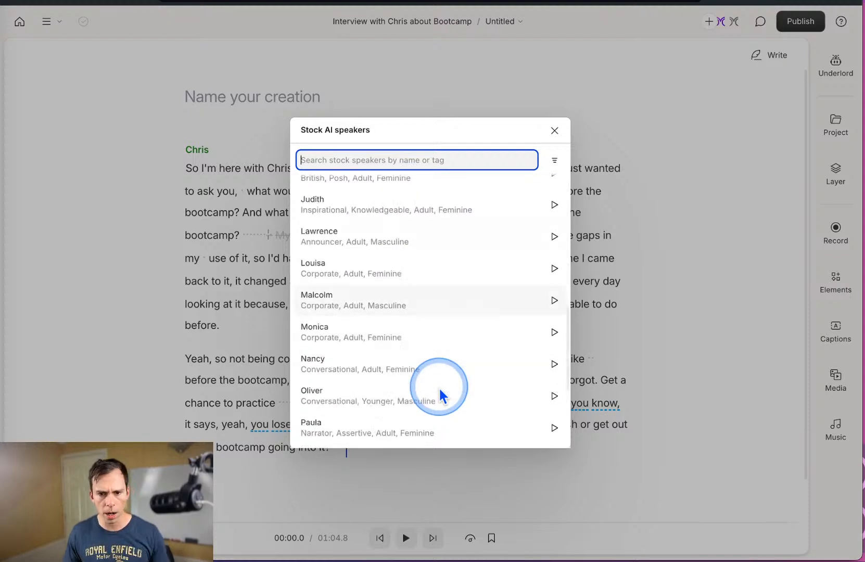
scroll(440, 394, "up", 5)
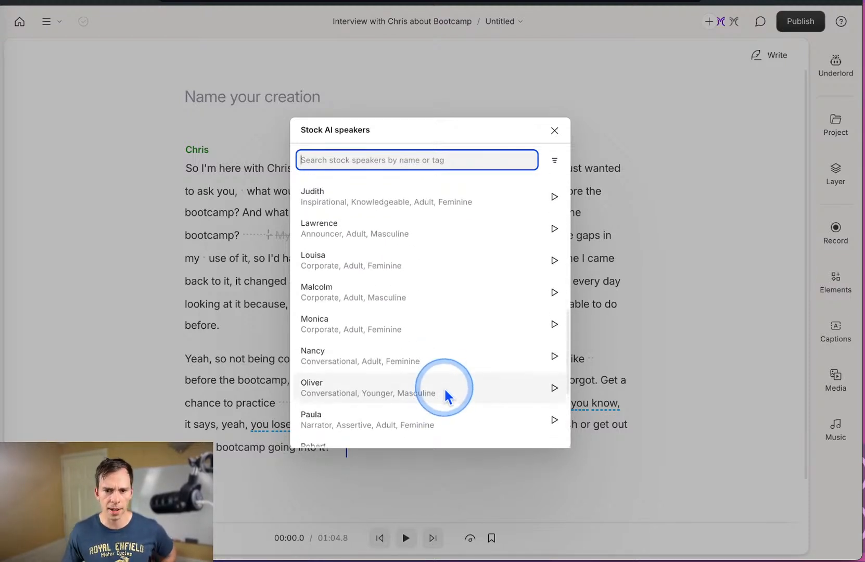
scroll(441, 386, "down", 4)
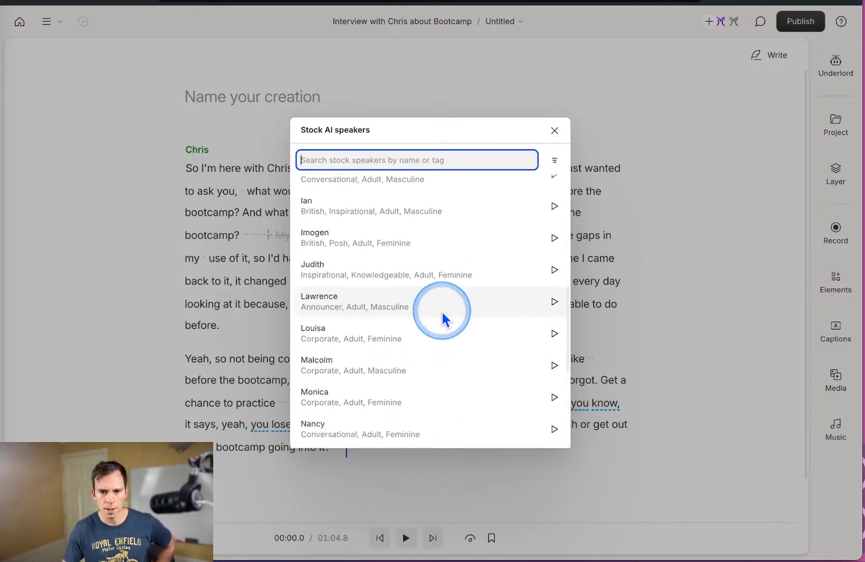
scroll(440, 328, "down", 3)
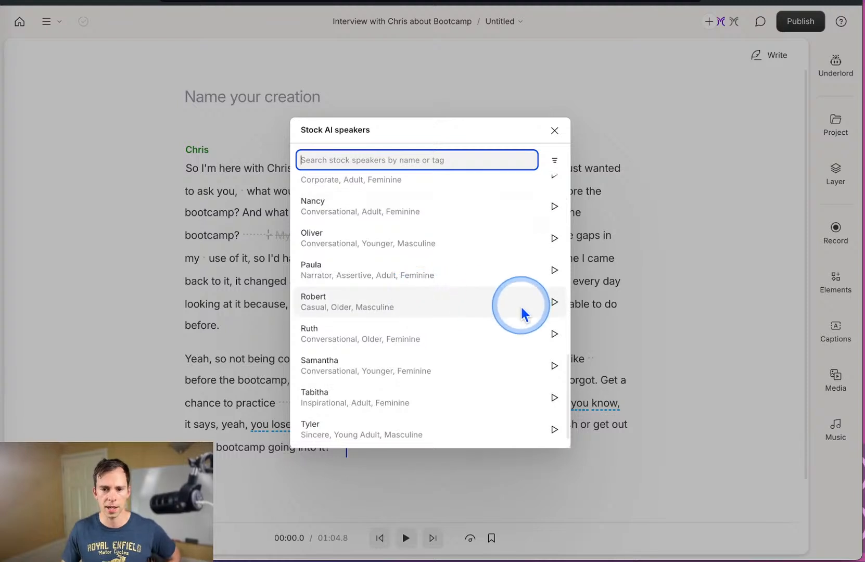
scroll(390, 397, "up", 2)
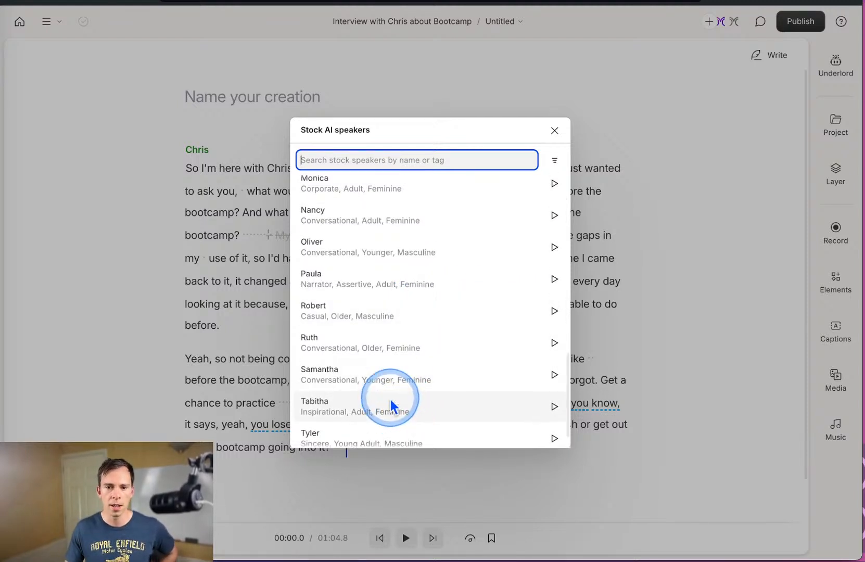
scroll(396, 313, "up", 10)
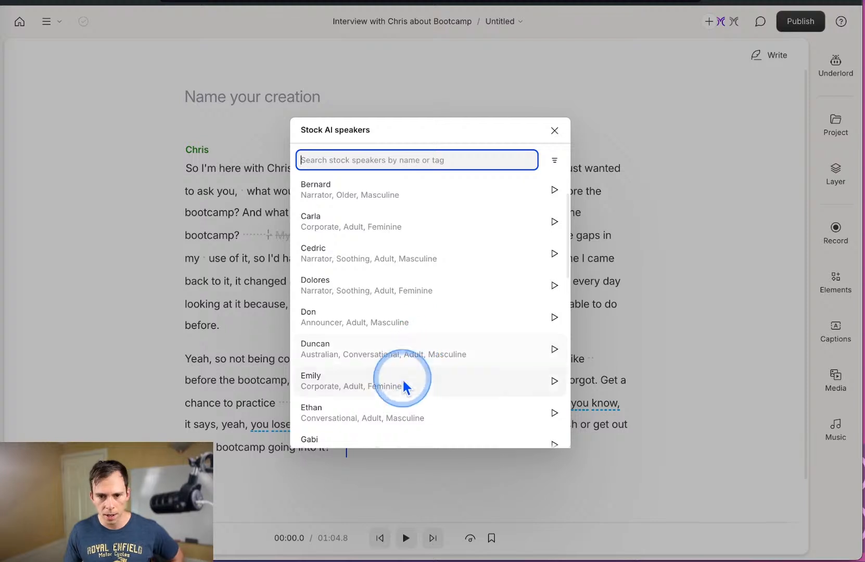
scroll(399, 354, "up", 2)
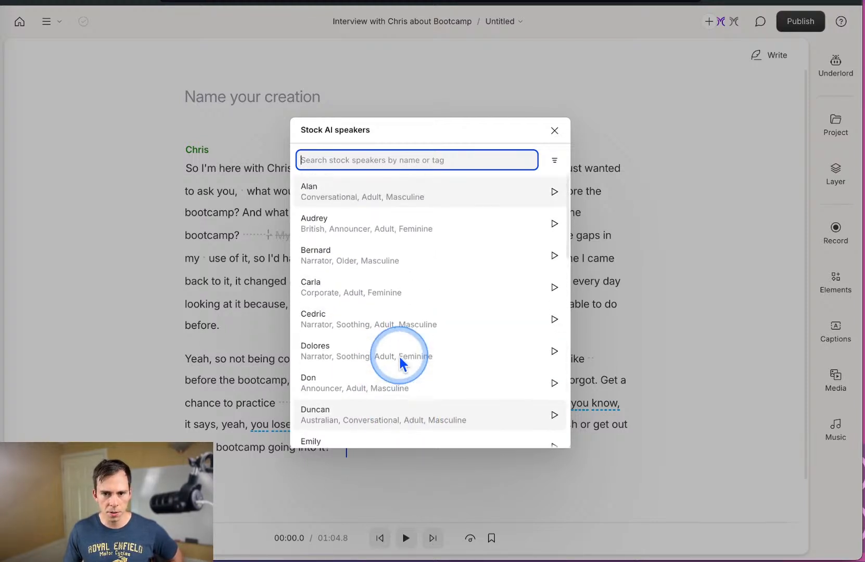
left_click(358, 322)
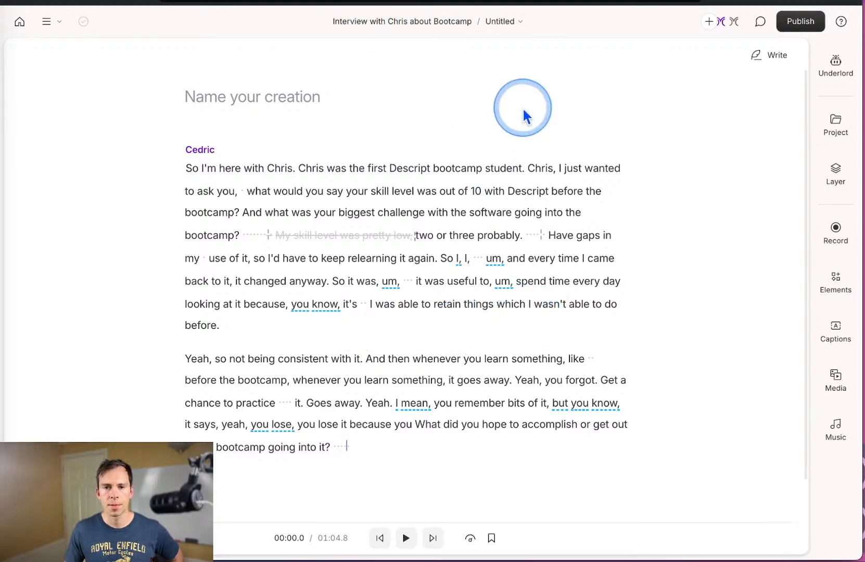
left_click(484, 191)
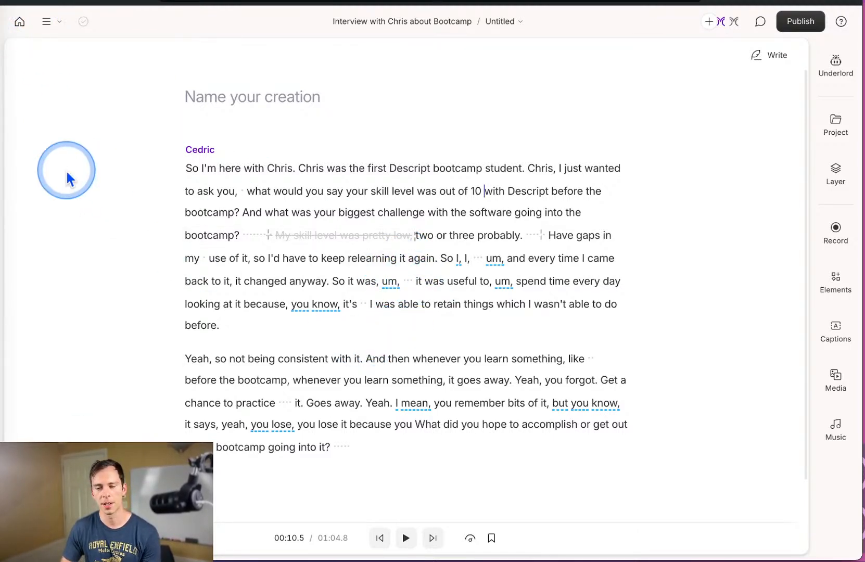
left_click(491, 202)
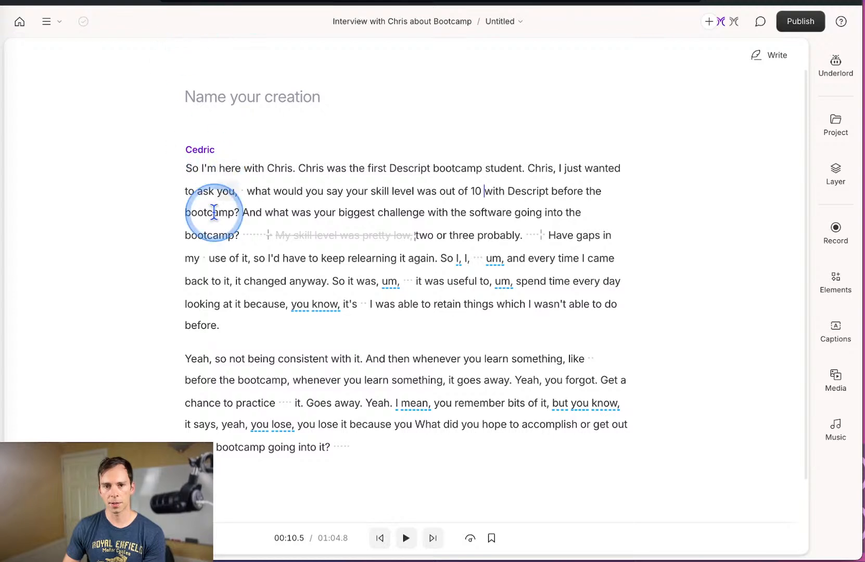
Check the speaker label in the original interview composition and return to the project list.
left_click(502, 24)
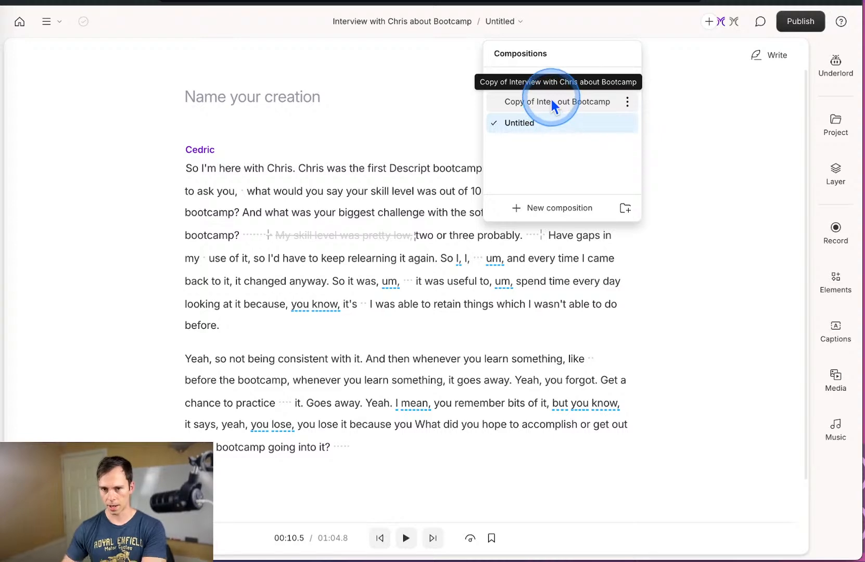
left_click(548, 80)
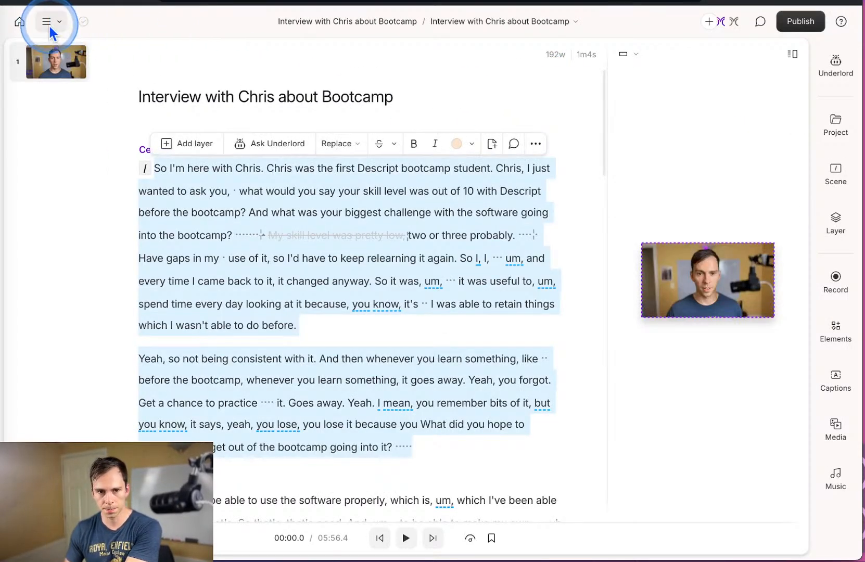
left_click(19, 21)
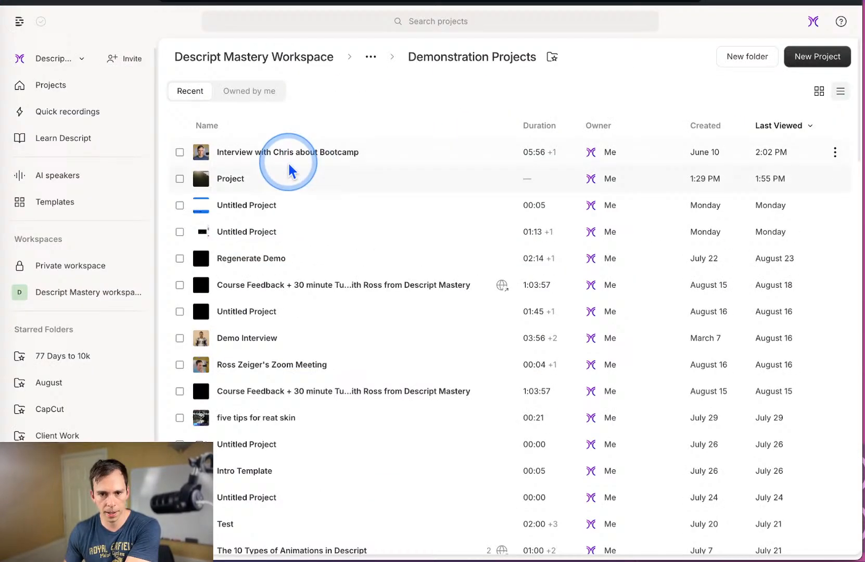
Open the project named "Project" and enlarge its timeline with the playhead at the start.
left_click(257, 178)
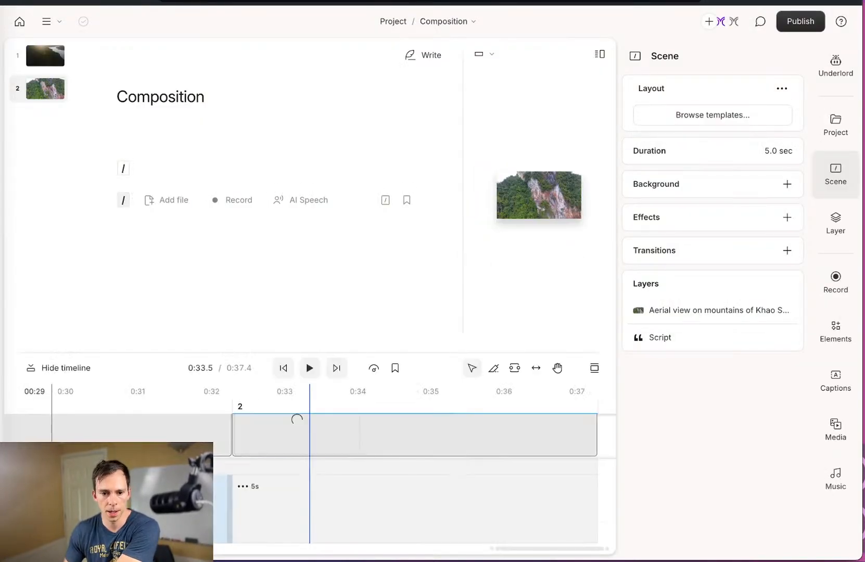
left_click(281, 368)
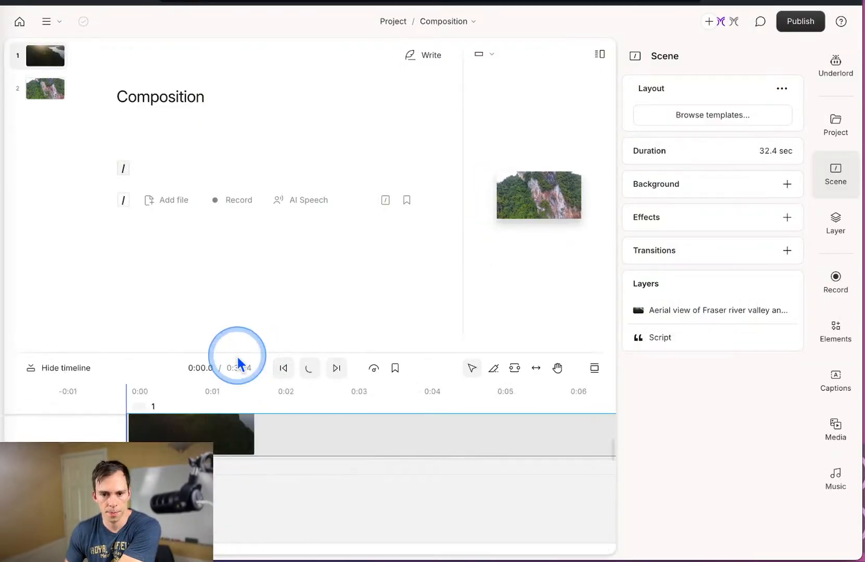
left_click_drag(239, 353, 259, 168)
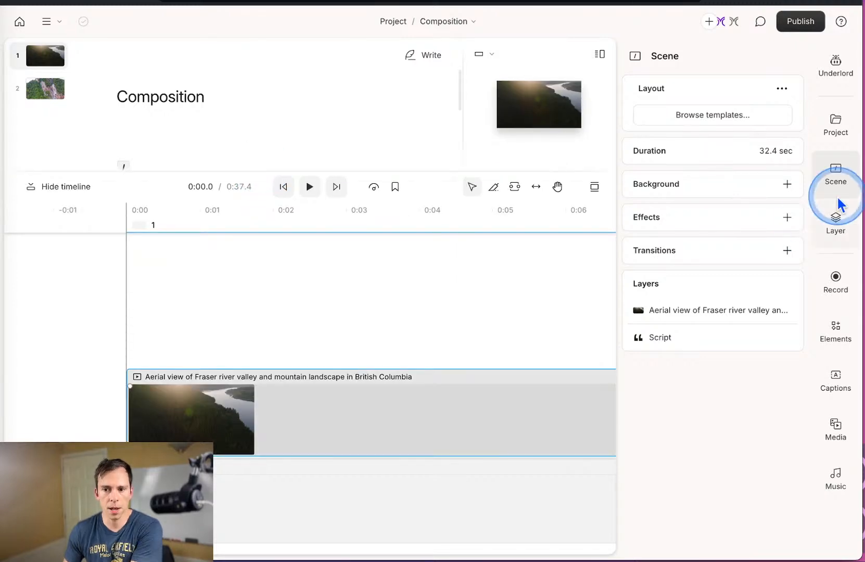
Add the project file "Reggae Is The Answer (Instrumental)" to the composition as a new layer.
left_click(835, 218)
left_click(833, 125)
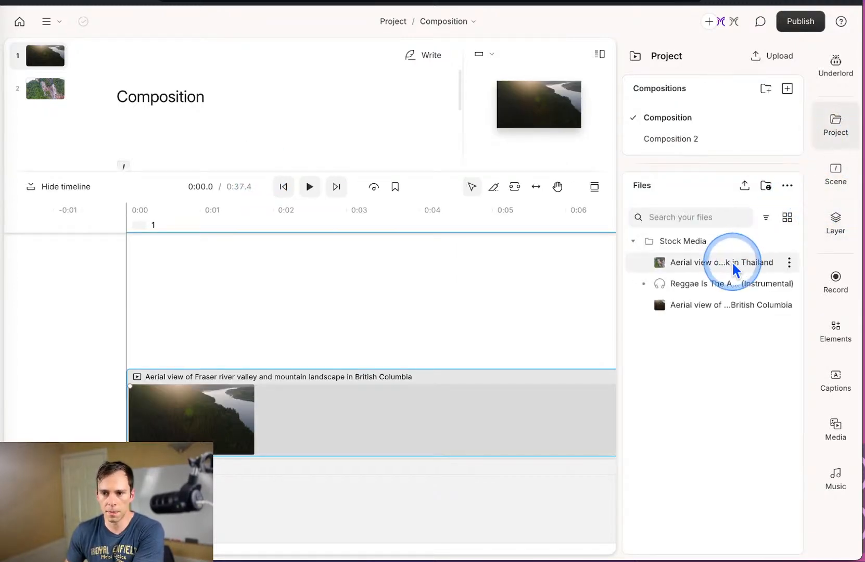
left_click(789, 283)
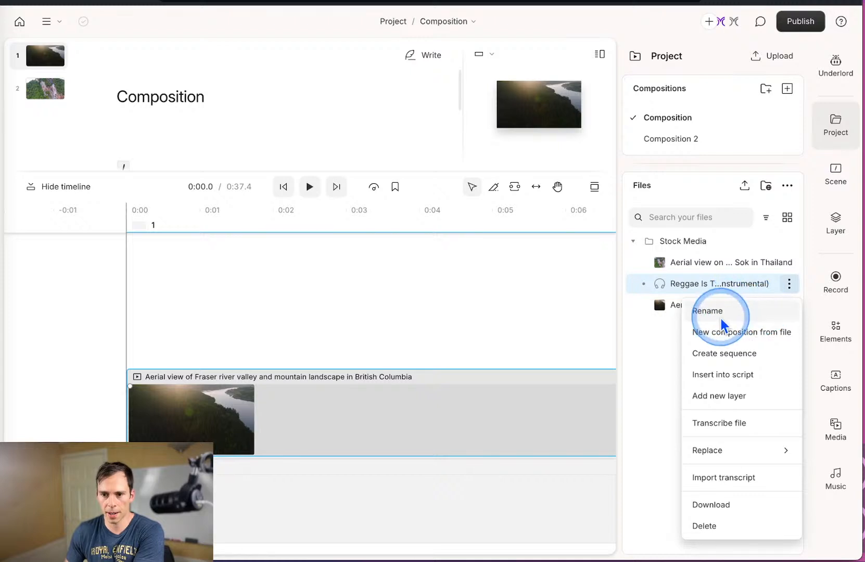
left_click(707, 402)
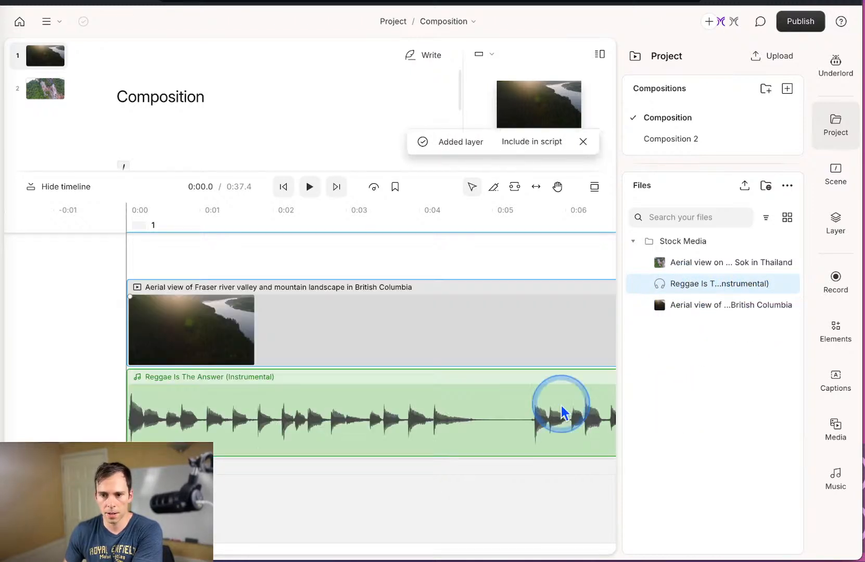
Examine the music clip's extent around the boundary between scenes 1 and 2 and view scene 1's properties.
left_click(370, 411)
scroll(394, 456, "right", 20)
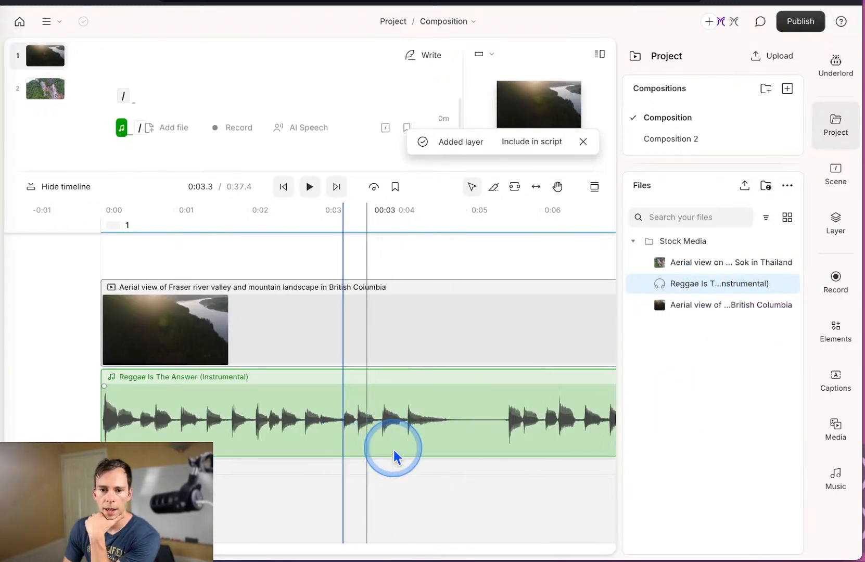
scroll(393, 456, "right", 6)
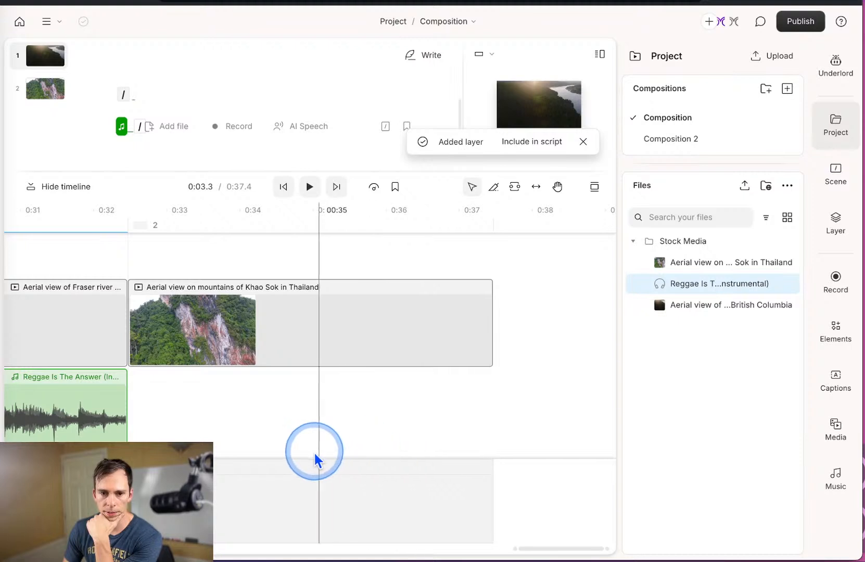
left_click(109, 423)
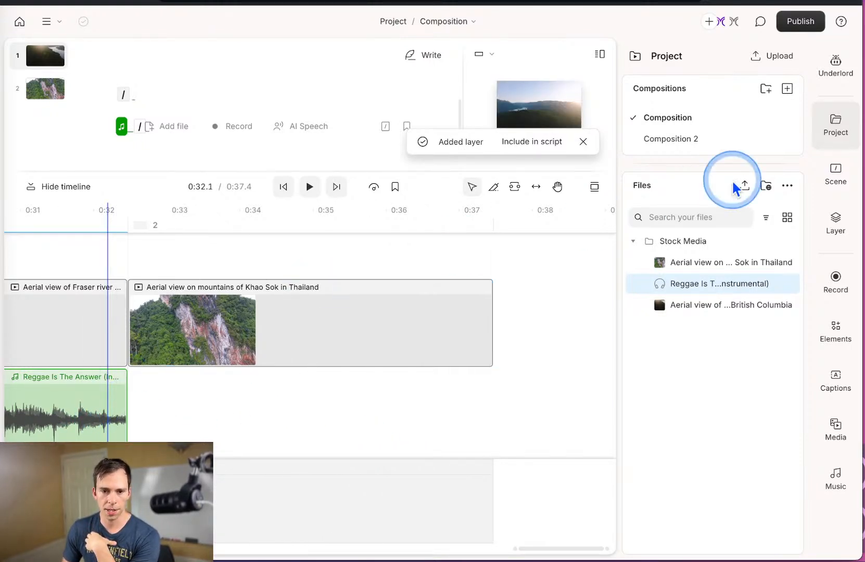
left_click(833, 177)
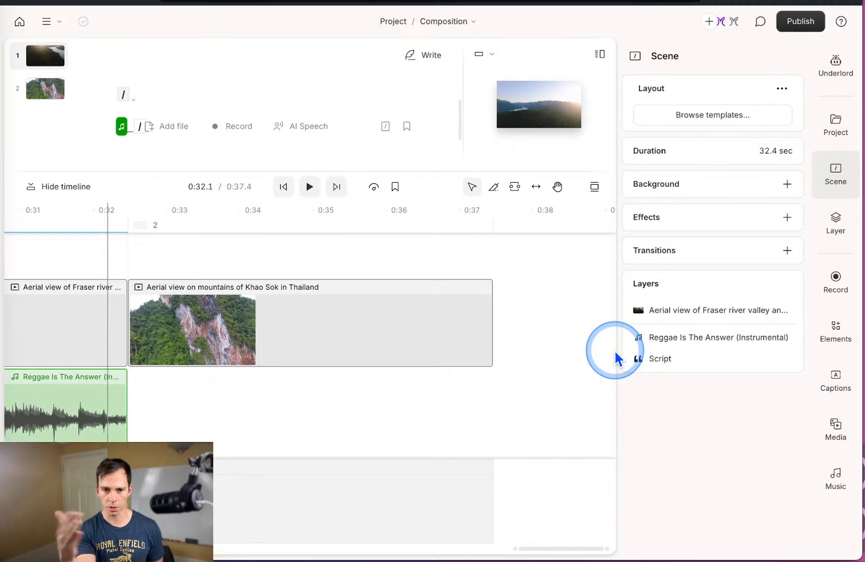
Extend scene 2's script gap to lengthen the scene to about 1 minute 29 seconds.
scroll(591, 372, "down", 10)
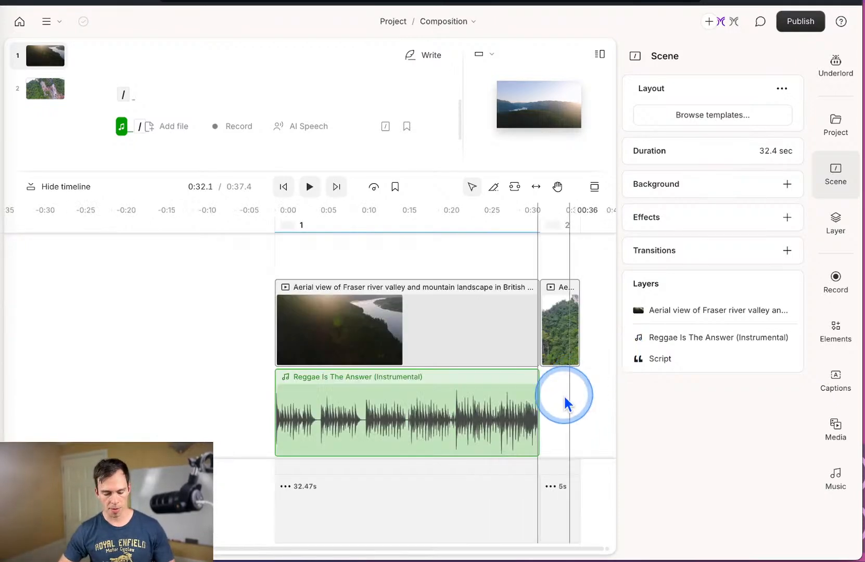
scroll(525, 451, "right", 5)
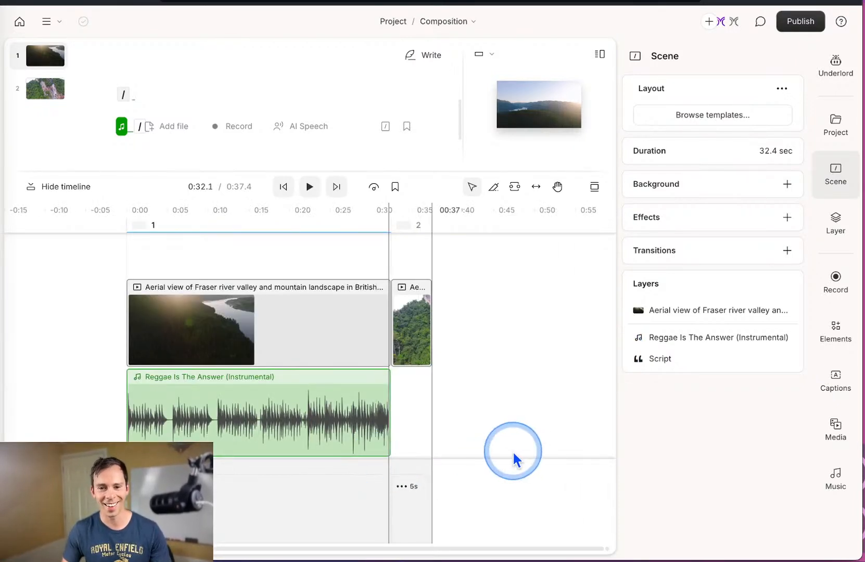
left_click(434, 503)
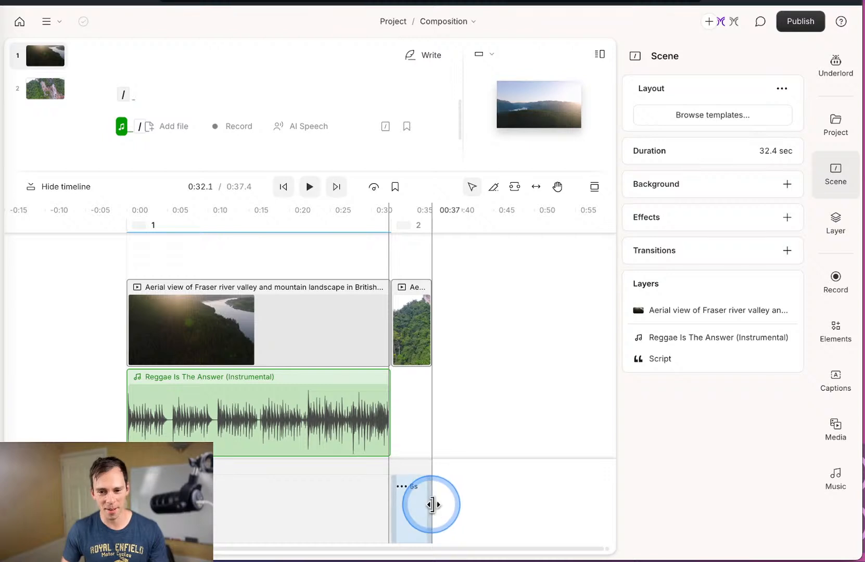
left_click_drag(434, 503, 502, 489)
scroll(400, 470, "right", 10)
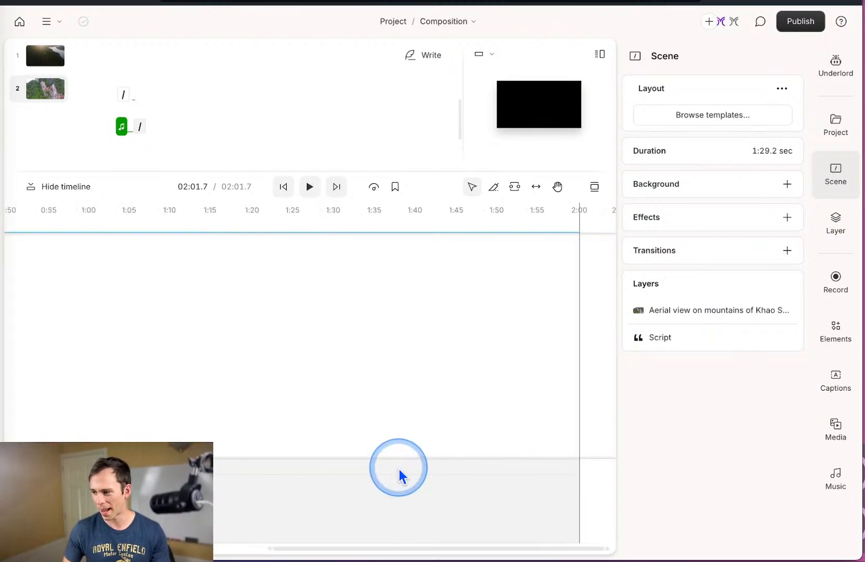
scroll(243, 475, "down", 5)
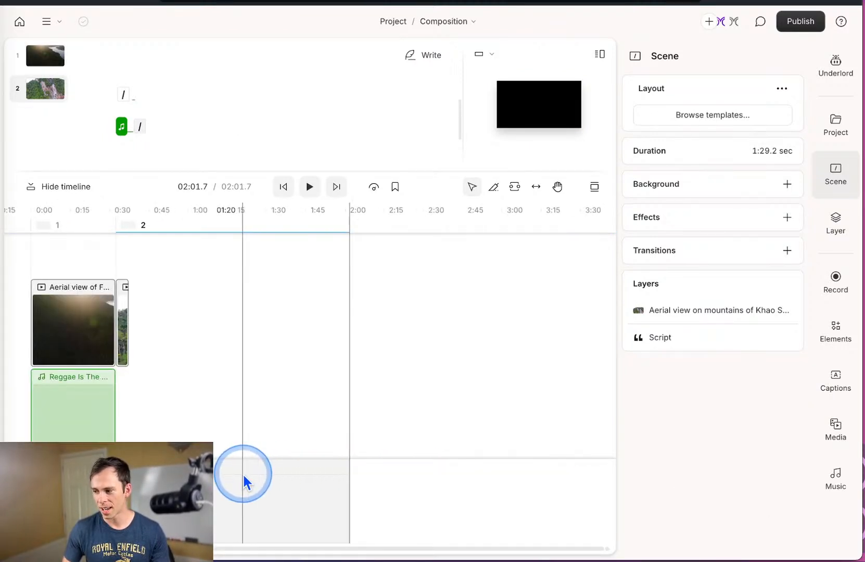
scroll(238, 437, "left", 3)
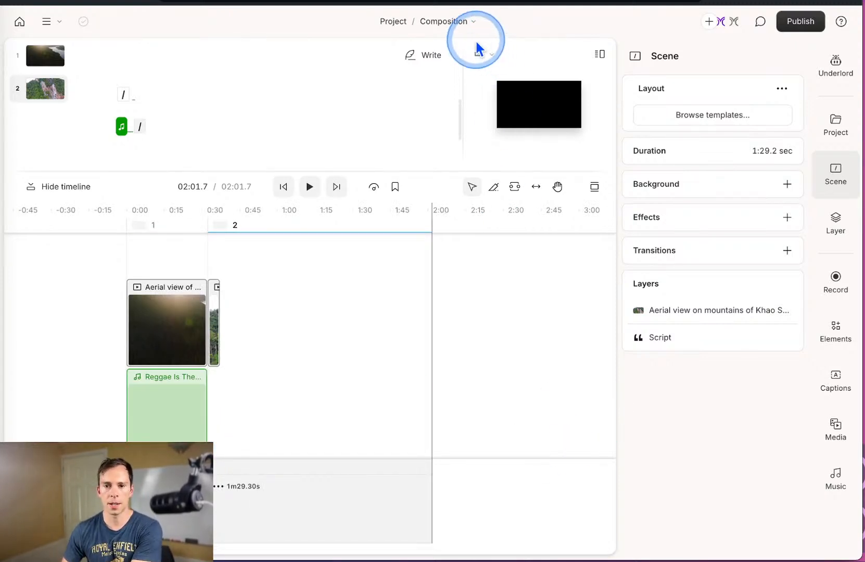
Create a new composition in the project and set it to audio only.
left_click(472, 24)
left_click(482, 206)
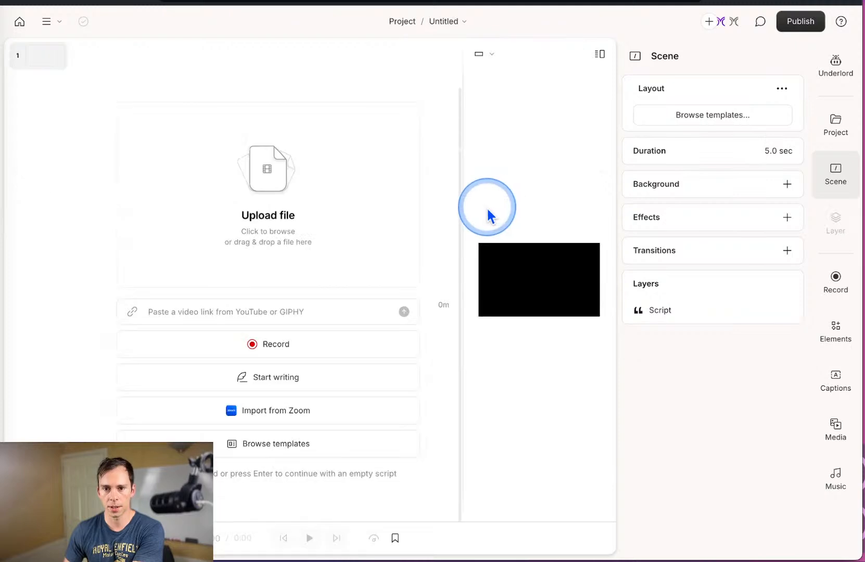
left_click(449, 23)
left_click(572, 123)
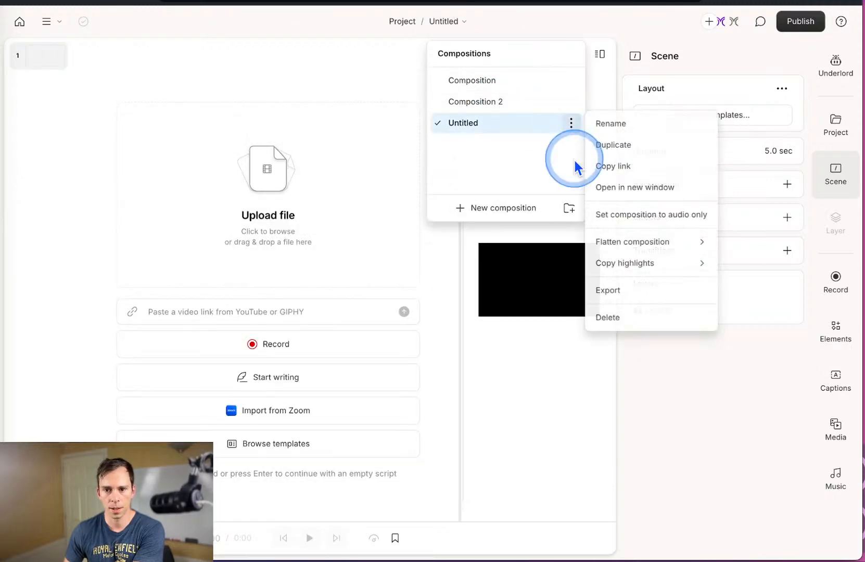
left_click(641, 213)
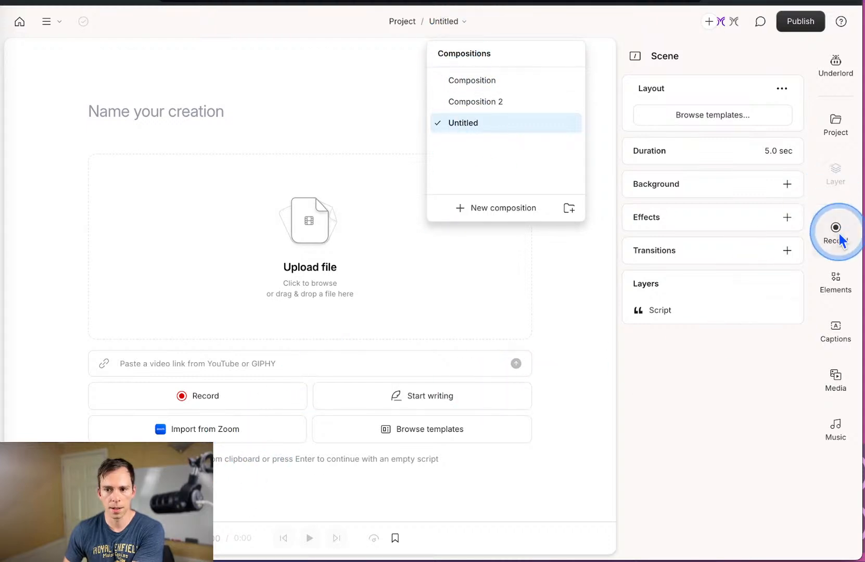
Add the stock track "Reggae Is The Answer (Instrumental)" to the untitled composition and enlarge the timeline.
left_click(831, 425)
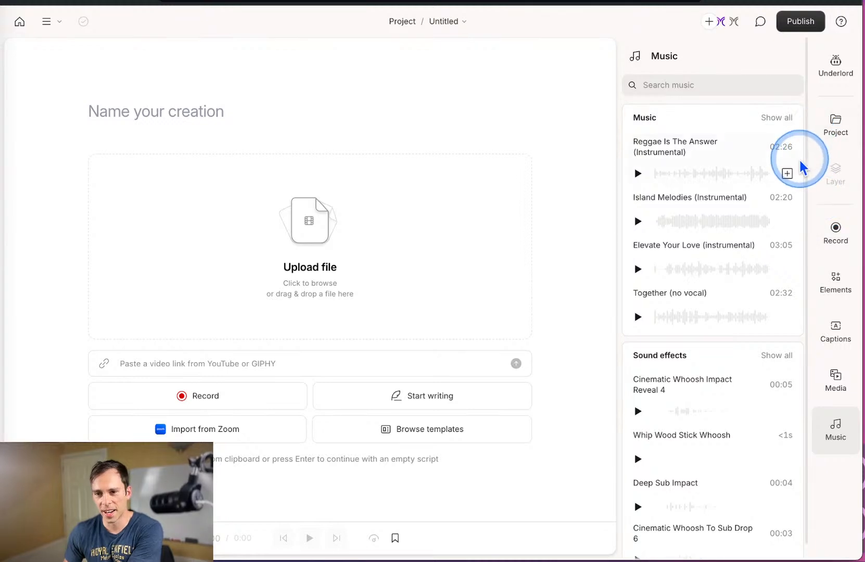
left_click(788, 172)
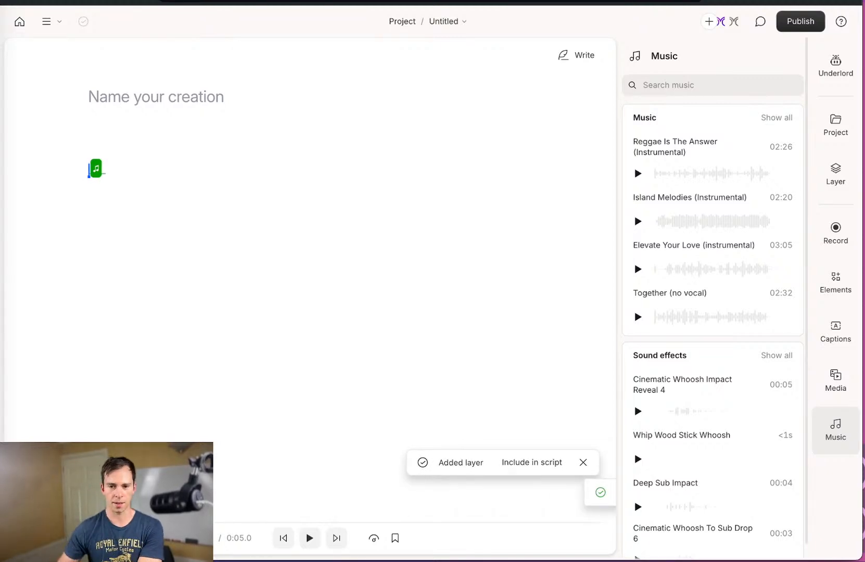
left_click_drag(299, 349, 328, 102)
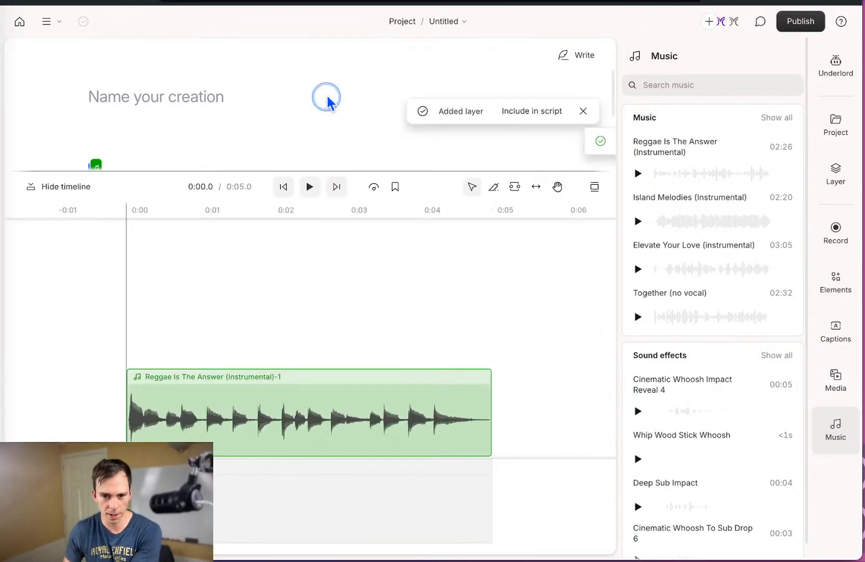
Extend the script gap under the music in stages until the composition is about 6 minutes 40 seconds long.
scroll(296, 436, "down", 2)
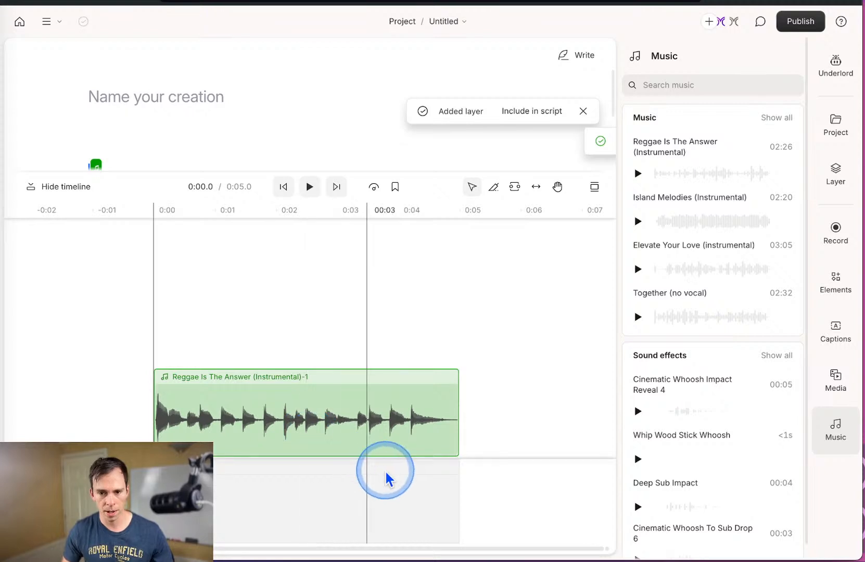
left_click_drag(459, 512, 864, 499)
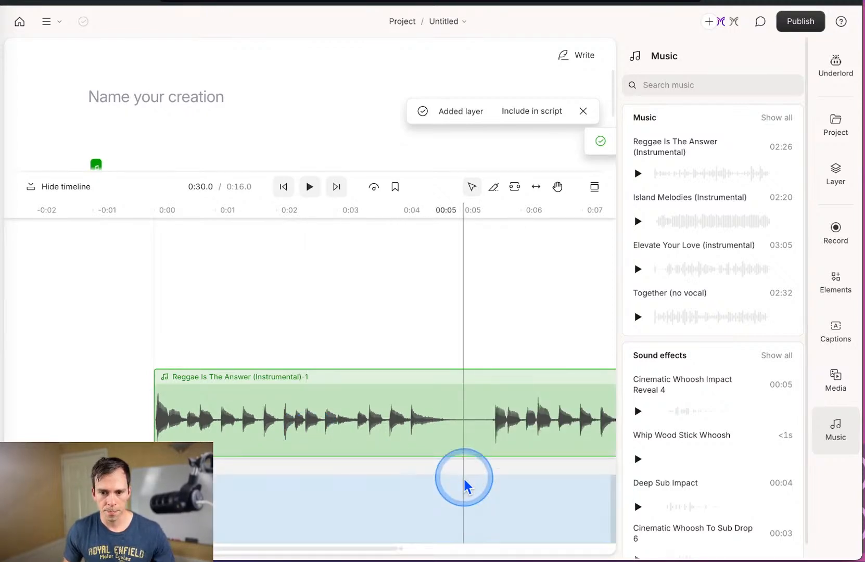
scroll(466, 485, "down", 2)
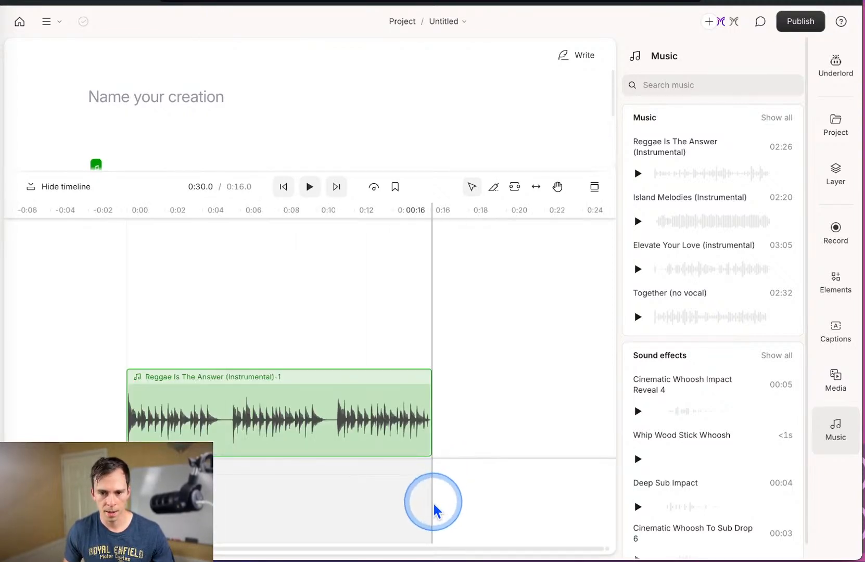
left_click_drag(436, 510, 863, 490)
scroll(465, 439, "right", 10)
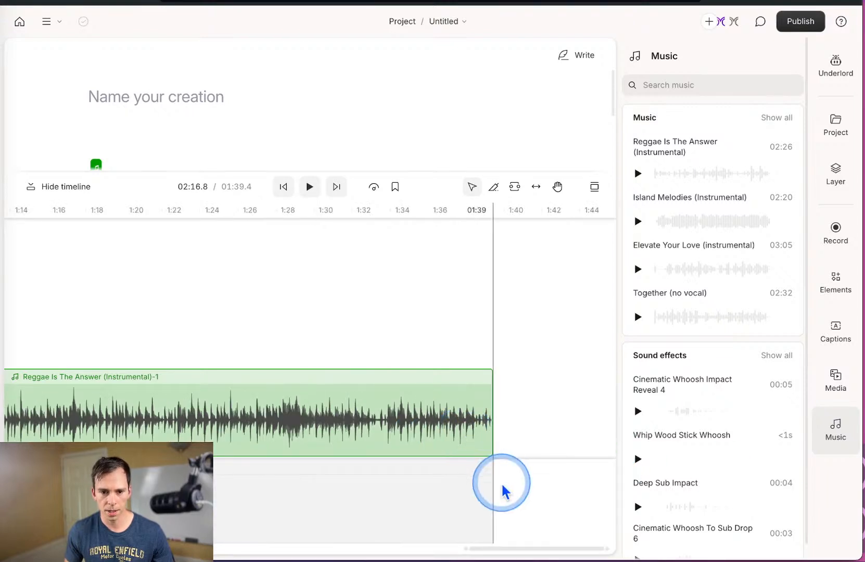
left_click_drag(492, 489, 641, 463)
scroll(405, 459, "down", 5)
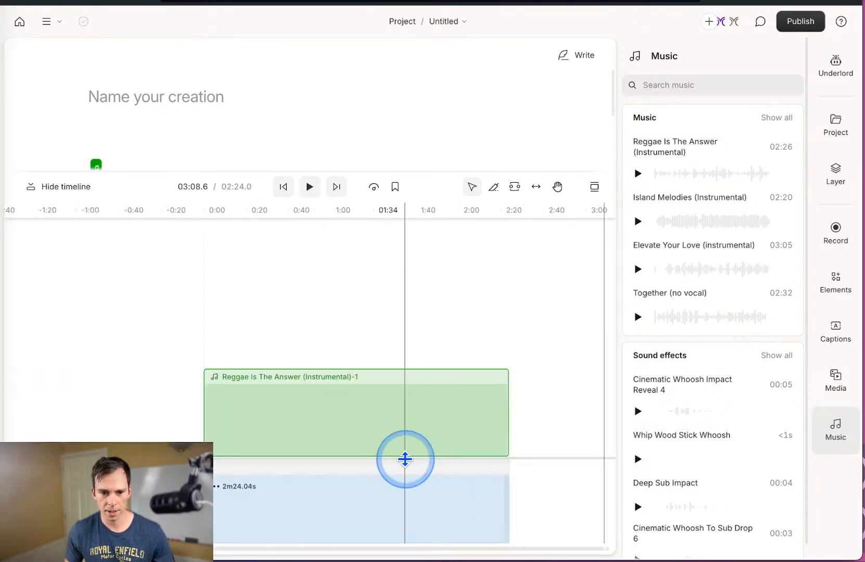
left_click_drag(508, 521, 854, 502)
scroll(261, 478, "right", 10)
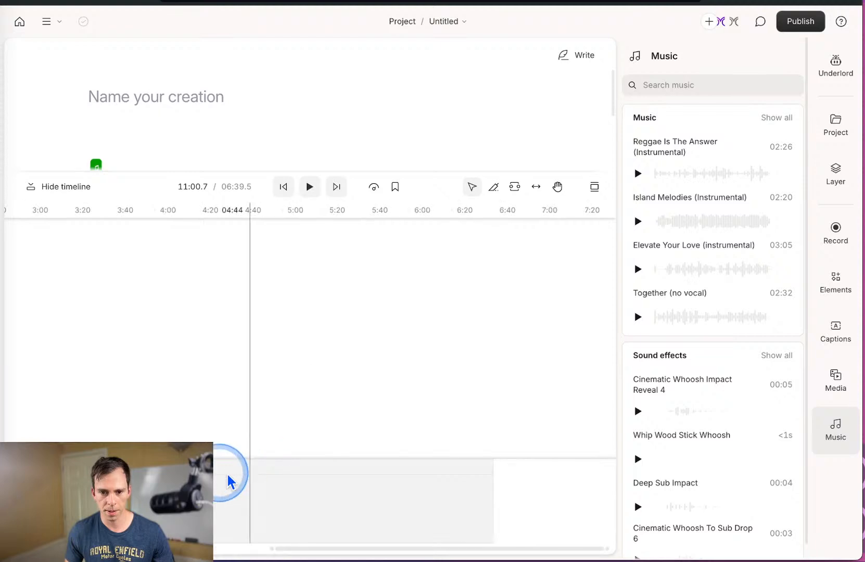
Set the music layer's playback from Once to Loop in its layer properties.
scroll(229, 478, "left", 5)
left_click(469, 454)
left_click(133, 419)
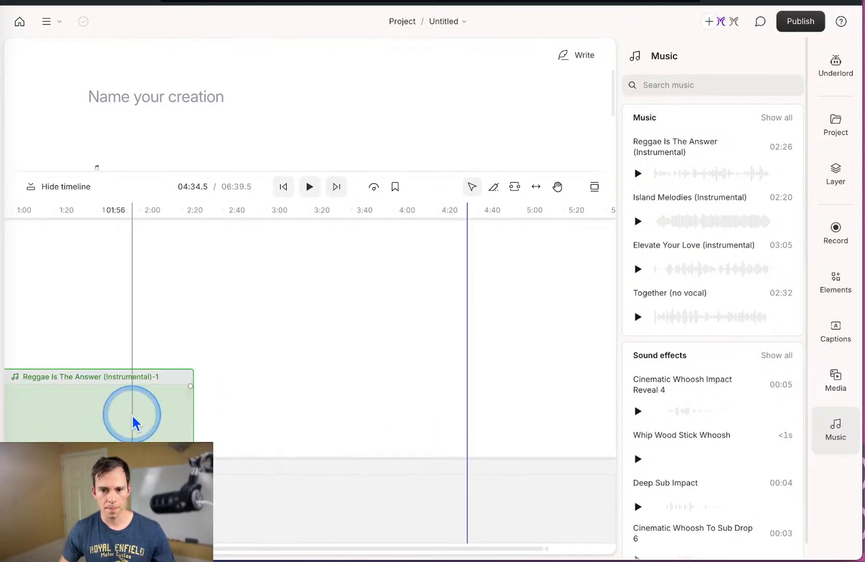
left_click(829, 197)
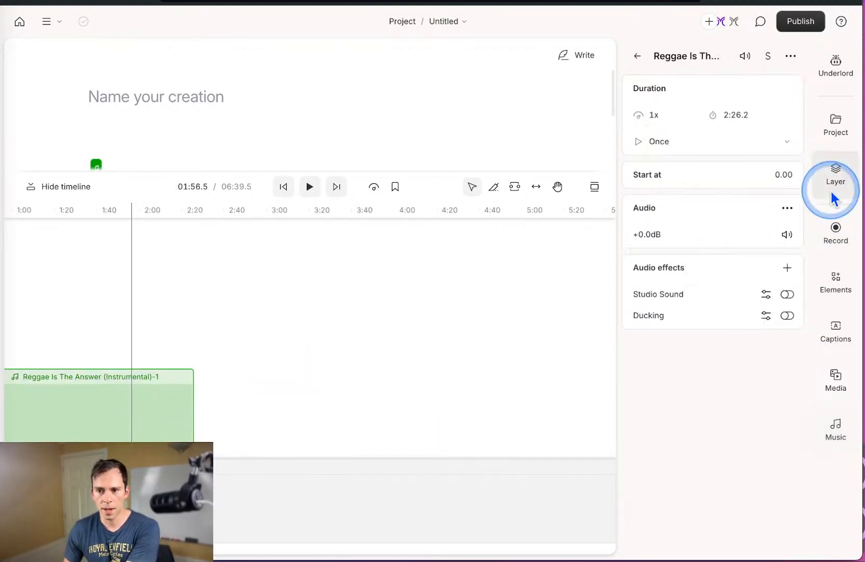
left_click(641, 141)
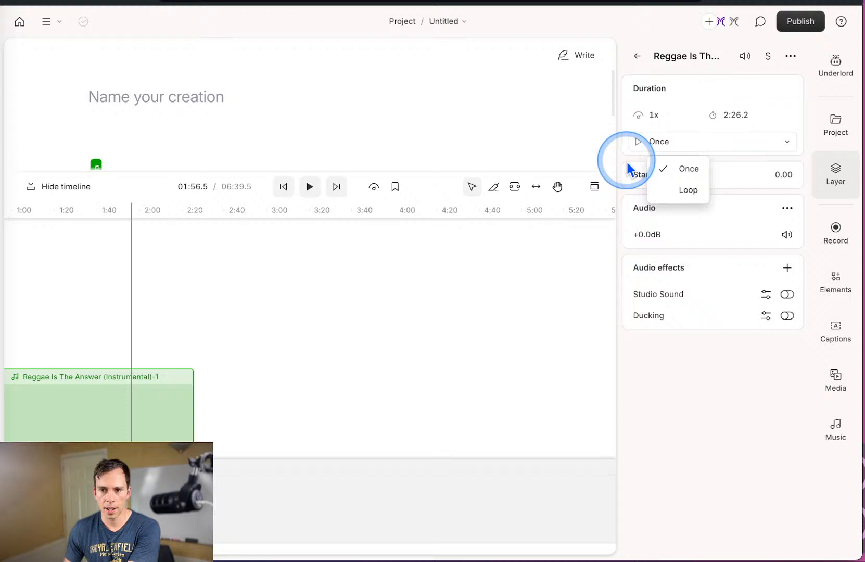
left_click(662, 187)
Split the script gap beneath the looped part of the music at about 4:40.
scroll(442, 414, "right", 5)
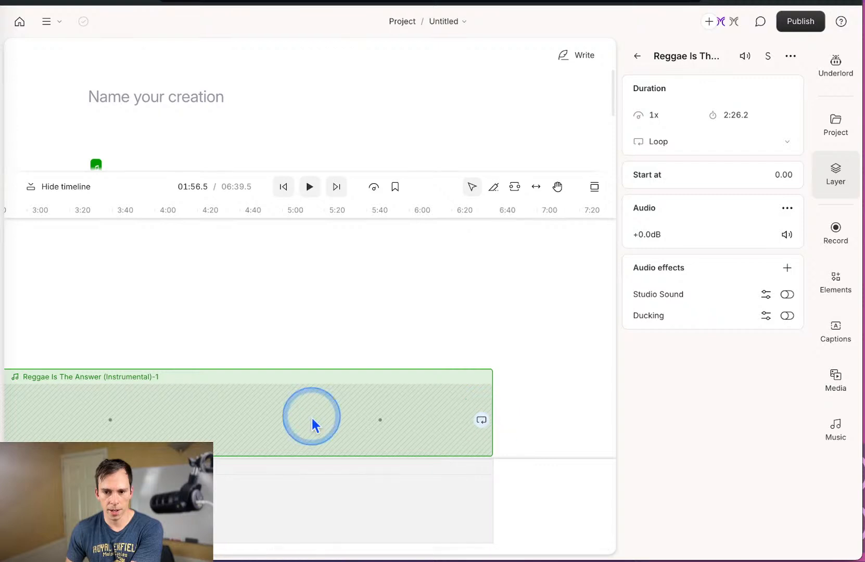
left_click(240, 353)
left_click(240, 370)
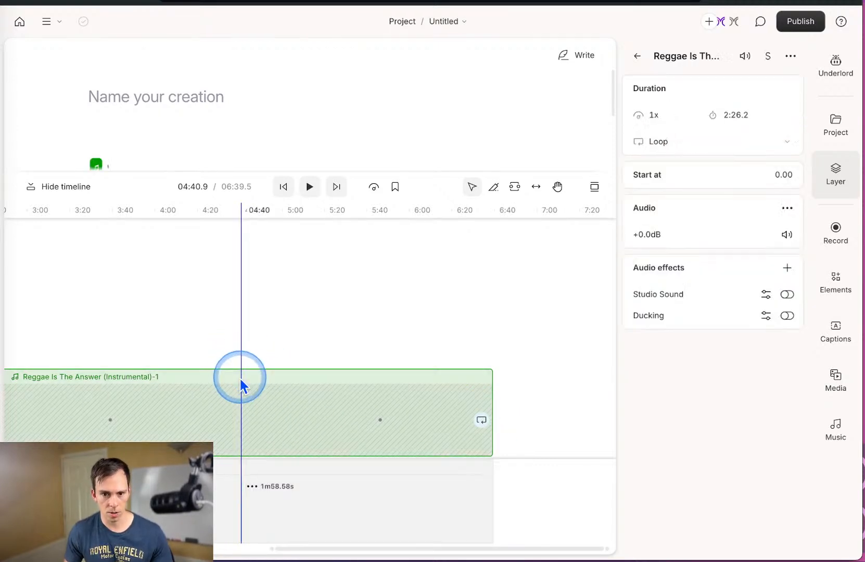
left_click(238, 338)
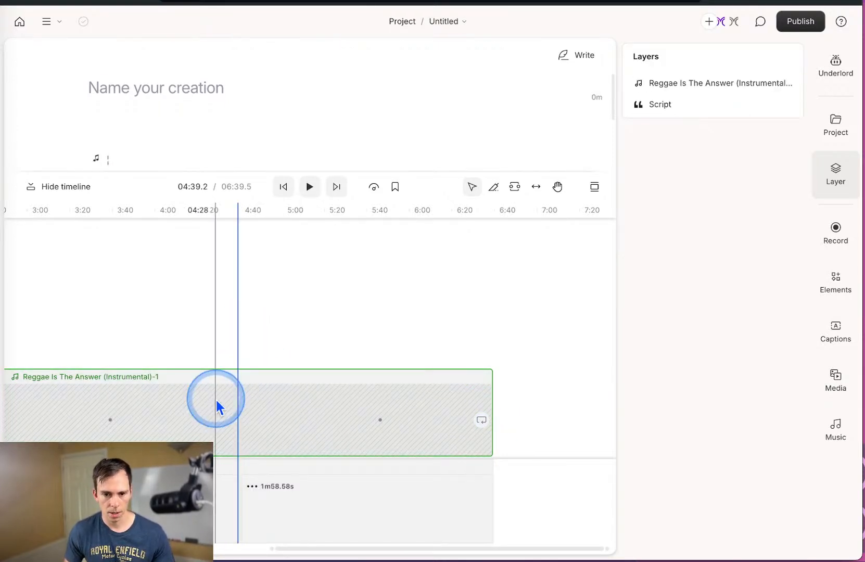
Examine the original and looped portions of the music clip along the timeline up to the composition's end.
scroll(283, 409, "left", 10)
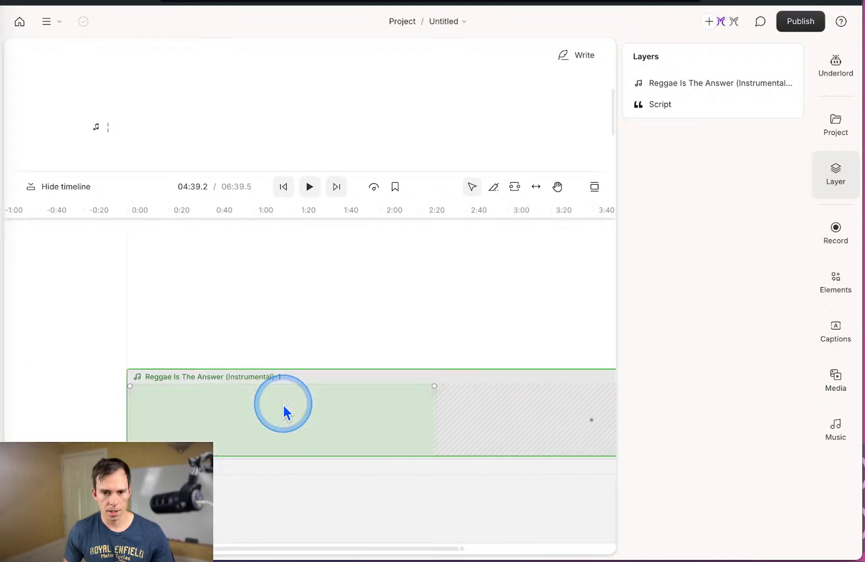
scroll(544, 419, "right", 5)
left_click(503, 420)
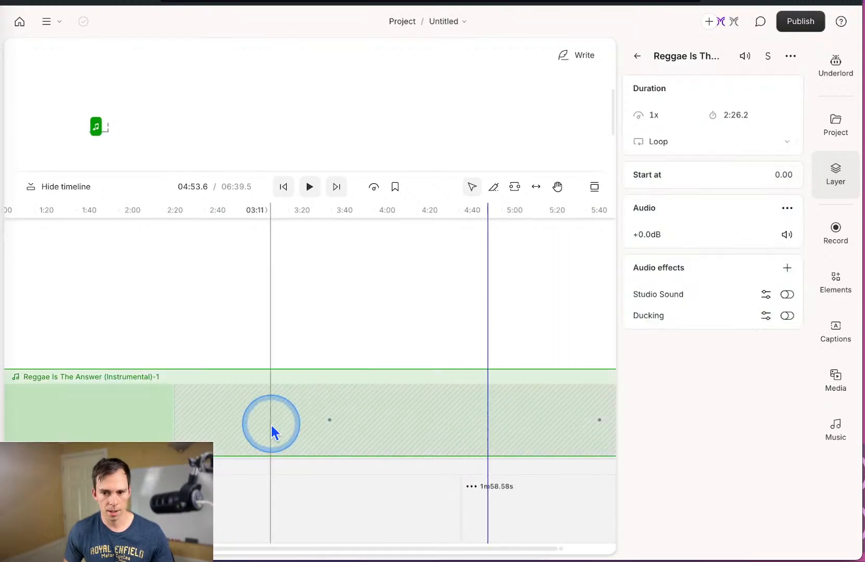
left_click(381, 417)
left_click(415, 412)
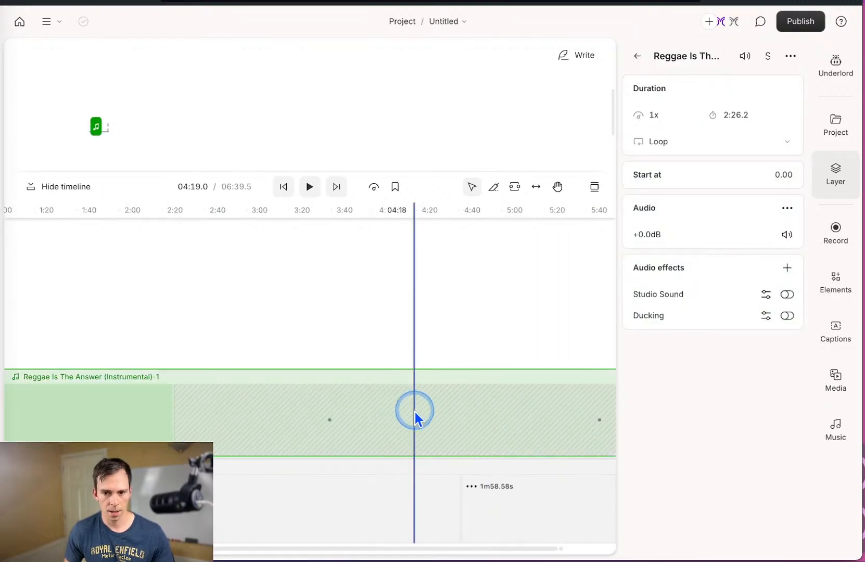
left_click(436, 329)
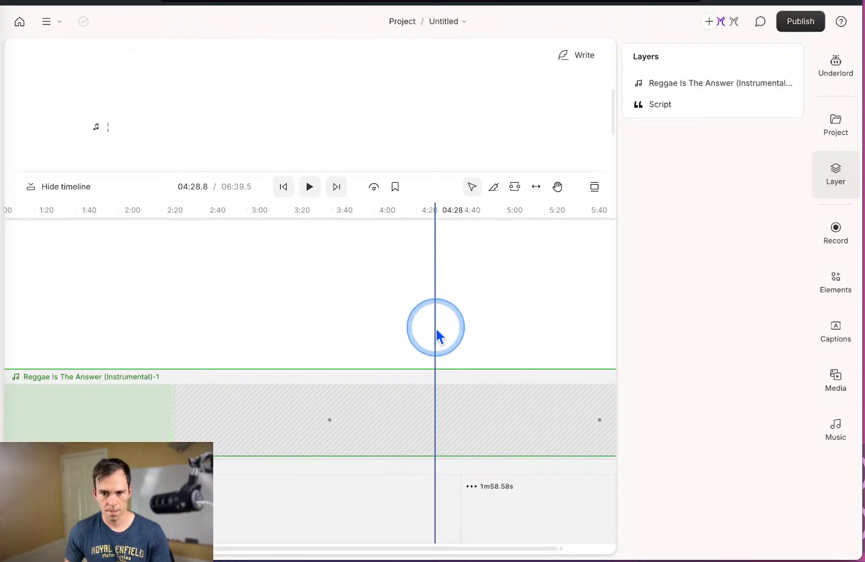
left_click(529, 312)
scroll(523, 317, "right", 5)
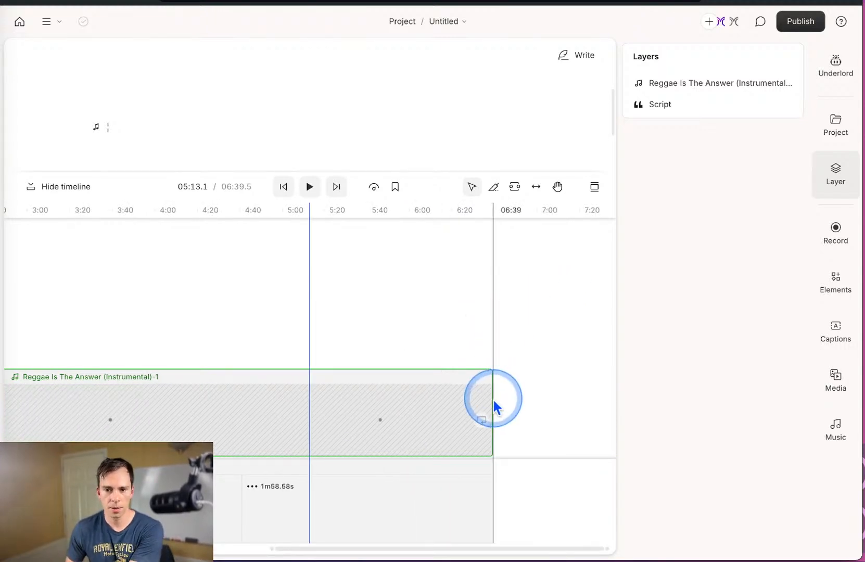
Set the looping music layer's duration to 2:10.0 in its layer properties.
left_click_drag(309, 415, 379, 434)
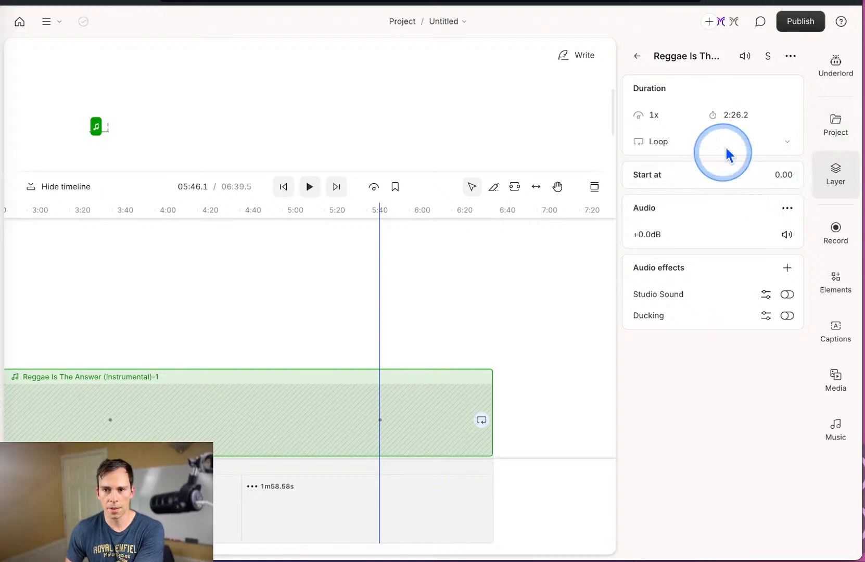
left_click(739, 120)
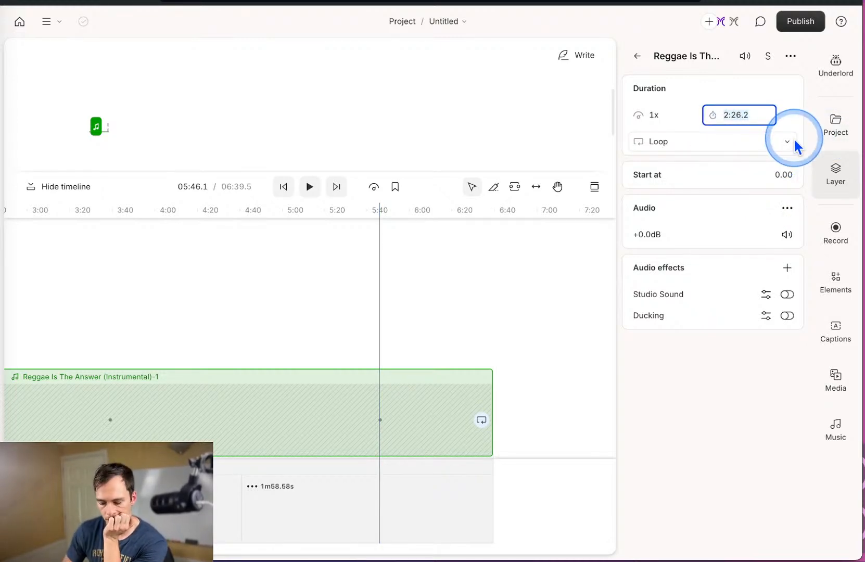
key("Right")
key("BackSpace")
key("BackSpace")
key("BackSpace")
key("BackSpace")
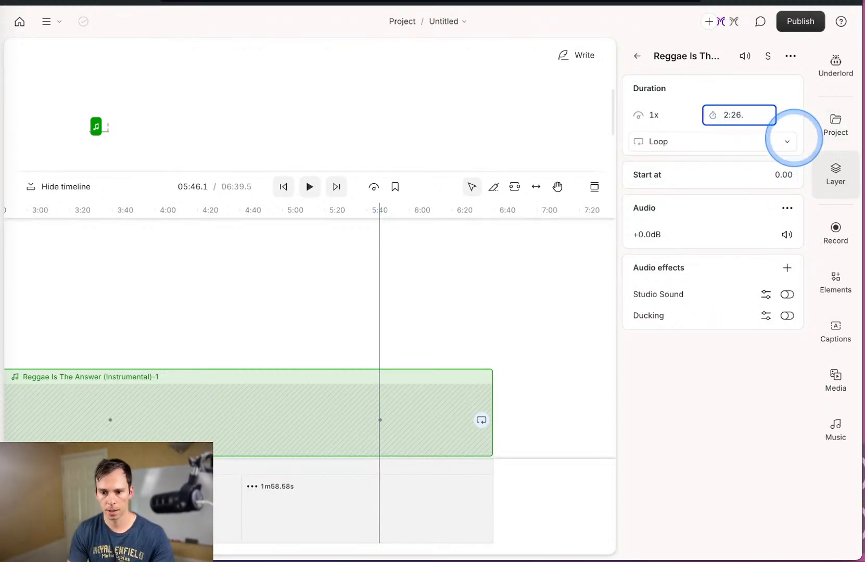
type("10")
key("Return")
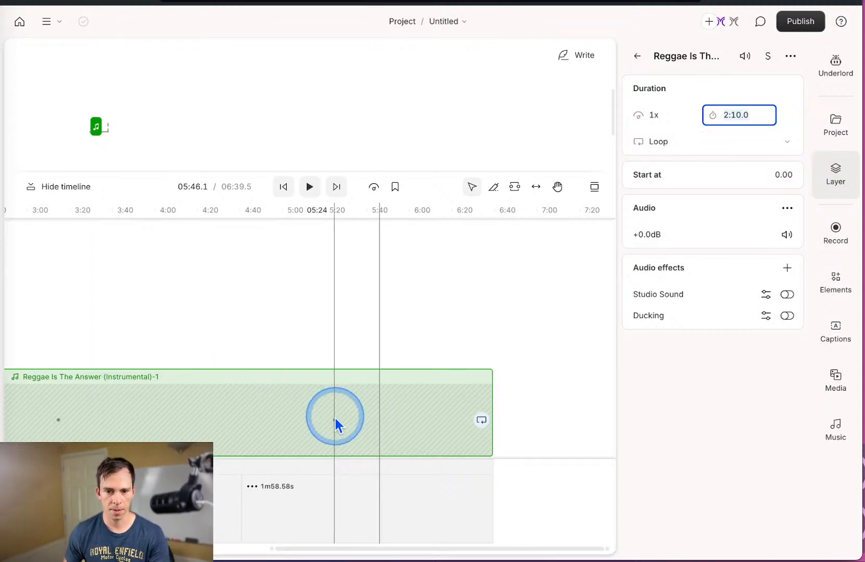
left_click_drag(335, 417, 386, 431)
scroll(339, 433, "left", 2)
scroll(339, 432, "left", 5)
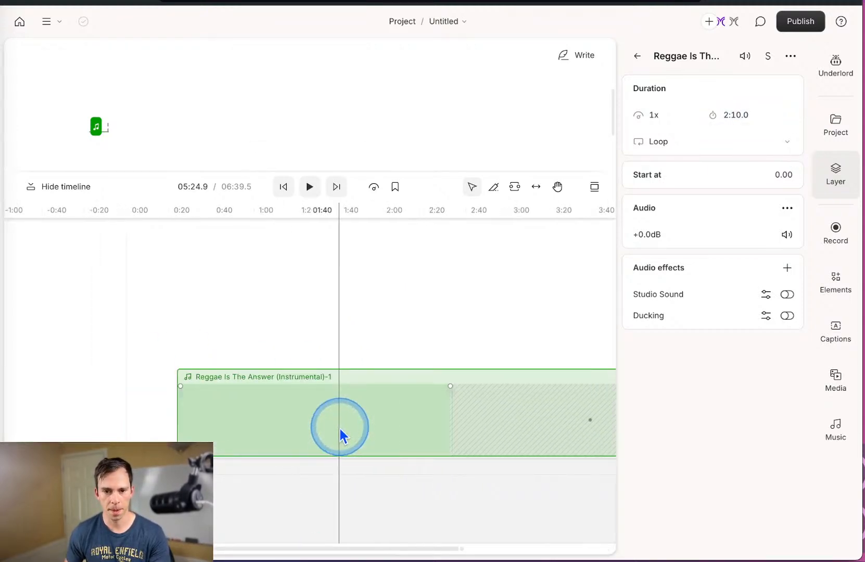
key("super+z")
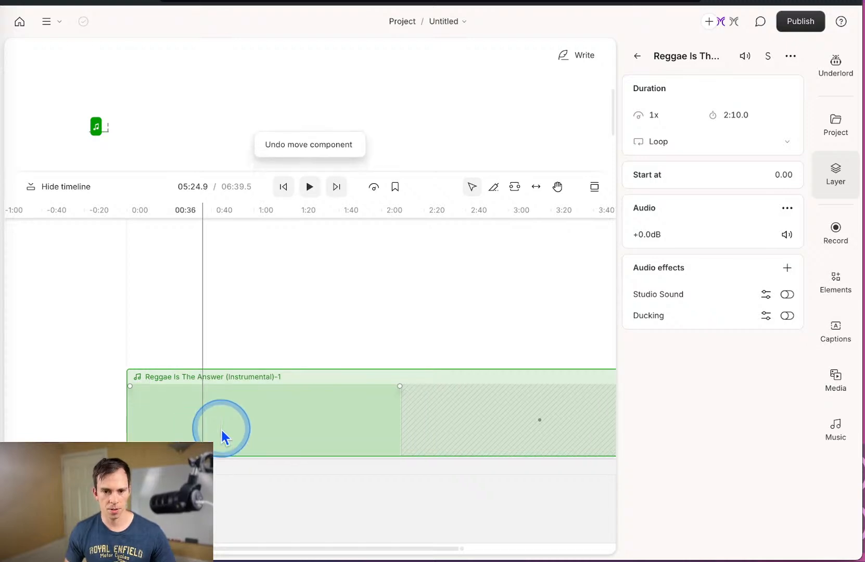
Examine where the shortened music loop repeats along the timeline, comparing the original part with the looped part up to the end.
scroll(439, 433, "right", 2)
left_click(393, 438)
left_click(207, 450)
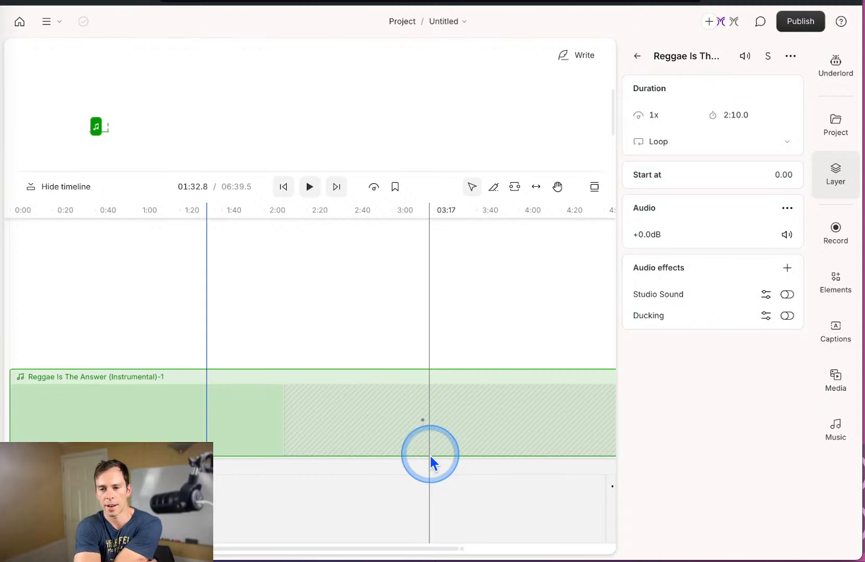
scroll(360, 259, "right", 3)
scroll(363, 263, "right", 2)
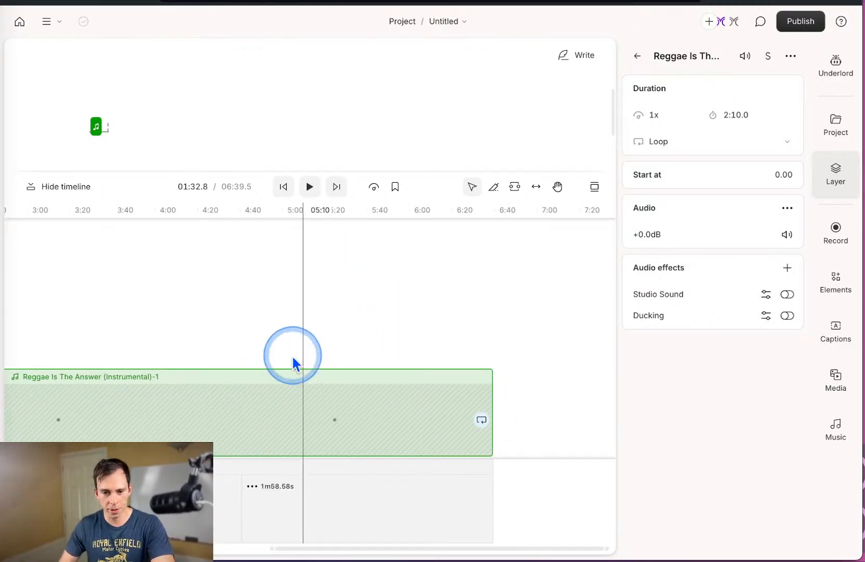
left_click(227, 318)
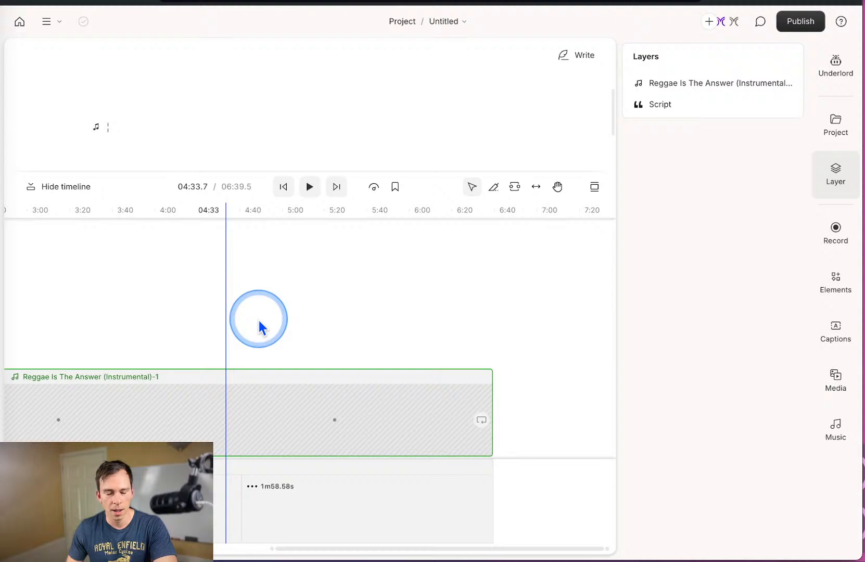
left_click(400, 367)
left_click(180, 397)
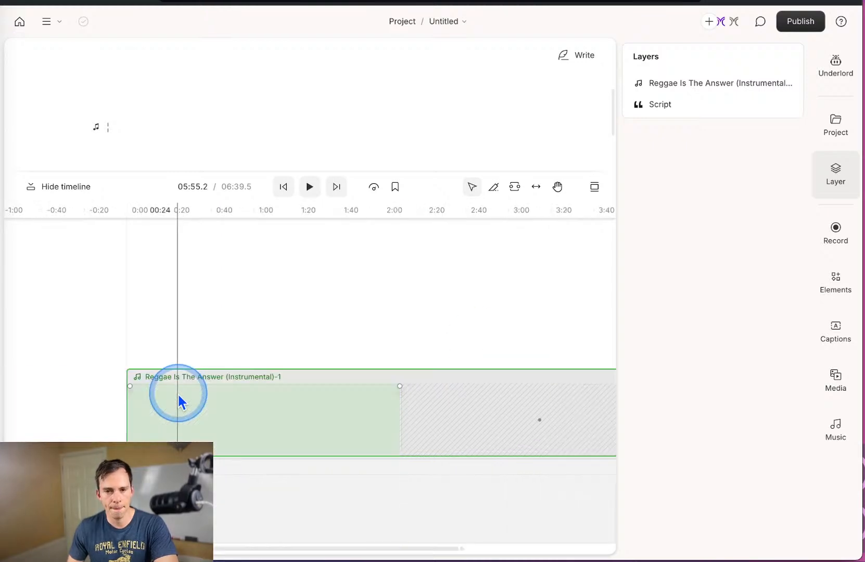
left_click(286, 423)
left_click(545, 406)
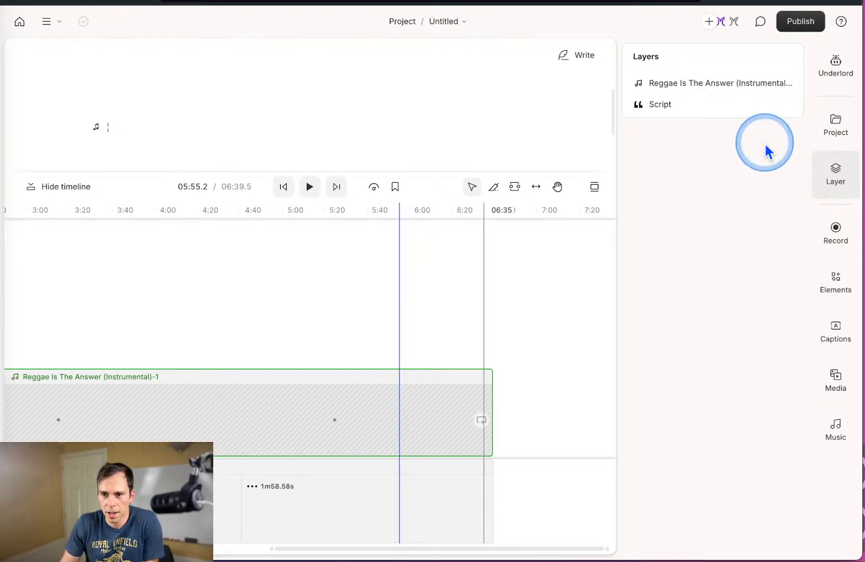
left_click(257, 391)
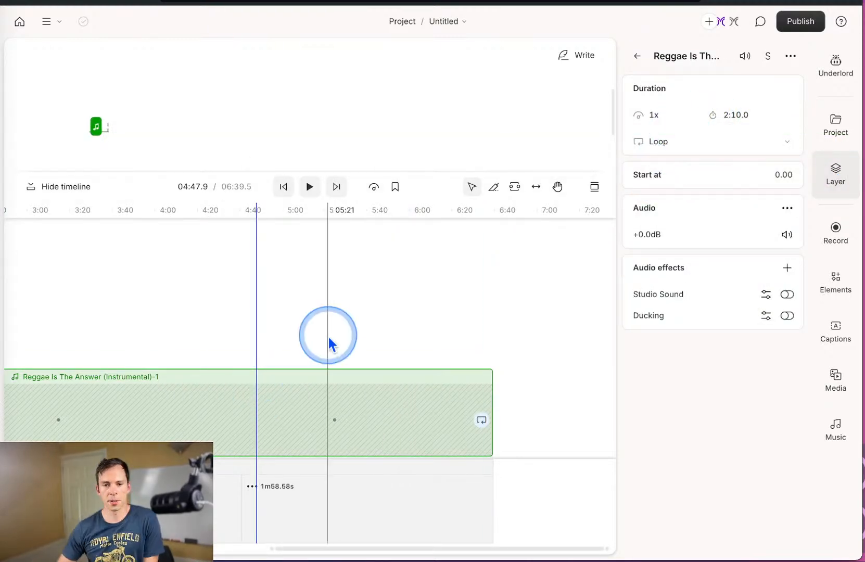
scroll(328, 320, "left", 10)
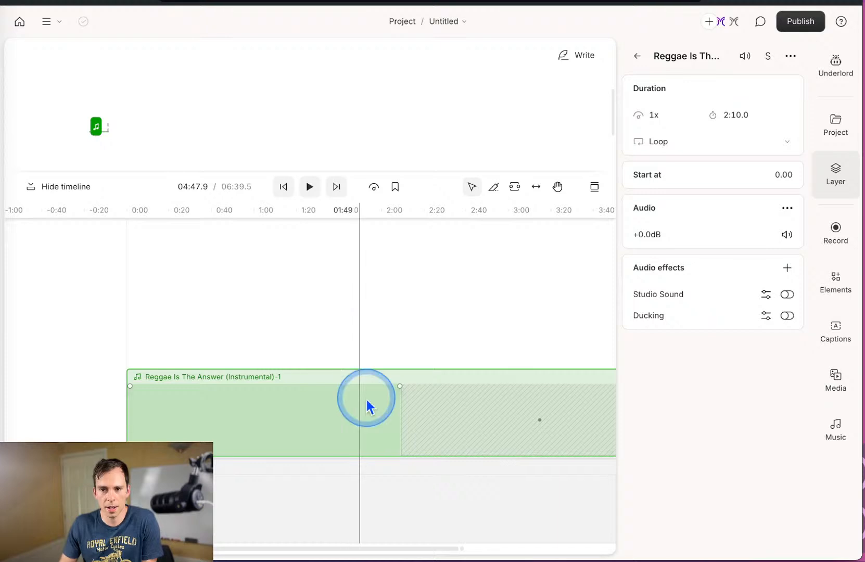
scroll(366, 390, "right", 10)
scroll(371, 348, "right", 2)
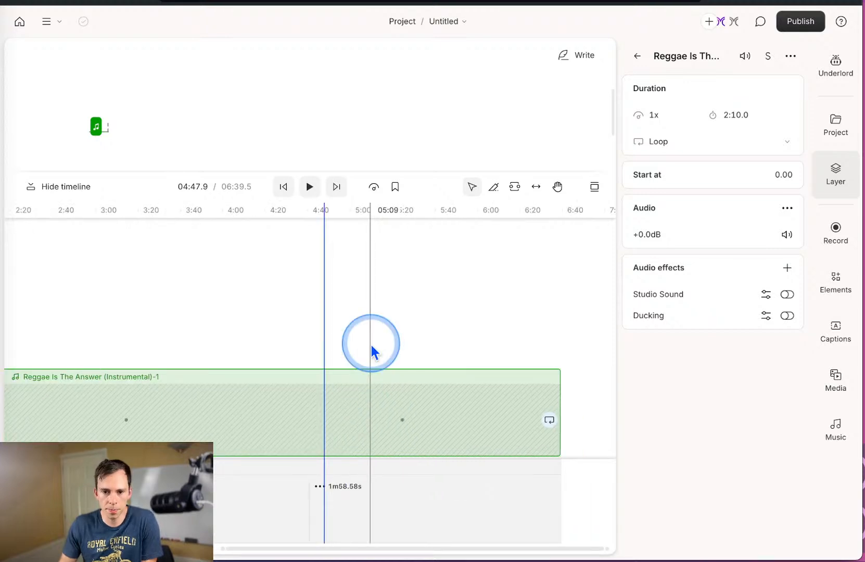
left_click(402, 342)
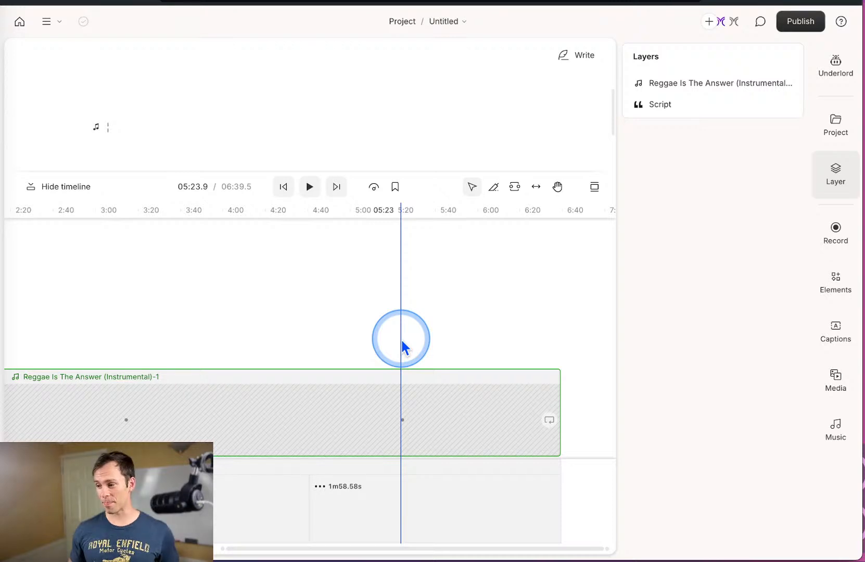
Set the Untitled composition to video from the compositions list.
left_click(464, 26)
left_click(469, 30)
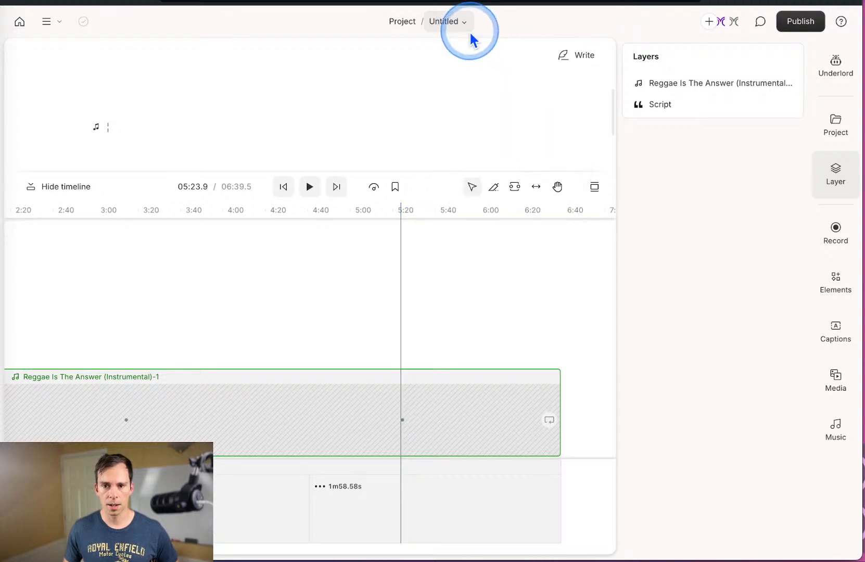
left_click(465, 24)
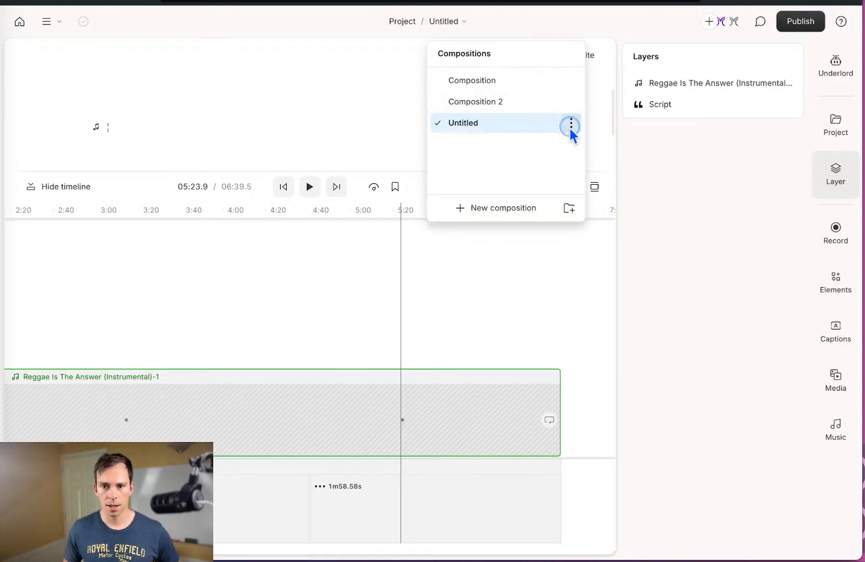
left_click(571, 125)
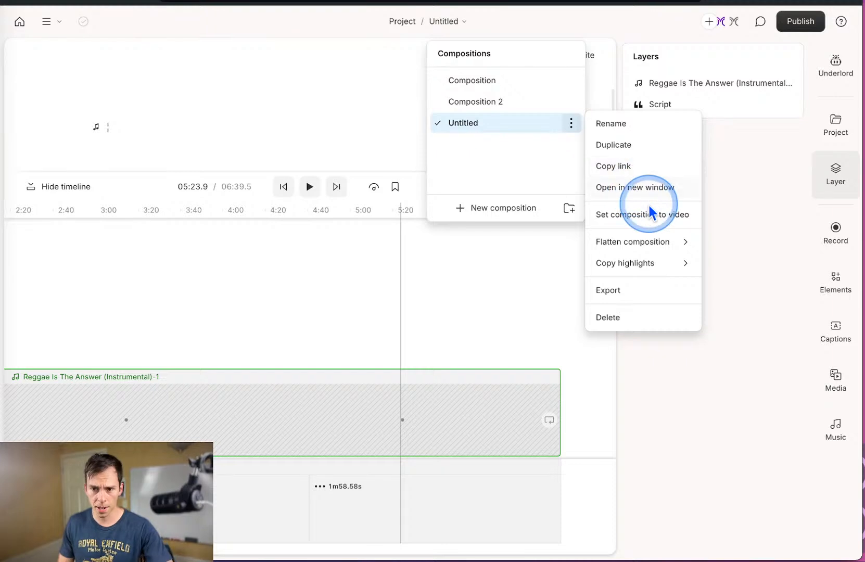
left_click(624, 324)
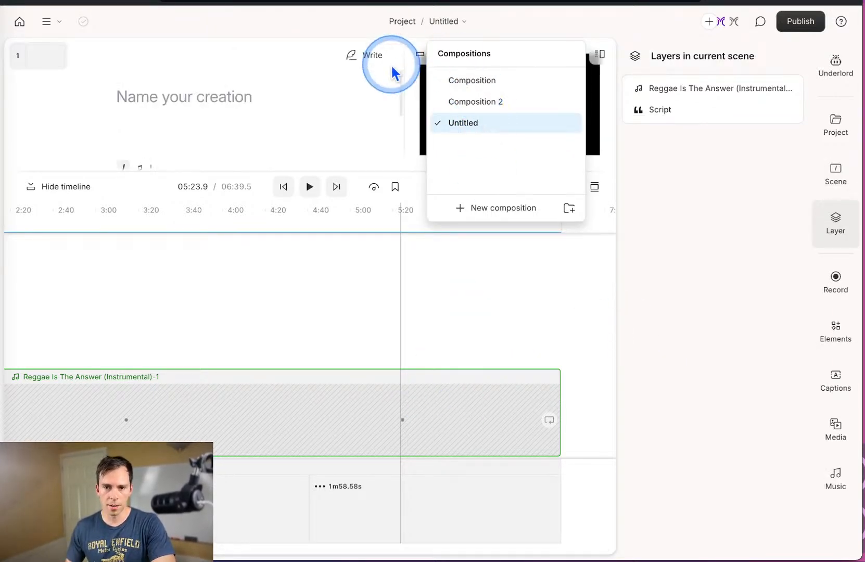
left_click(382, 106)
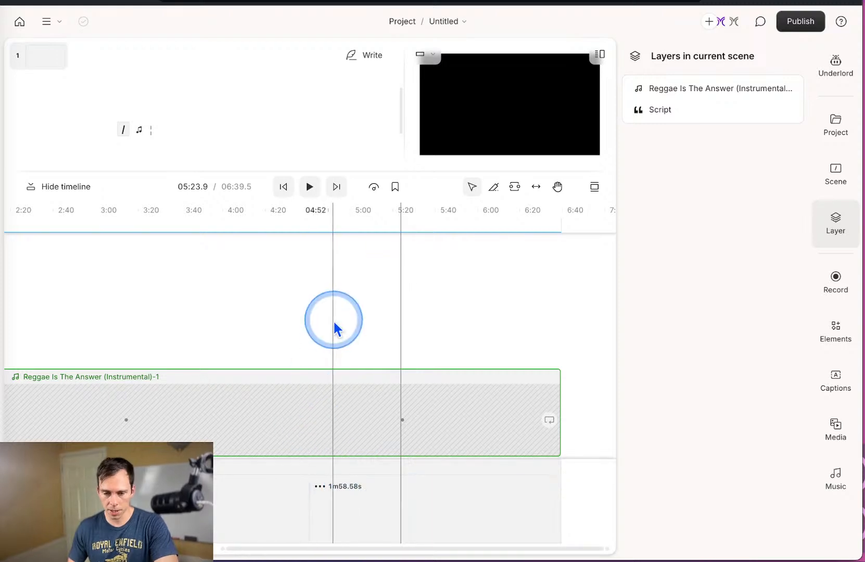
Add a scene boundary at about 5:07 and trim the end of the looping music back to that boundary.
left_click(367, 316)
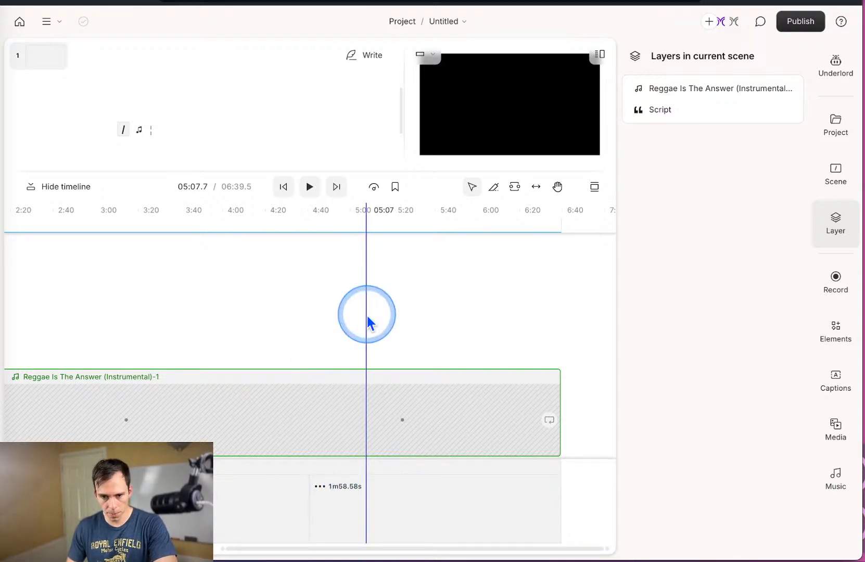
key("/")
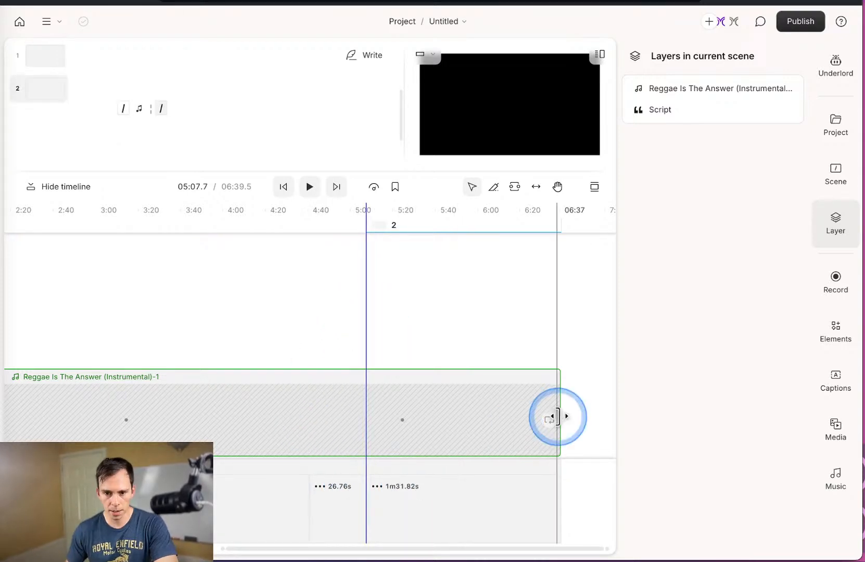
left_click_drag(557, 416, 395, 411)
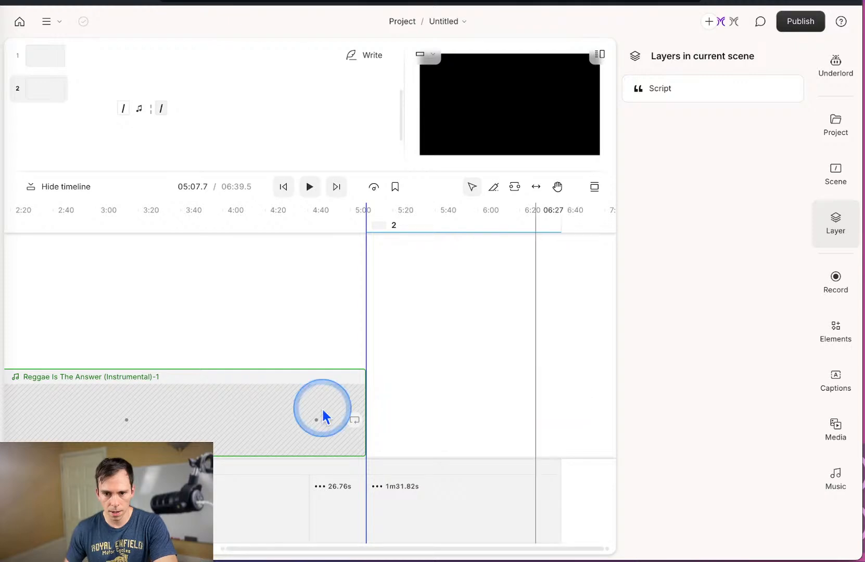
scroll(395, 417, "right", 3)
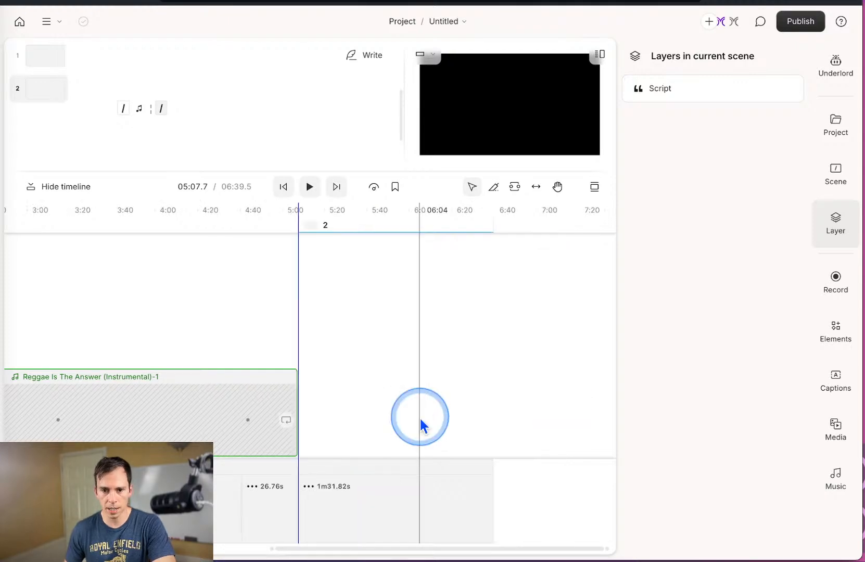
scroll(421, 418, "left", 10)
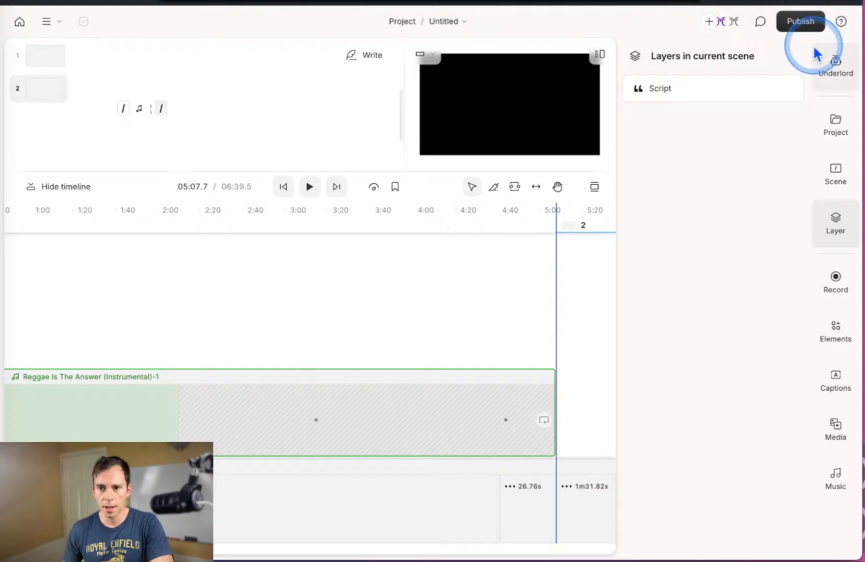
Review the audio export options for the current composition, then close them without exporting.
left_click(801, 22)
left_click(591, 65)
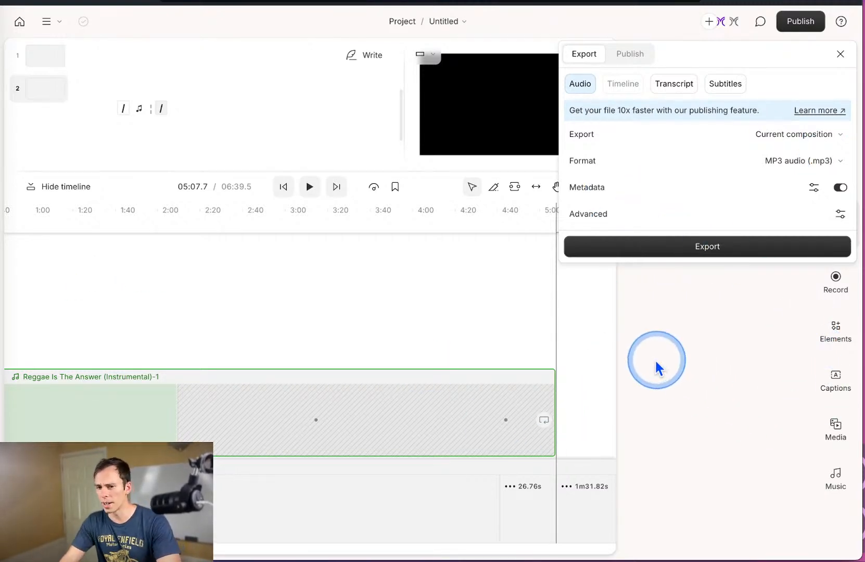
left_click(560, 308)
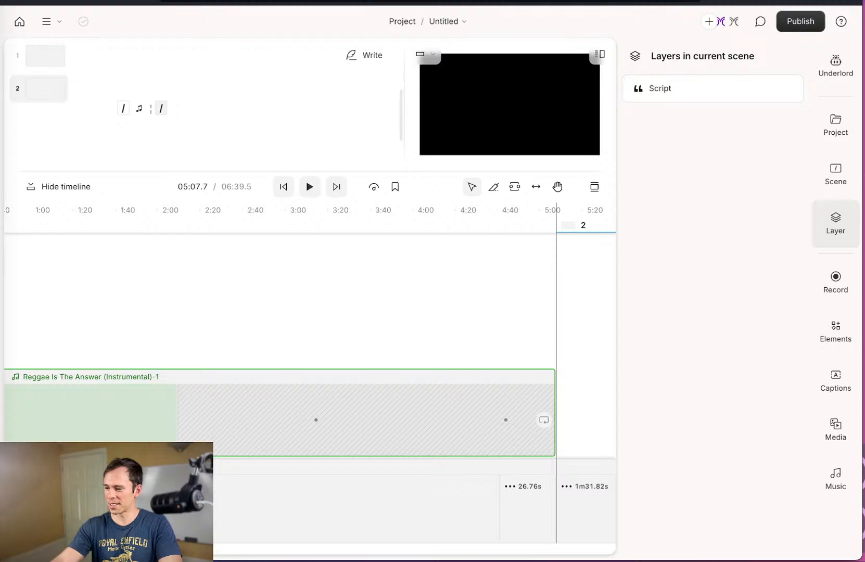
left_click(438, 302)
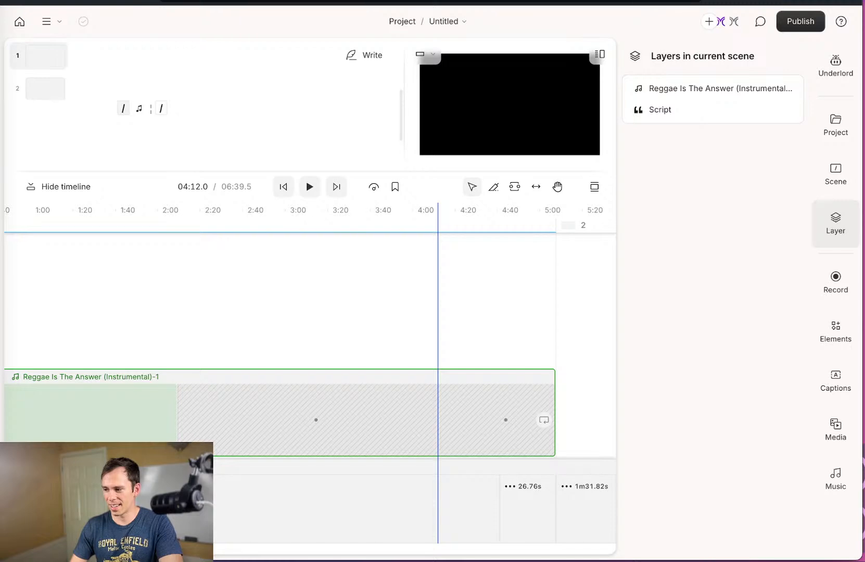
left_click(218, 284)
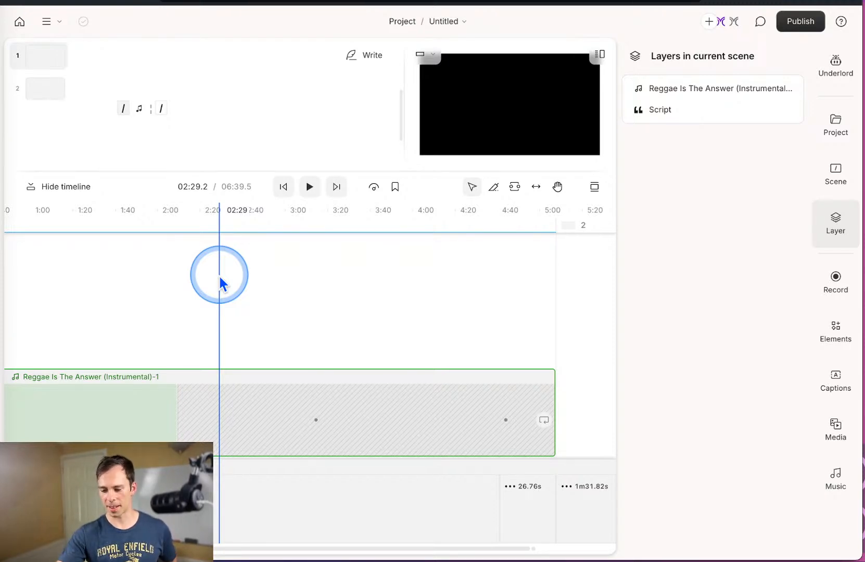
left_click(313, 321)
left_click(367, 318)
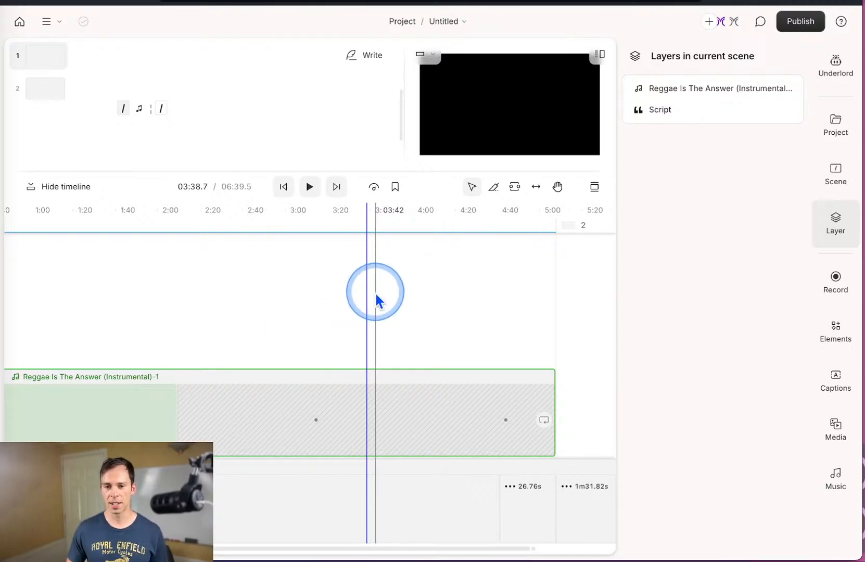
left_click(375, 291)
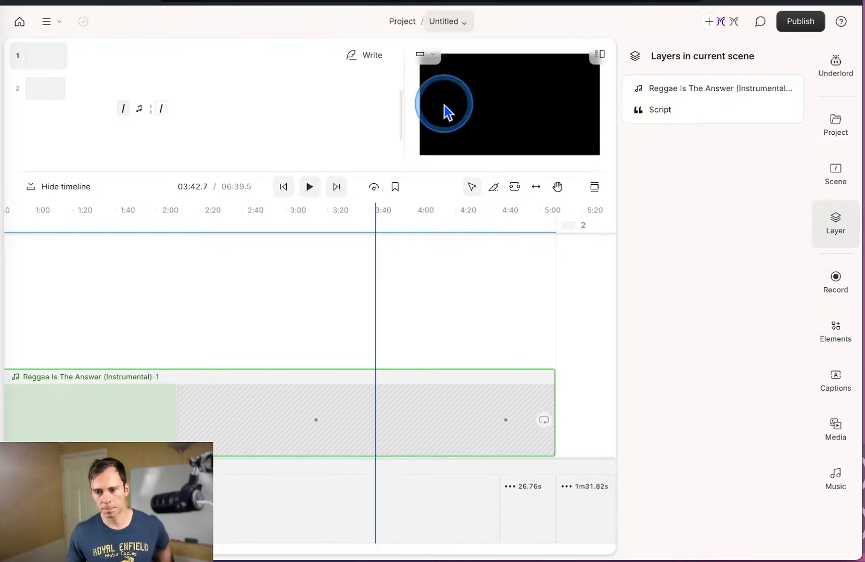
In the composition named Composition, have Underlord write a 500-word script about livestreaming on YouTube best practices, review it and insert it.
left_click(448, 22)
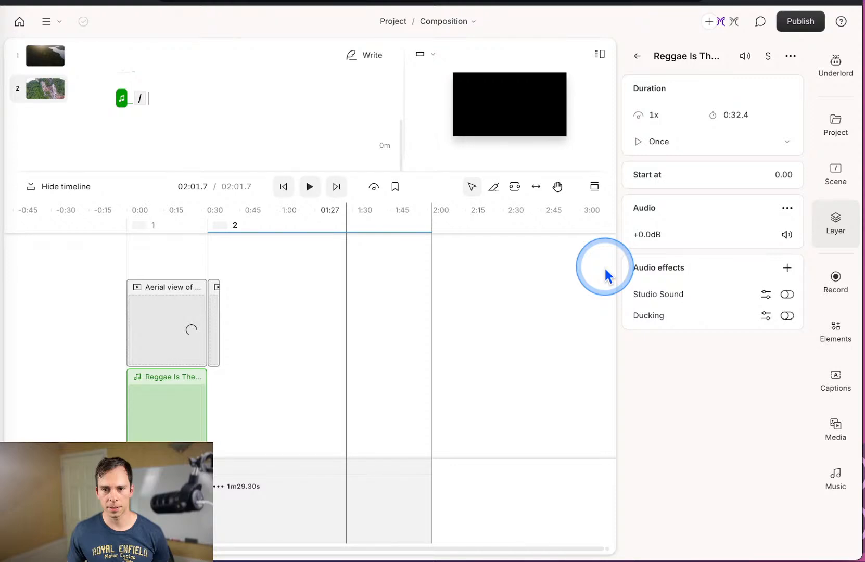
left_click(836, 65)
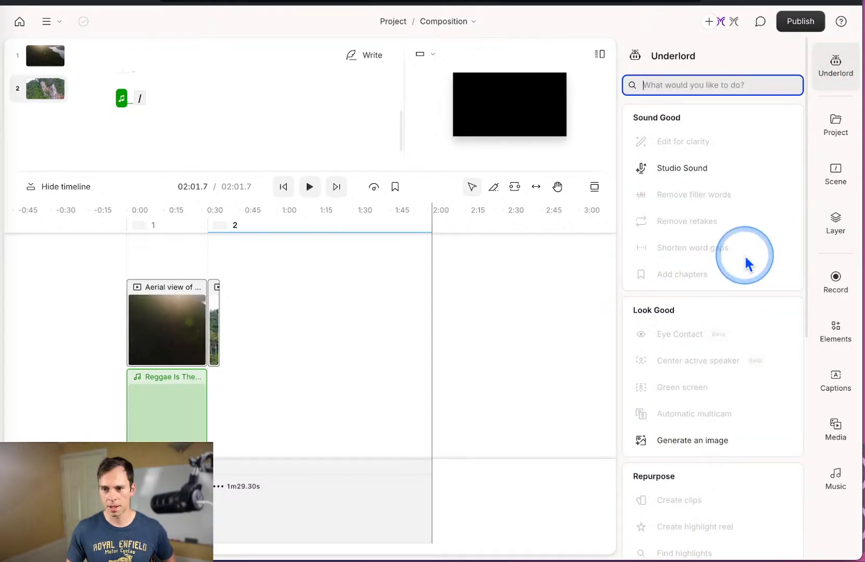
scroll(721, 326, "down", 6)
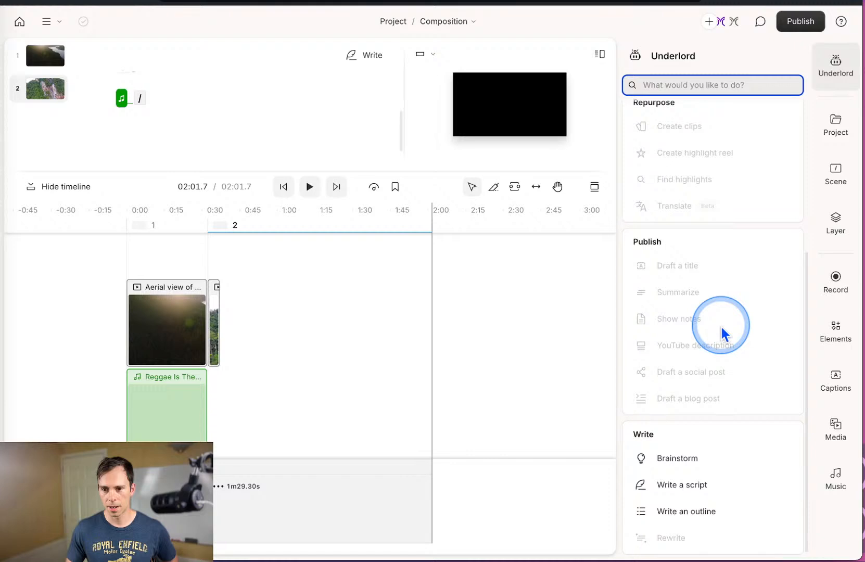
left_click(686, 488)
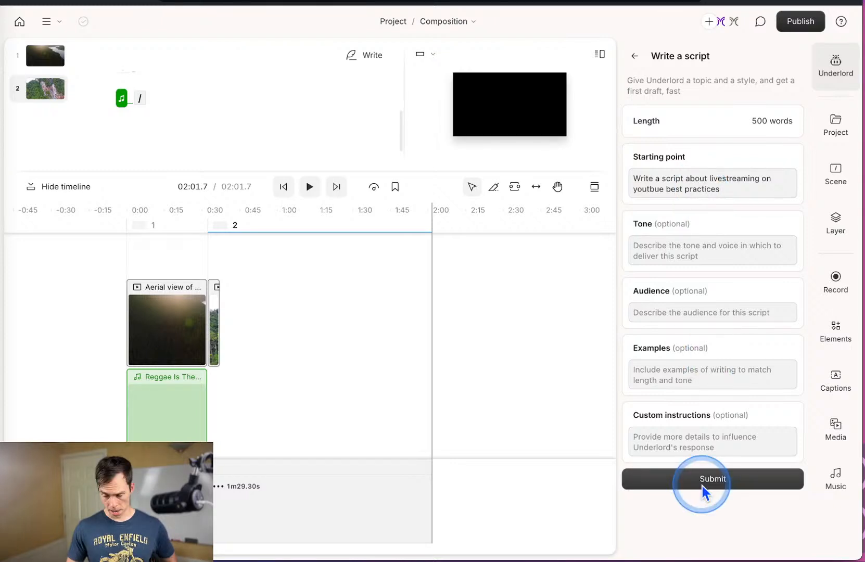
left_click(702, 480)
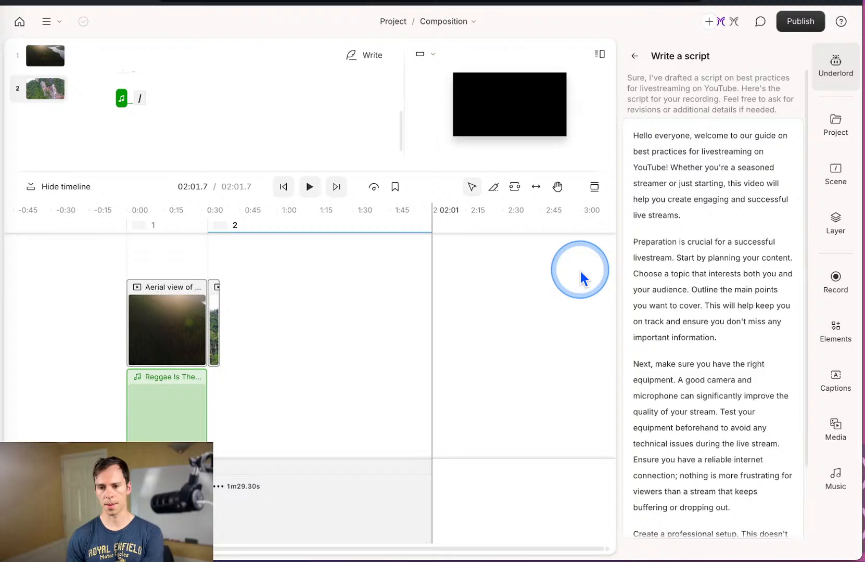
scroll(671, 449, "down", 5)
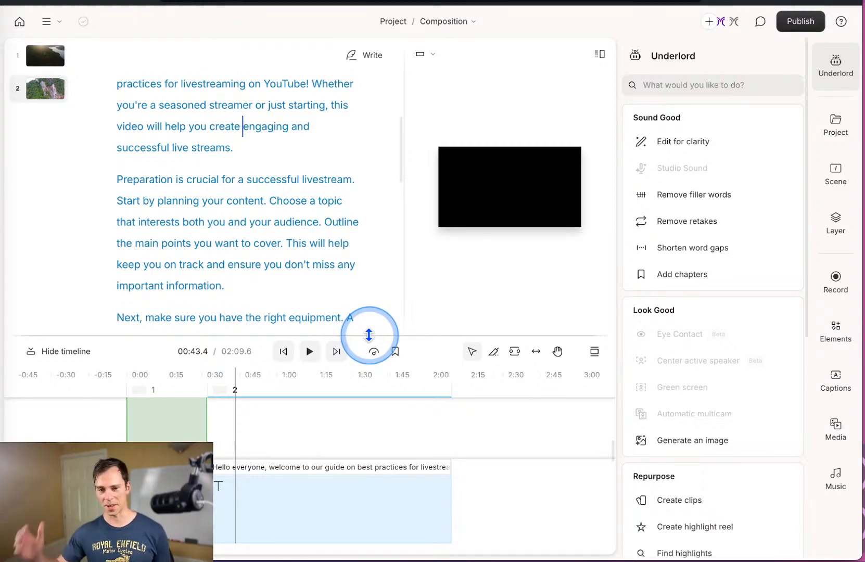
Enlarge the timeline area slightly and delete the first scene's gap clip that precedes the script.
left_click_drag(369, 333, 388, 325)
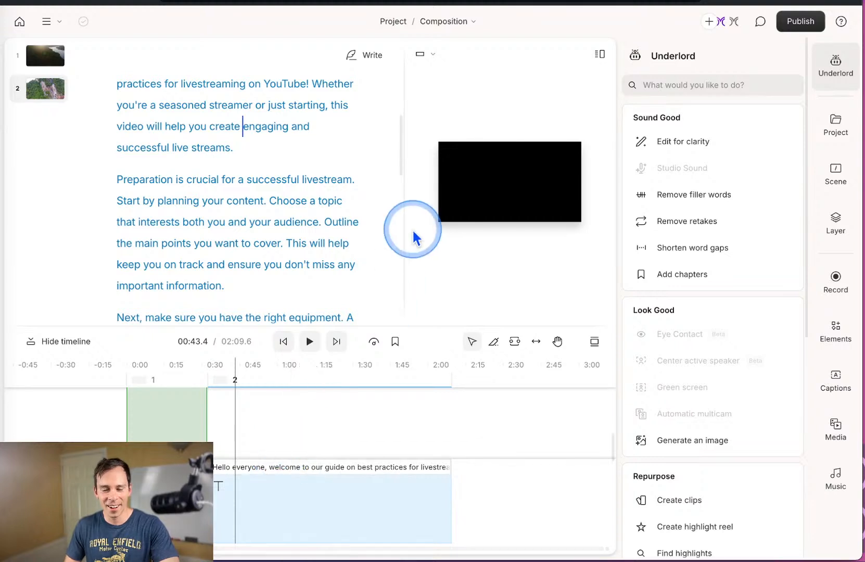
scroll(290, 250, "down", 1)
scroll(290, 253, "up", 5)
scroll(245, 252, "up", 1)
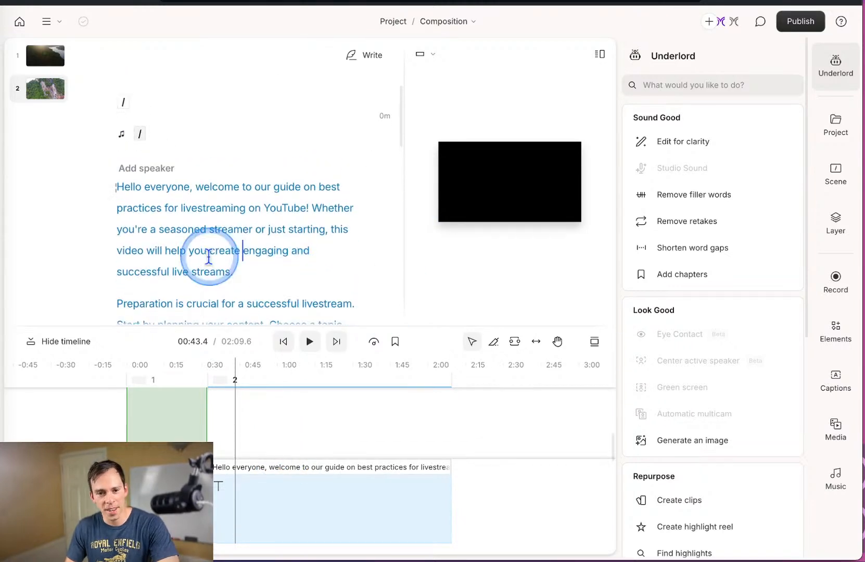
left_click(157, 193)
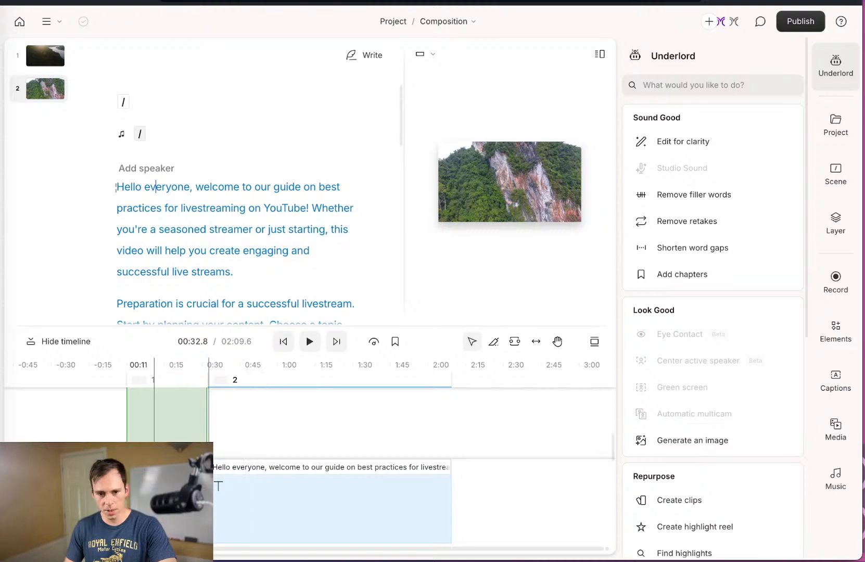
left_click(155, 501)
key("Delete")
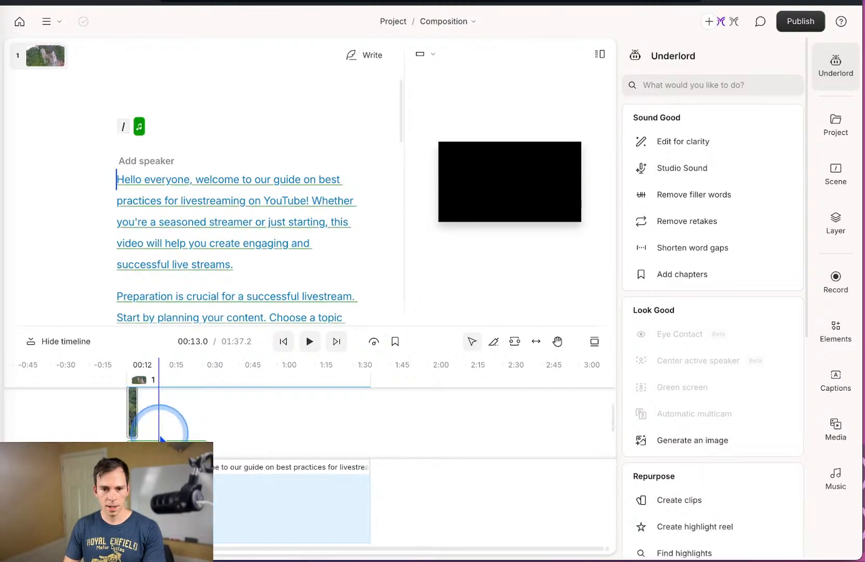
Zoom in on the timeline and delete the short aerial video clip at the start of the composition.
left_click(134, 421)
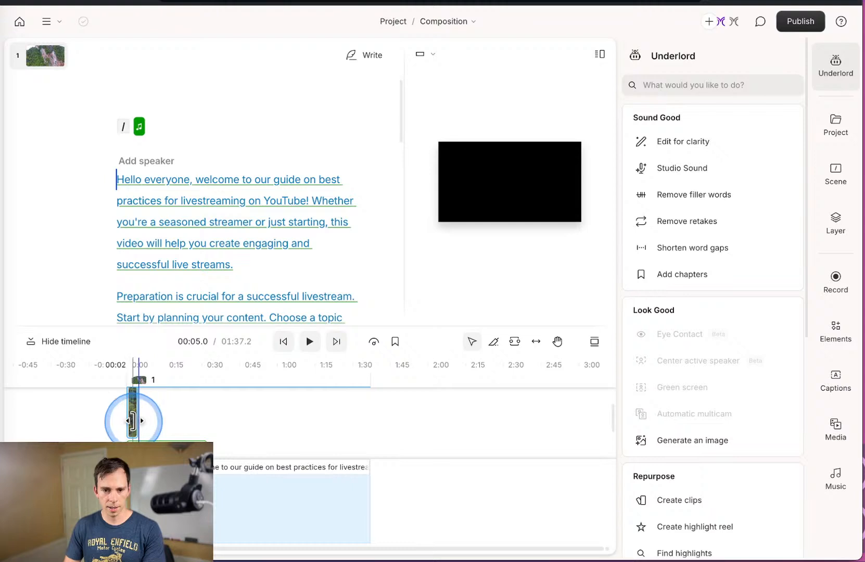
scroll(134, 421, "up", 5)
left_click(133, 423)
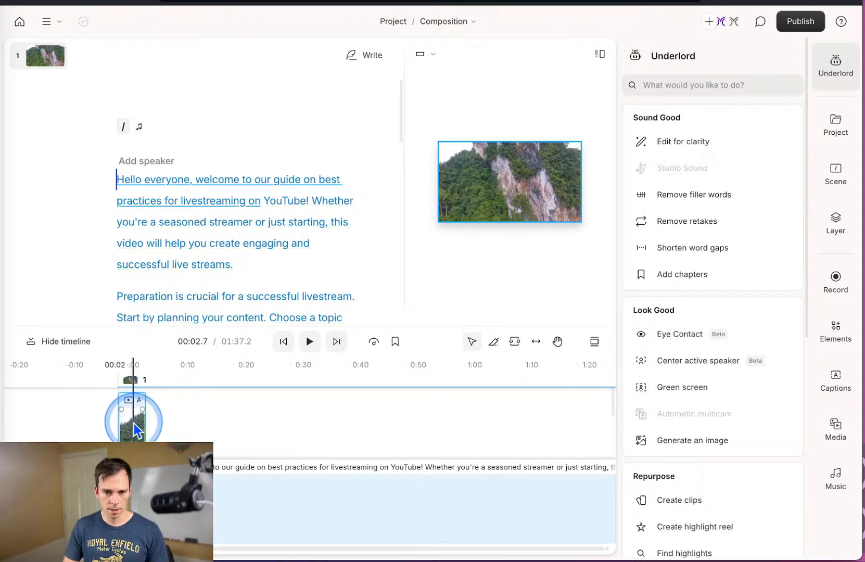
key("Delete")
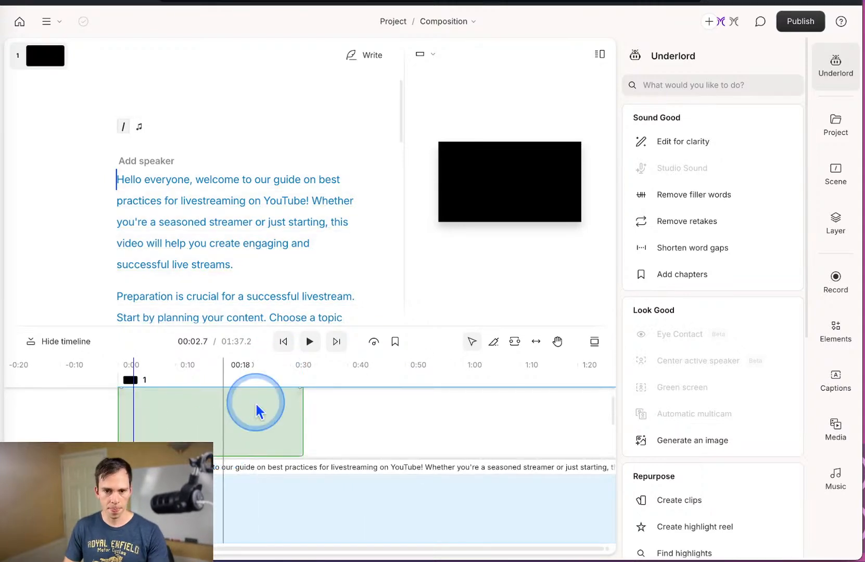
Return the playhead to the start of the composition and widen the video preview beside the script.
left_click(283, 342)
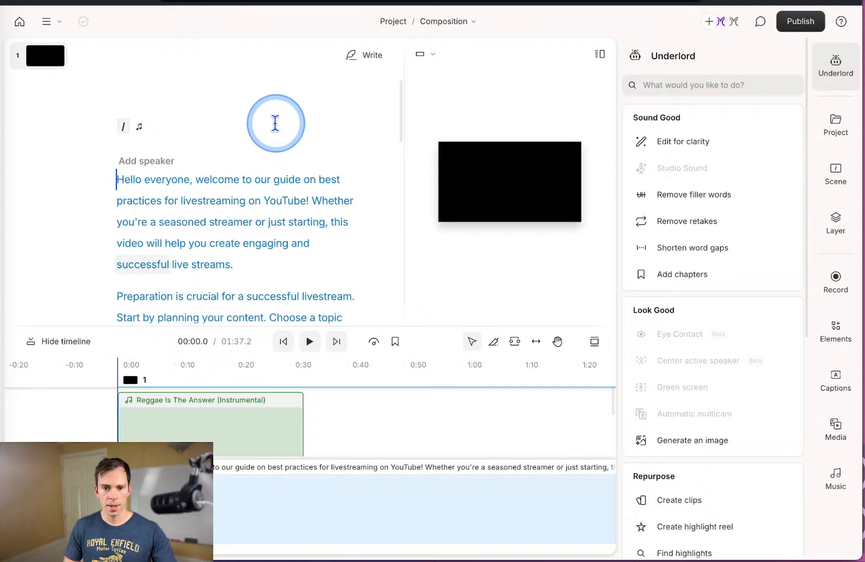
scroll(275, 124, "up", 2)
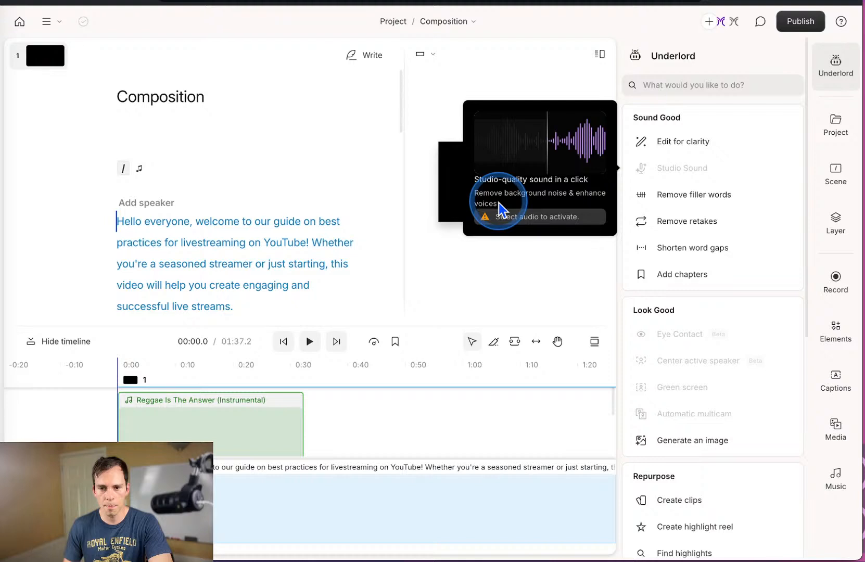
left_click_drag(404, 192, 249, 193)
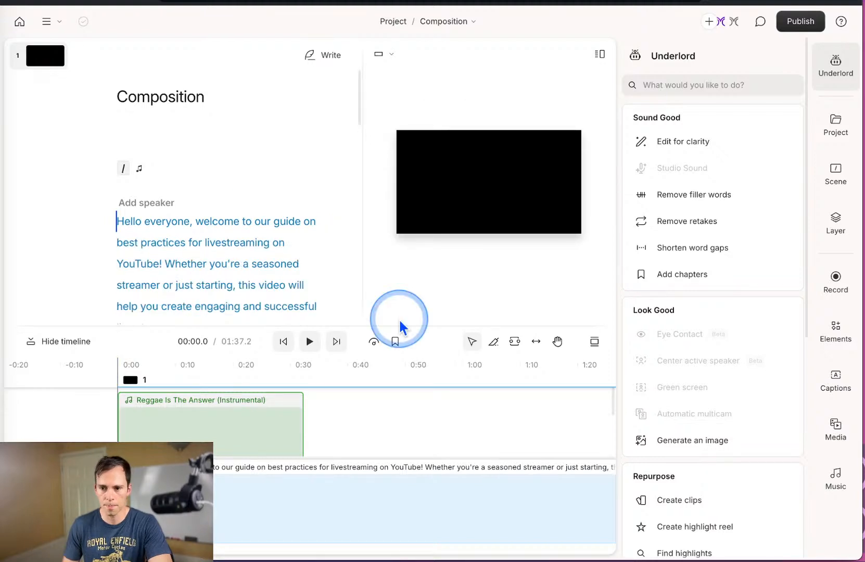
Browse the caption styles and apply Circle waveform captions to all scenes.
left_click(842, 394)
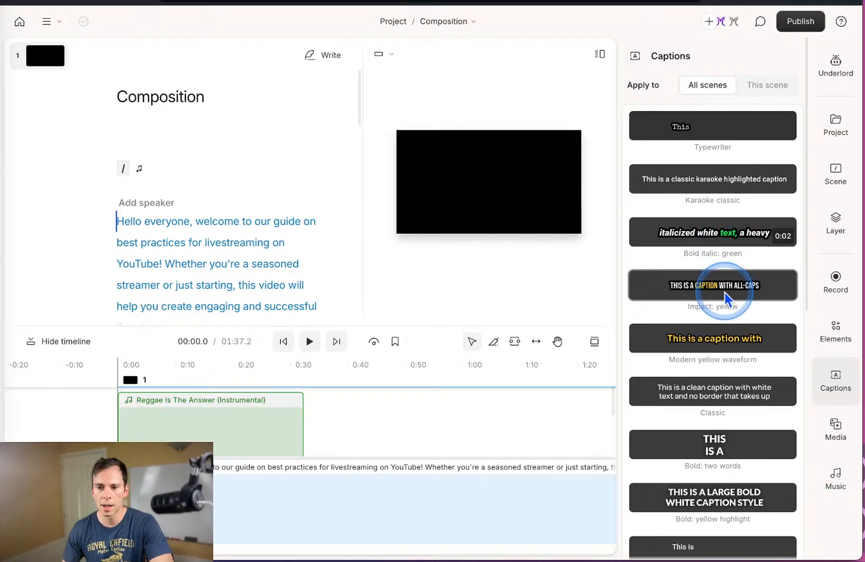
scroll(731, 270, "down", 5)
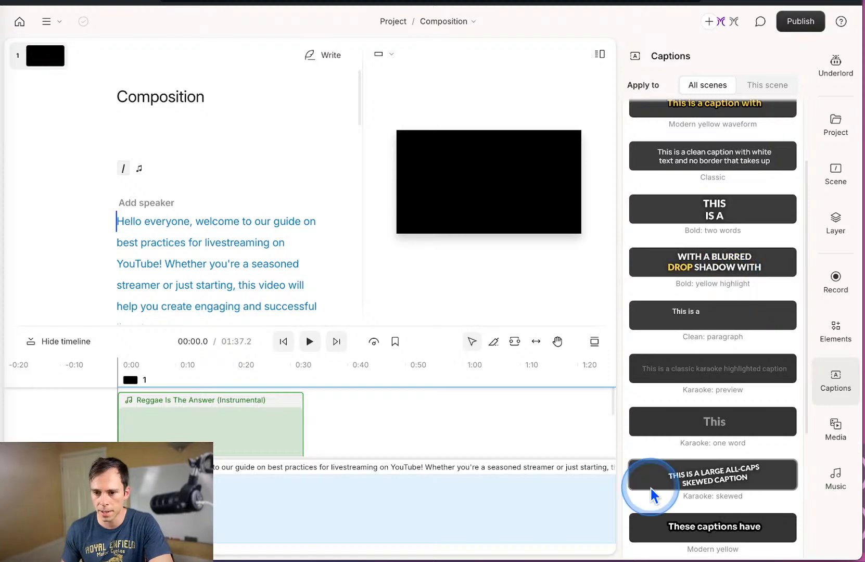
scroll(658, 476, "down", 3)
scroll(666, 458, "down", 2)
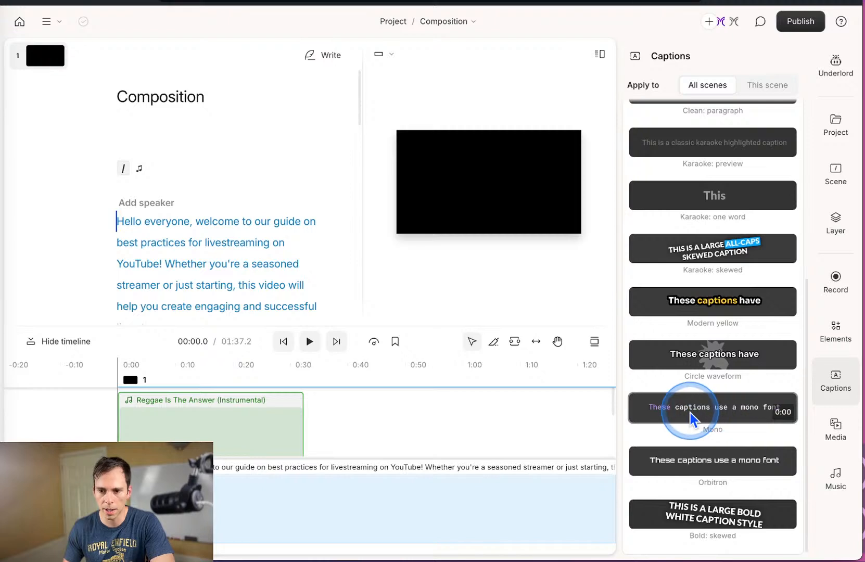
left_click(718, 367)
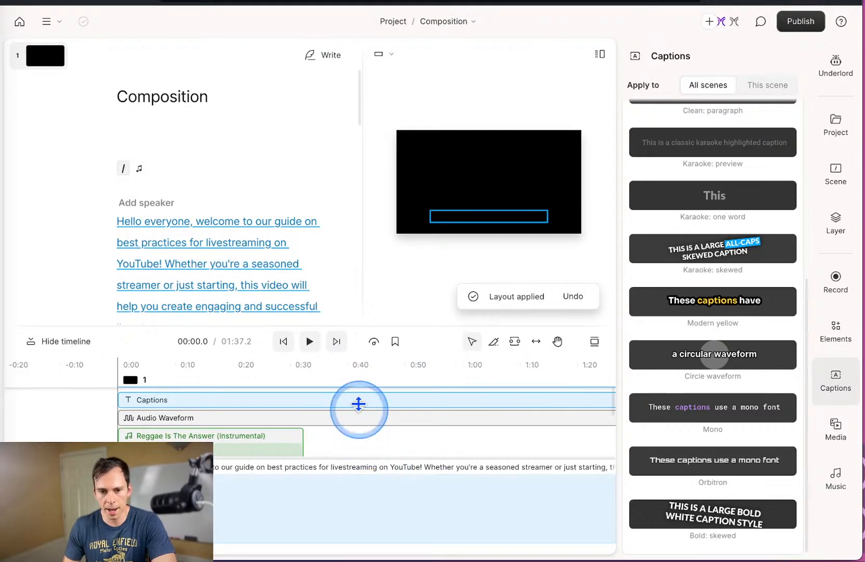
Play the opening of the composition in two short passes to check the captions, and look over the timeline layers.
left_click(309, 343)
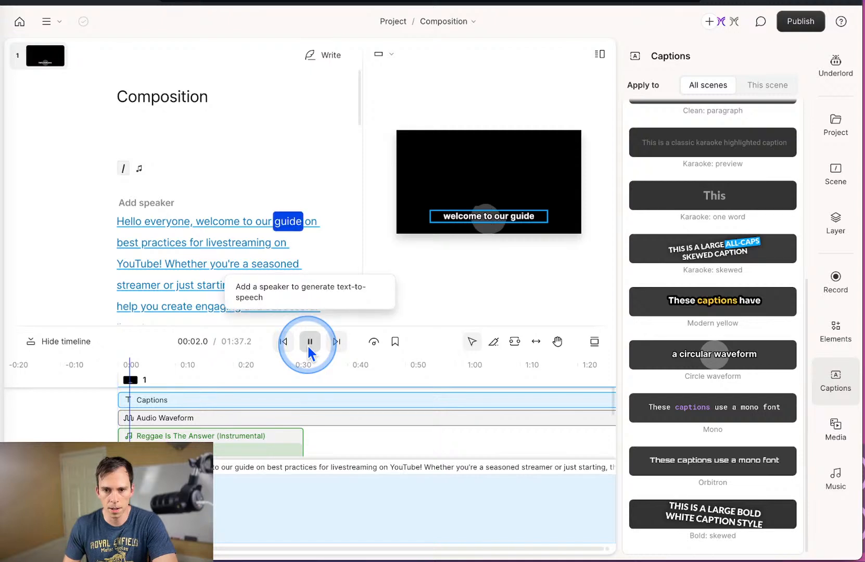
left_click(309, 343)
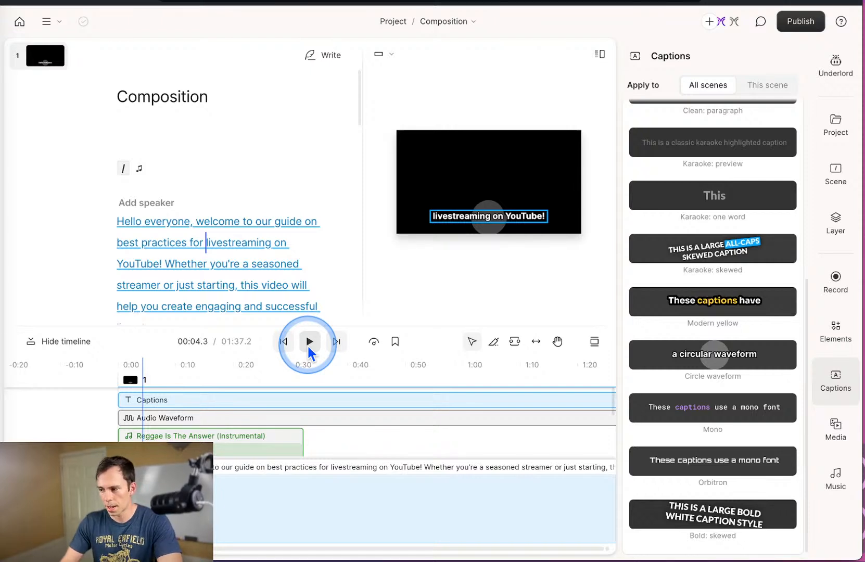
left_click(308, 341)
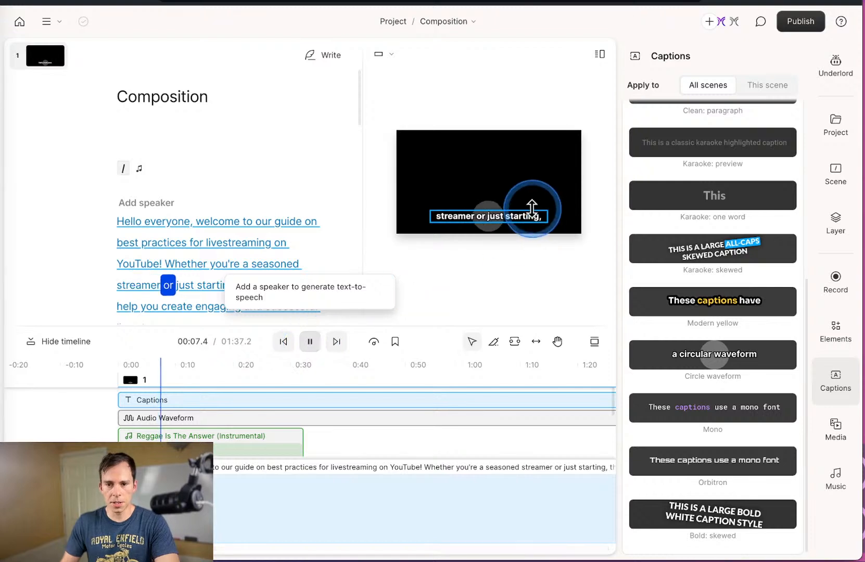
left_click(309, 342)
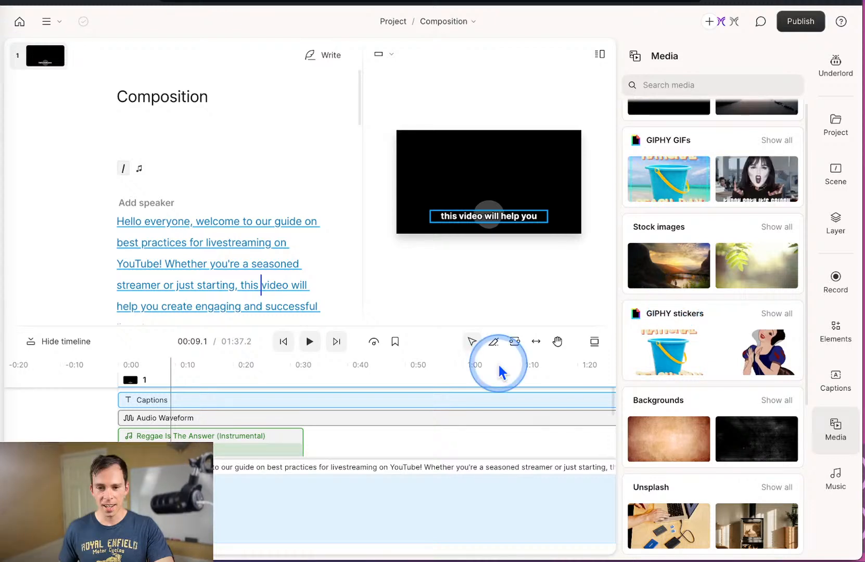
scroll(352, 453, "down", 1)
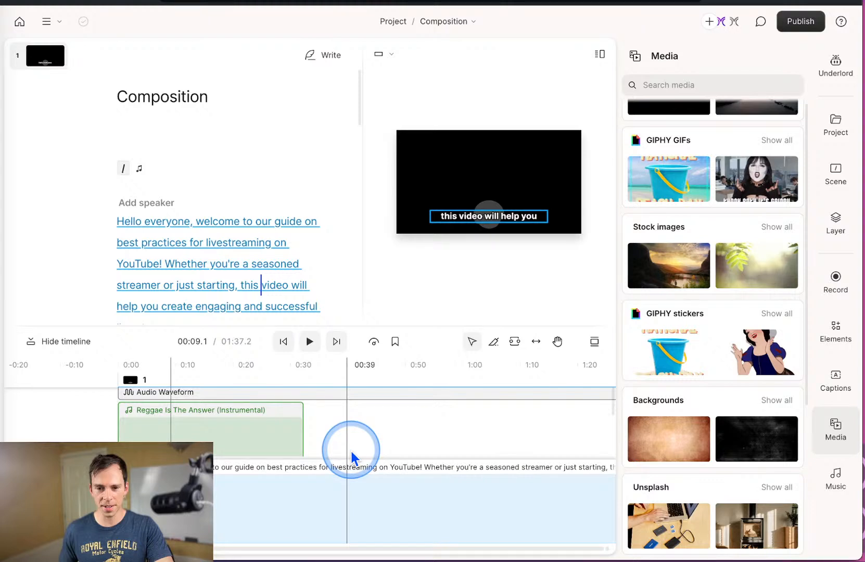
scroll(799, 141, "up", 3)
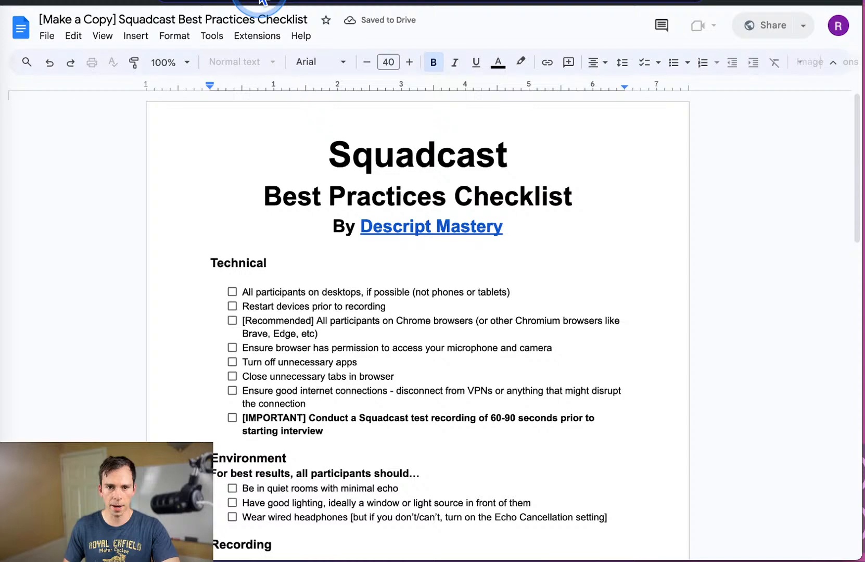
In the Squadcast Best Practices Checklist in Google Docs, highlight the Technical items on desktops, Chrome browsers and restarting devices while reading them.
triple_click(318, 292)
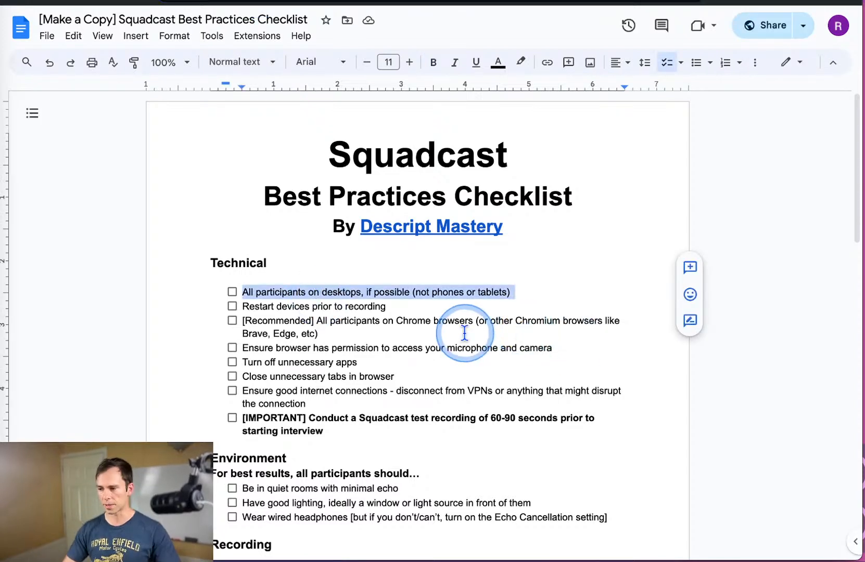
triple_click(553, 324)
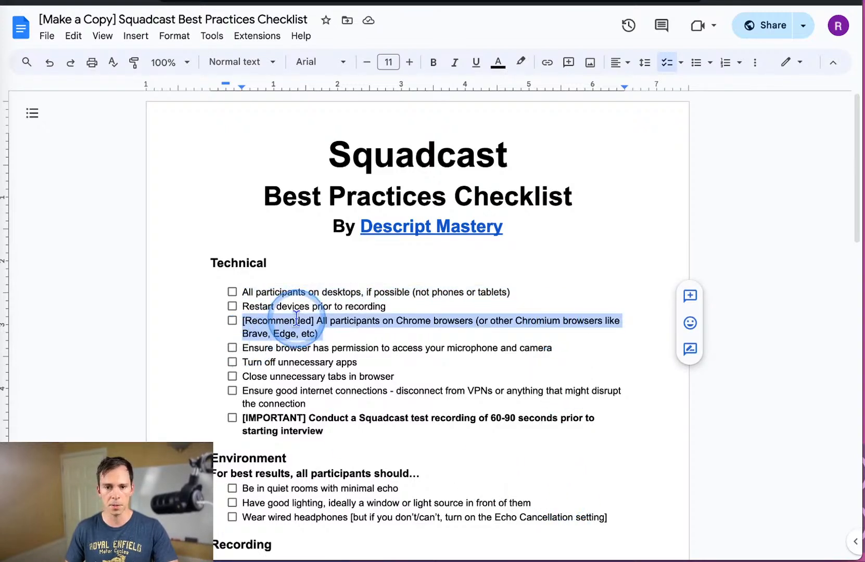
triple_click(311, 307)
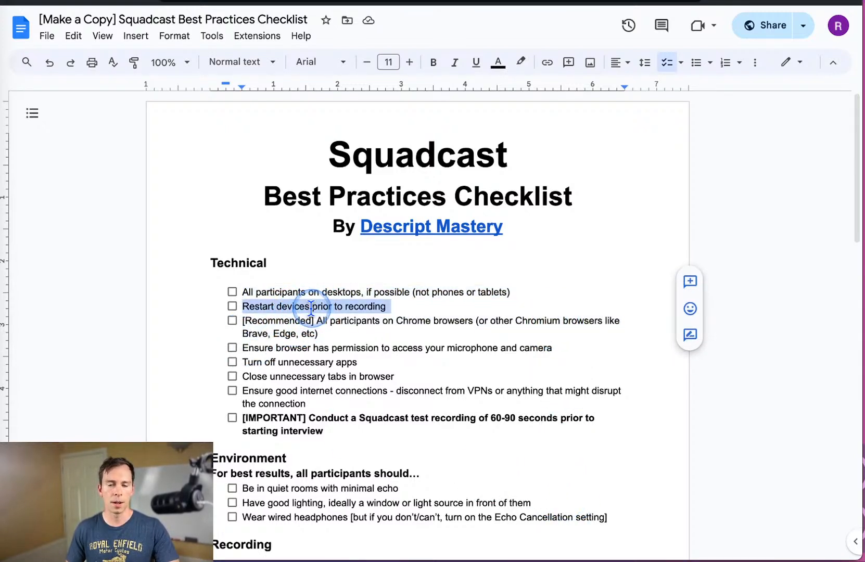
left_click(400, 376)
scroll(455, 438, "down", 1)
scroll(453, 434, "down", 1)
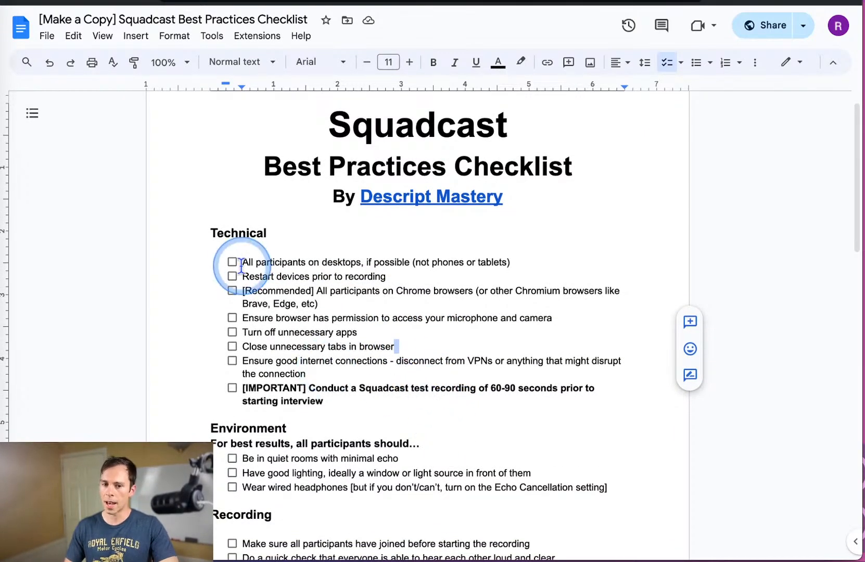
Read the checklist's Environment, Recording and After The Session sections, then return to the beginning of the document.
scroll(406, 495, "down", 5)
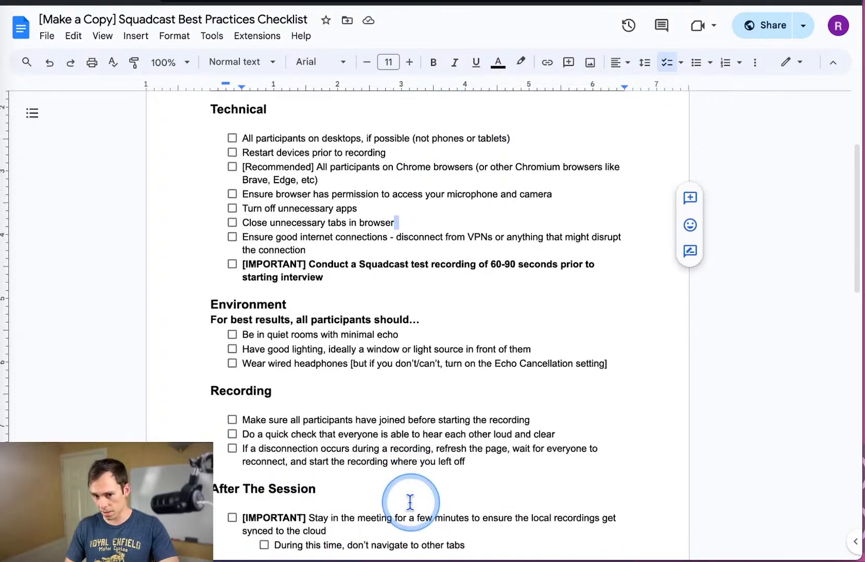
scroll(414, 489, "down", 1)
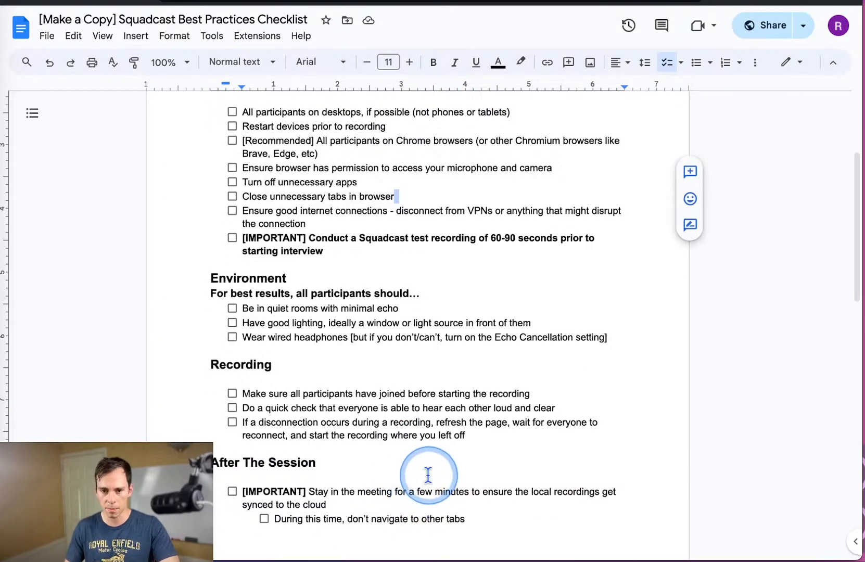
scroll(432, 477, "down", 1)
scroll(432, 476, "down", 6)
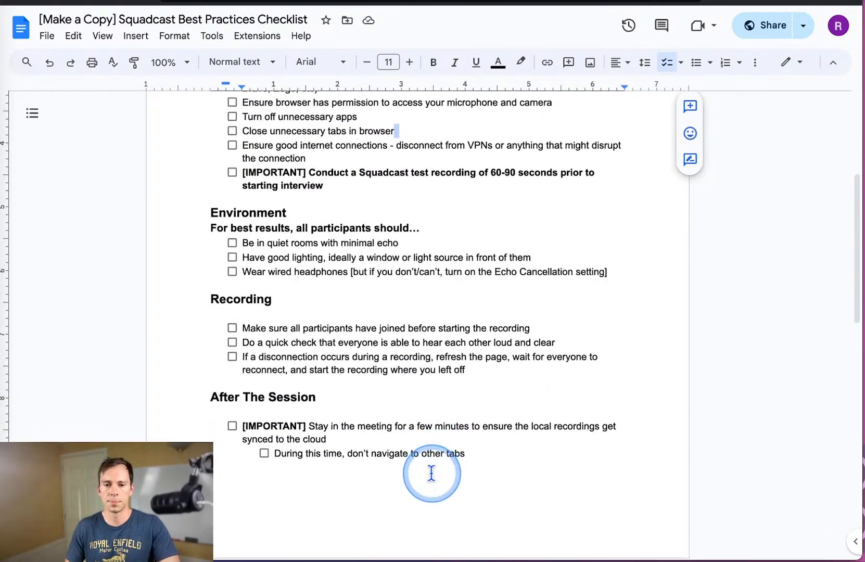
scroll(431, 474, "up", 9)
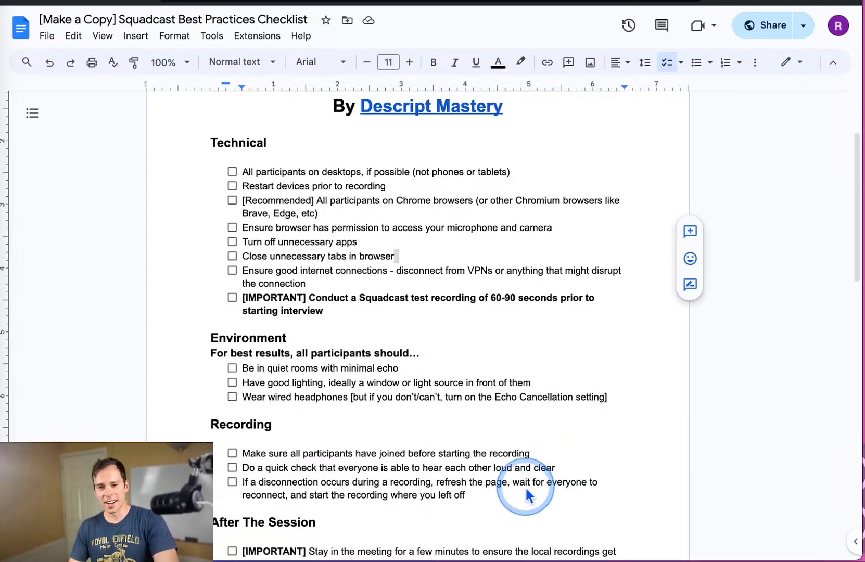
scroll(610, 440, "up", 5)
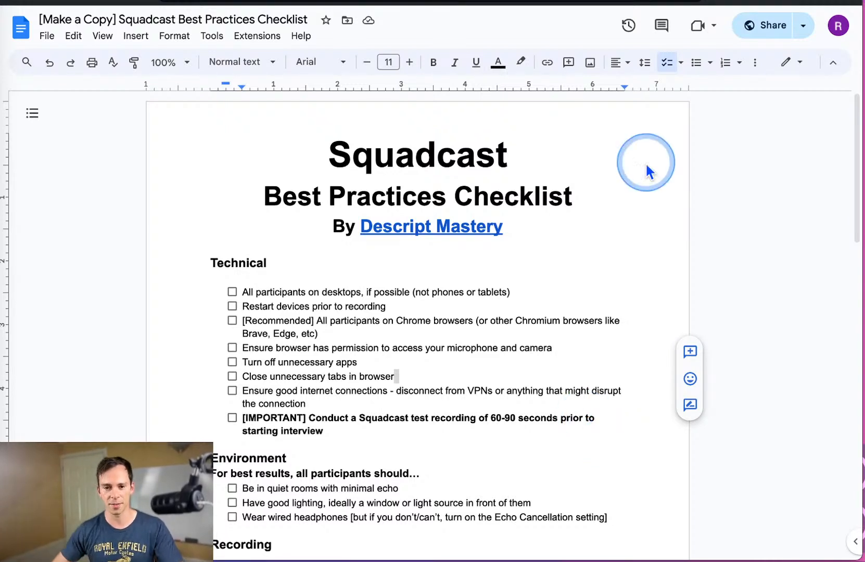
In the checklist's Technical section, highlight the [IMPORTANT] item about conducting a 60-90 second Squadcast test recording while reading it.
left_click(589, 353)
left_click(560, 372)
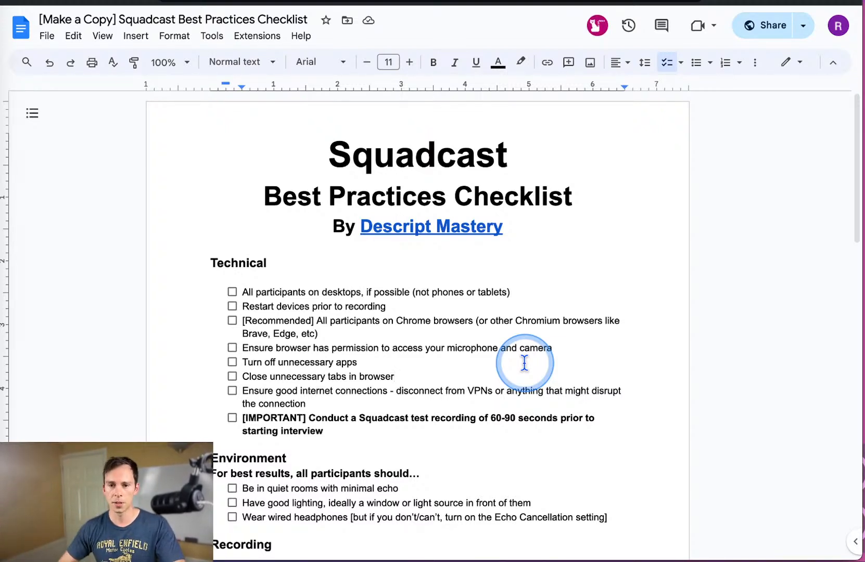
scroll(542, 415, "down", 1)
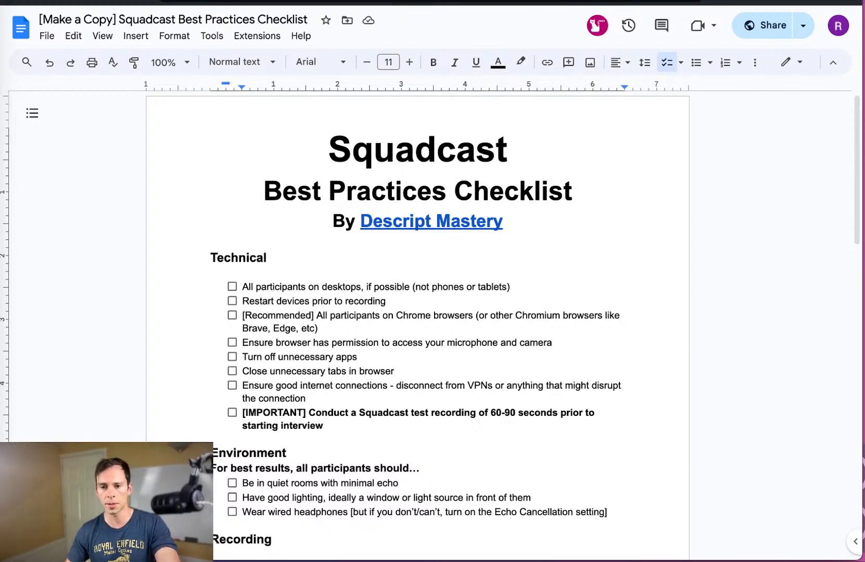
left_click(457, 92)
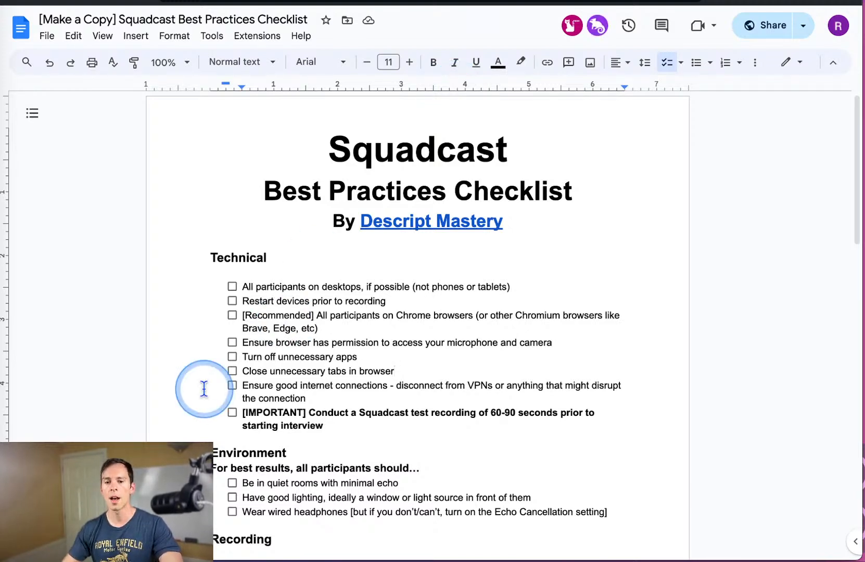
left_click_drag(324, 427, 244, 411)
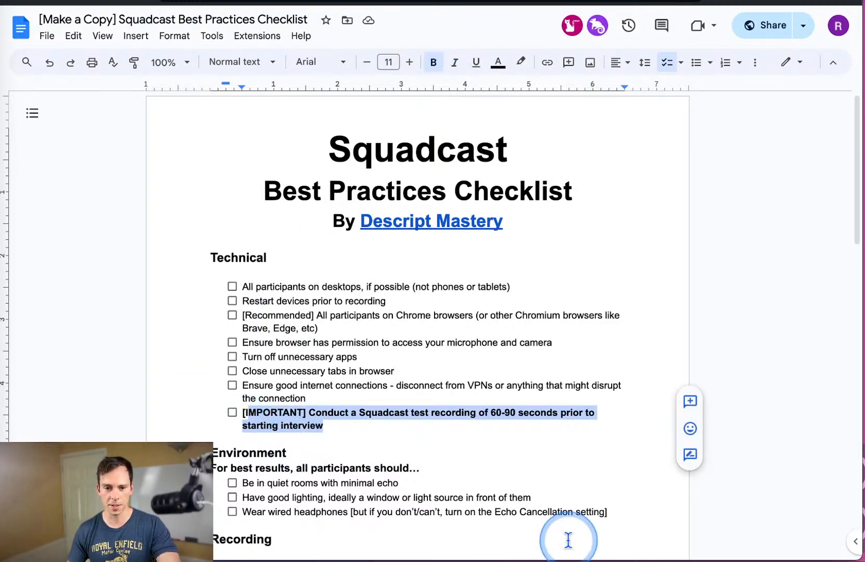
left_click_drag(330, 428, 237, 416)
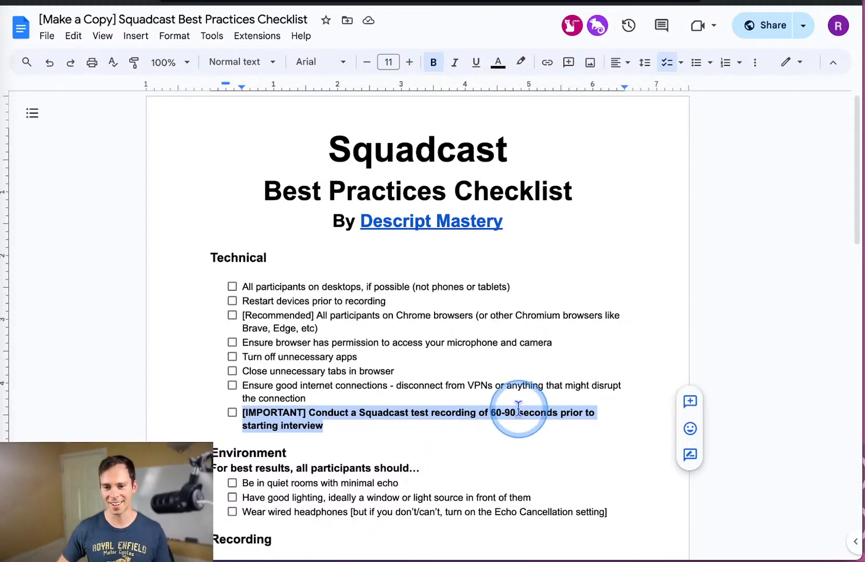
scroll(469, 479, "down", 3)
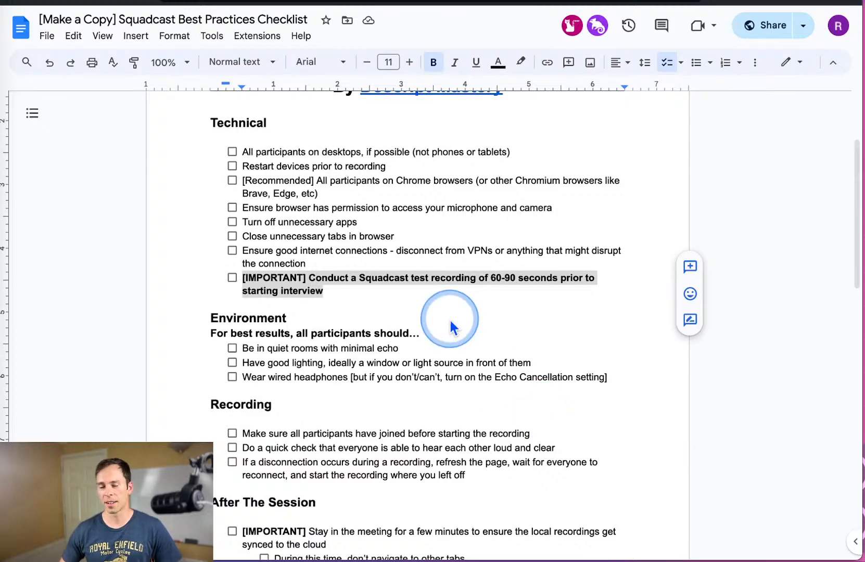
Switch to the Descript Mastery website, view its Templates page, and return to the Descript composition.
left_click(148, 1)
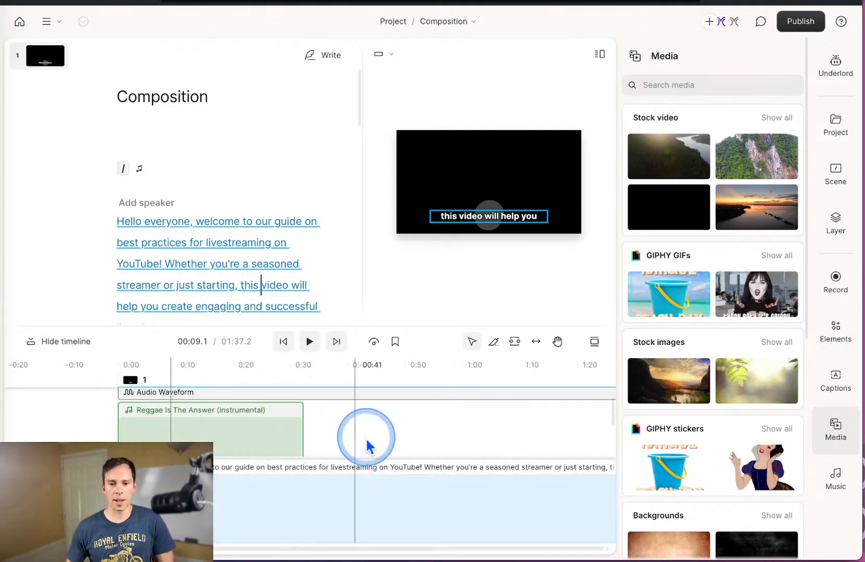
scroll(356, 400, "up", 1)
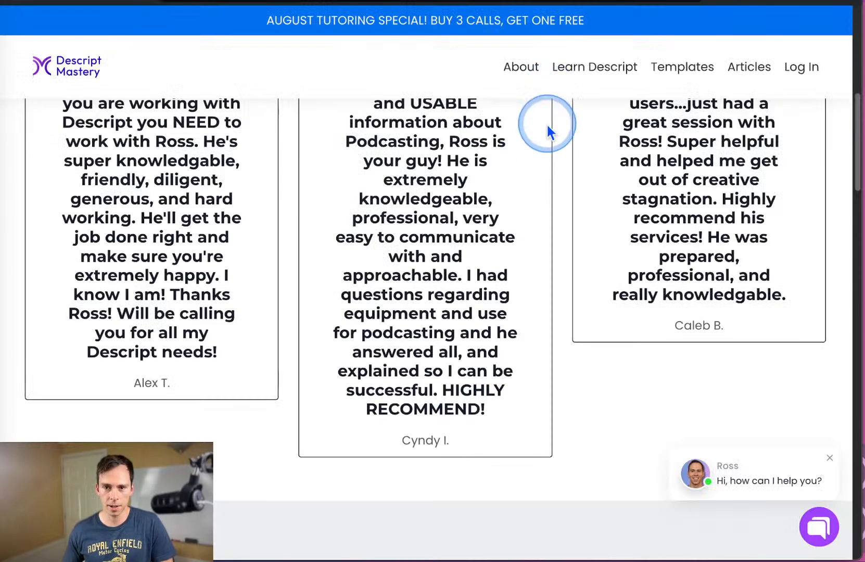
scroll(547, 128, "up", 8)
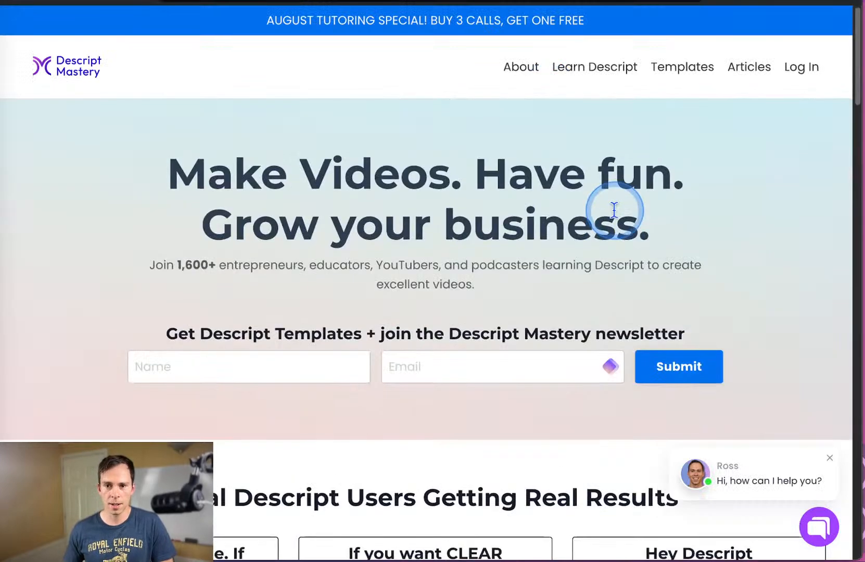
left_click(679, 72)
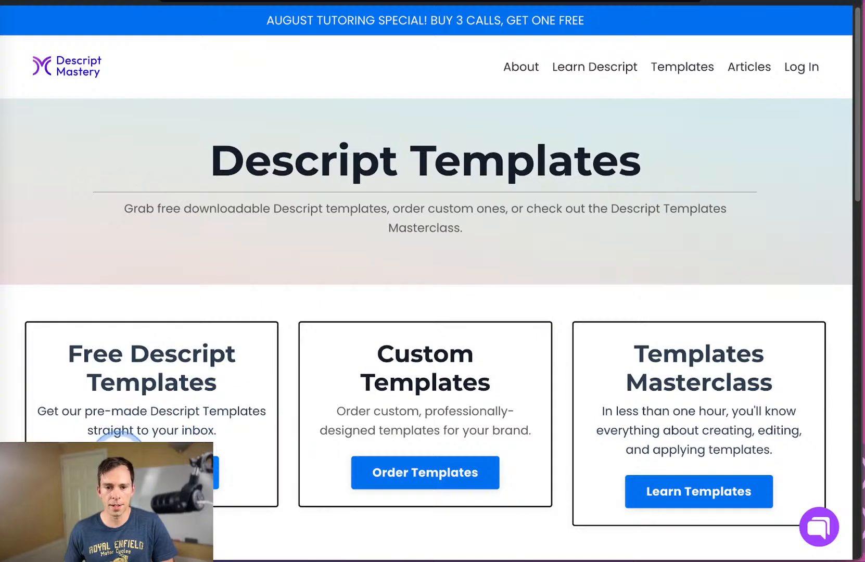
left_click(134, 0)
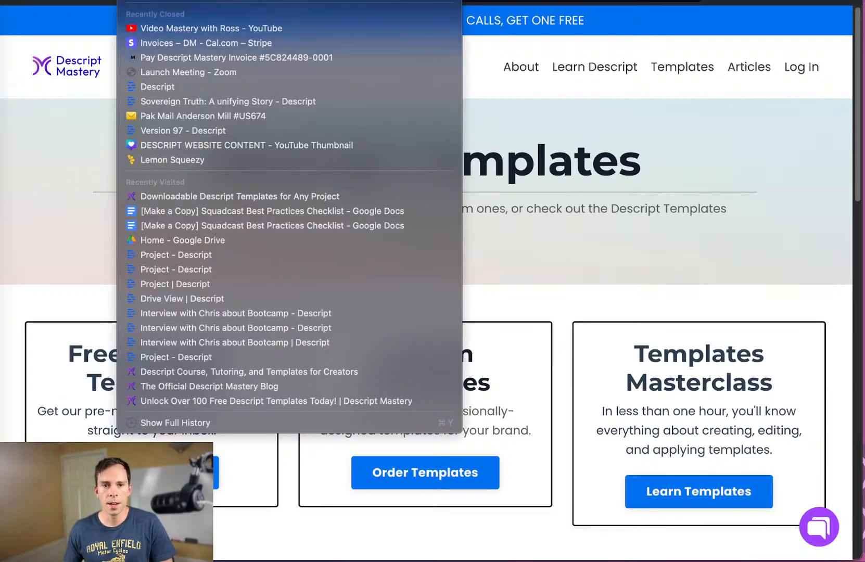
key("Escape")
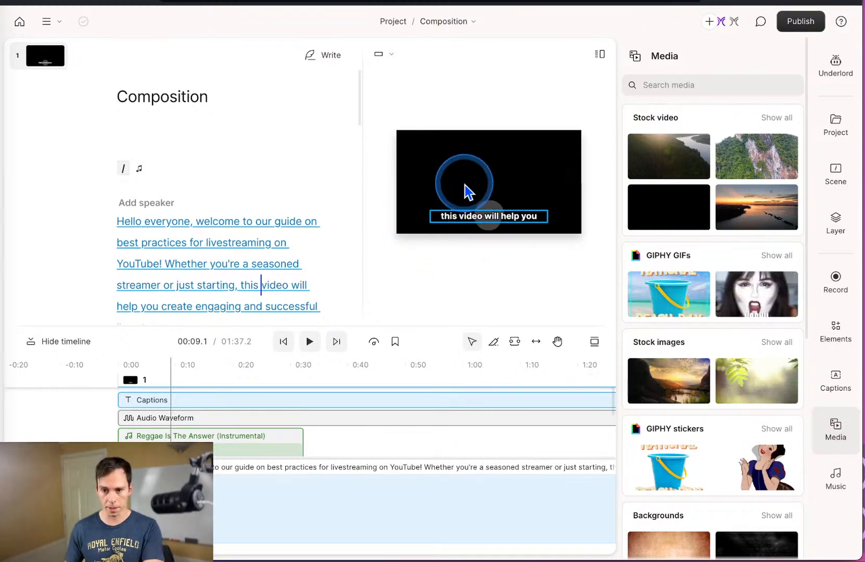
Set the captions layer's font to Outfit and check the scene's template-saving options.
left_click(846, 221)
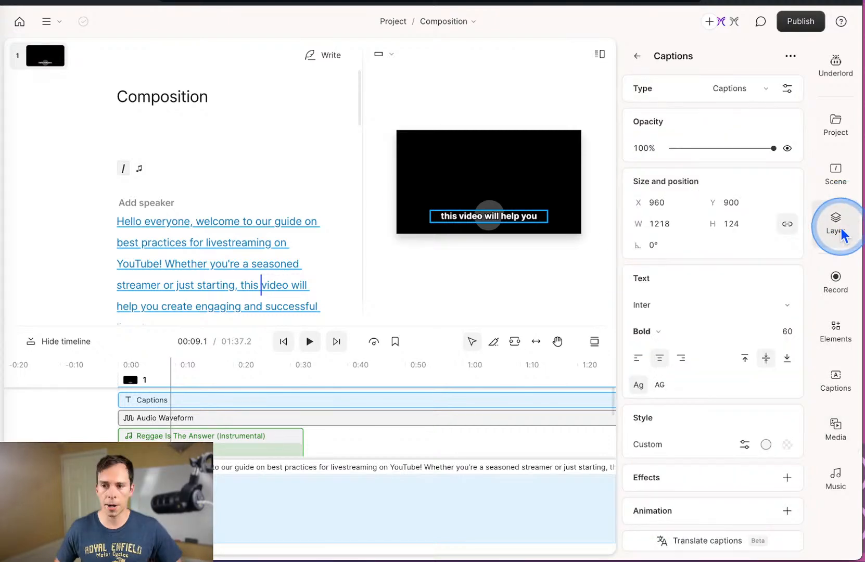
left_click(670, 313)
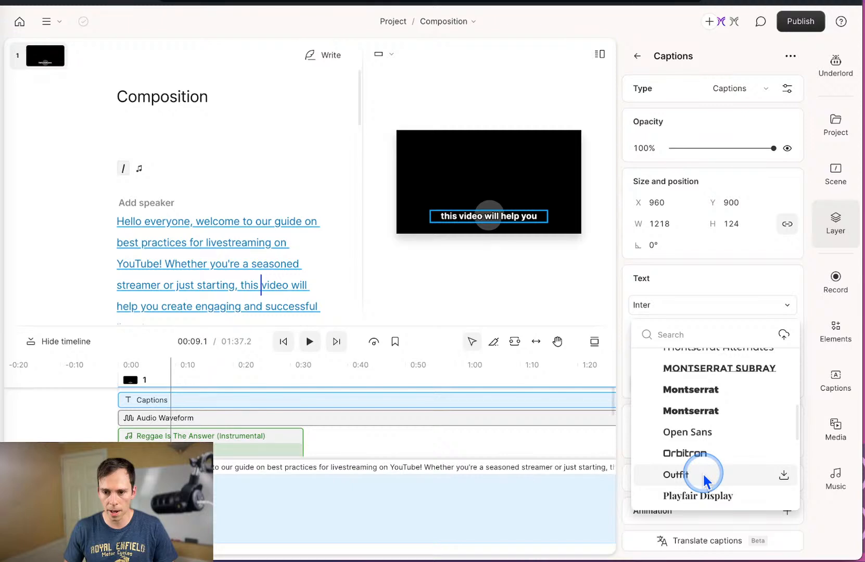
left_click(703, 473)
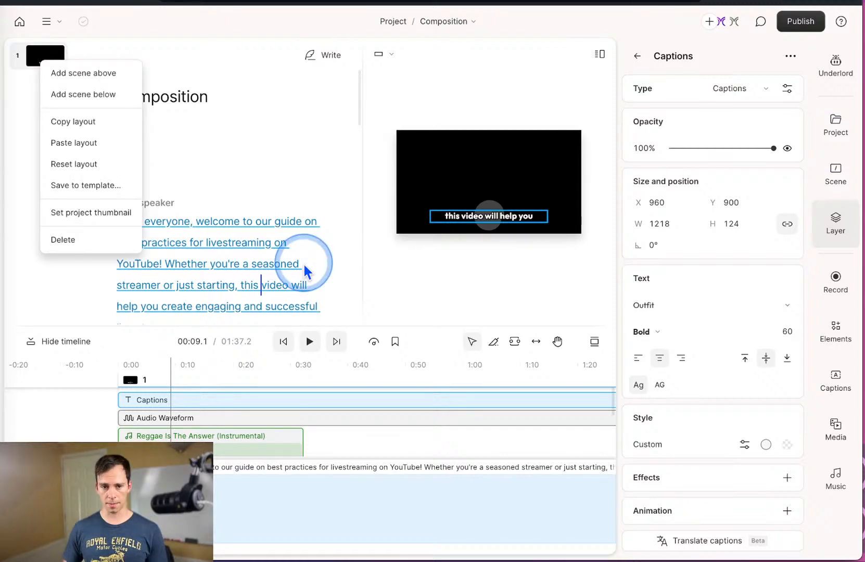
left_click(459, 291)
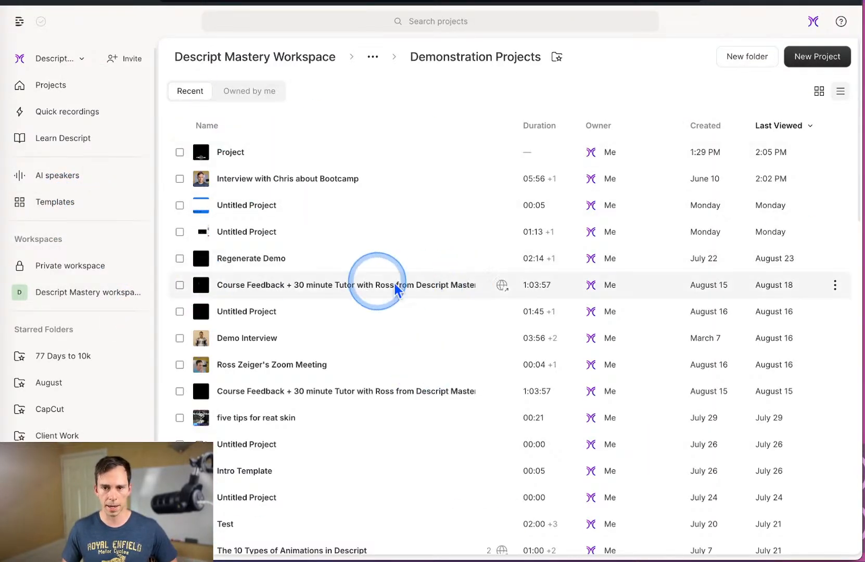
Browse the drive's templates, view the Netflix Style Subtitles template, and return to the template list.
left_click(58, 210)
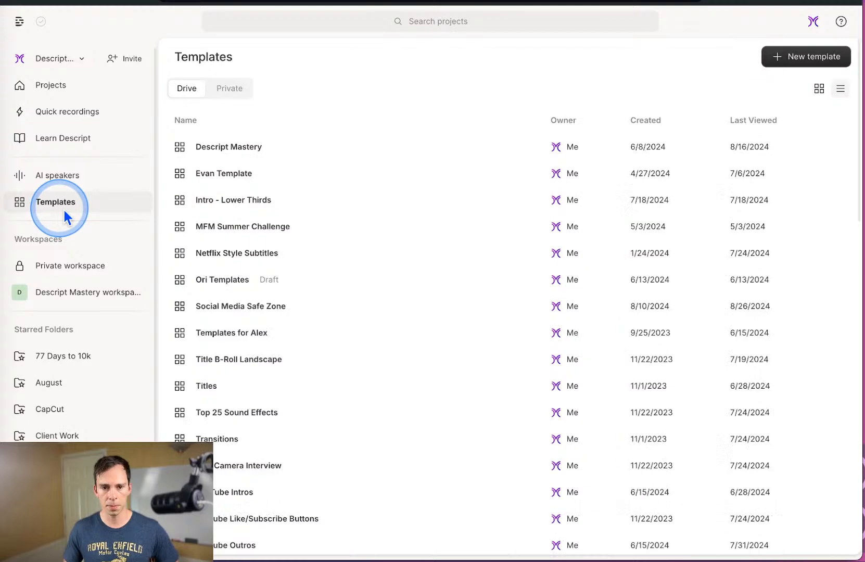
scroll(406, 421, "down", 1)
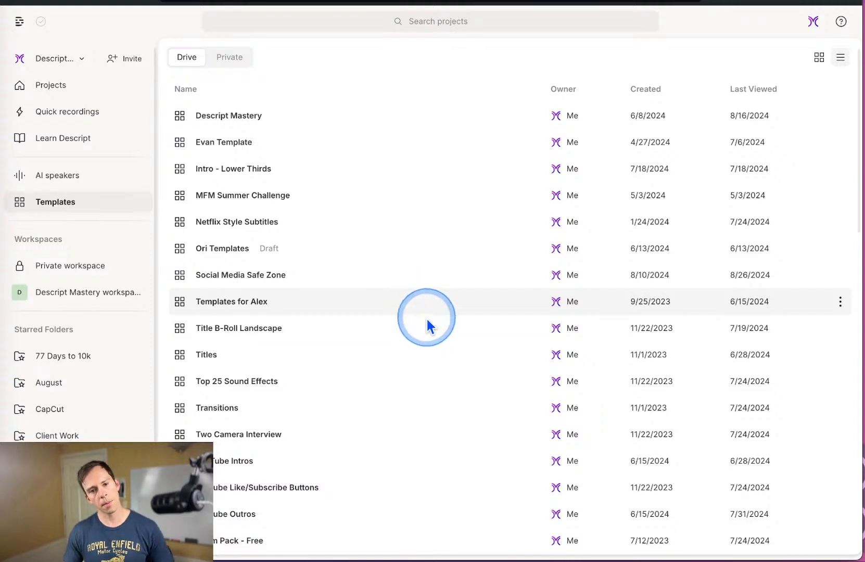
scroll(439, 533, "up", 1)
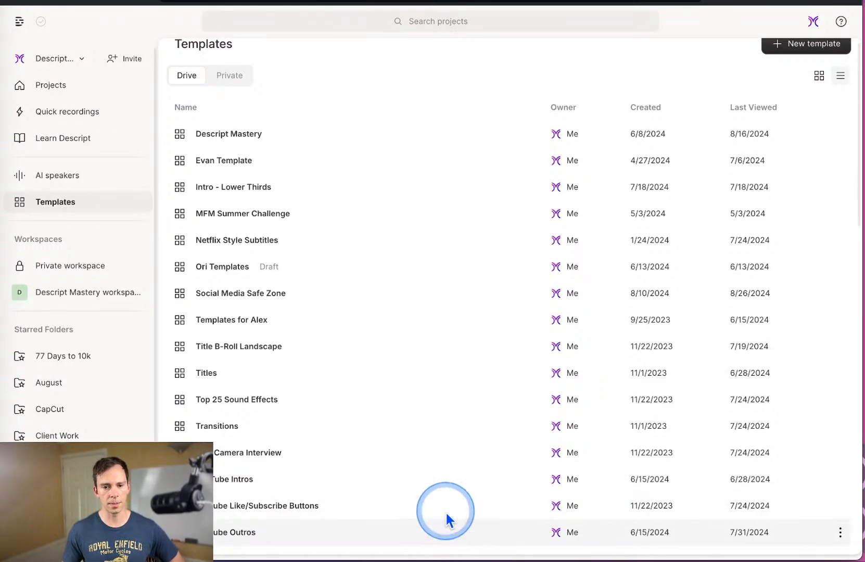
scroll(446, 518, "down", 1)
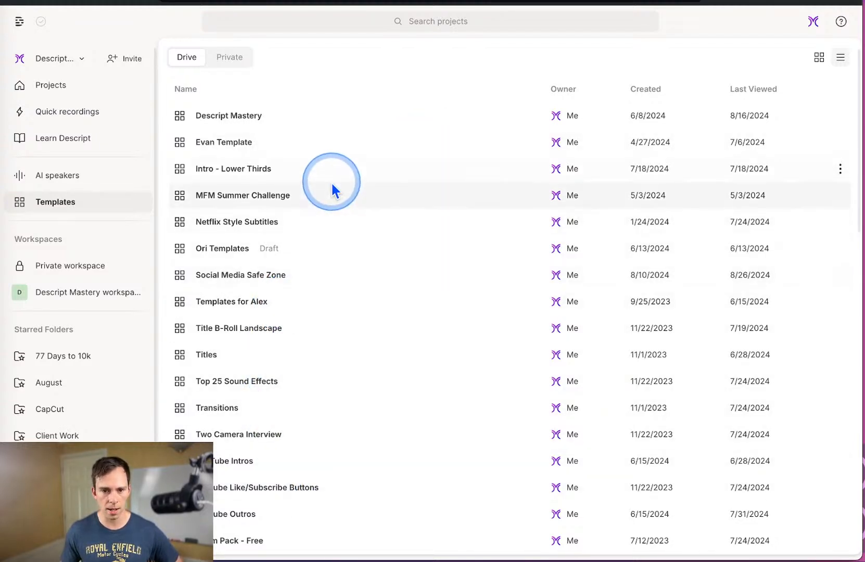
left_click(312, 222)
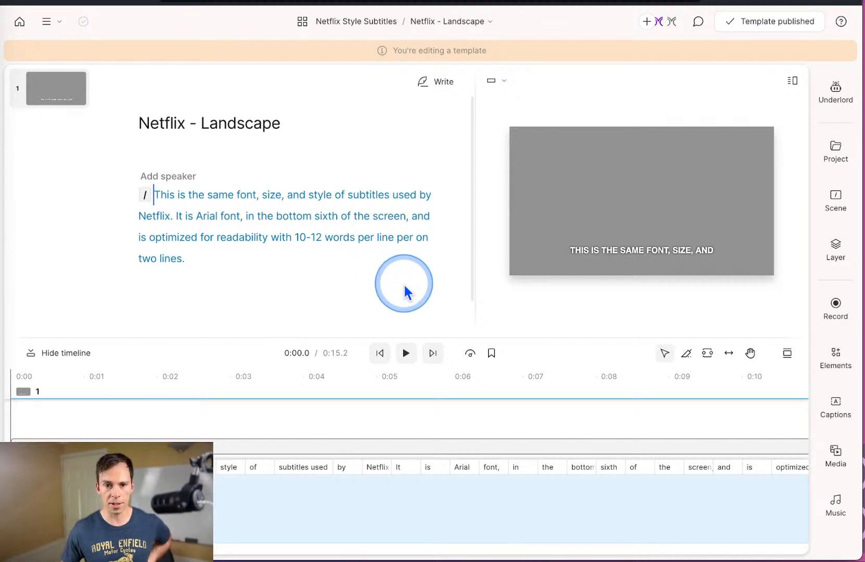
scroll(468, 245, "down", 2)
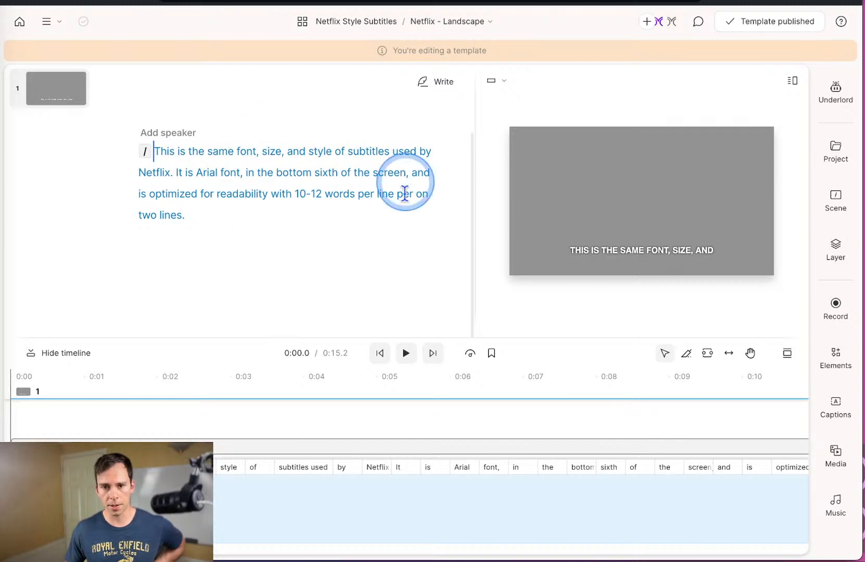
left_click(16, 24)
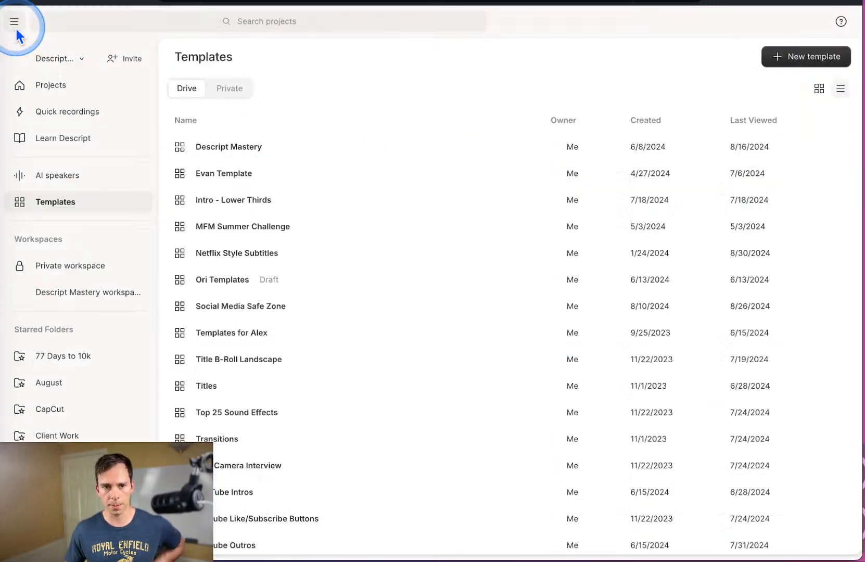
Create a new template and add a Title text element to its scene.
left_click(805, 57)
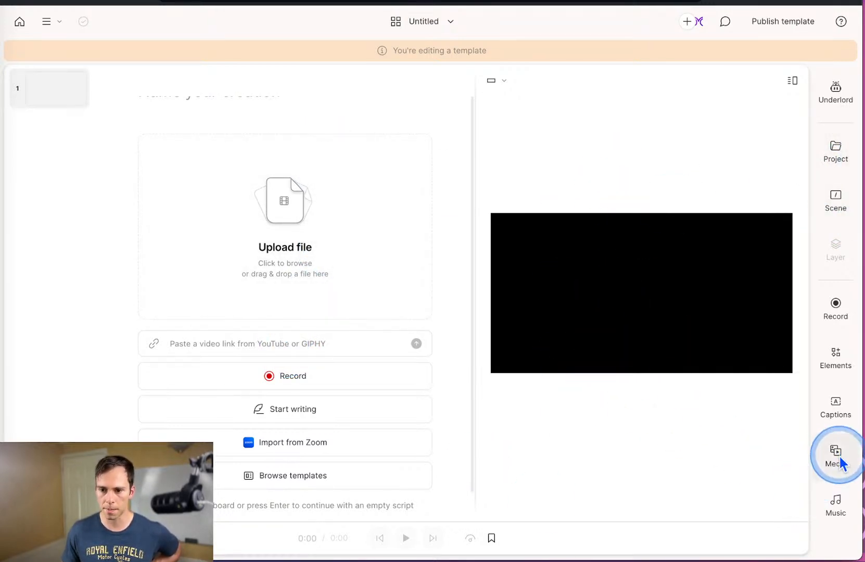
left_click(834, 365)
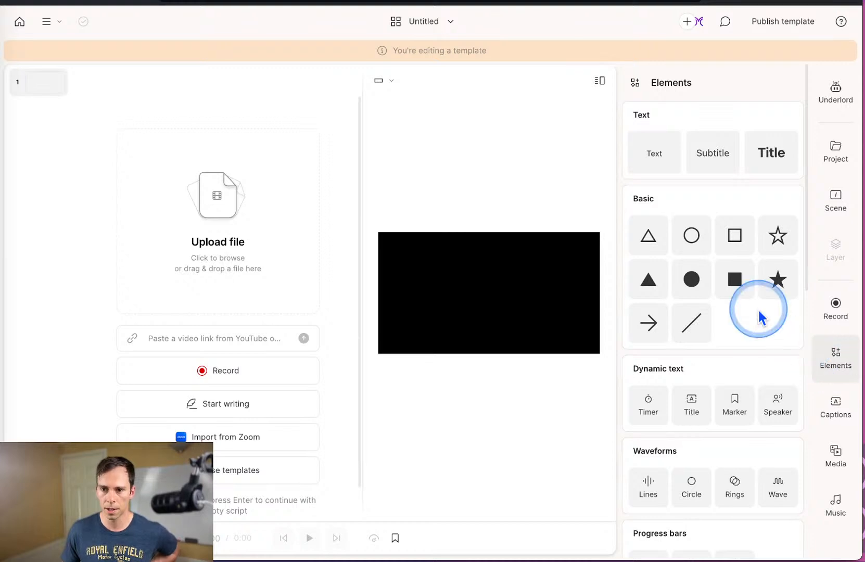
scroll(740, 477, "down", 5)
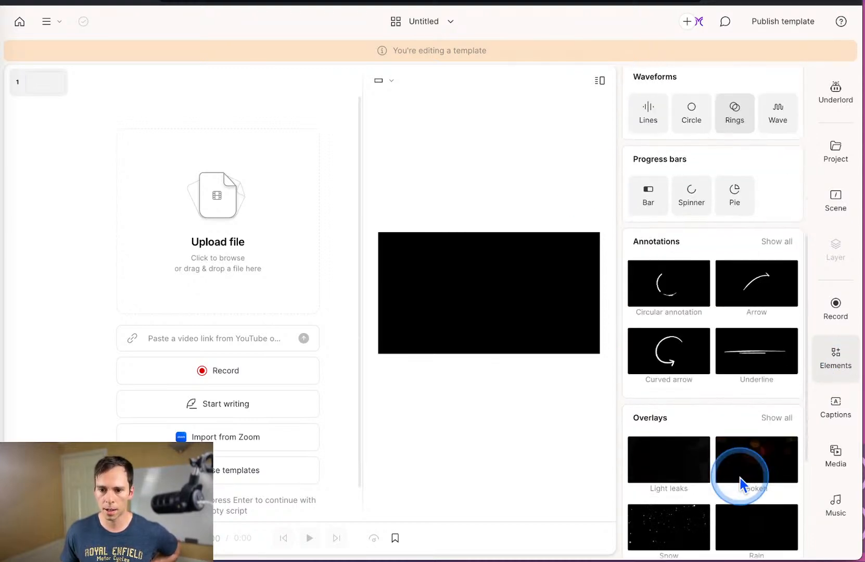
scroll(741, 480, "up", 5)
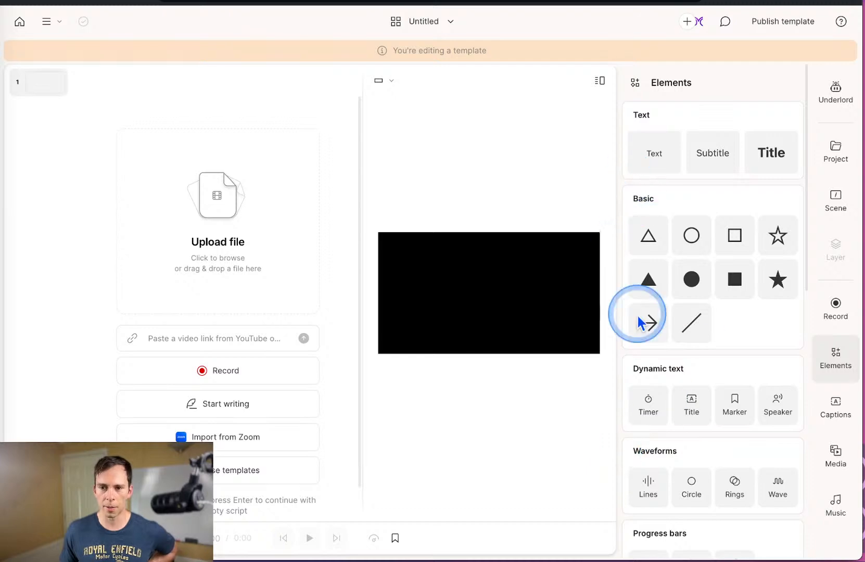
left_click(766, 160)
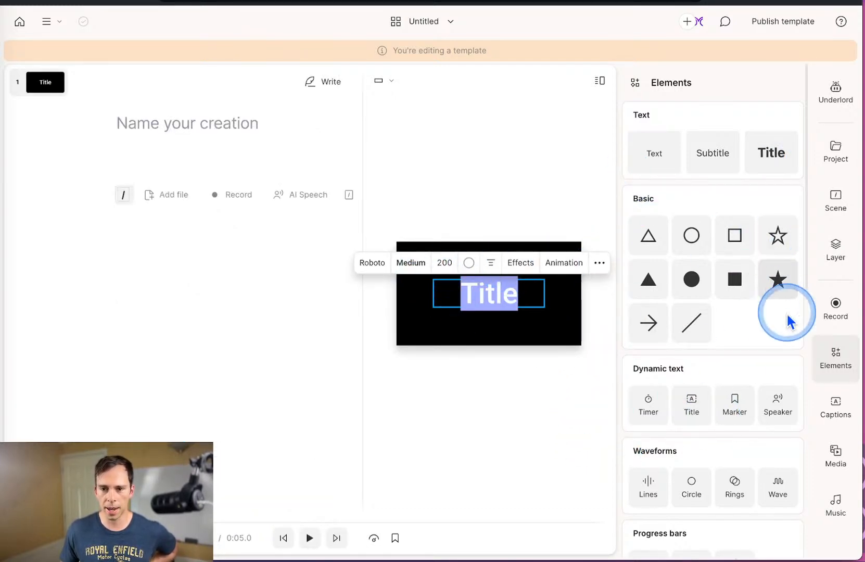
Change the Title layer's type from Freeform to Captions and select its box on the canvas.
left_click(834, 242)
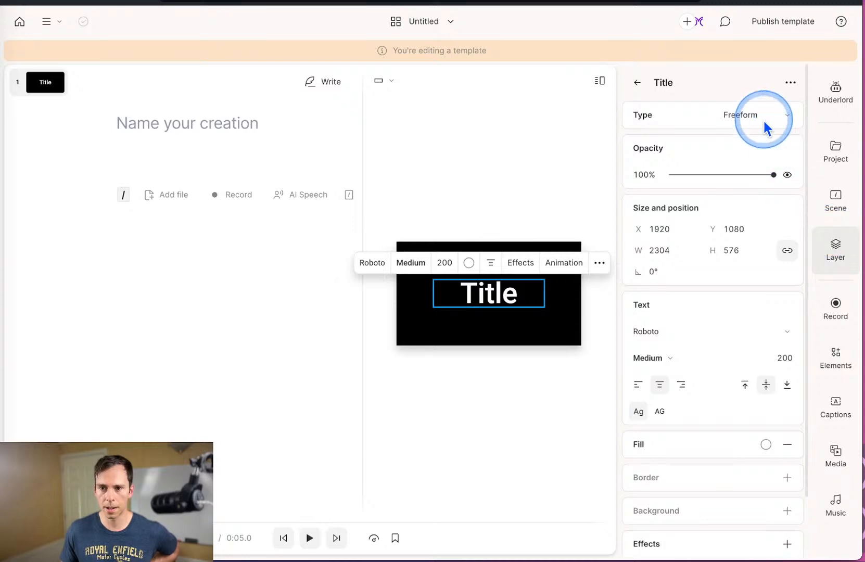
left_click(773, 114)
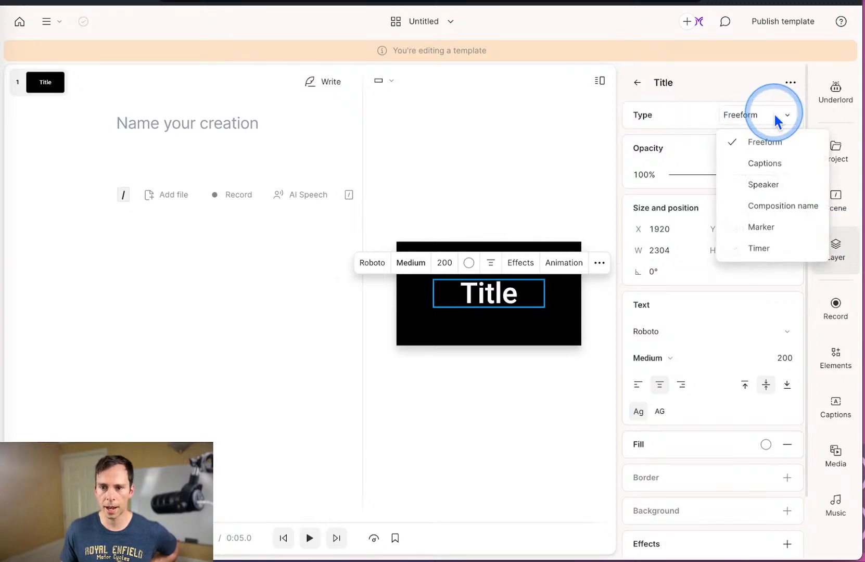
left_click(769, 163)
left_click(504, 332)
left_click(489, 300)
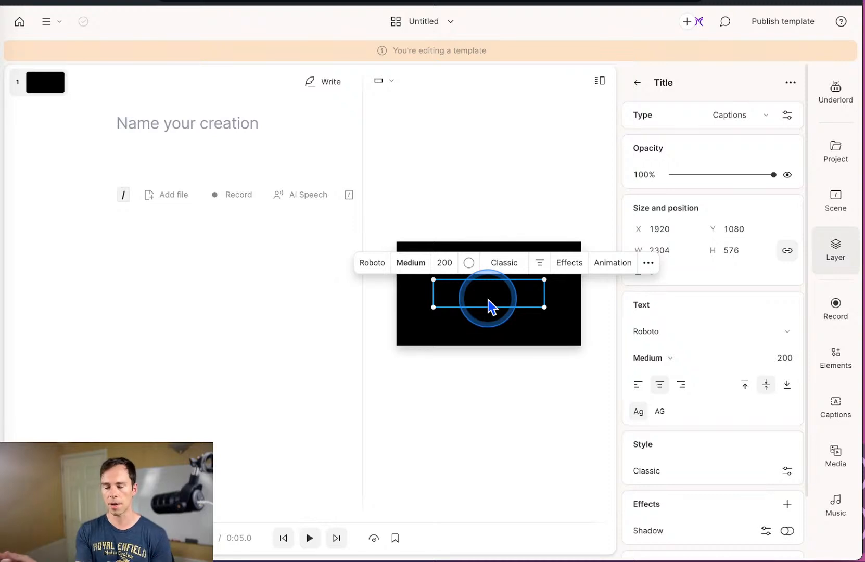
left_click(489, 299)
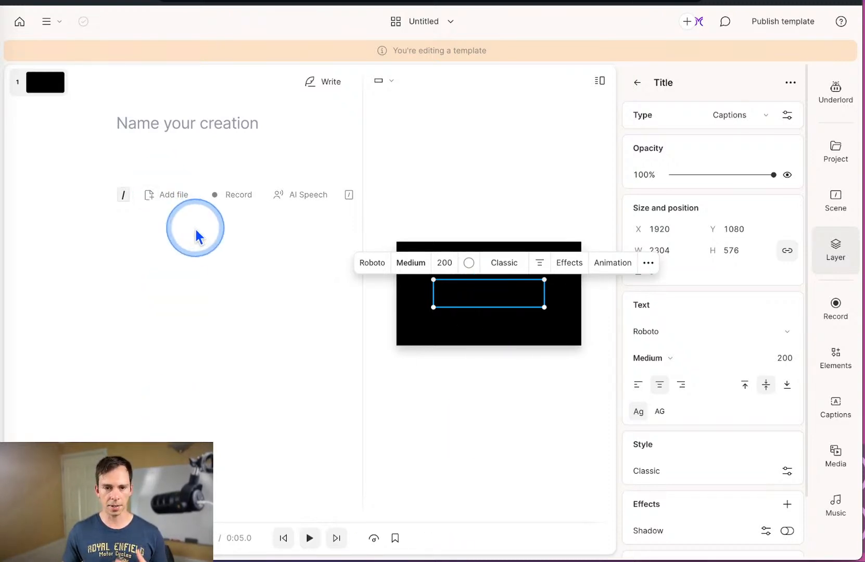
Write "This is a pplaceholder for my caption text" as the template's script and finish writing.
left_click(323, 86)
left_click(200, 198)
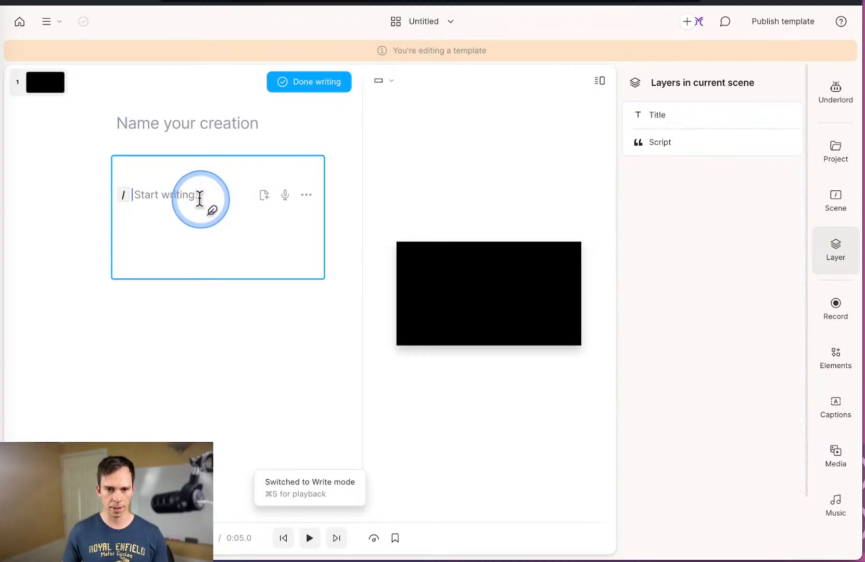
type("This is a pplac")
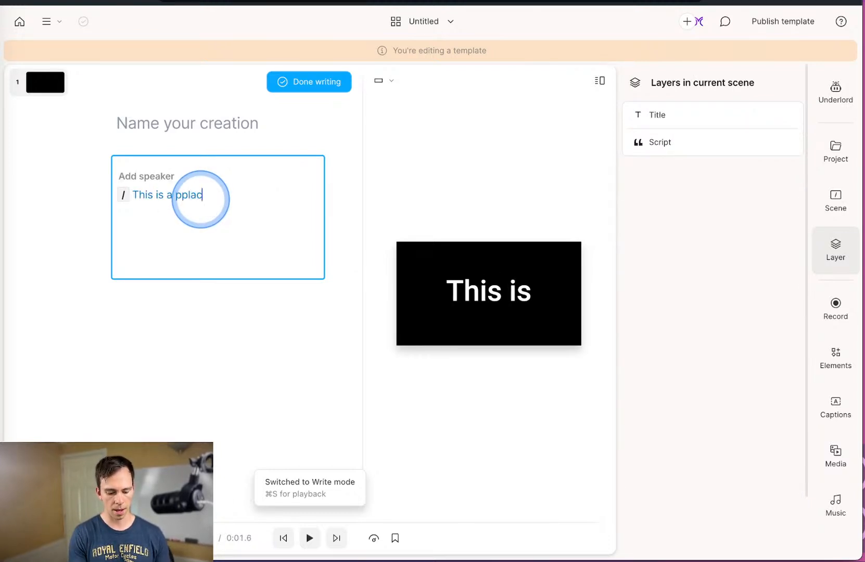
type("eholder f")
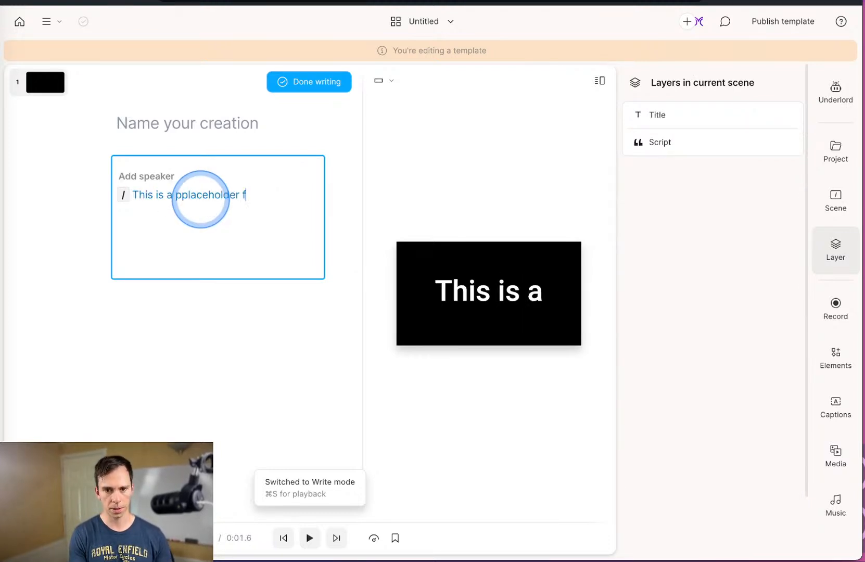
type("or my caption text")
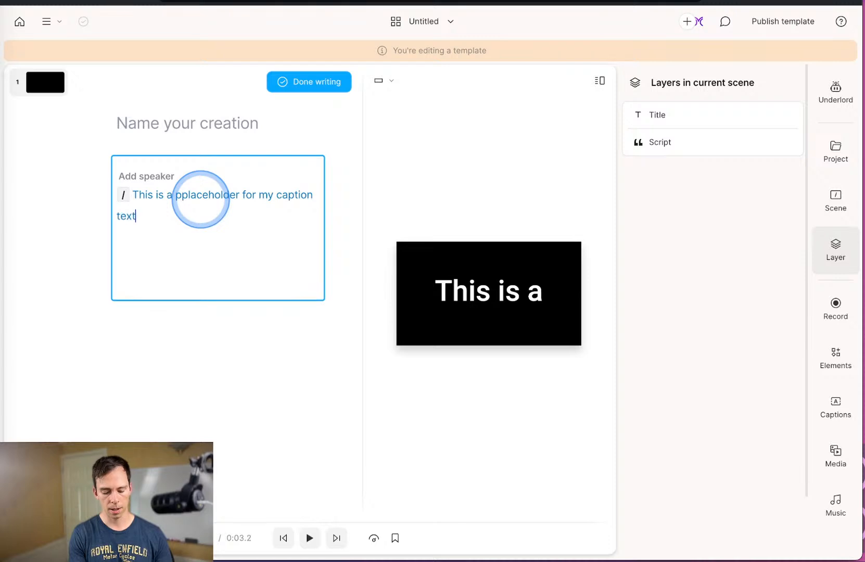
left_click(282, 82)
Set the caption text size to 100 and move its box straight down the canvas to about Y 1591.
left_click(491, 293)
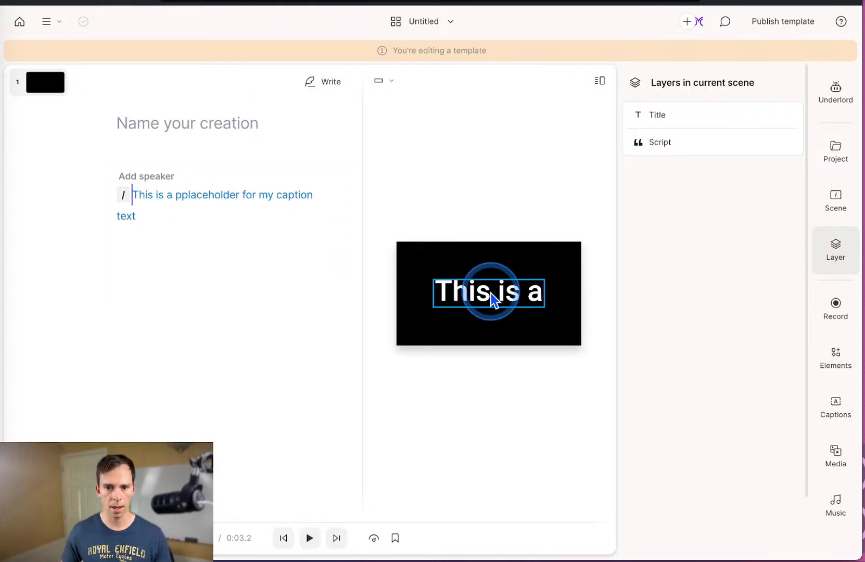
left_click(322, 262)
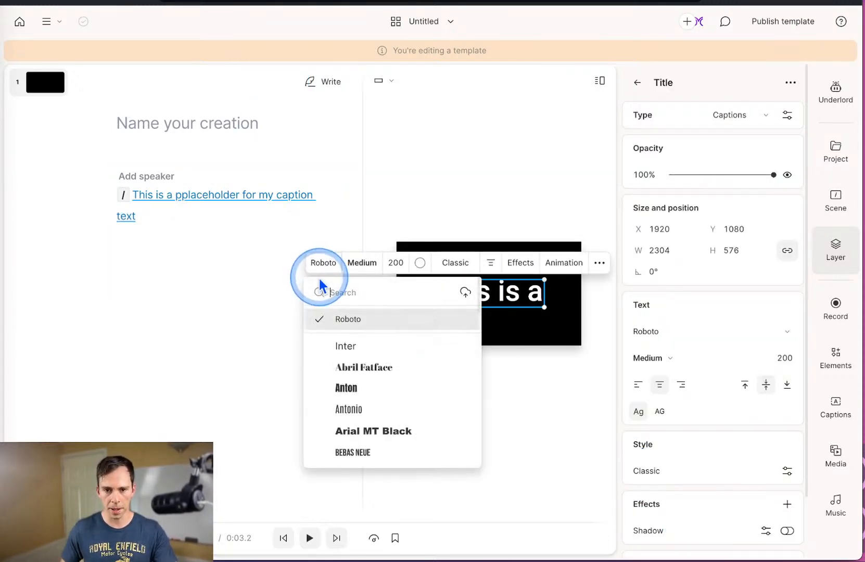
left_click(392, 262)
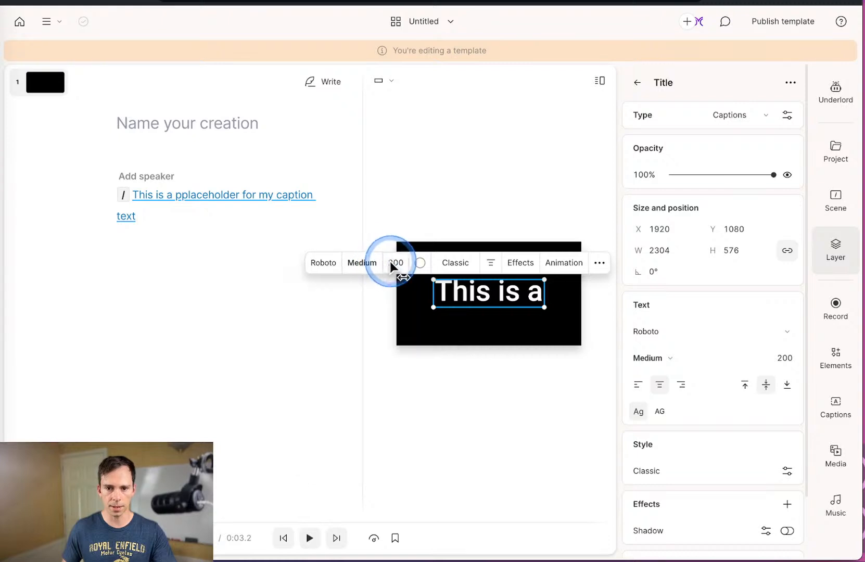
type("100")
key("Return")
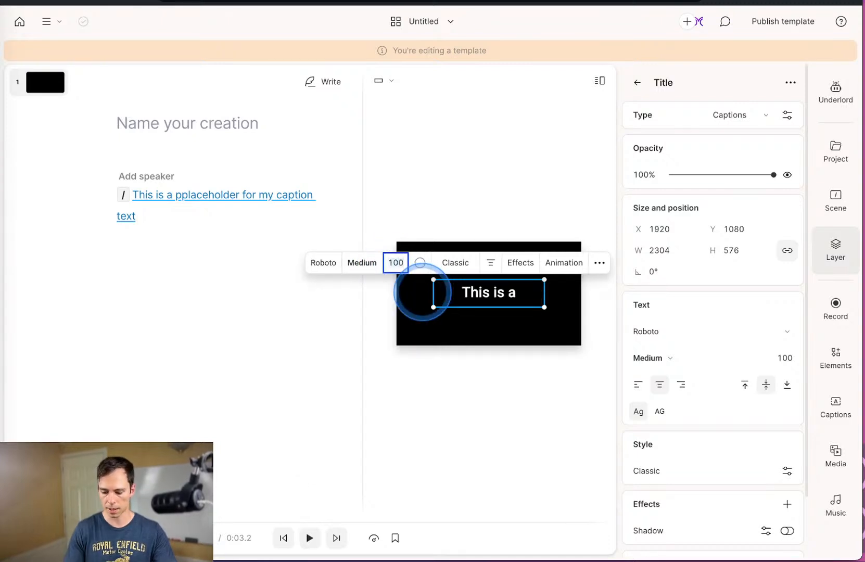
left_click_drag(484, 307, 496, 328)
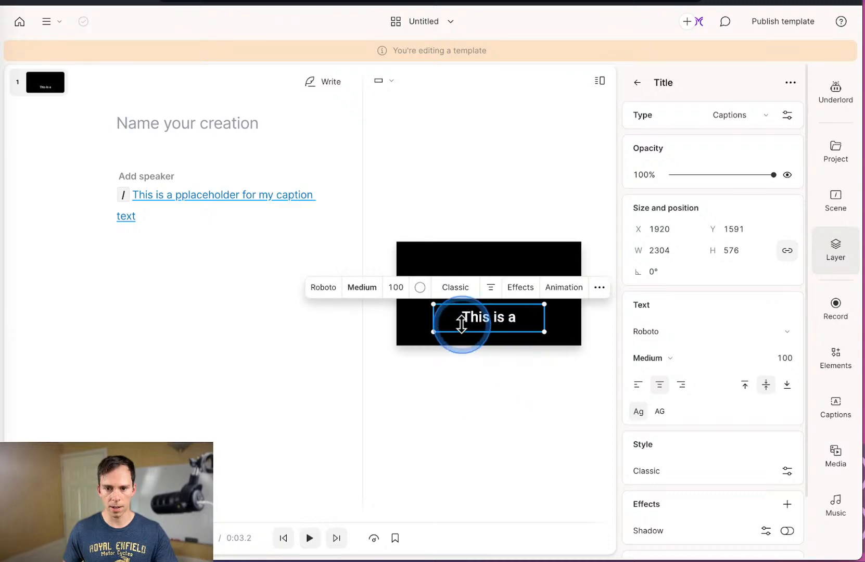
Change the template's aspect ratio to Portrait 9:16 and shift the caption box up slightly to about Y 2696.
left_click(388, 83)
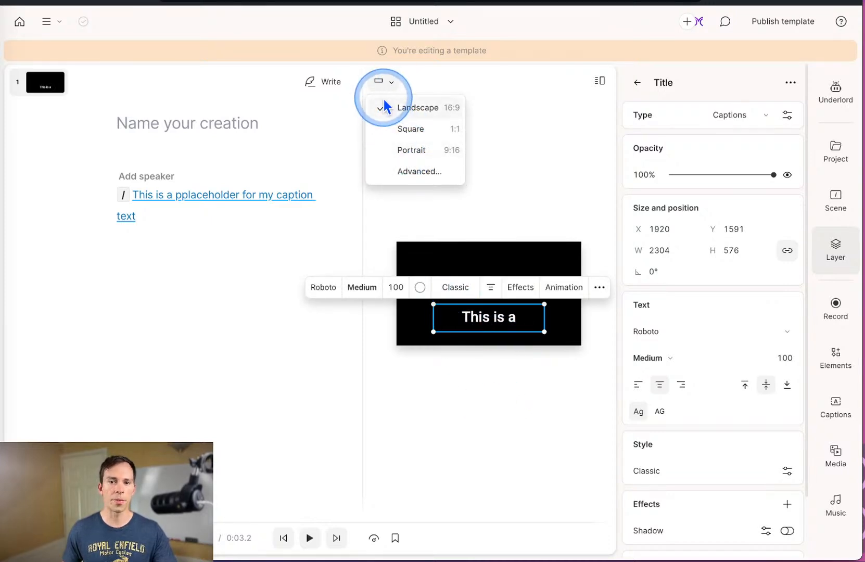
left_click(390, 84)
left_click(389, 82)
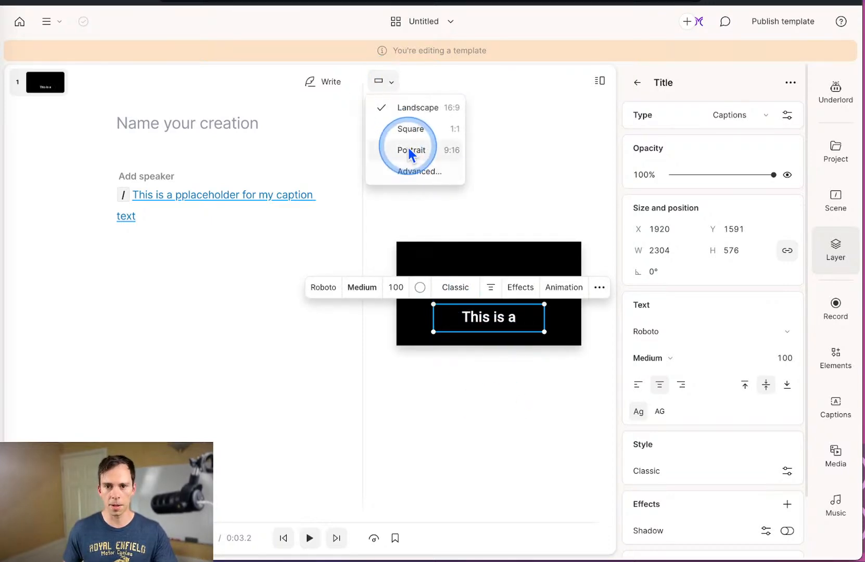
left_click(409, 148)
left_click_drag(493, 381, 492, 369)
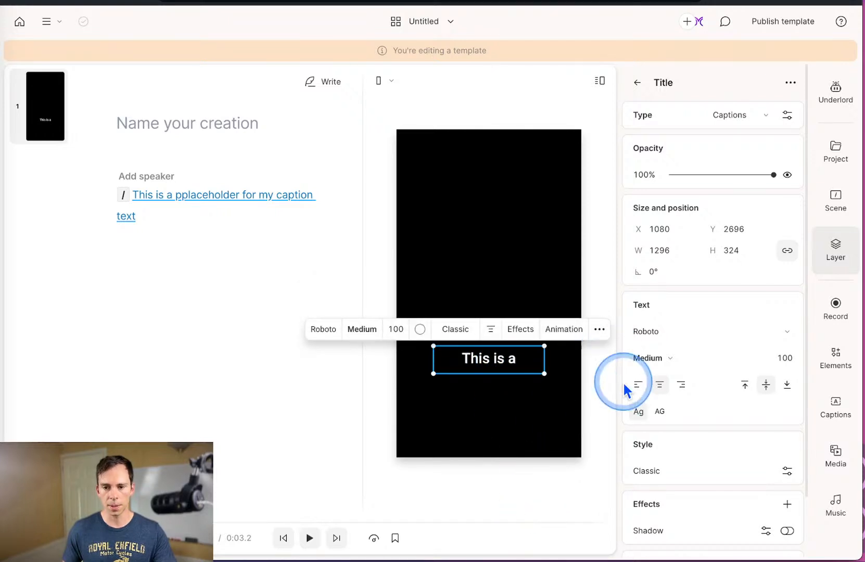
left_click(596, 415)
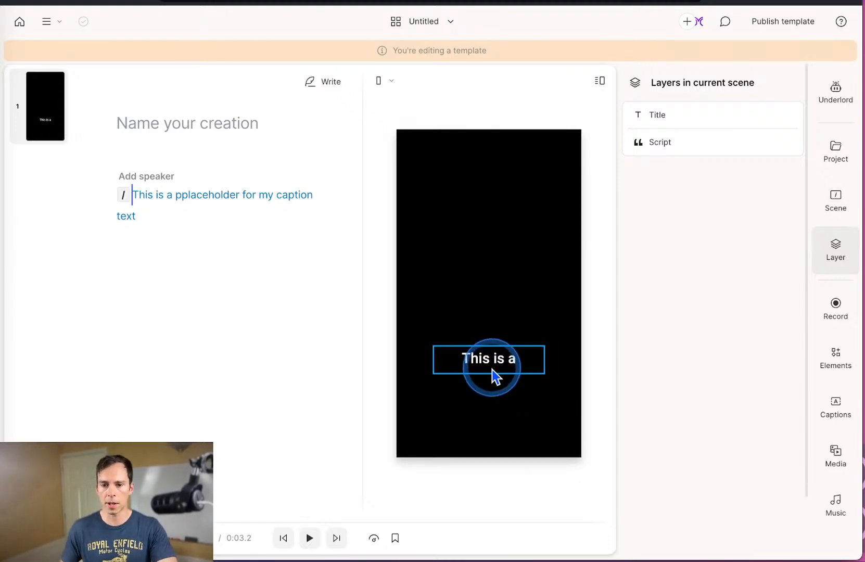
Open the template's publishing options, name its scene Captions, and close the options.
left_click(792, 26)
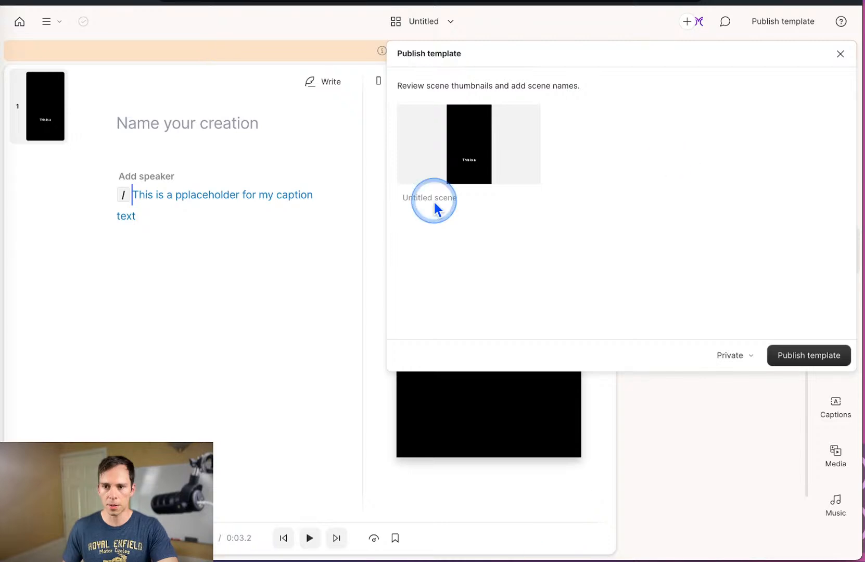
left_click(411, 199)
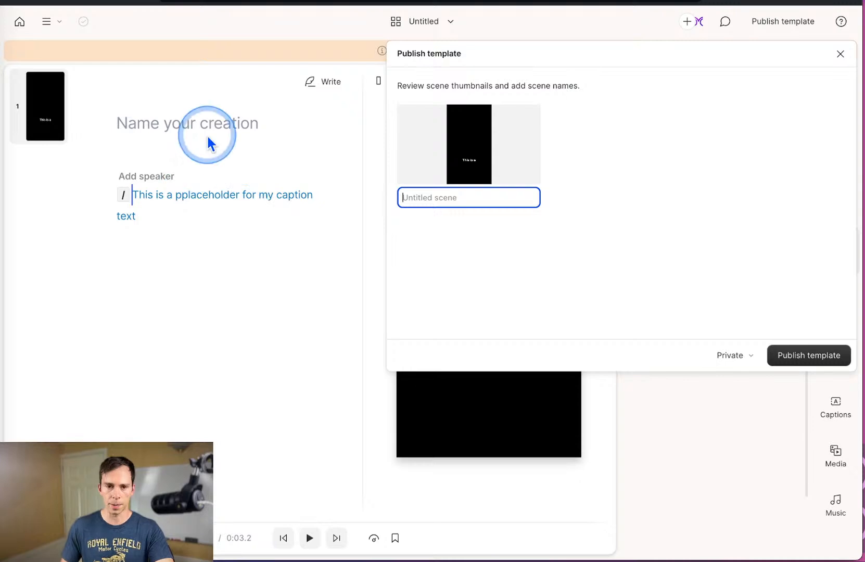
left_click(495, 200)
left_click(494, 199)
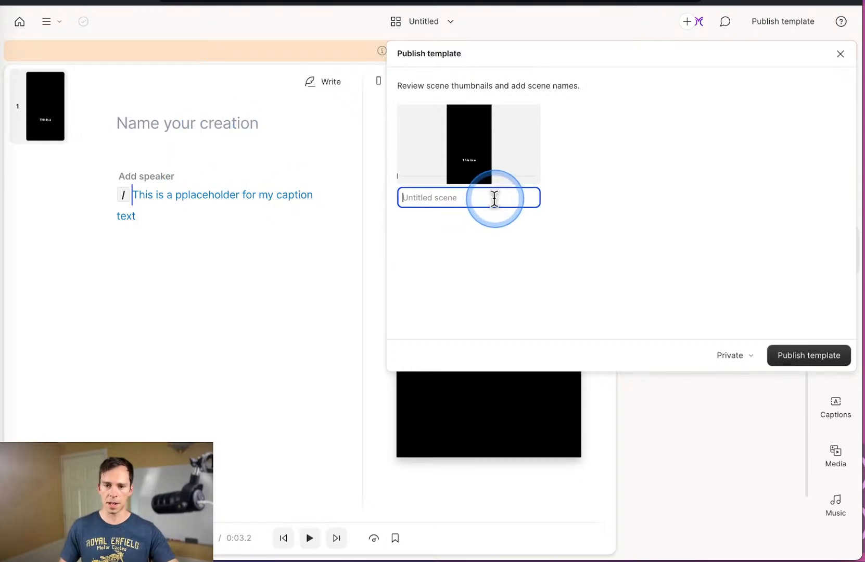
type("Captions")
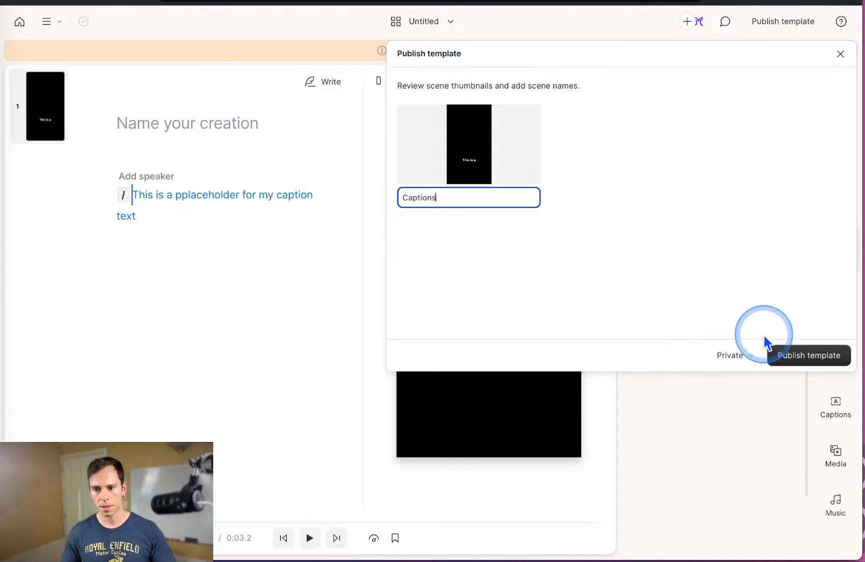
left_click(806, 348)
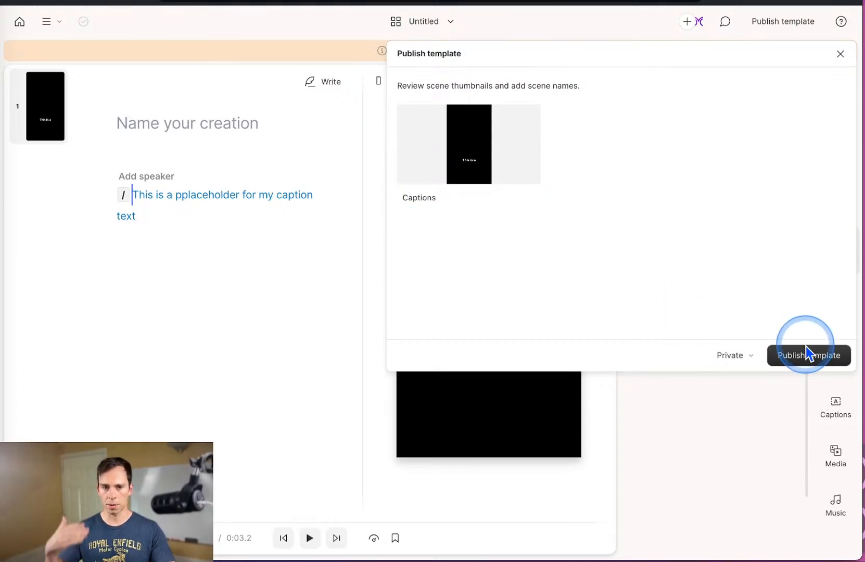
left_click(744, 428)
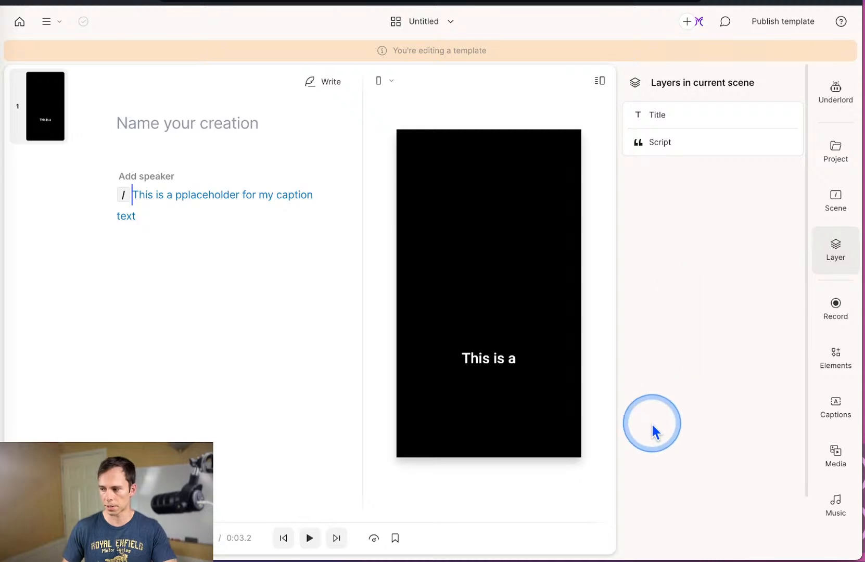
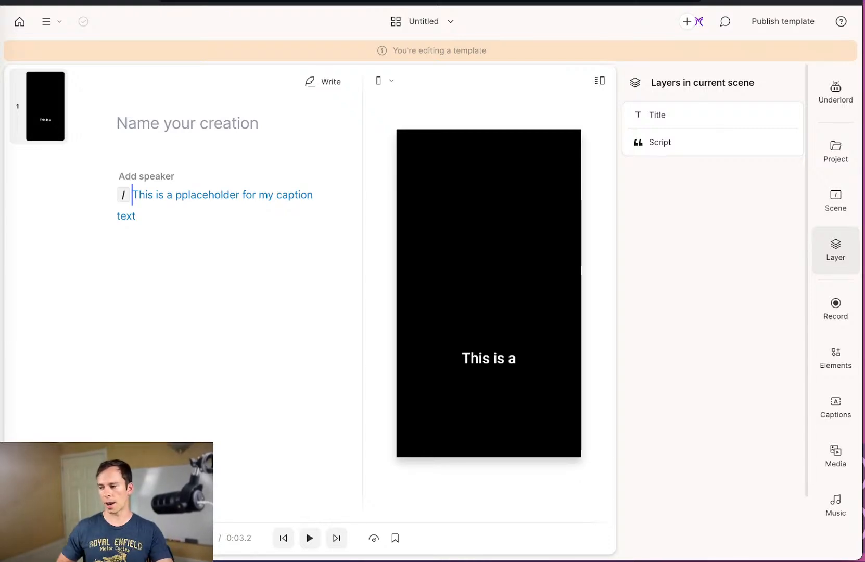
Leave the template, browse the Descript Mastery workspace, and open the project named Project in the Demonstration Projects folder.
left_click(19, 22)
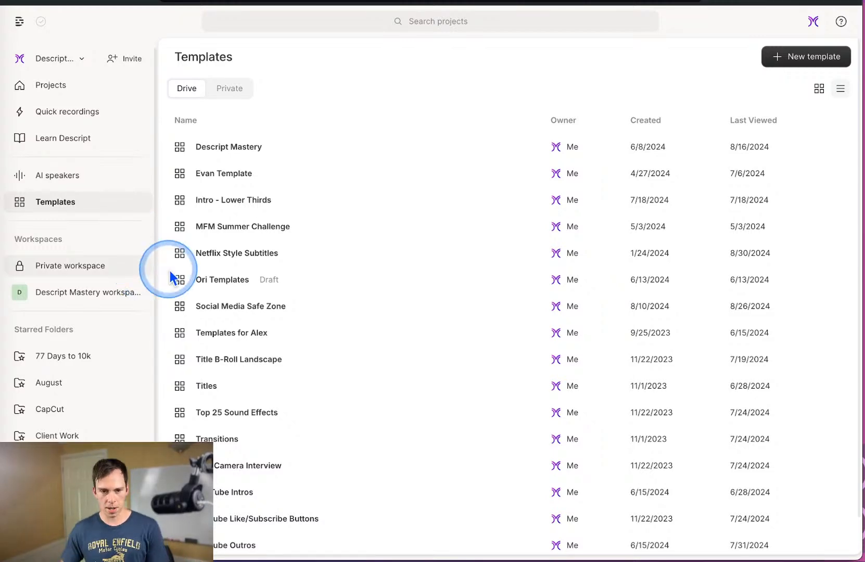
left_click(91, 294)
scroll(333, 312, "down", 2)
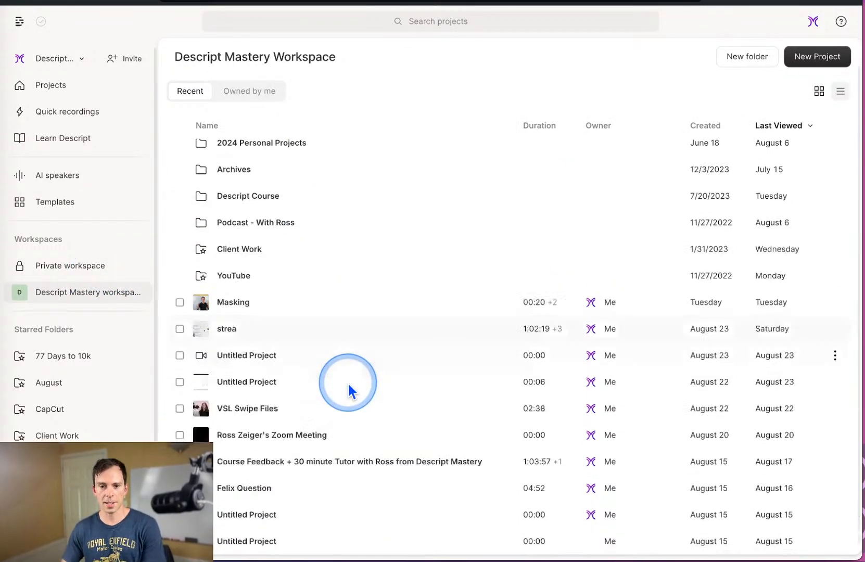
scroll(348, 382, "up", 2)
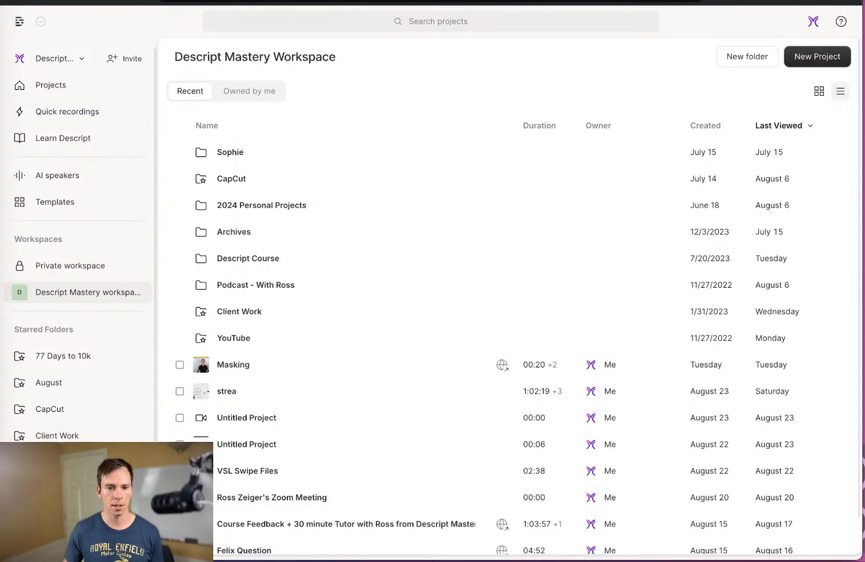
left_click(130, 463)
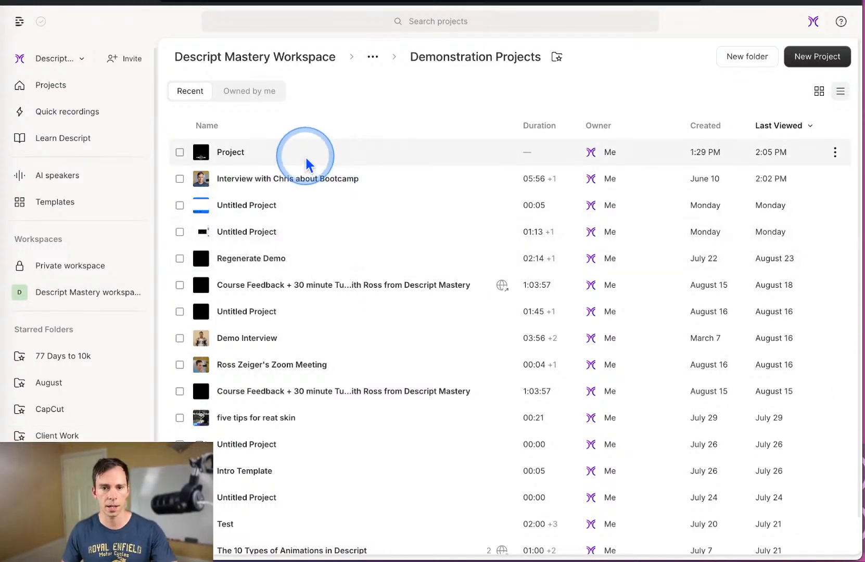
left_click(309, 153)
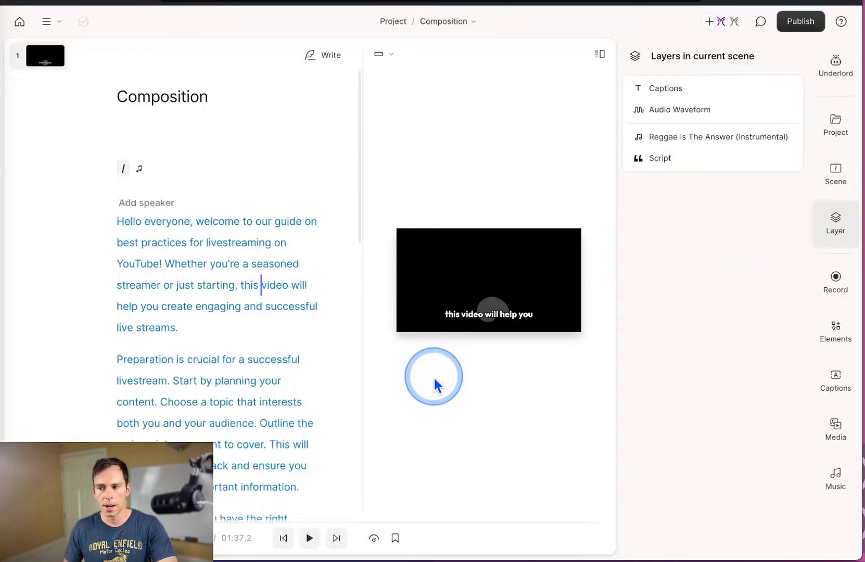
Show the composition's timeline and enlarge it to reveal the caption, waveform and music tracks.
scroll(302, 497, "down", 1)
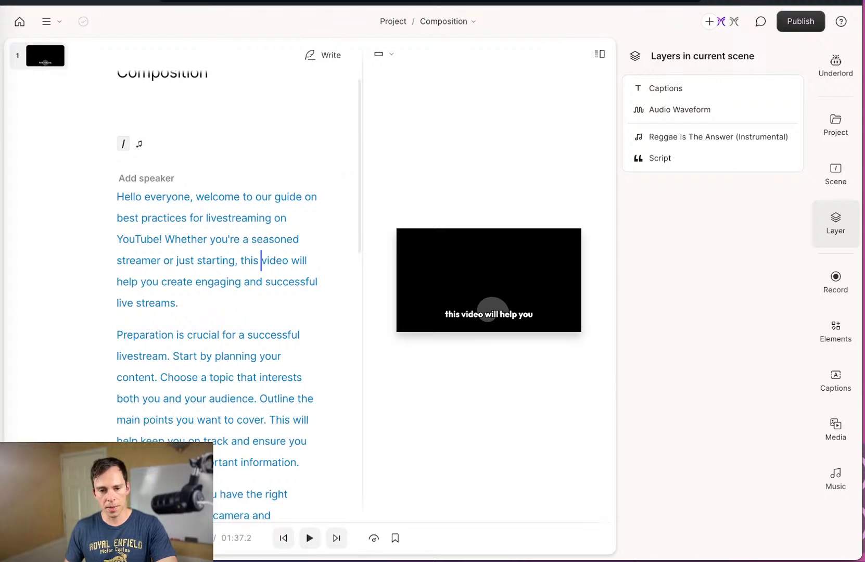
left_click(63, 539)
left_click_drag(269, 354, 292, 249)
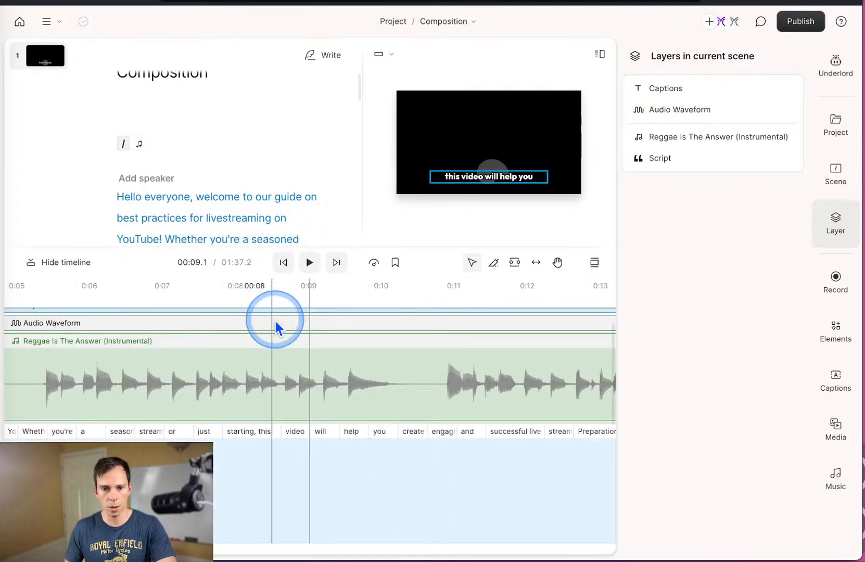
scroll(347, 422, "up", 4)
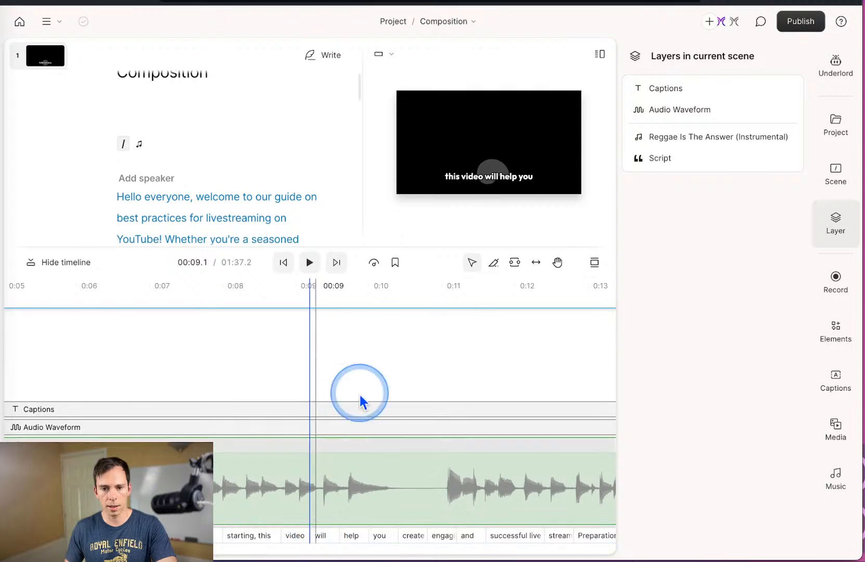
left_click_drag(191, 247, 196, 216)
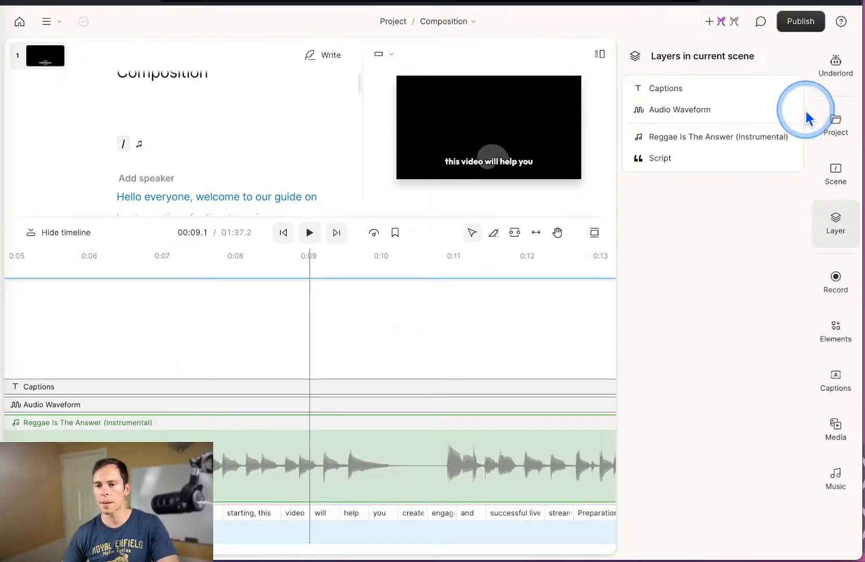
Apply the purple YouTube/landscape layout from the drive's Social Media Safe Zone template to the scene.
left_click(831, 174)
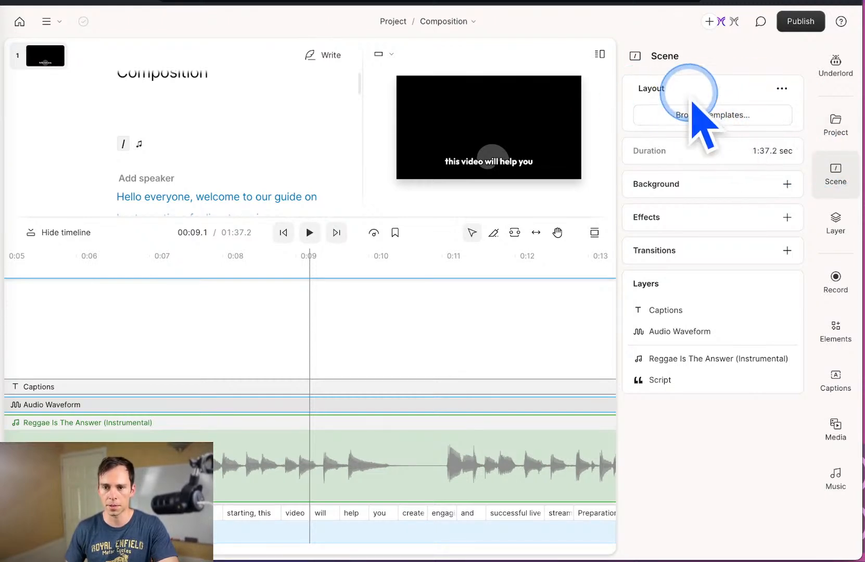
left_click(657, 108)
left_click(648, 84)
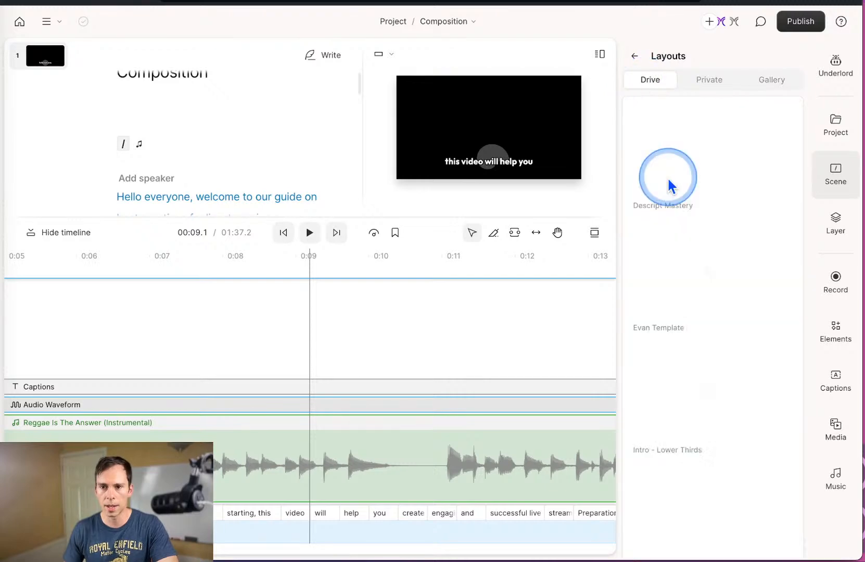
scroll(689, 388, "down", 10)
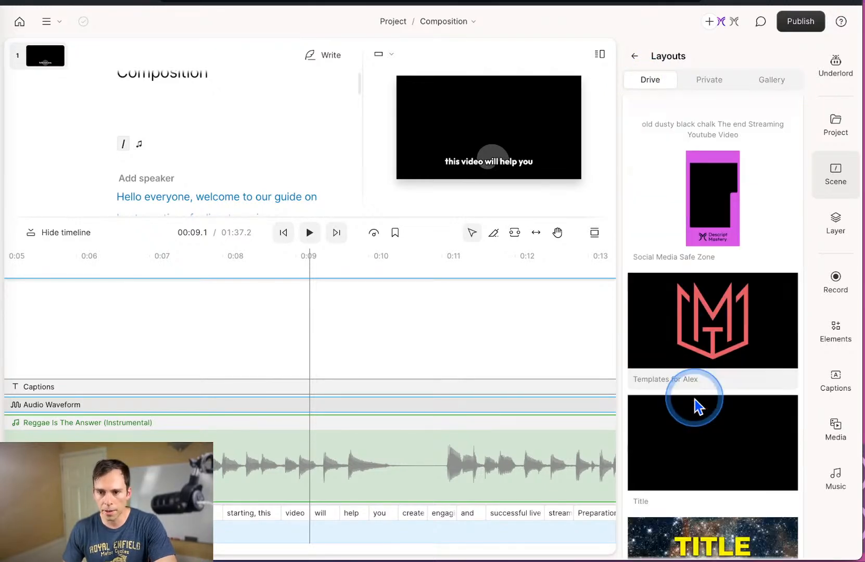
scroll(696, 397, "down", 5)
scroll(698, 399, "up", 10)
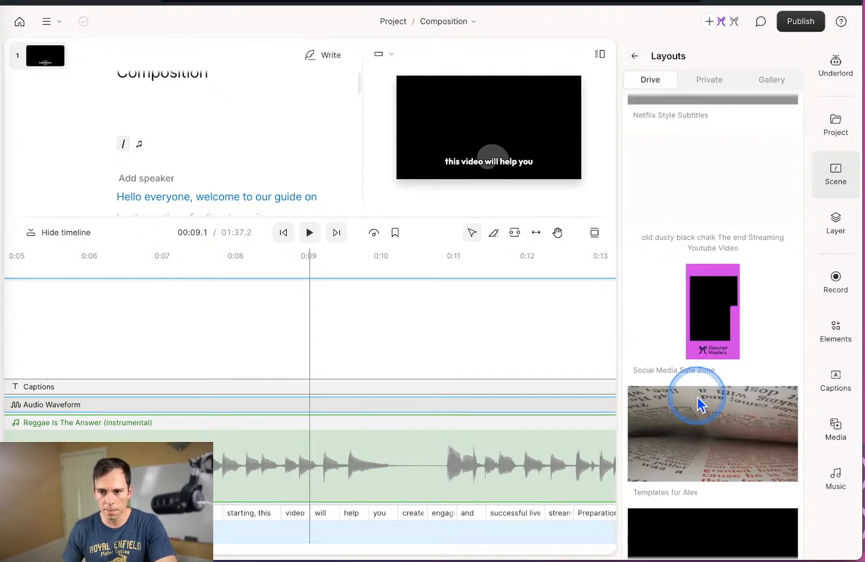
left_click(712, 359)
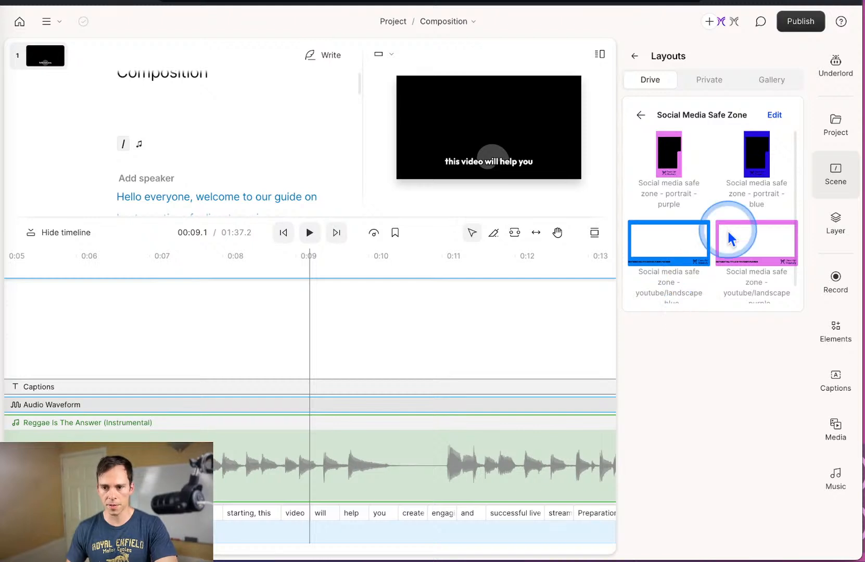
left_click(738, 254)
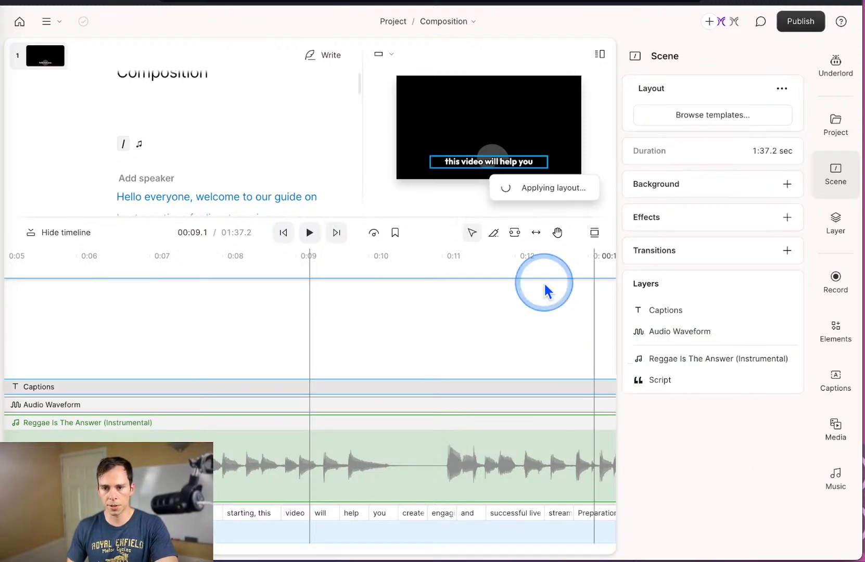
Show the Social Media Safe Zone template's layout variants for the scene and close the list without switching layouts.
left_click(435, 294)
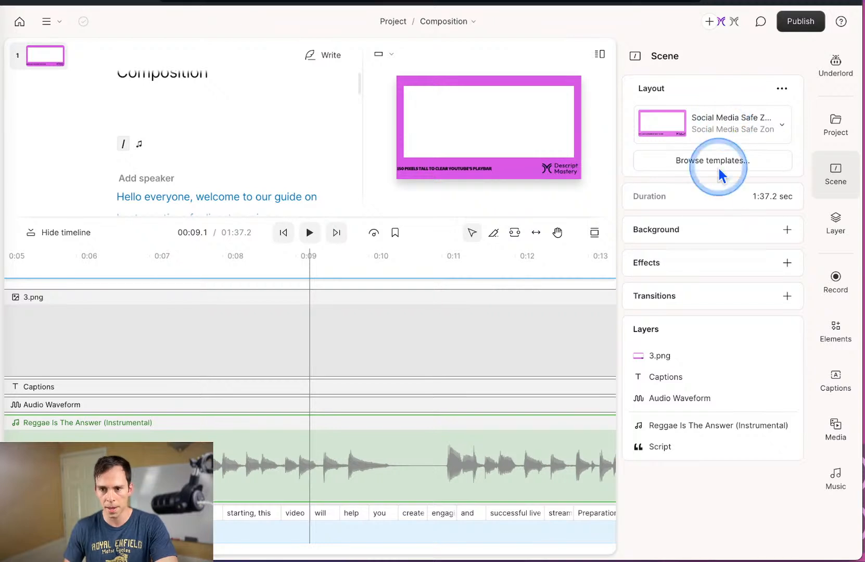
left_click(719, 167)
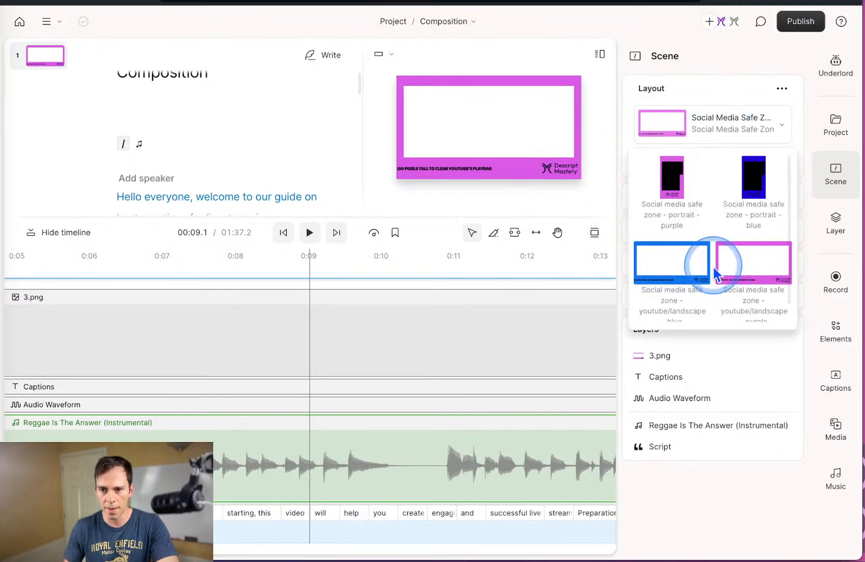
left_click(387, 61)
left_click(380, 209)
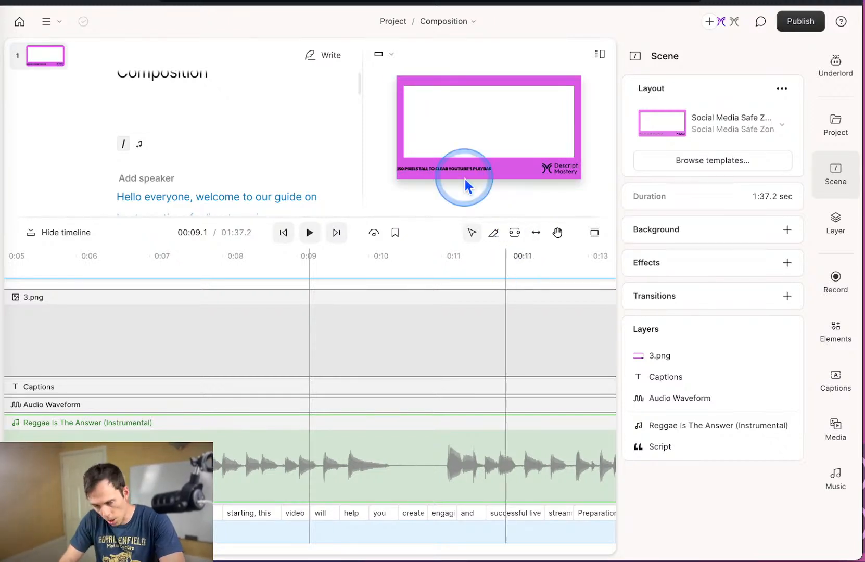
Browse the drive's layout templates and look through the layouts in the Youtube Like/Subscribe Buttons template.
left_click(677, 162)
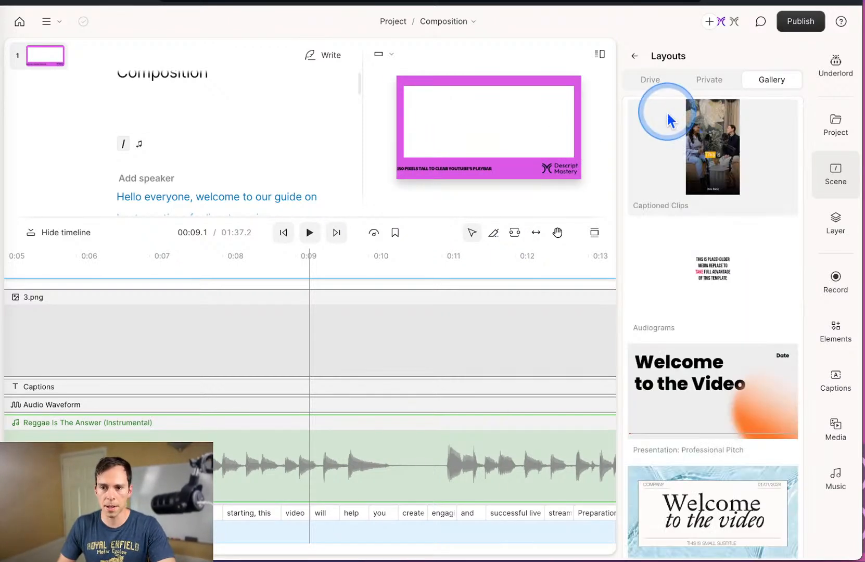
left_click(652, 83)
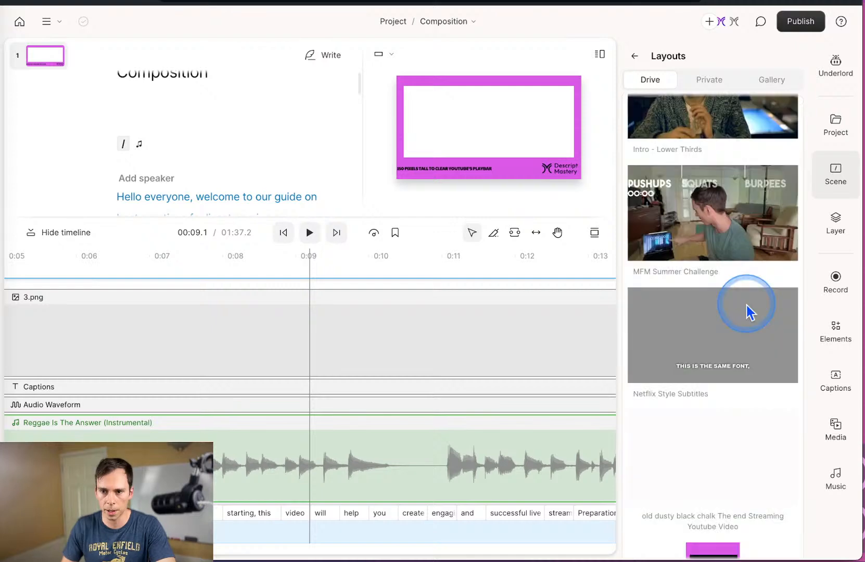
scroll(748, 304, "down", 5)
scroll(748, 311, "down", 12)
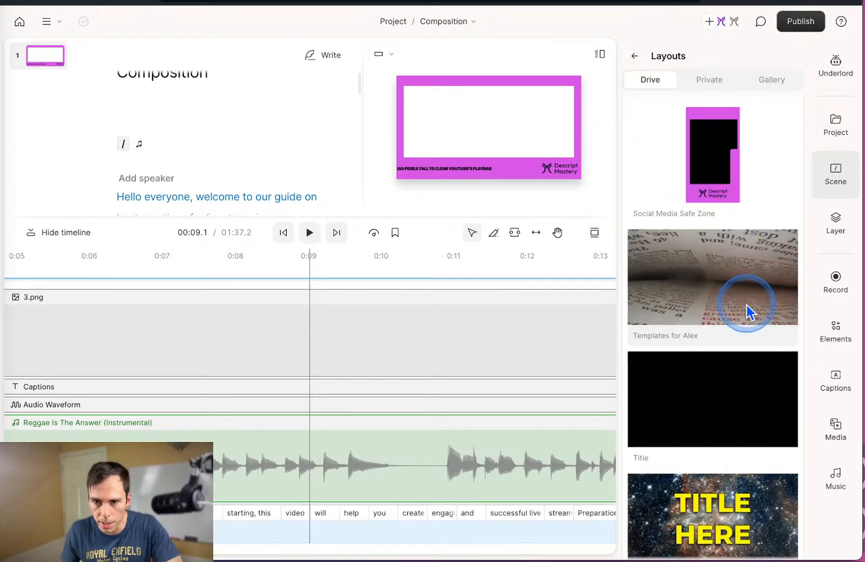
scroll(748, 308, "down", 3)
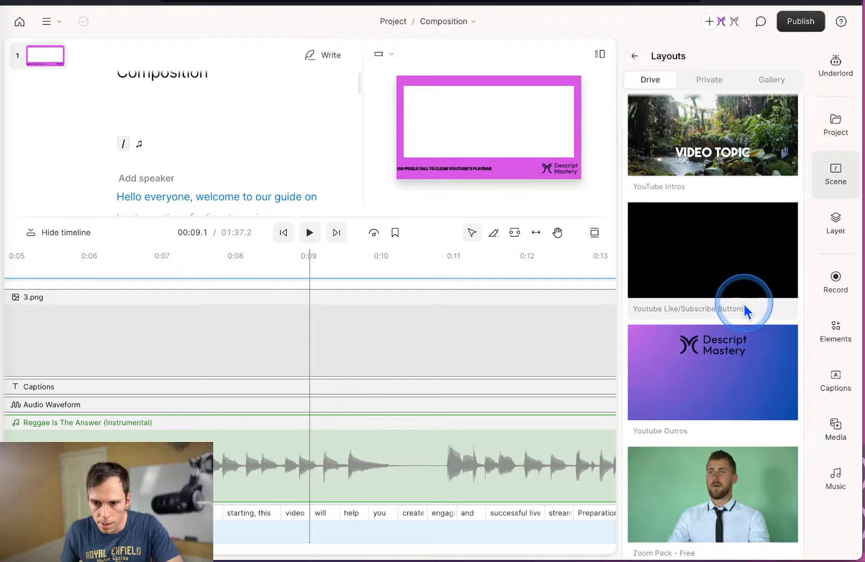
left_click(744, 302)
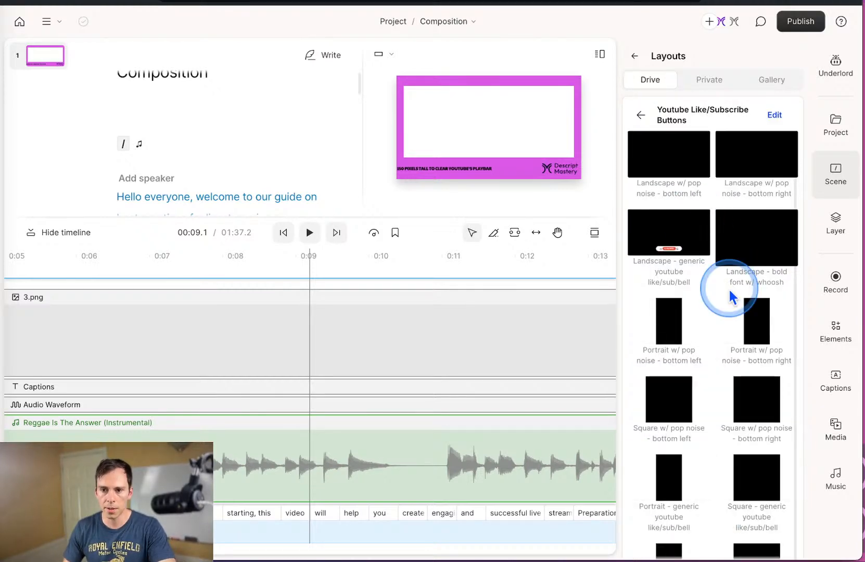
left_click(641, 115)
scroll(711, 343, "down", 2)
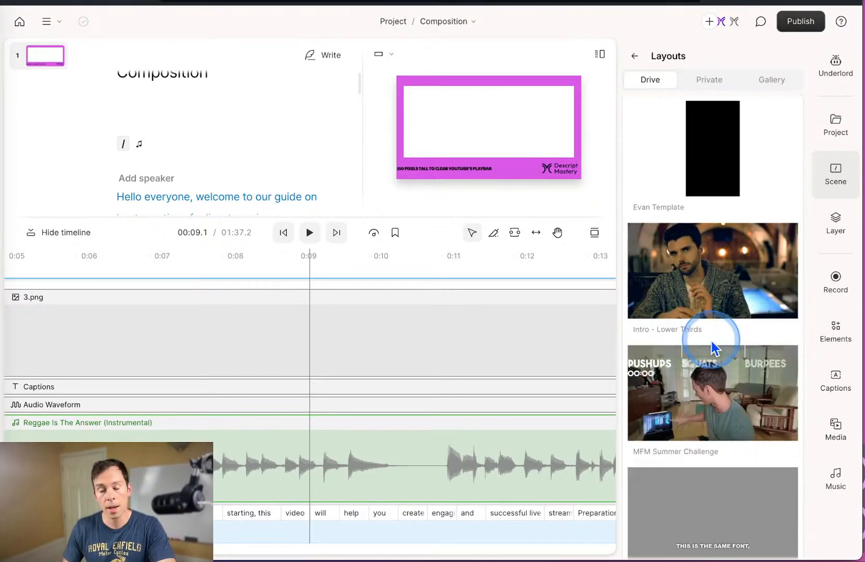
Apply the Outro layout from the drive's Descript Mastery template to the scene.
scroll(705, 352, "up", 3)
left_click(657, 171)
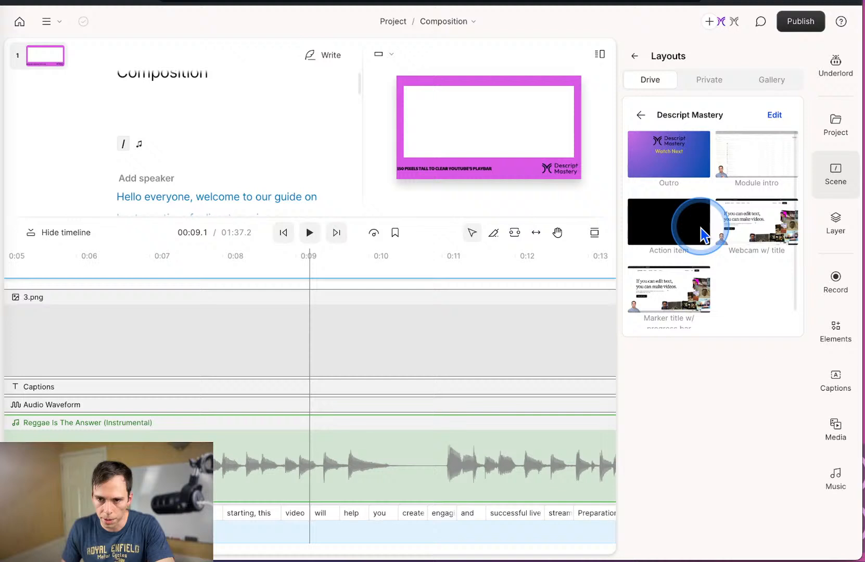
left_click(668, 170)
left_click(545, 359)
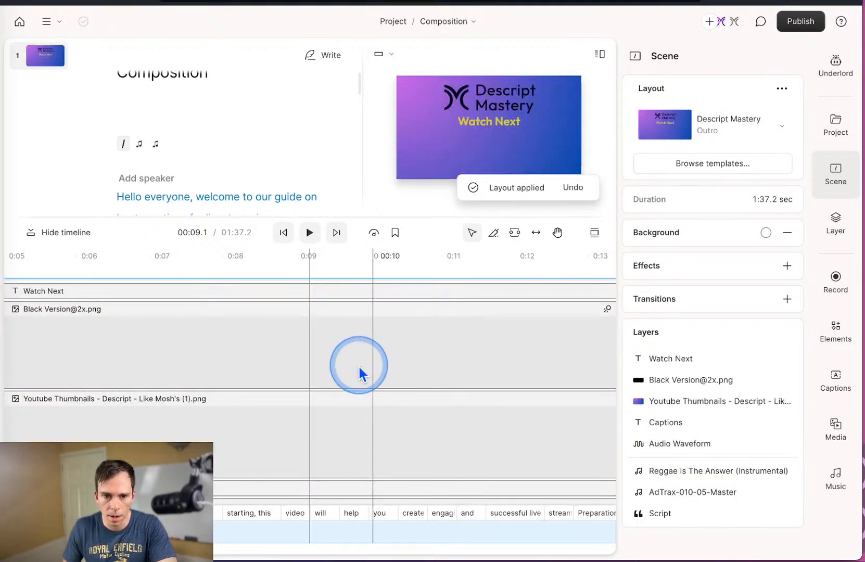
Examine the Outro layout's layers from the start of the composition and enlarge the timeline to show more tracks.
scroll(258, 390, "down", 5)
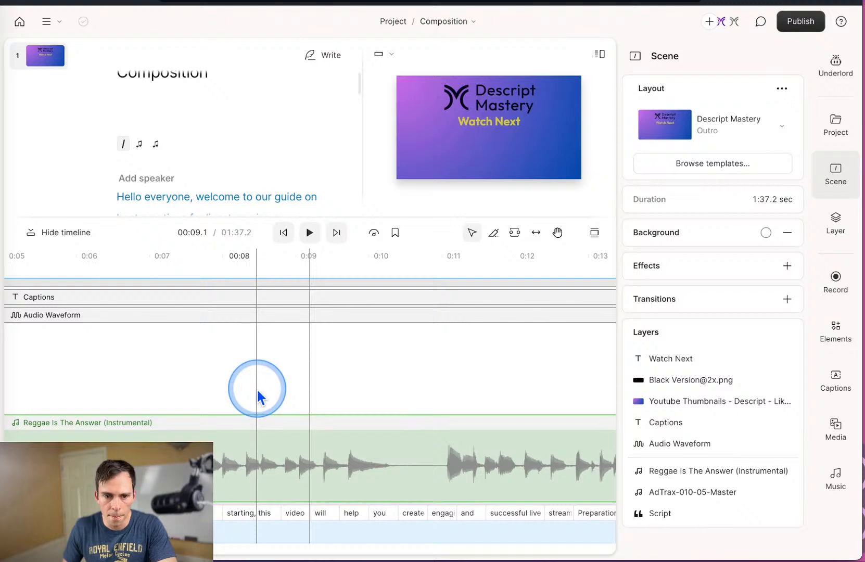
scroll(236, 400, "up", 5)
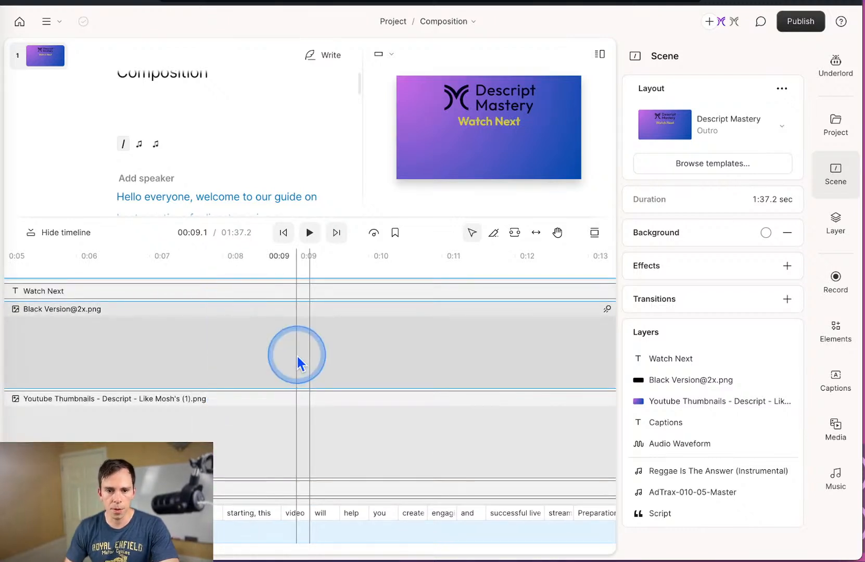
scroll(297, 356, "left", 8)
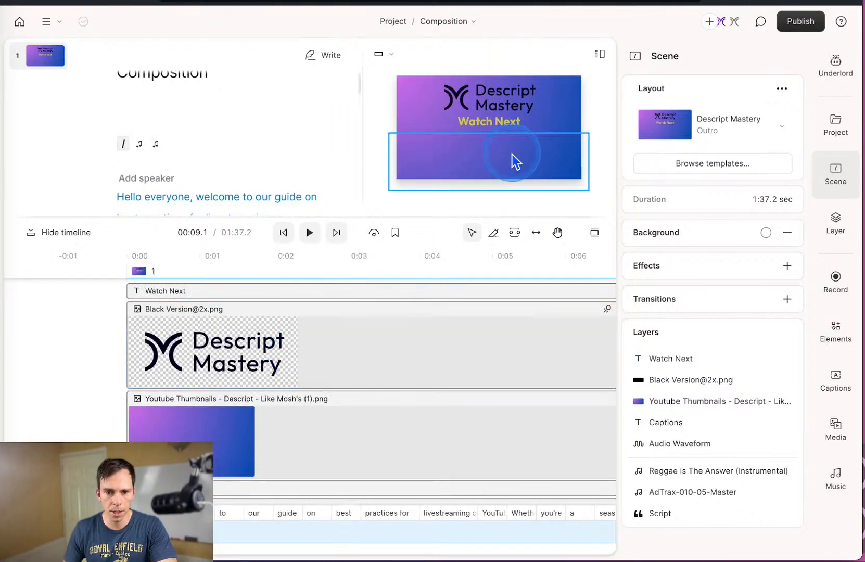
left_click_drag(365, 202, 365, 191)
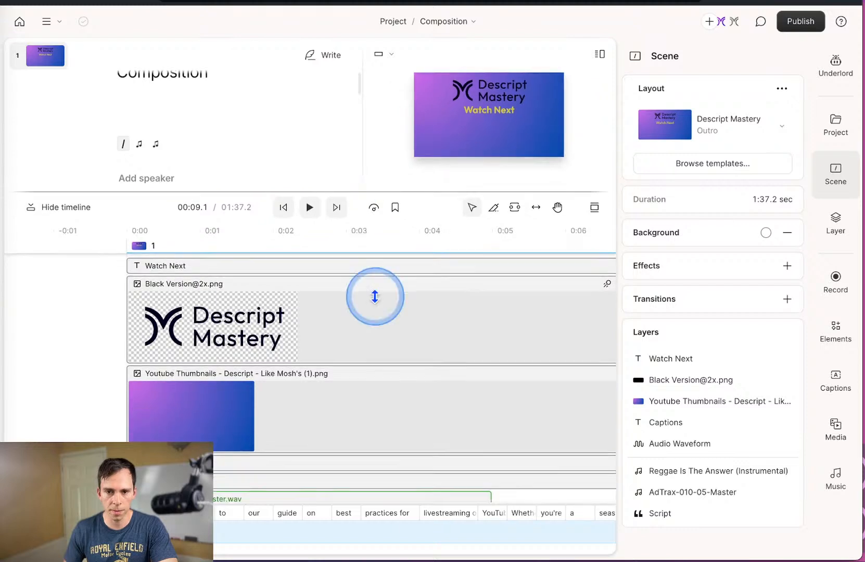
scroll(372, 391, "down", 4)
scroll(350, 435, "up", 2)
scroll(351, 435, "up", 2)
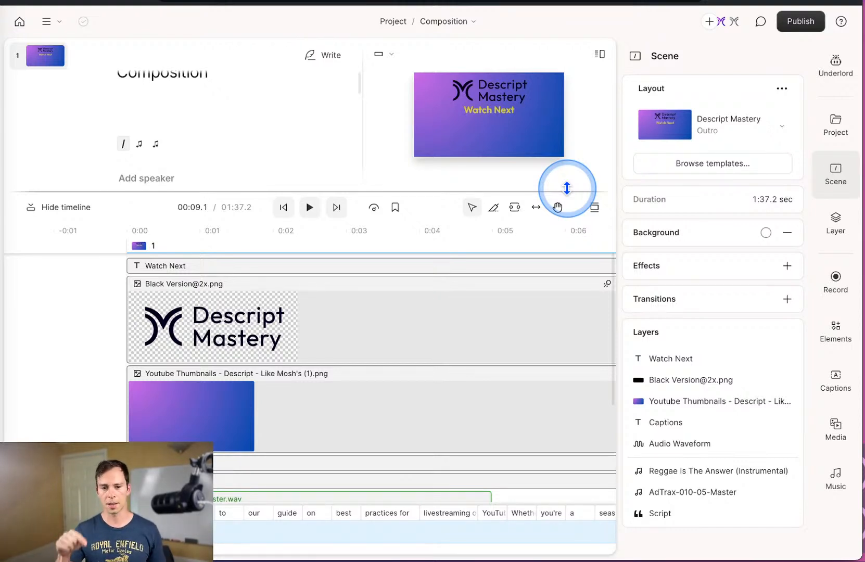
Examine where the AdTrax-010-05-Master.wav music ends in the timeline compared with the text and image layers.
scroll(451, 419, "right", 5)
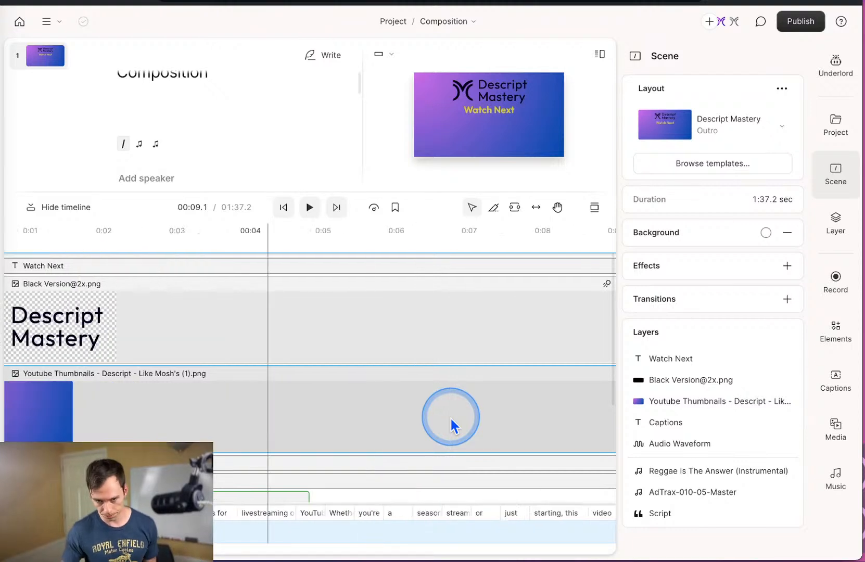
scroll(370, 445, "down", 3)
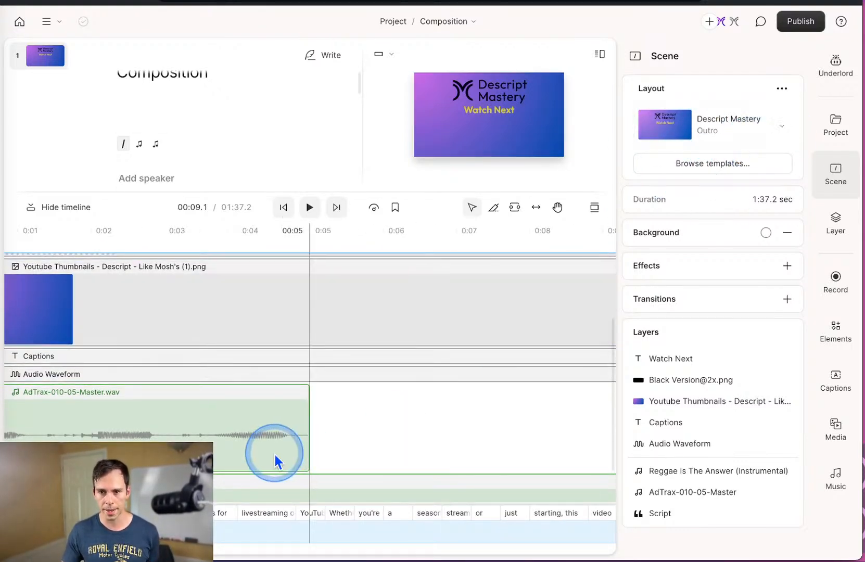
scroll(362, 471, "down", 2)
scroll(406, 431, "up", 5)
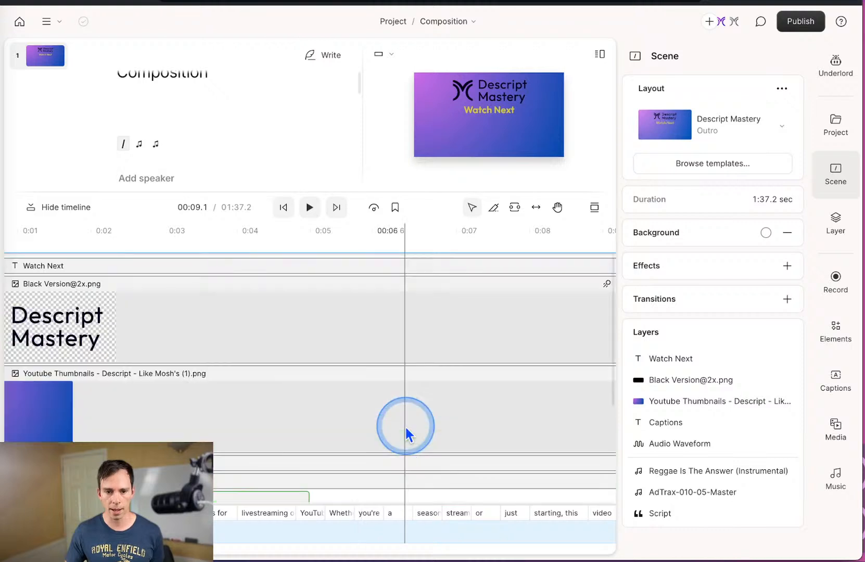
left_click(405, 428)
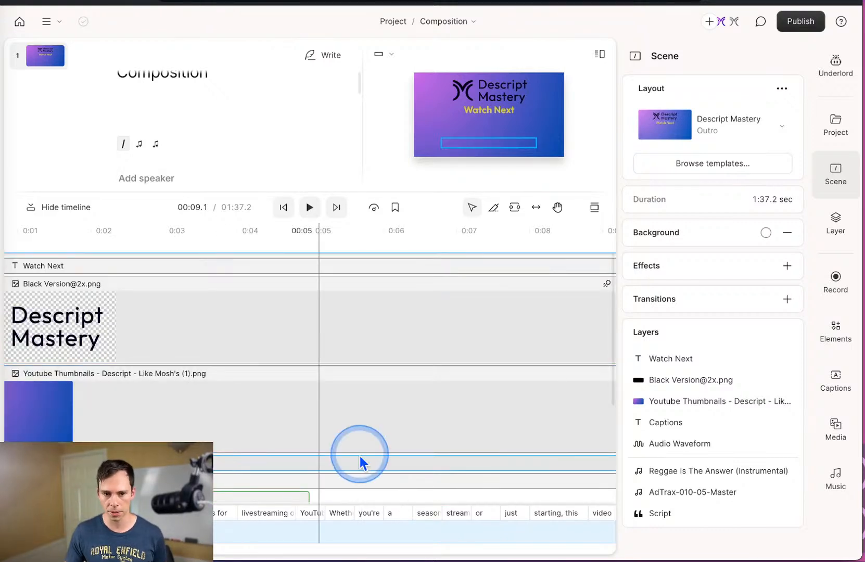
left_click(338, 334)
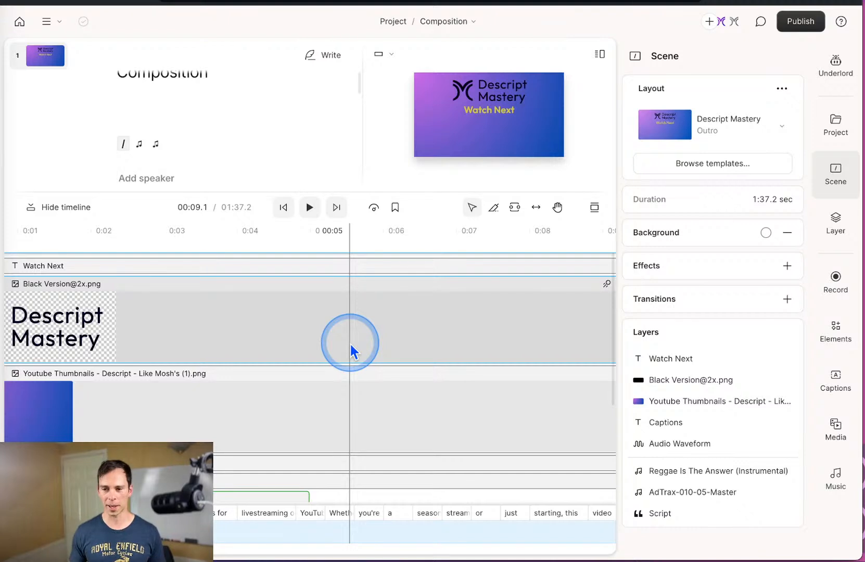
left_click(350, 345)
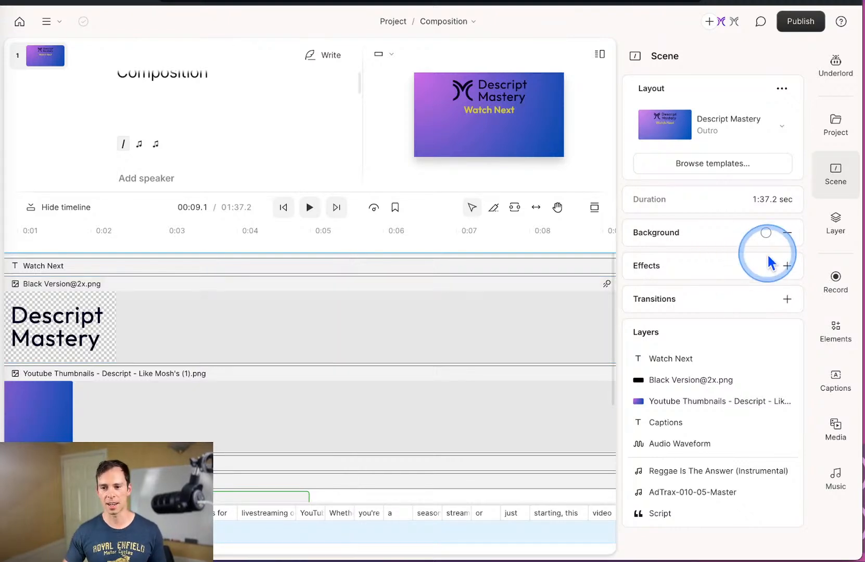
List the layers in the current scene and compare them with the two music tracks in the timeline.
left_click(829, 220)
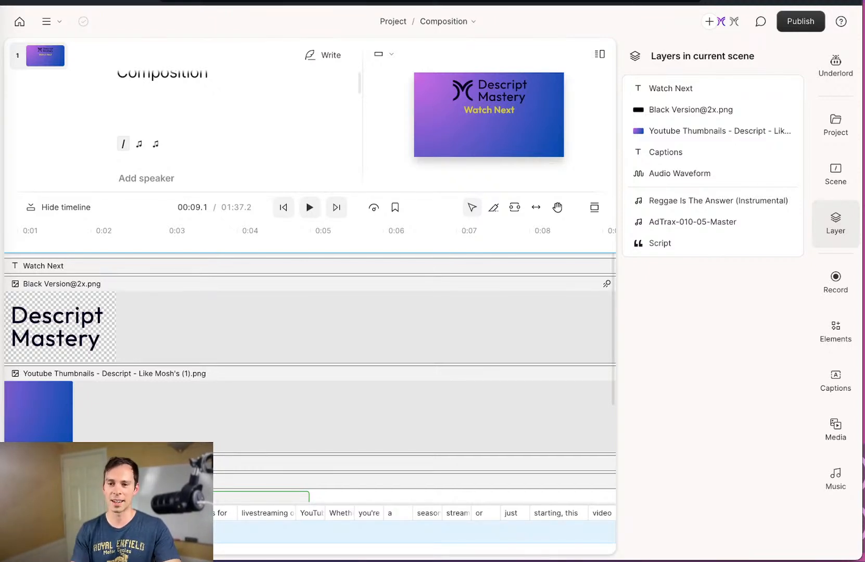
left_click(461, 484)
scroll(462, 483, "down", 5)
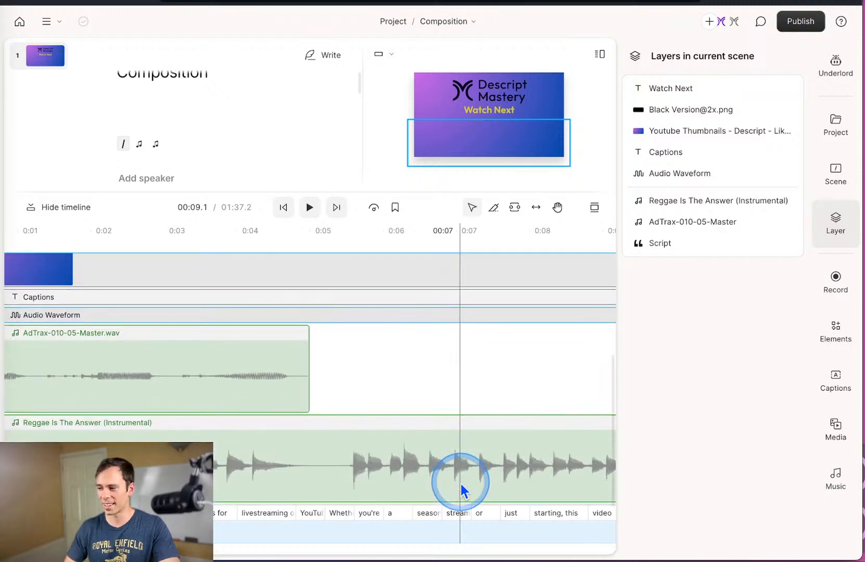
left_click(461, 481)
scroll(458, 471, "up", 5)
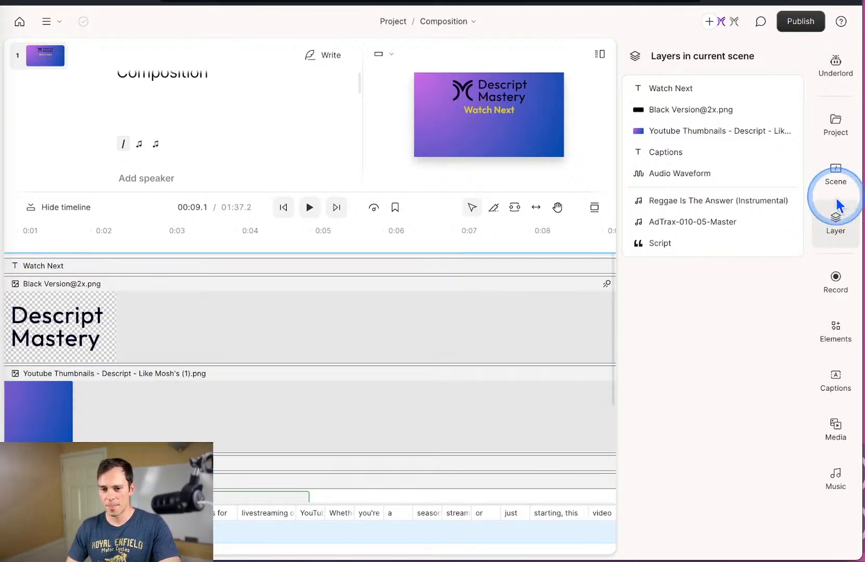
Show the project's compositions and files, and review the template media alongside the timeline's tracks.
left_click(835, 132)
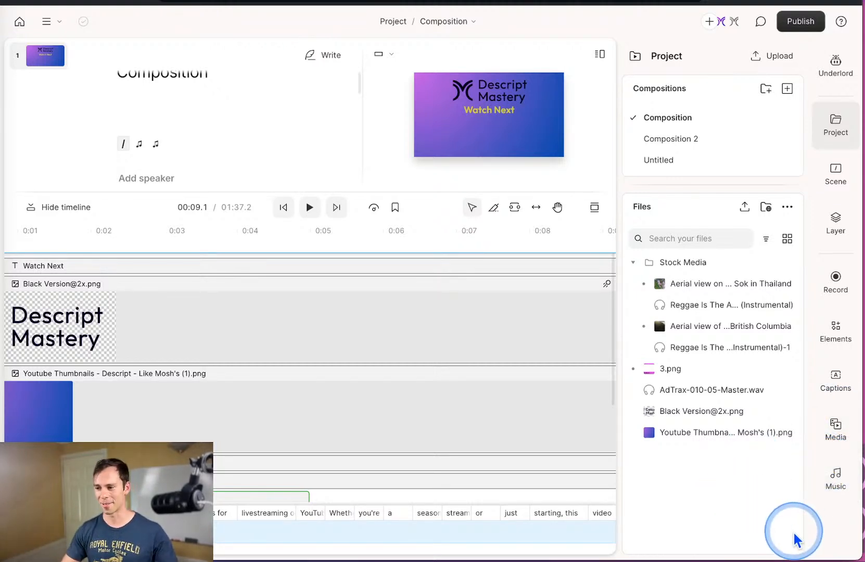
scroll(426, 468, "down", 5)
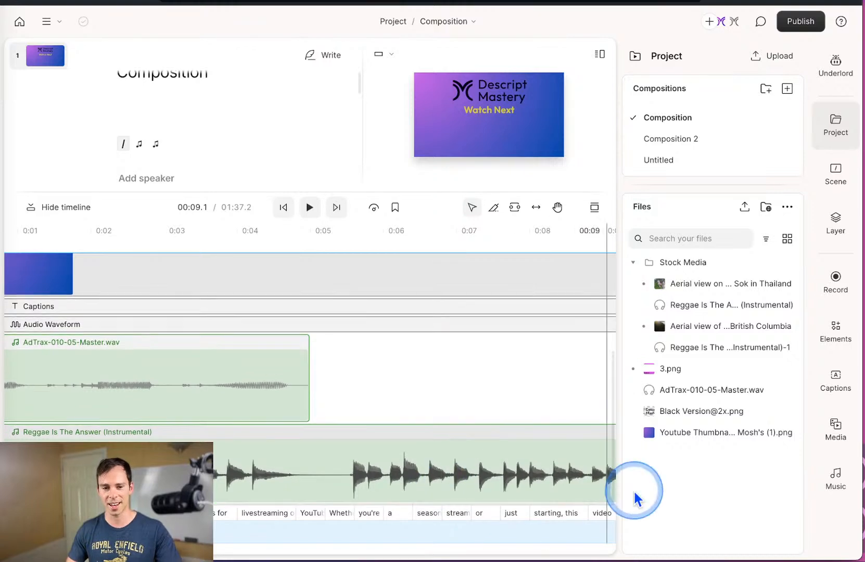
scroll(598, 489, "up", 2)
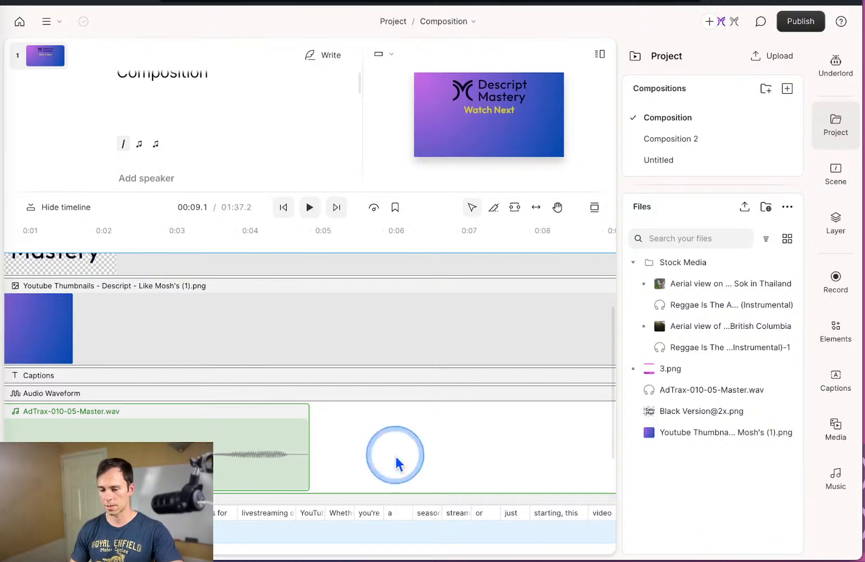
scroll(417, 455, "down", 3)
scroll(441, 453, "up", 6)
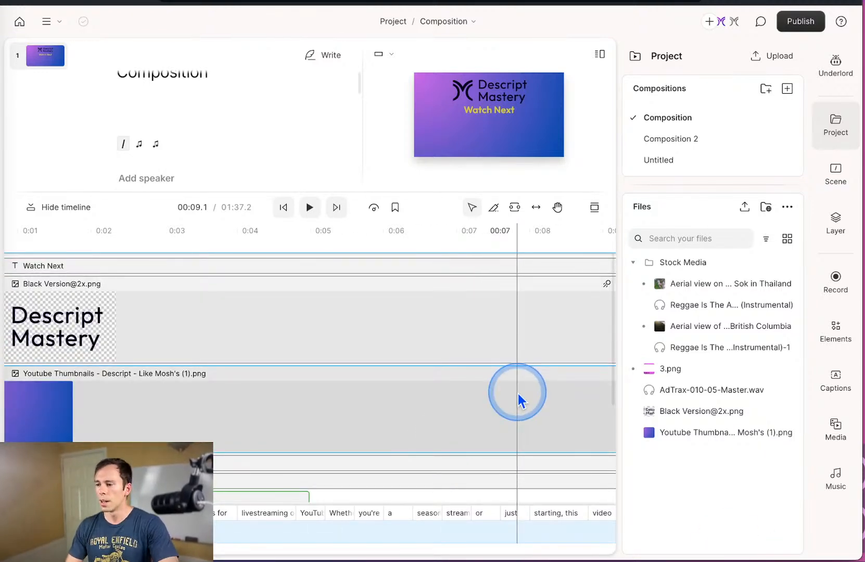
scroll(513, 396, "down", 3)
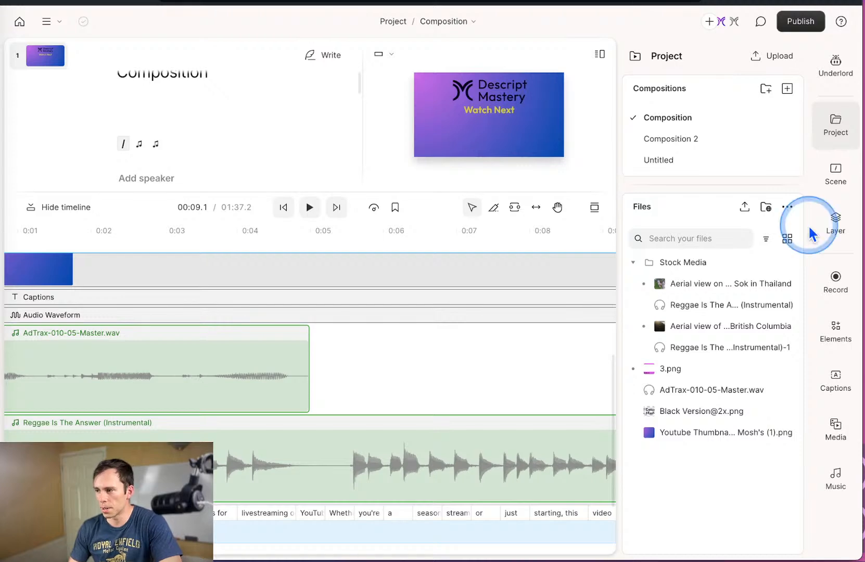
Switch to the Descript Mastery website's Descript Templates page and review its free, custom and masterclass template offers.
left_click(291, 1)
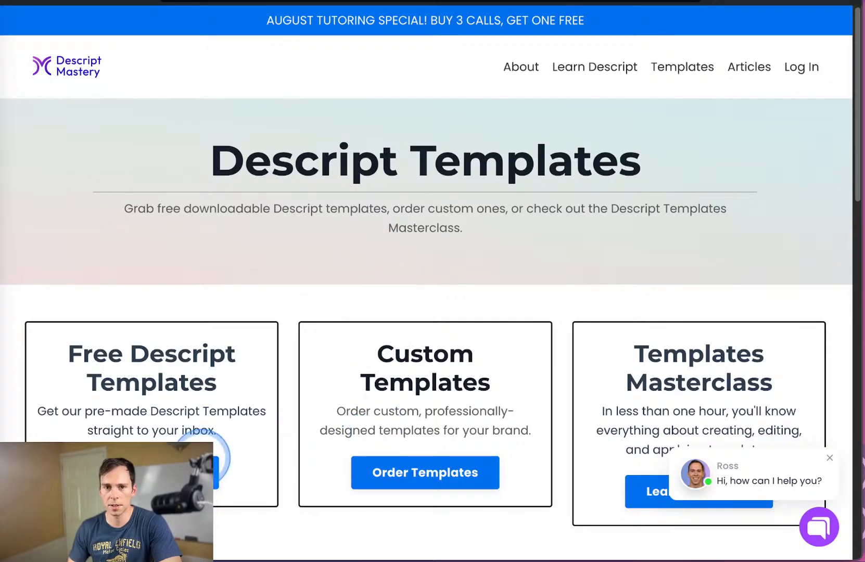
scroll(304, 402, "down", 3)
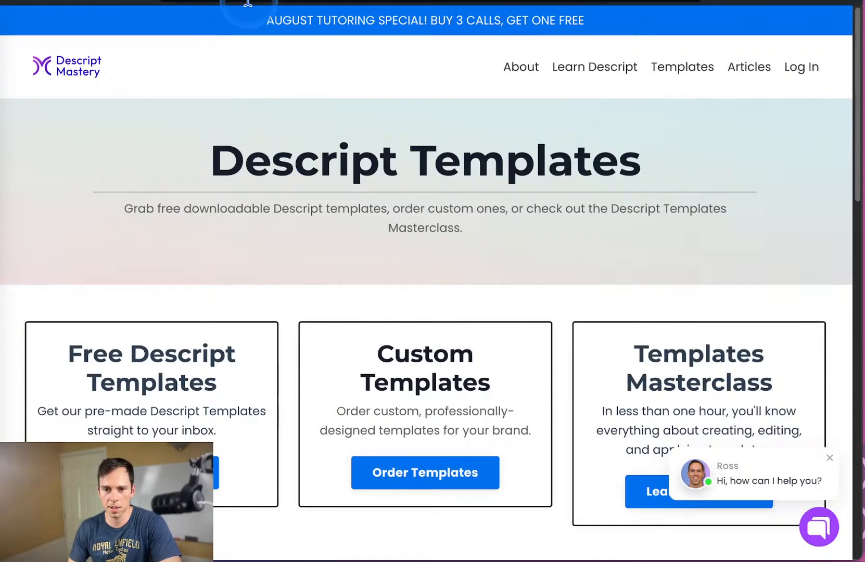
left_click_drag(281, 373, 494, 487)
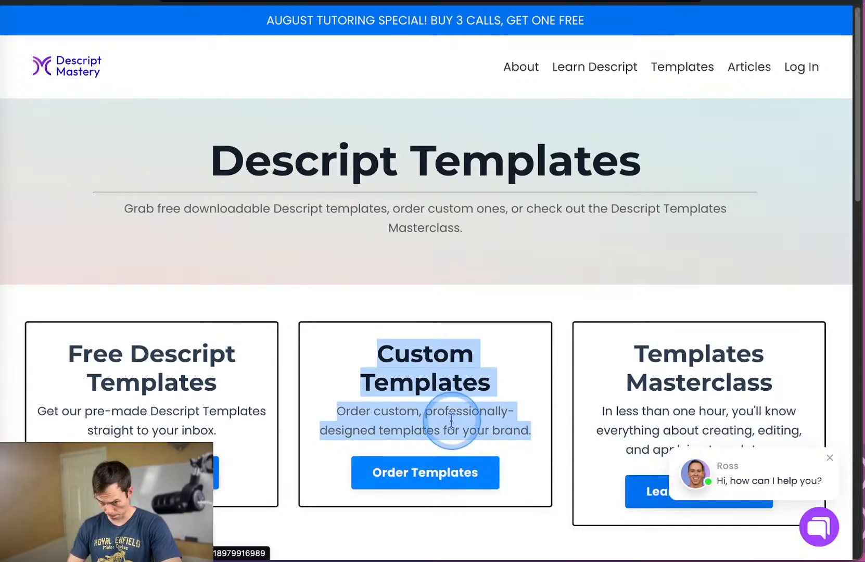
scroll(364, 424, "down", 3)
left_click_drag(79, 214, 243, 322)
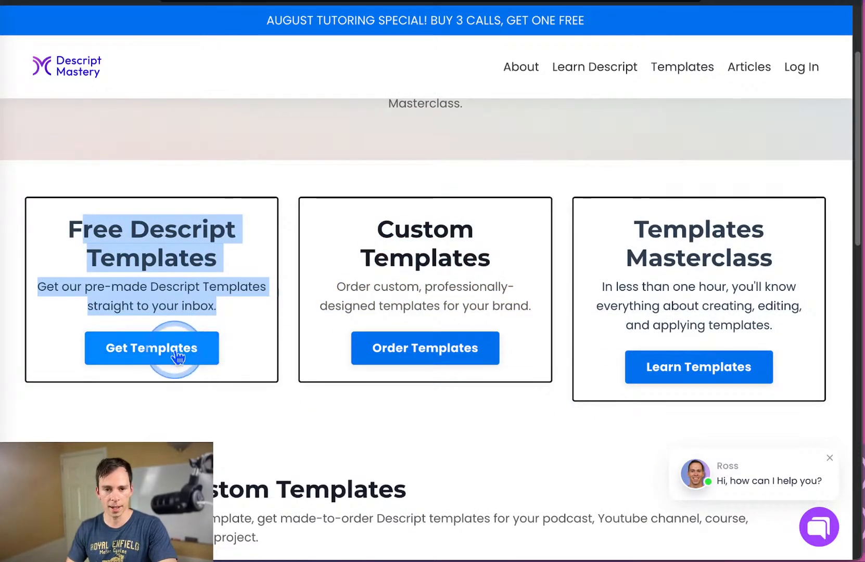
left_click(217, 406)
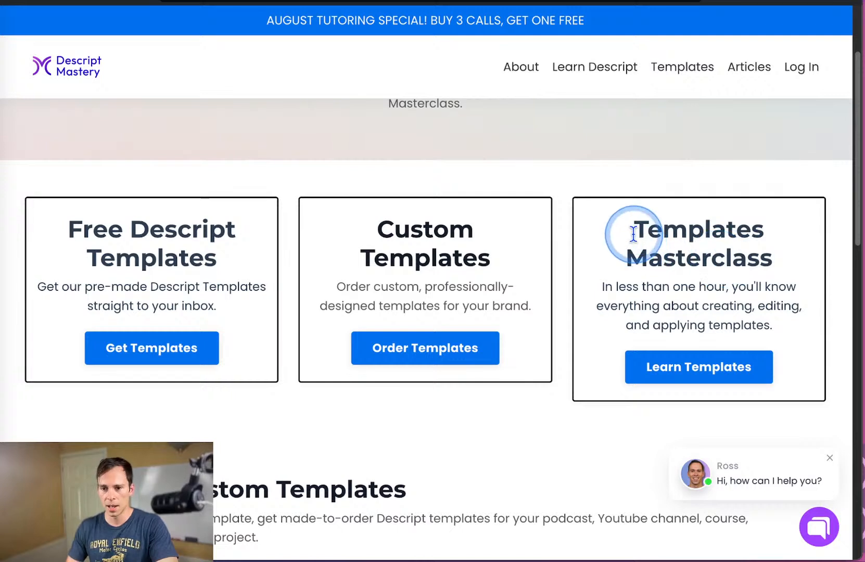
Review the Descript Templates page, including the Templates Masterclass offer and the August tutoring special banner.
left_click_drag(614, 234, 784, 321)
left_click(785, 321)
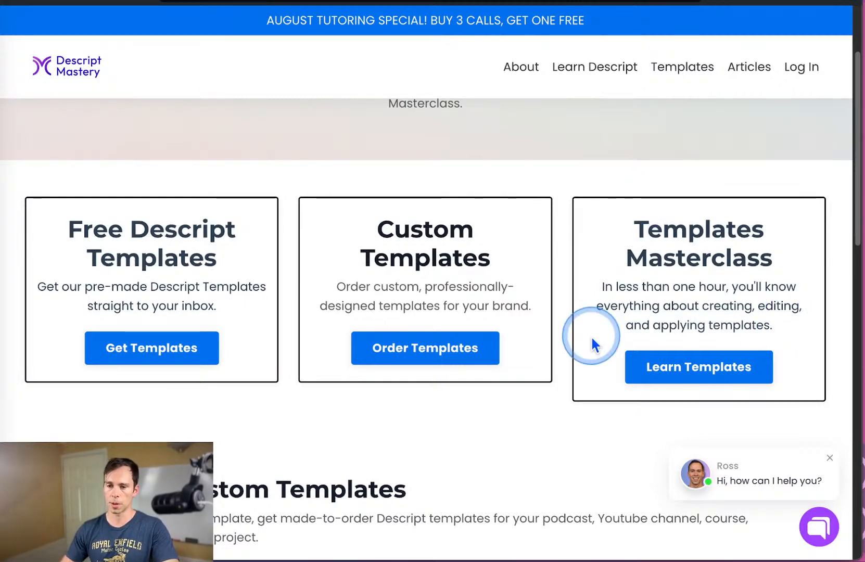
scroll(572, 350, "up", 1)
scroll(559, 365, "down", 2)
scroll(556, 365, "up", 4)
scroll(556, 365, "down", 15)
scroll(556, 373, "up", 15)
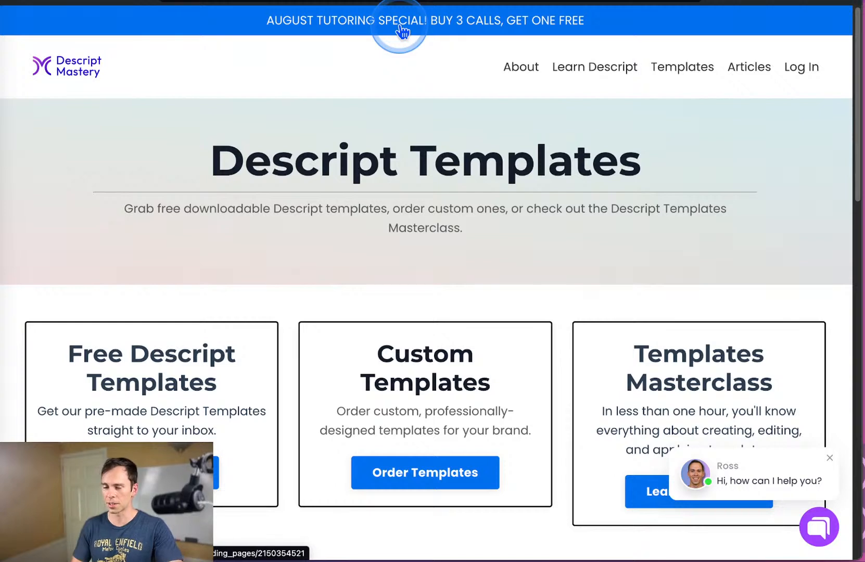
scroll(565, 177, "down", 1)
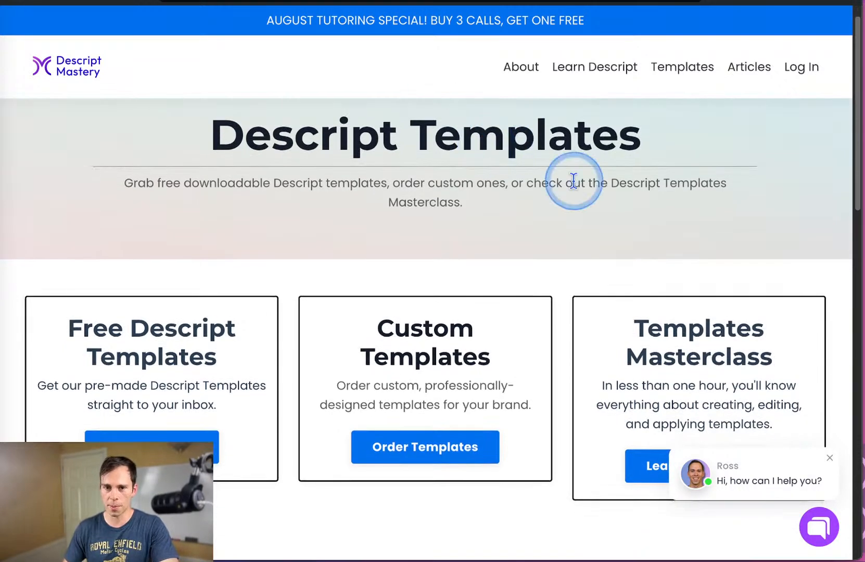
scroll(583, 235, "up", 1)
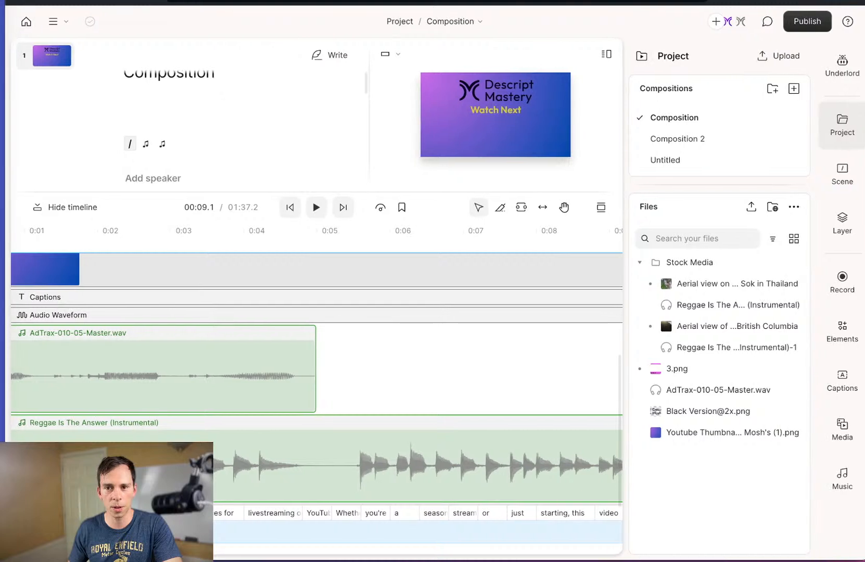
Return to the Descript project and add two blank scenes below scene 1 in the composition.
right_click(47, 65)
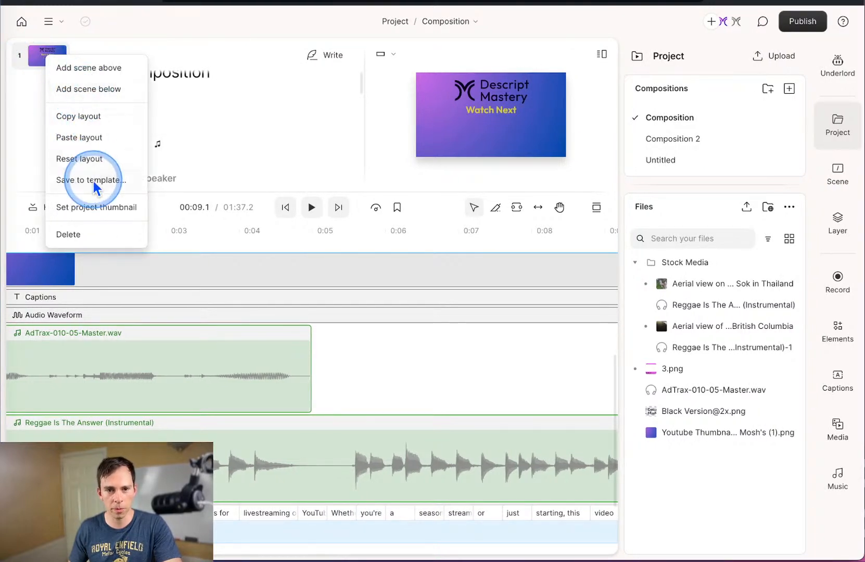
left_click(92, 88)
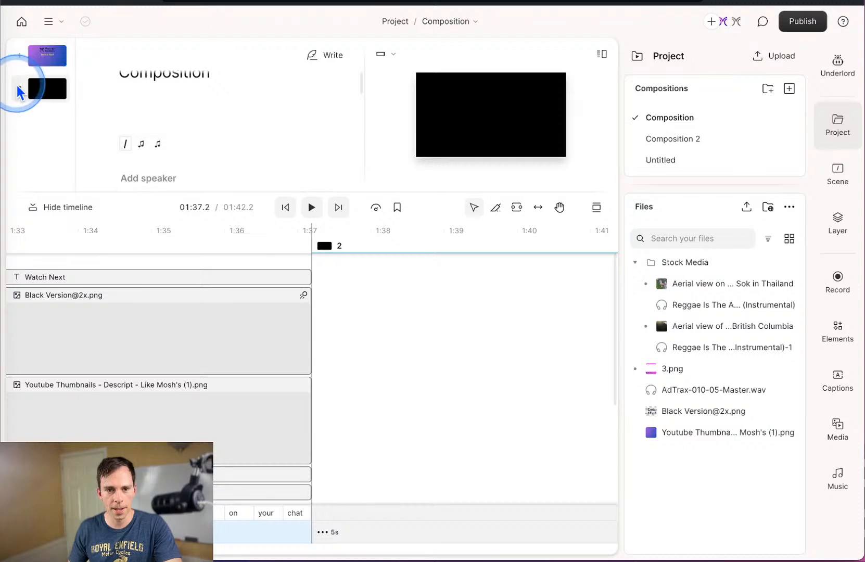
right_click(31, 88)
right_click(32, 87)
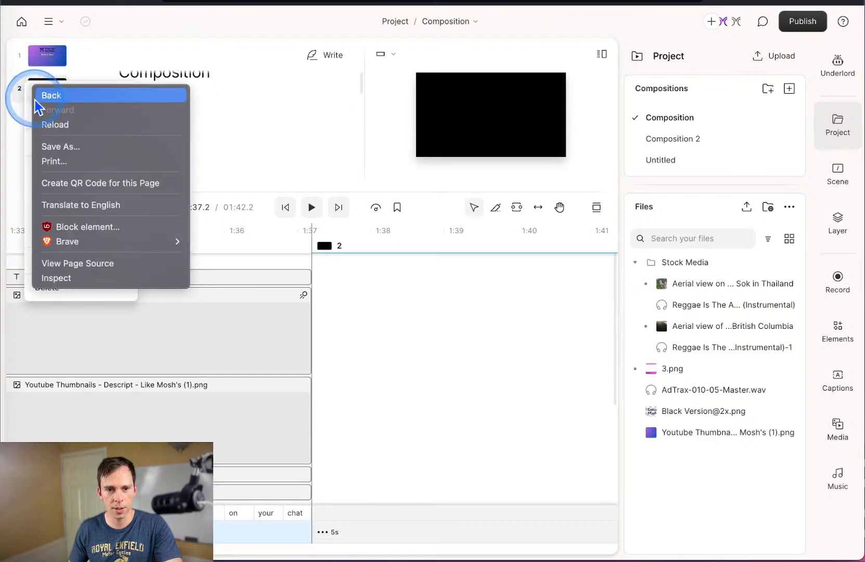
key("Escape")
left_click(42, 113)
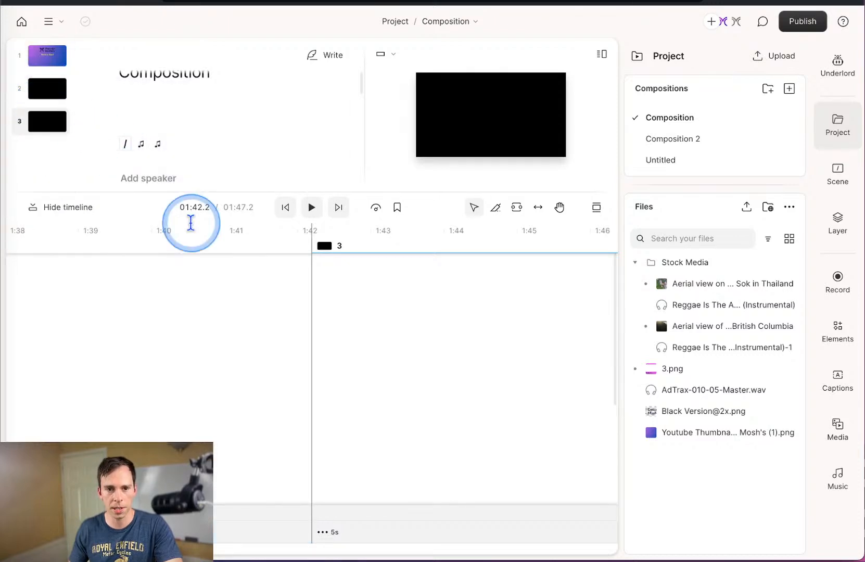
Copy the layout of scene 1 and paste it onto the blank scene 3.
left_click(44, 56)
left_click(281, 280)
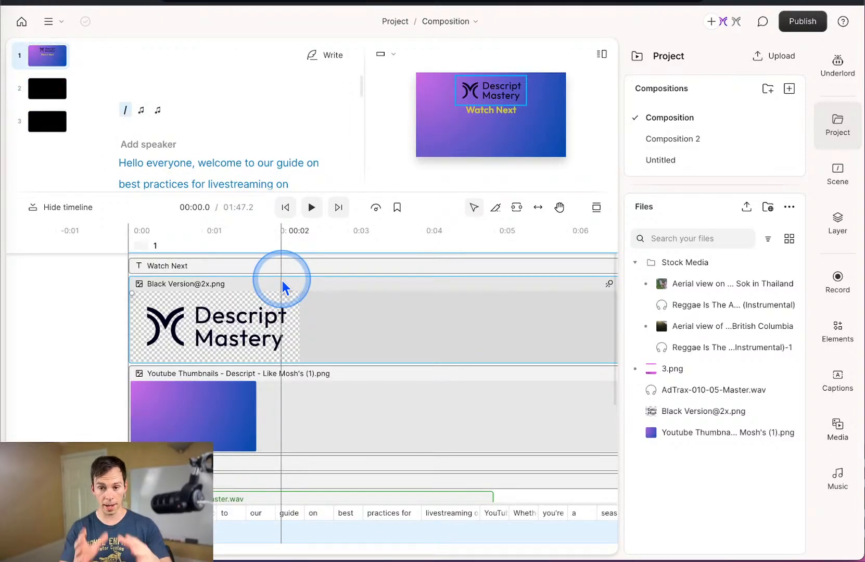
left_click(36, 60)
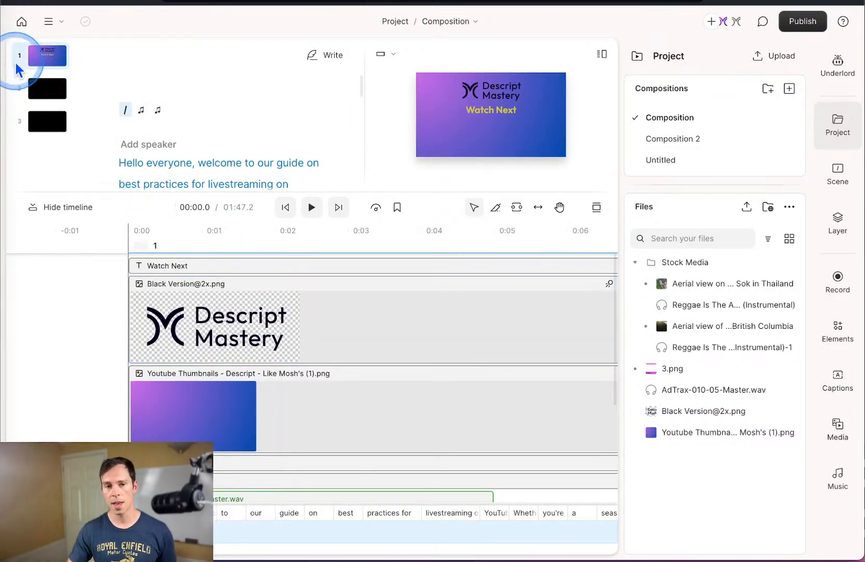
right_click(36, 61)
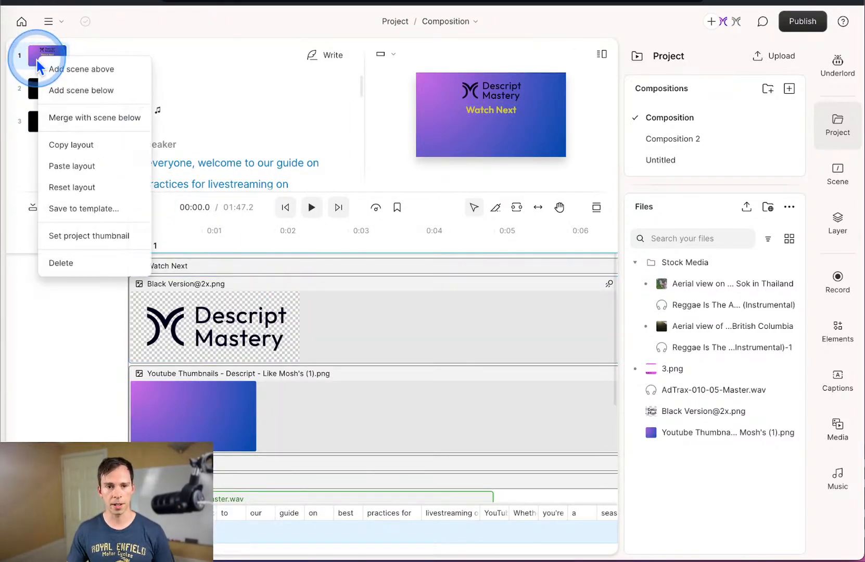
left_click(102, 148)
left_click(48, 126)
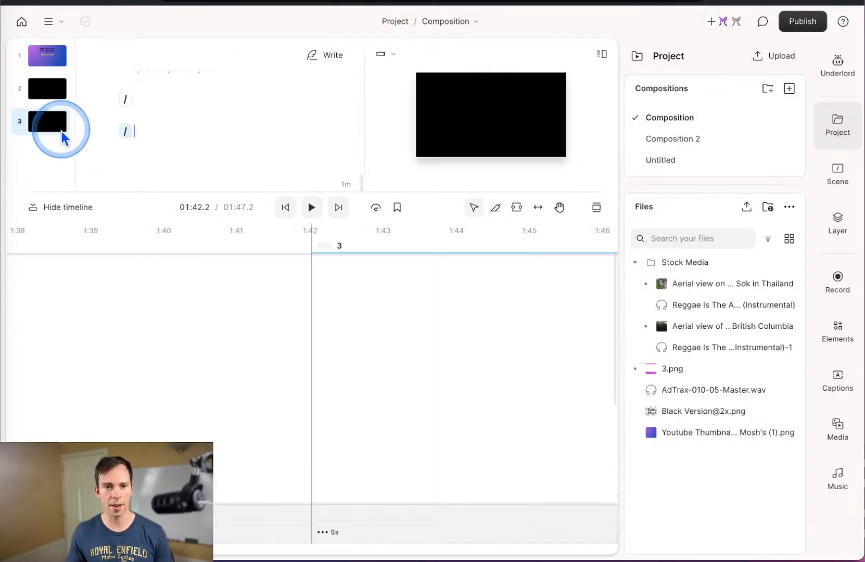
right_click(55, 129)
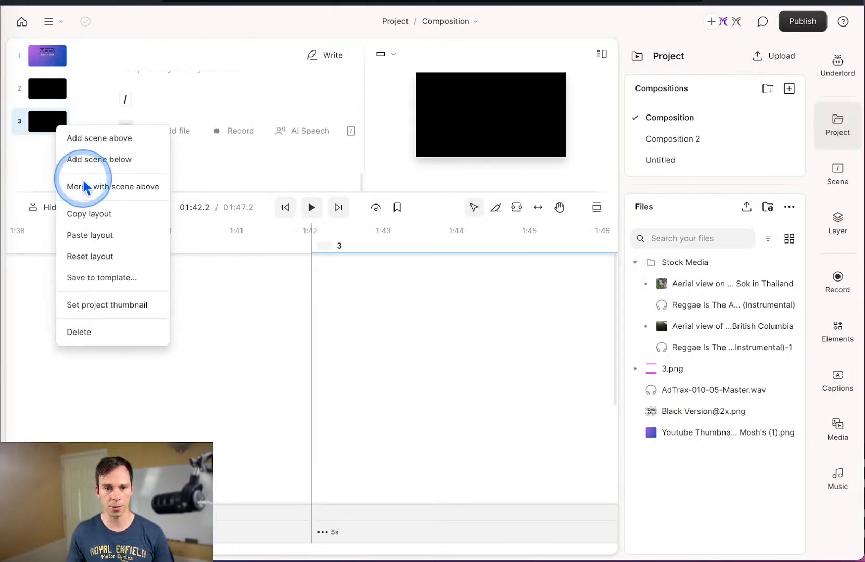
left_click(119, 234)
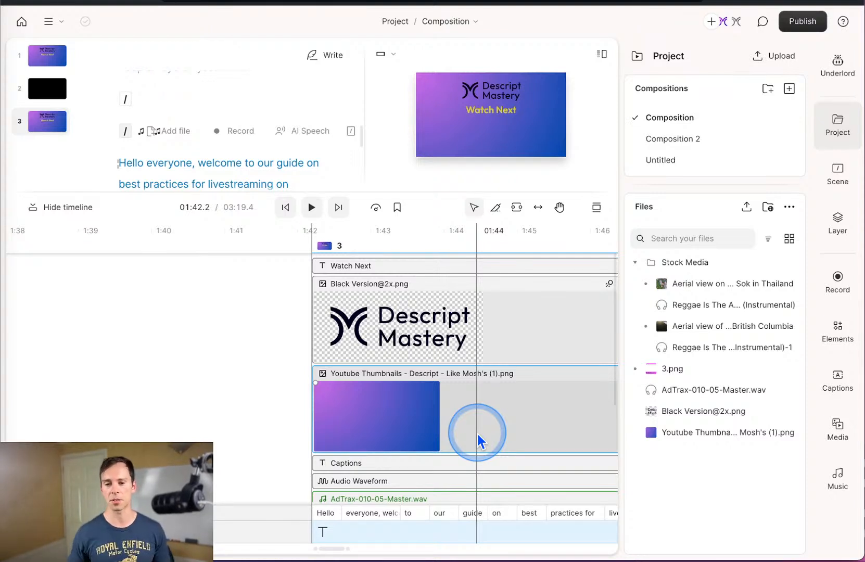
left_click(478, 460)
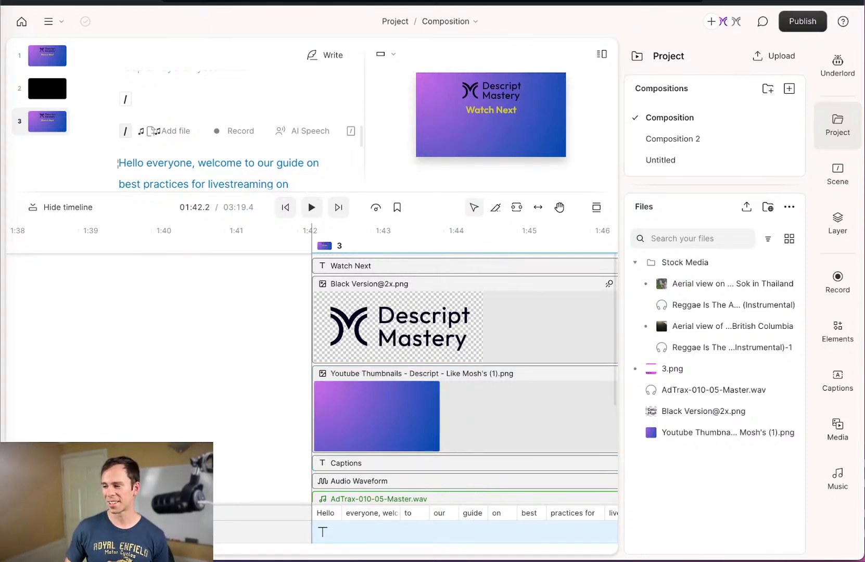